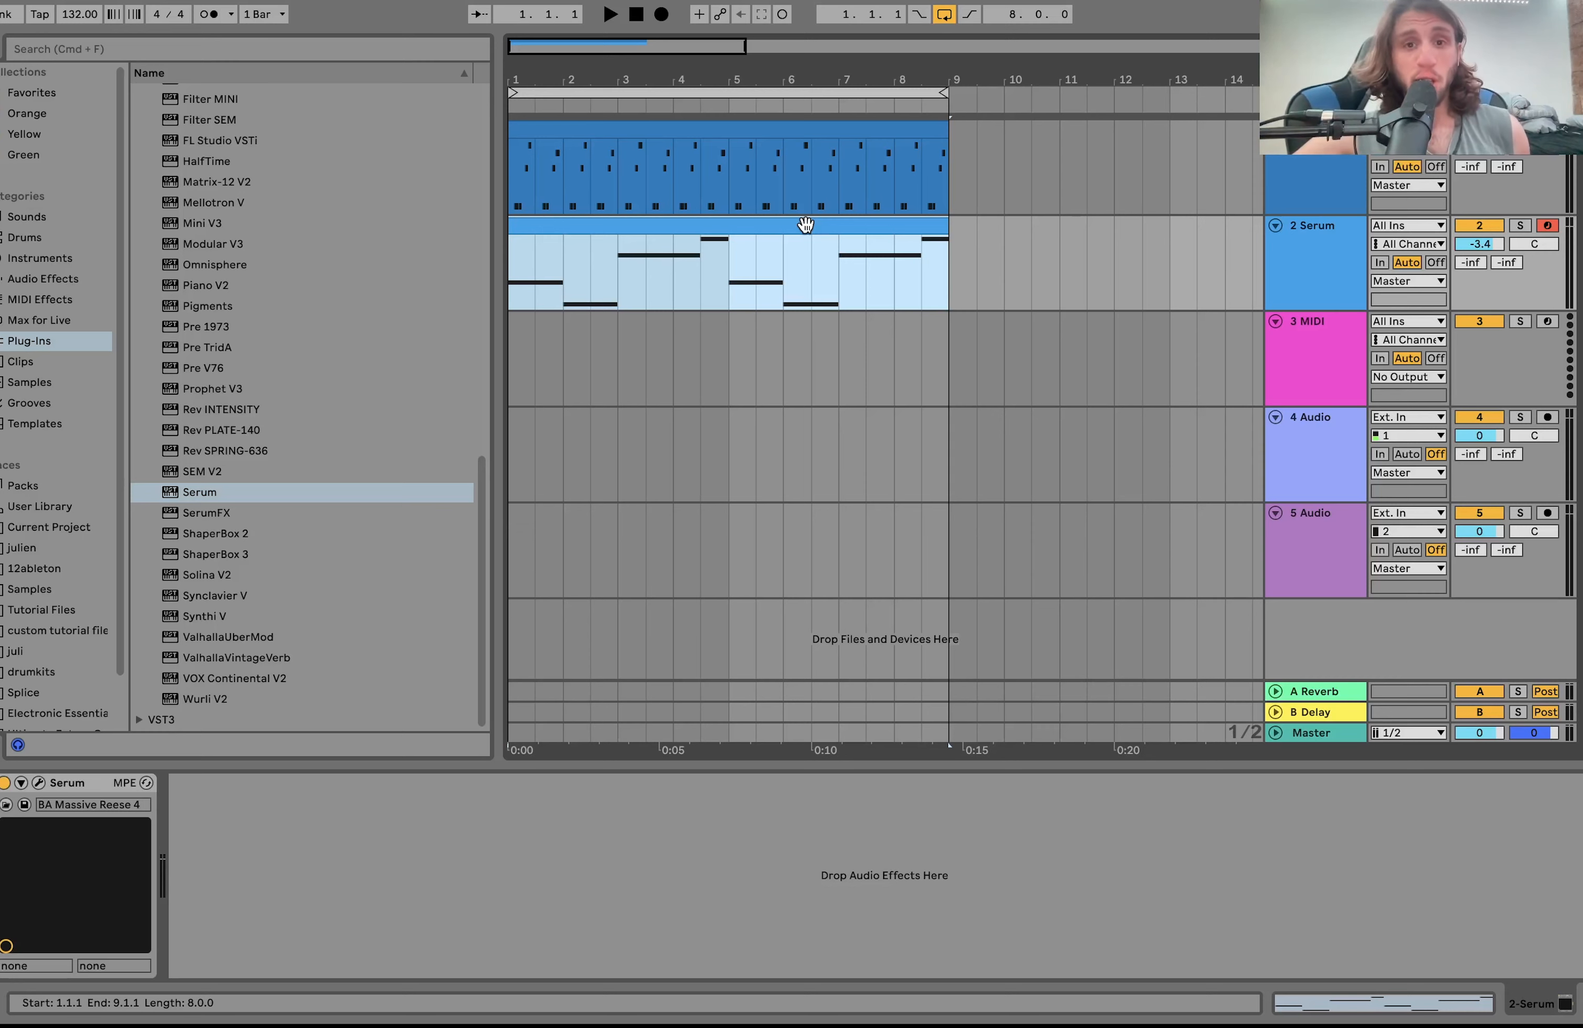
Open the Serum instance on track 1 and browse the Definitive Techno Serum Presets folder without loading another preset
key("Up")
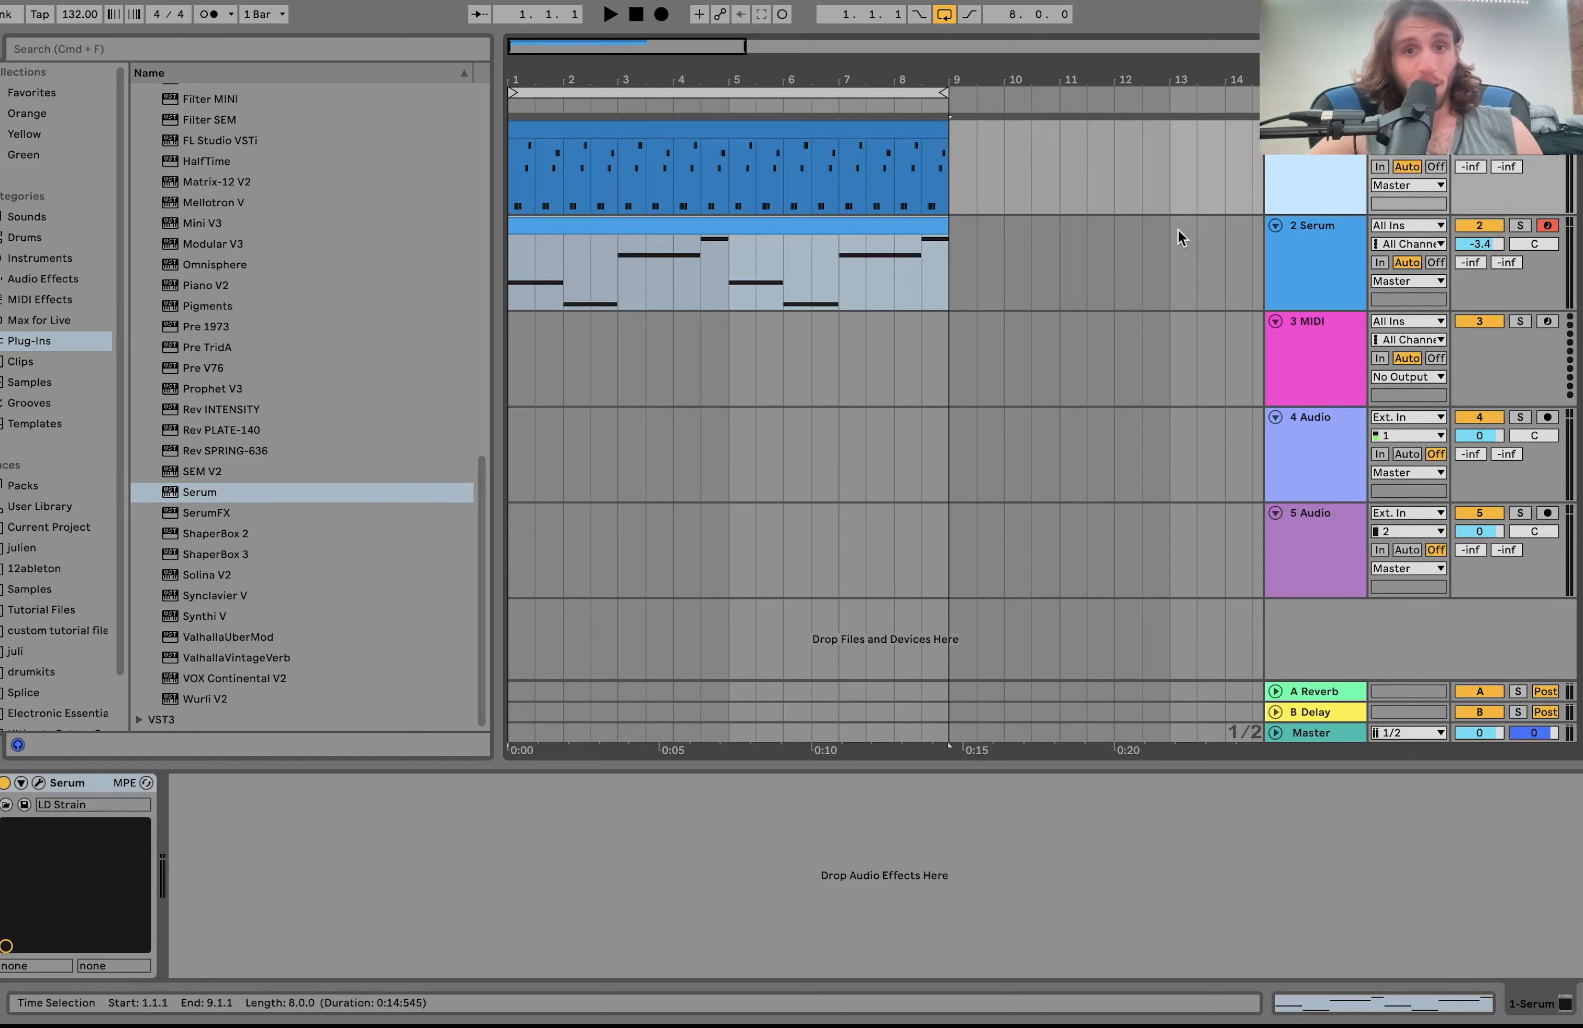
left_click(38, 783)
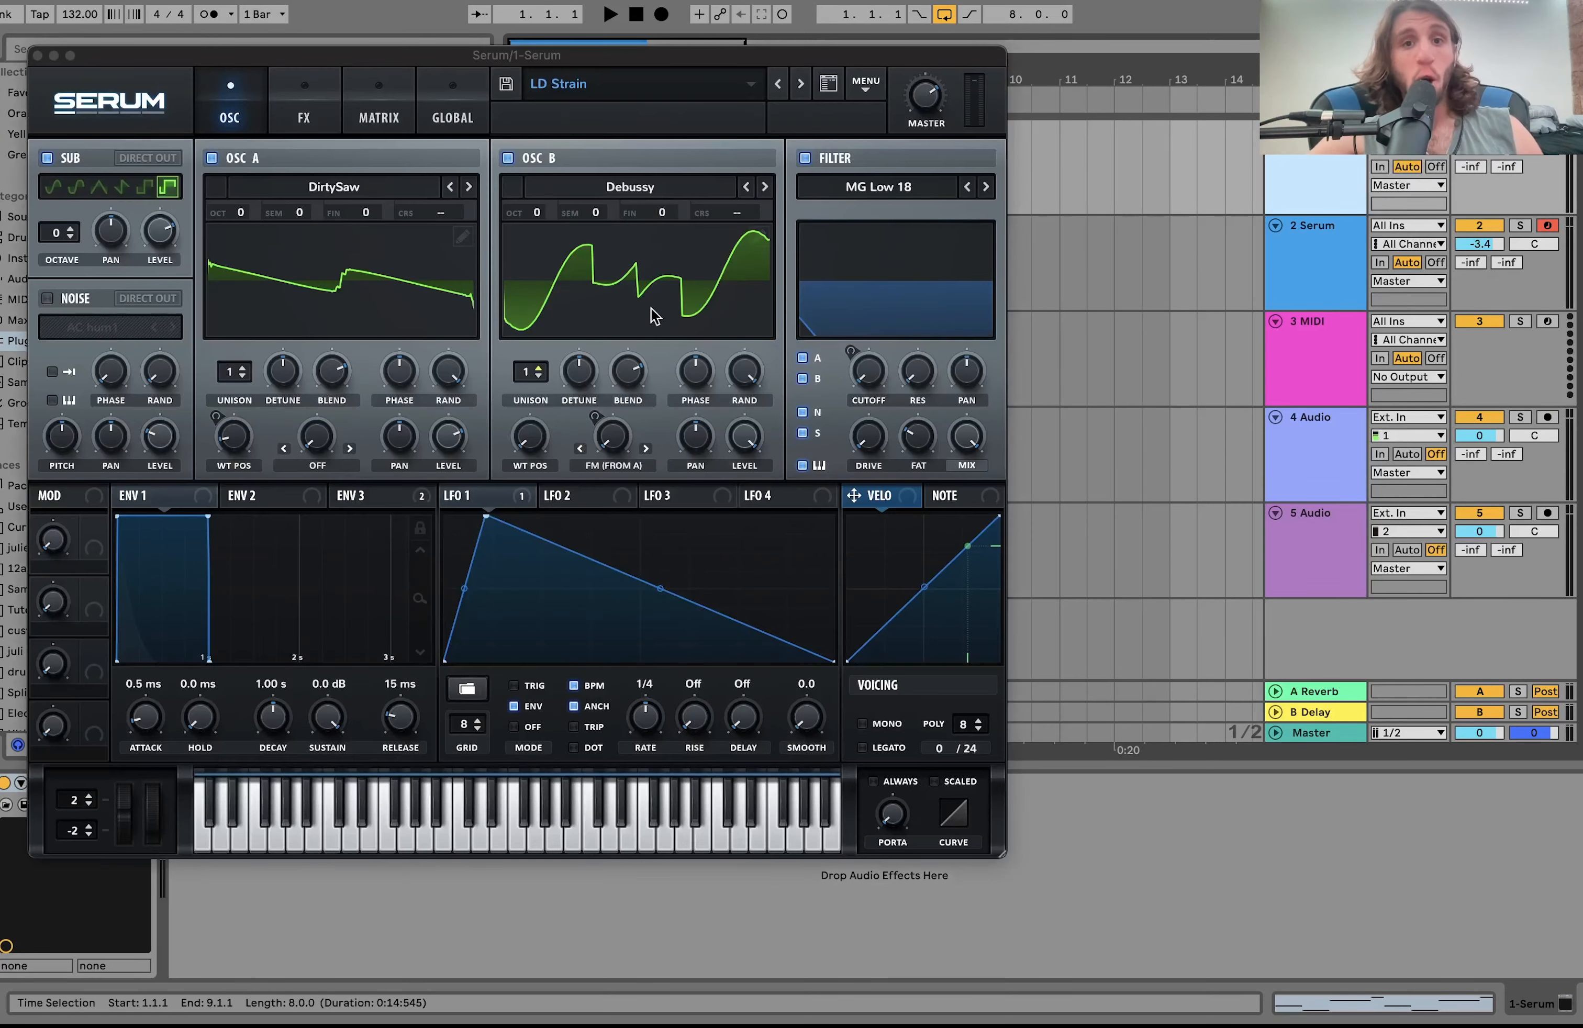
left_click(702, 84)
mouse_move(751, 151)
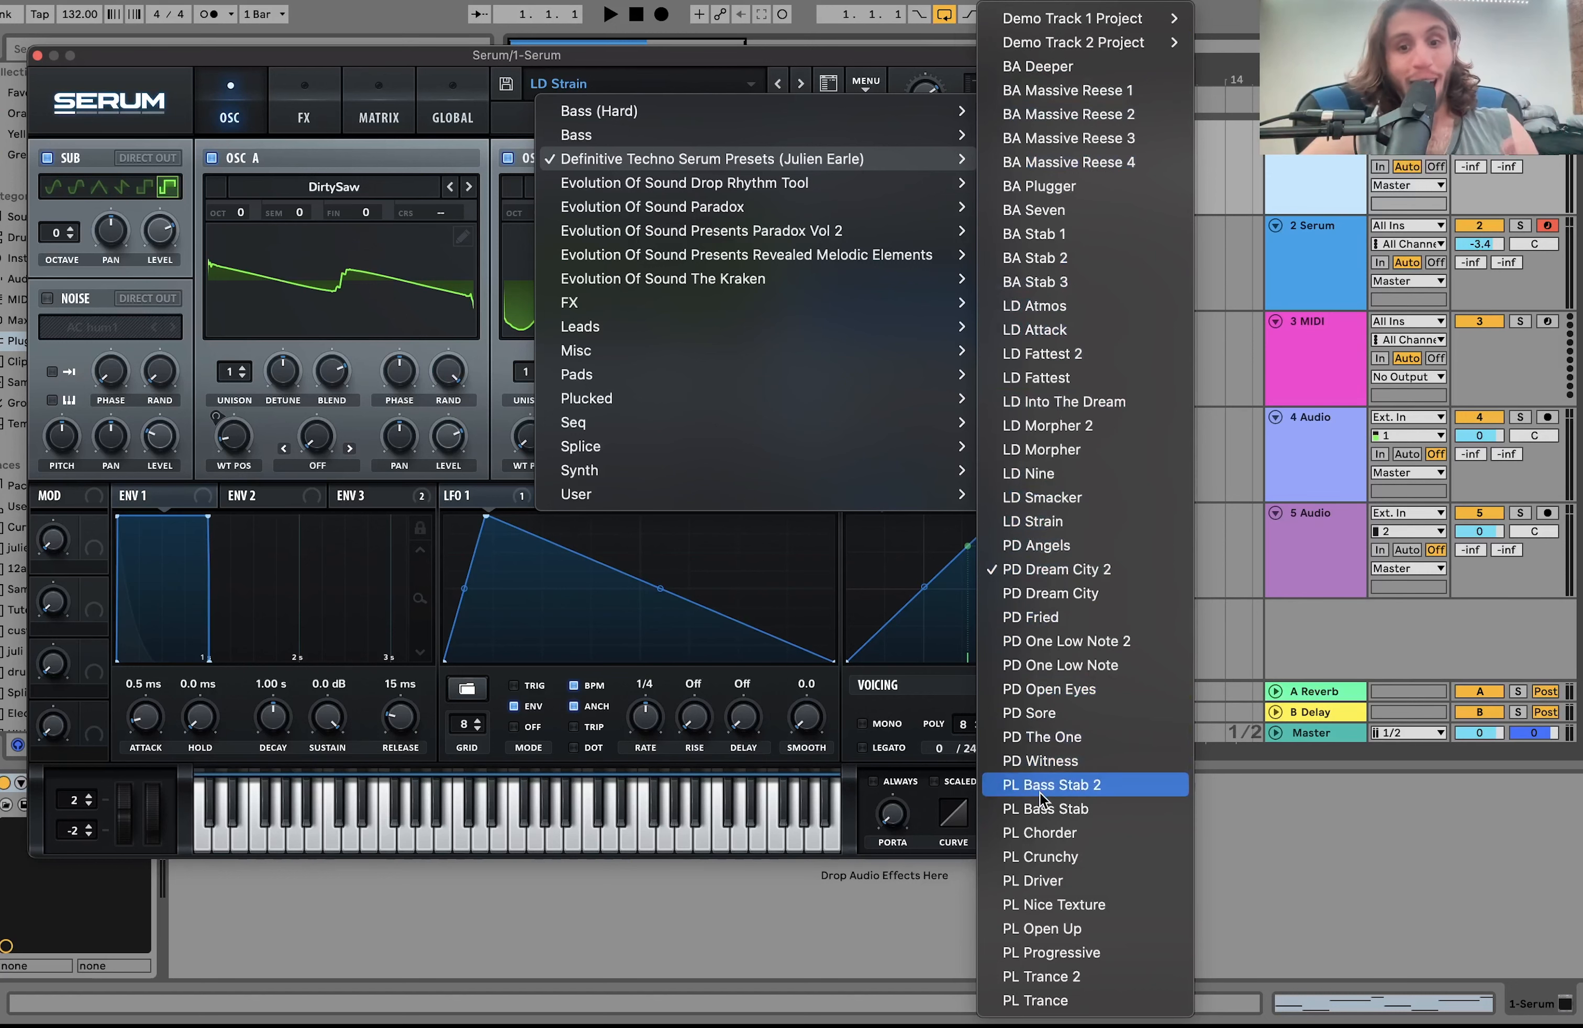
left_click(1330, 872)
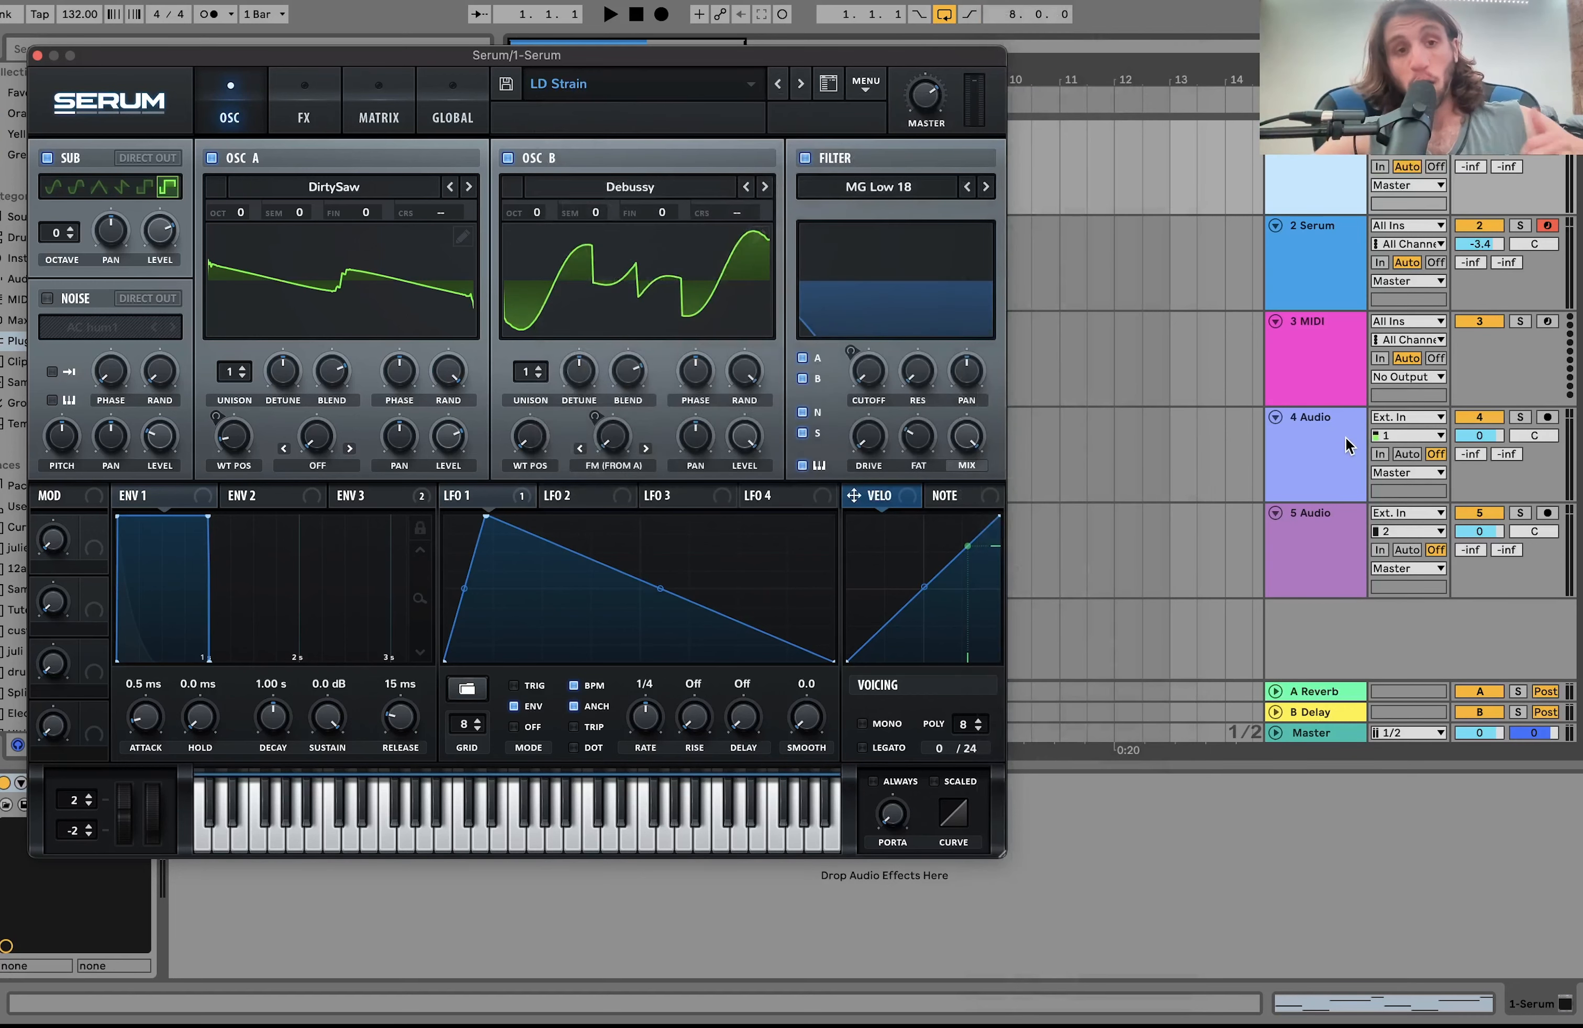
Play the eight-bar loop with both Serum tracks, stop it, and close the Serum window
key("space")
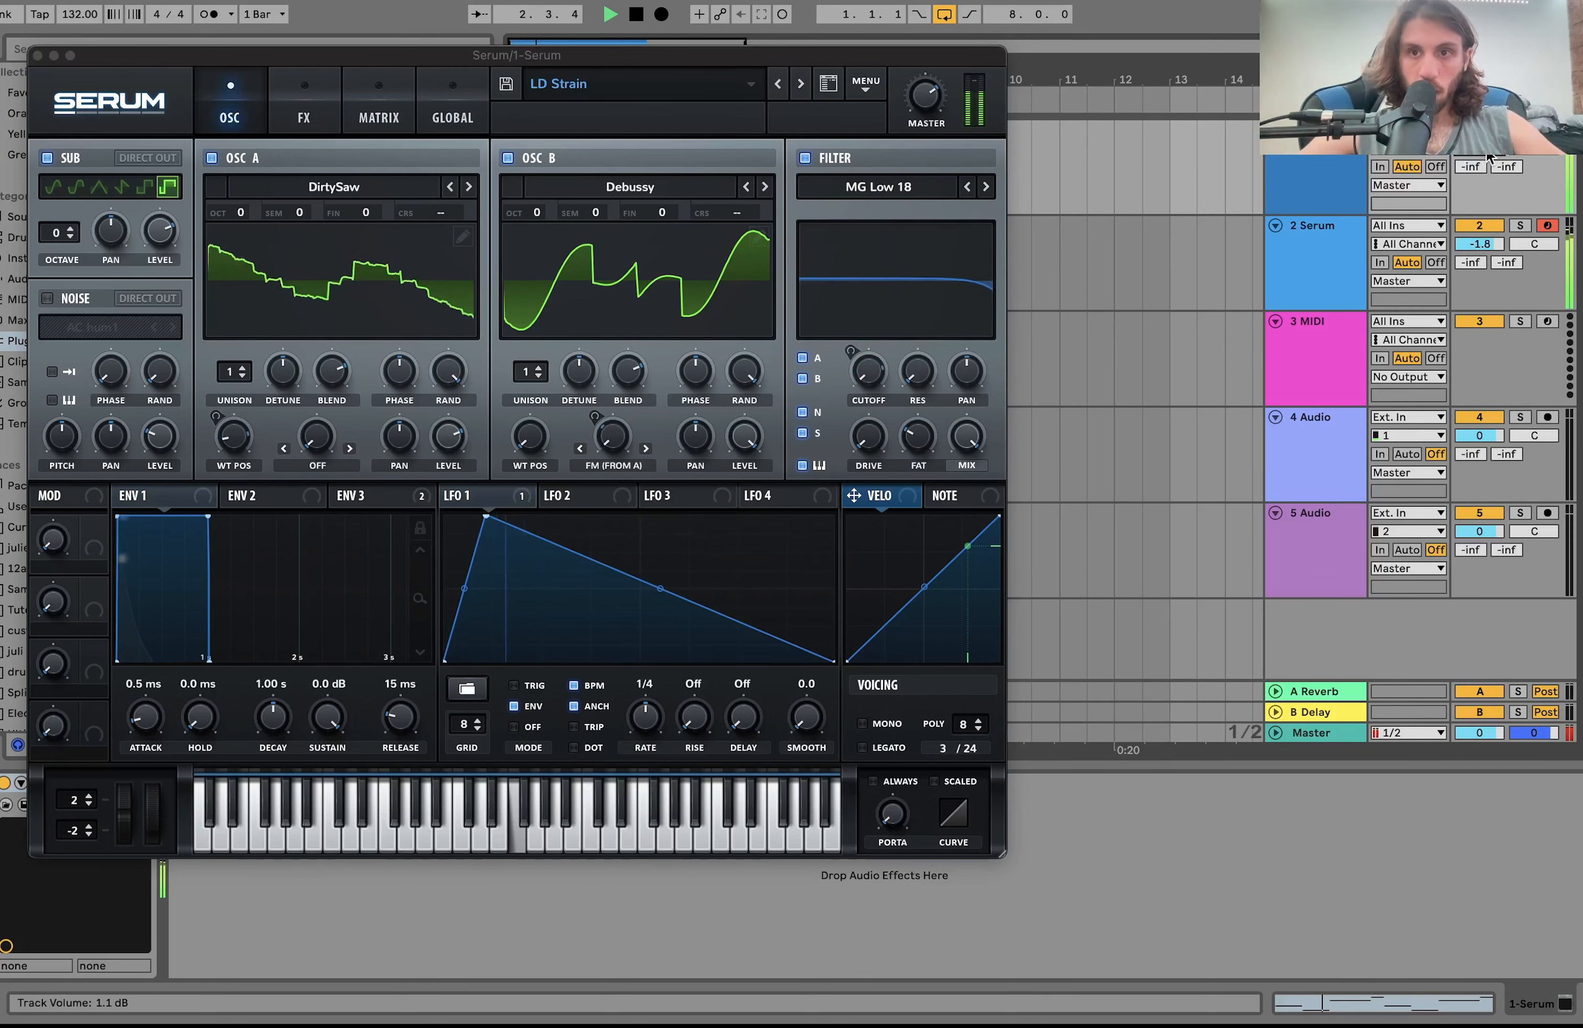
key("space")
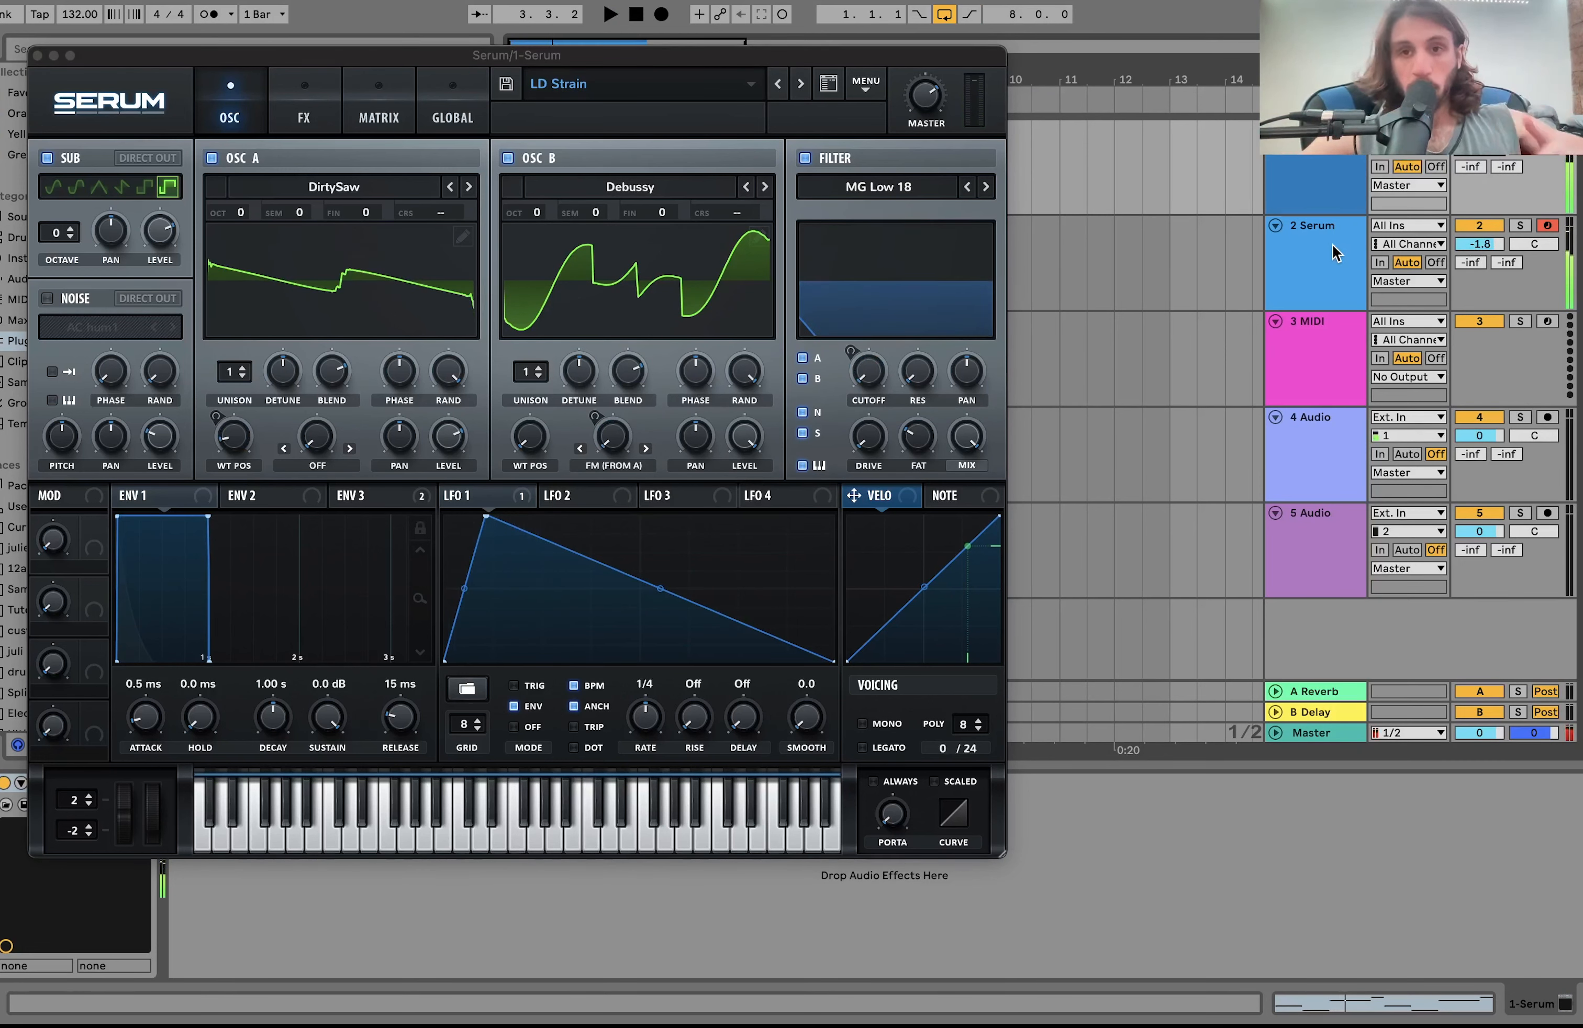
left_click(37, 56)
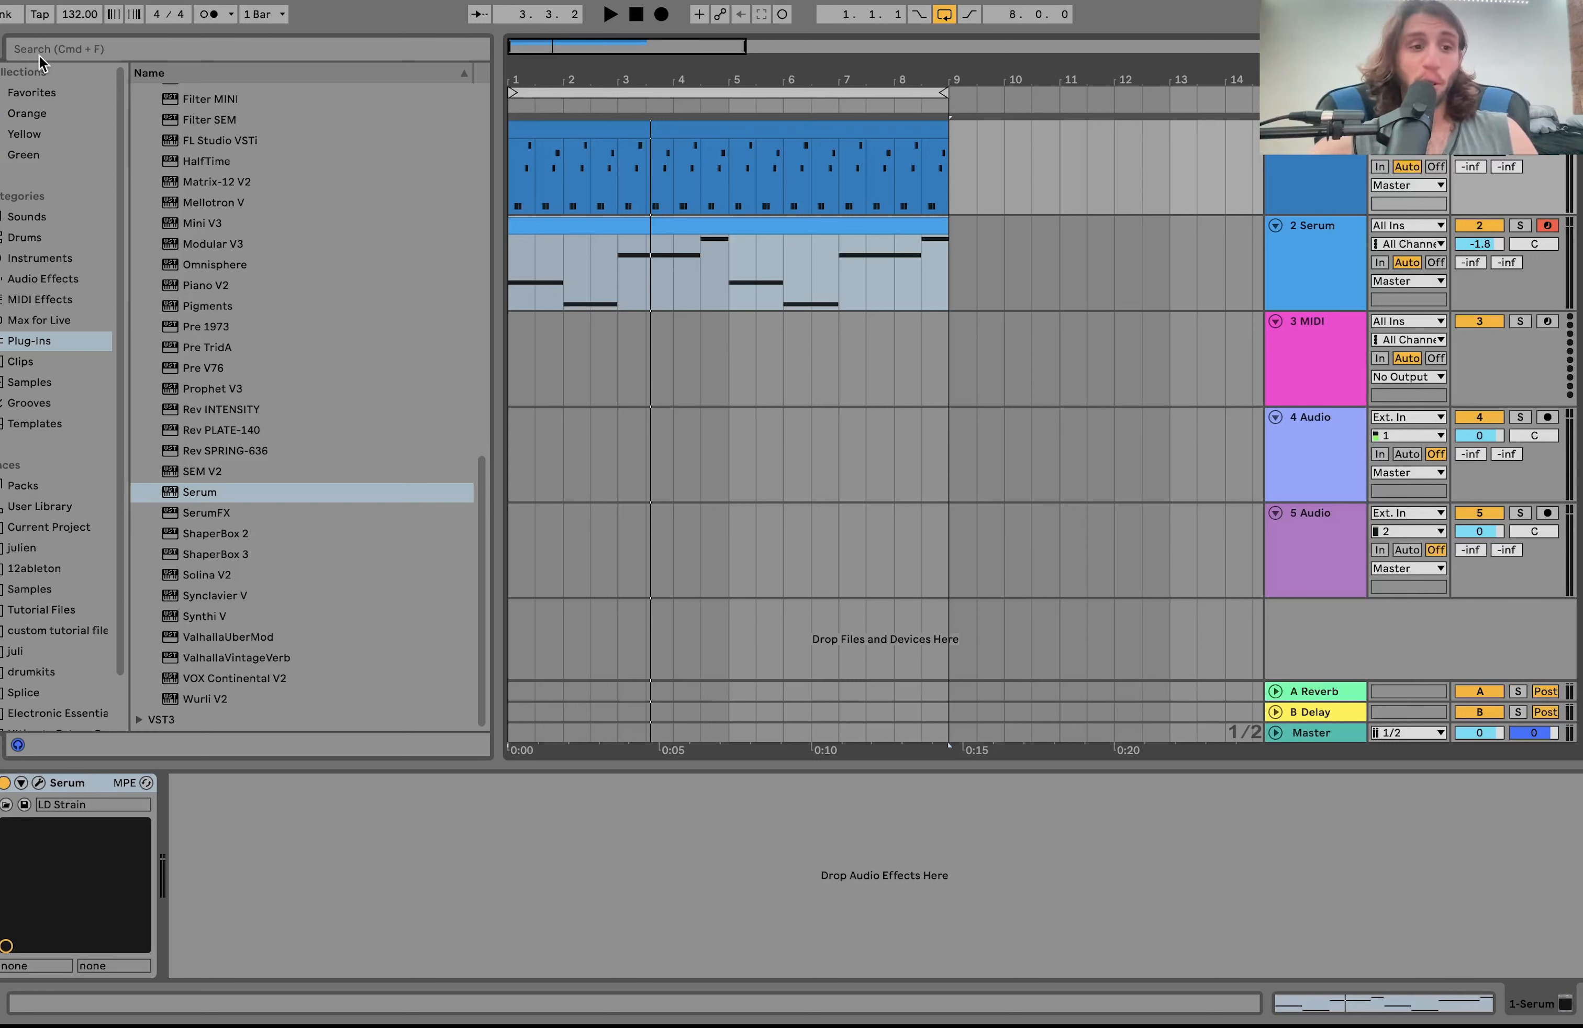
left_click(39, 783)
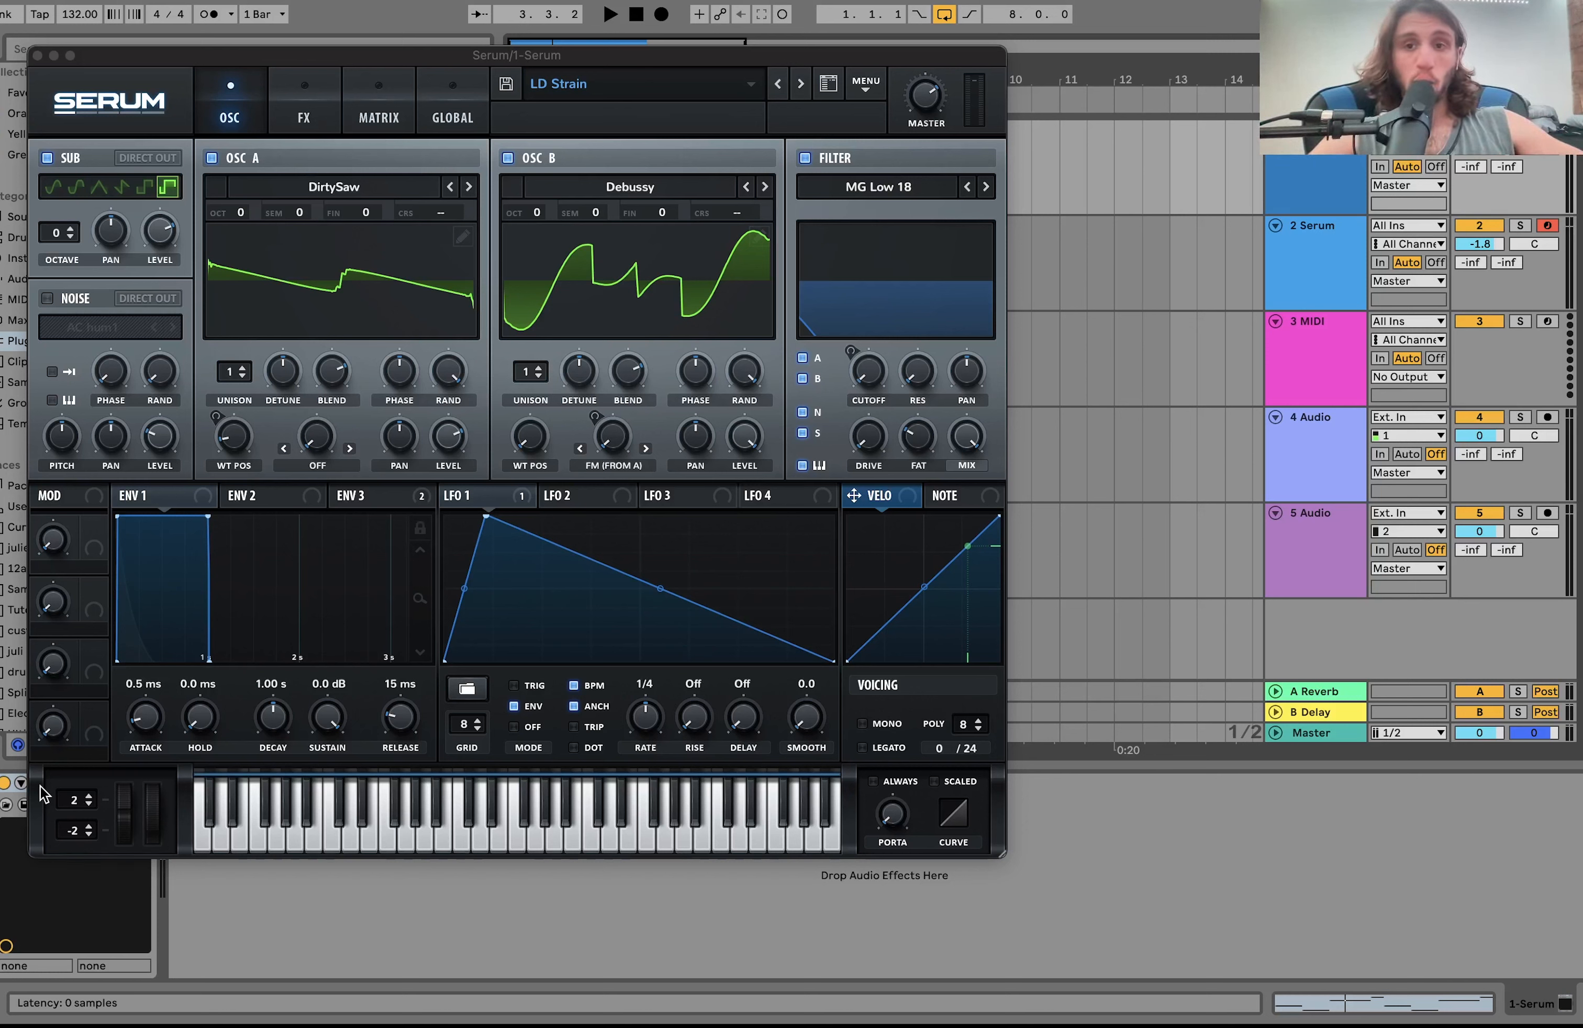
left_click(1318, 345)
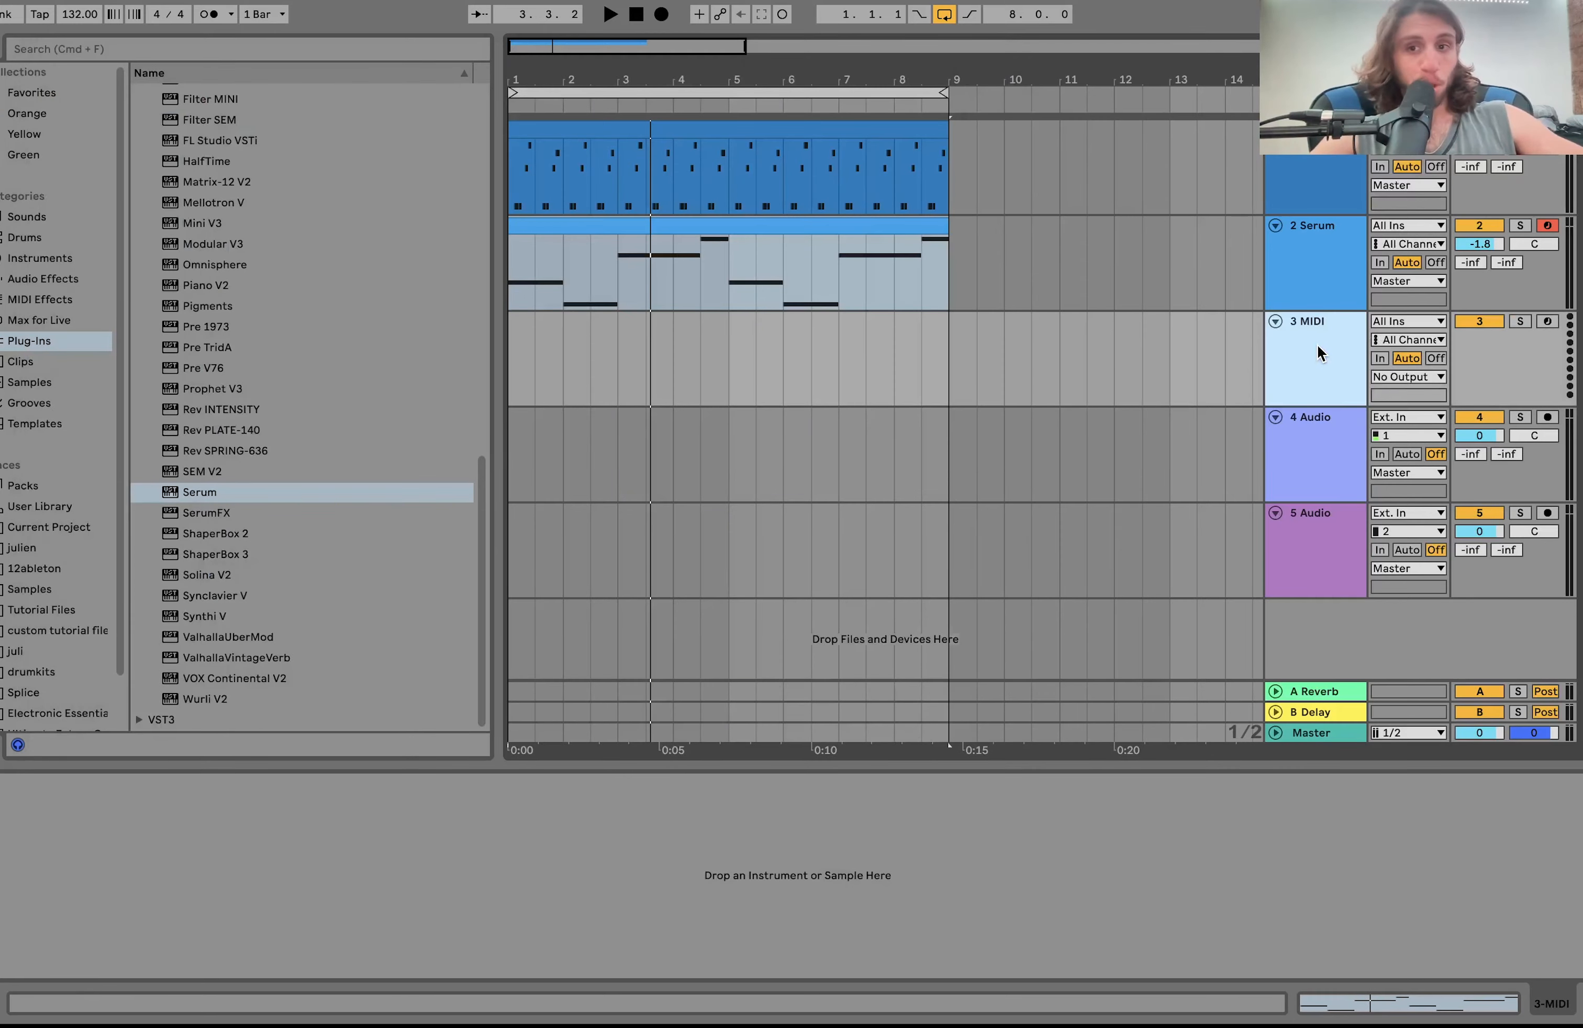
key("Down")
key("Down")
key("Down")
key("Up")
key("Up")
key("Up")
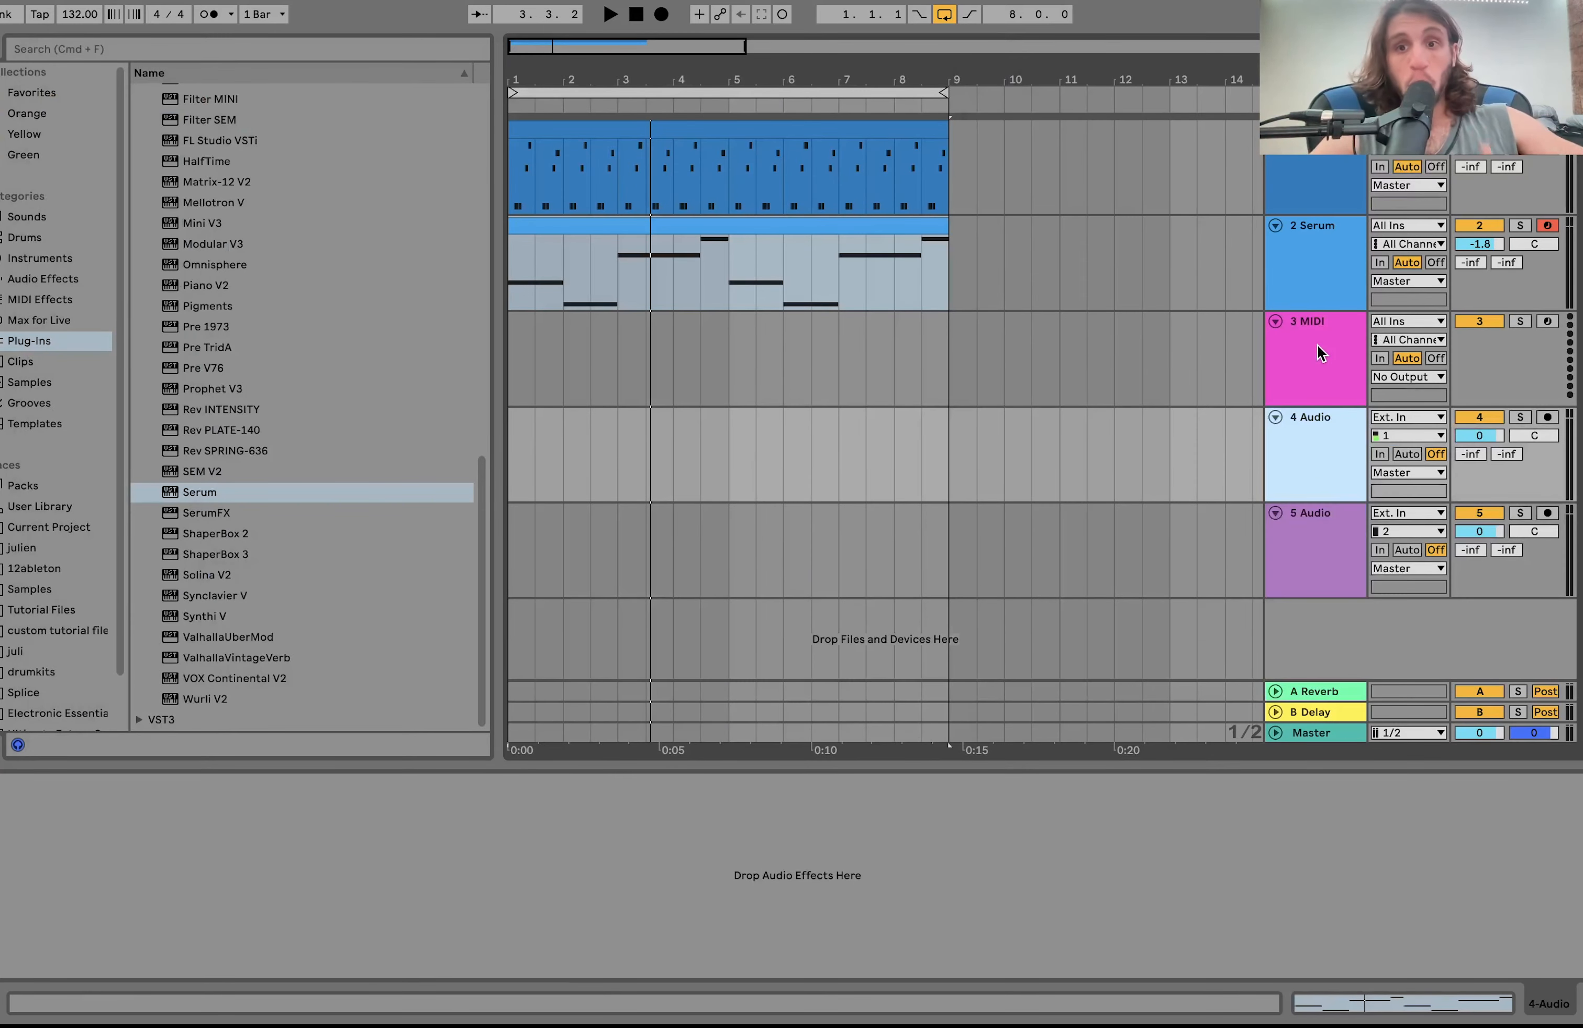
key("Down")
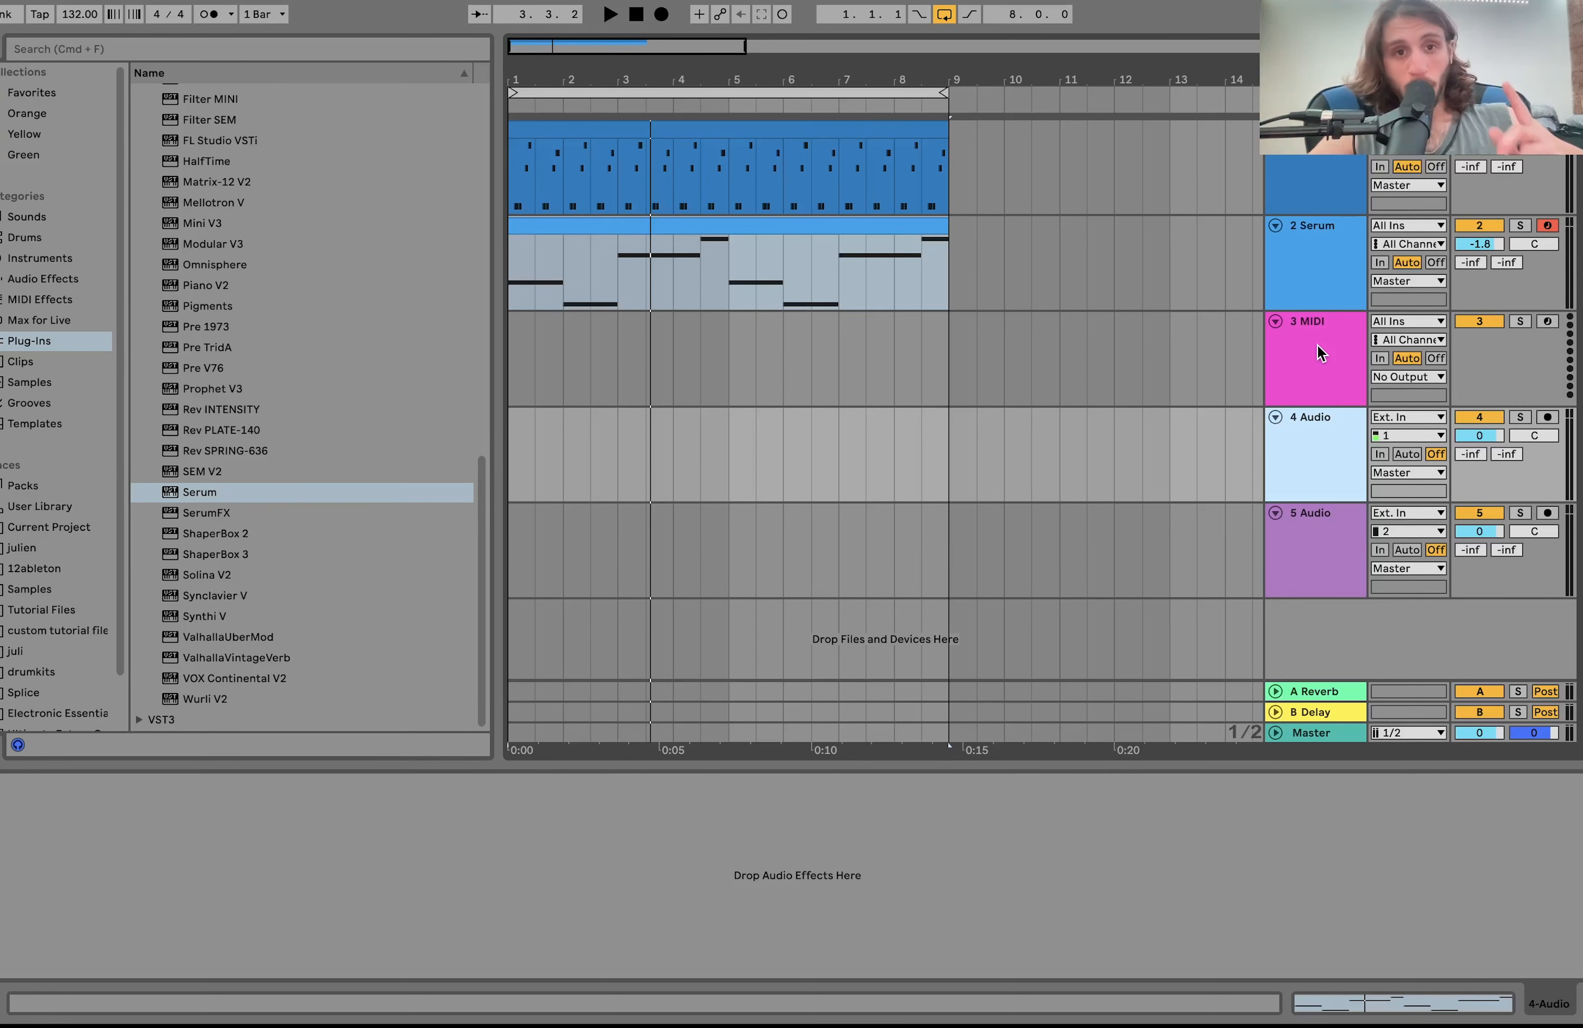
Select the eight-bar MIDI clip on the first Serum track and listen to that track's part
left_click(1292, 159)
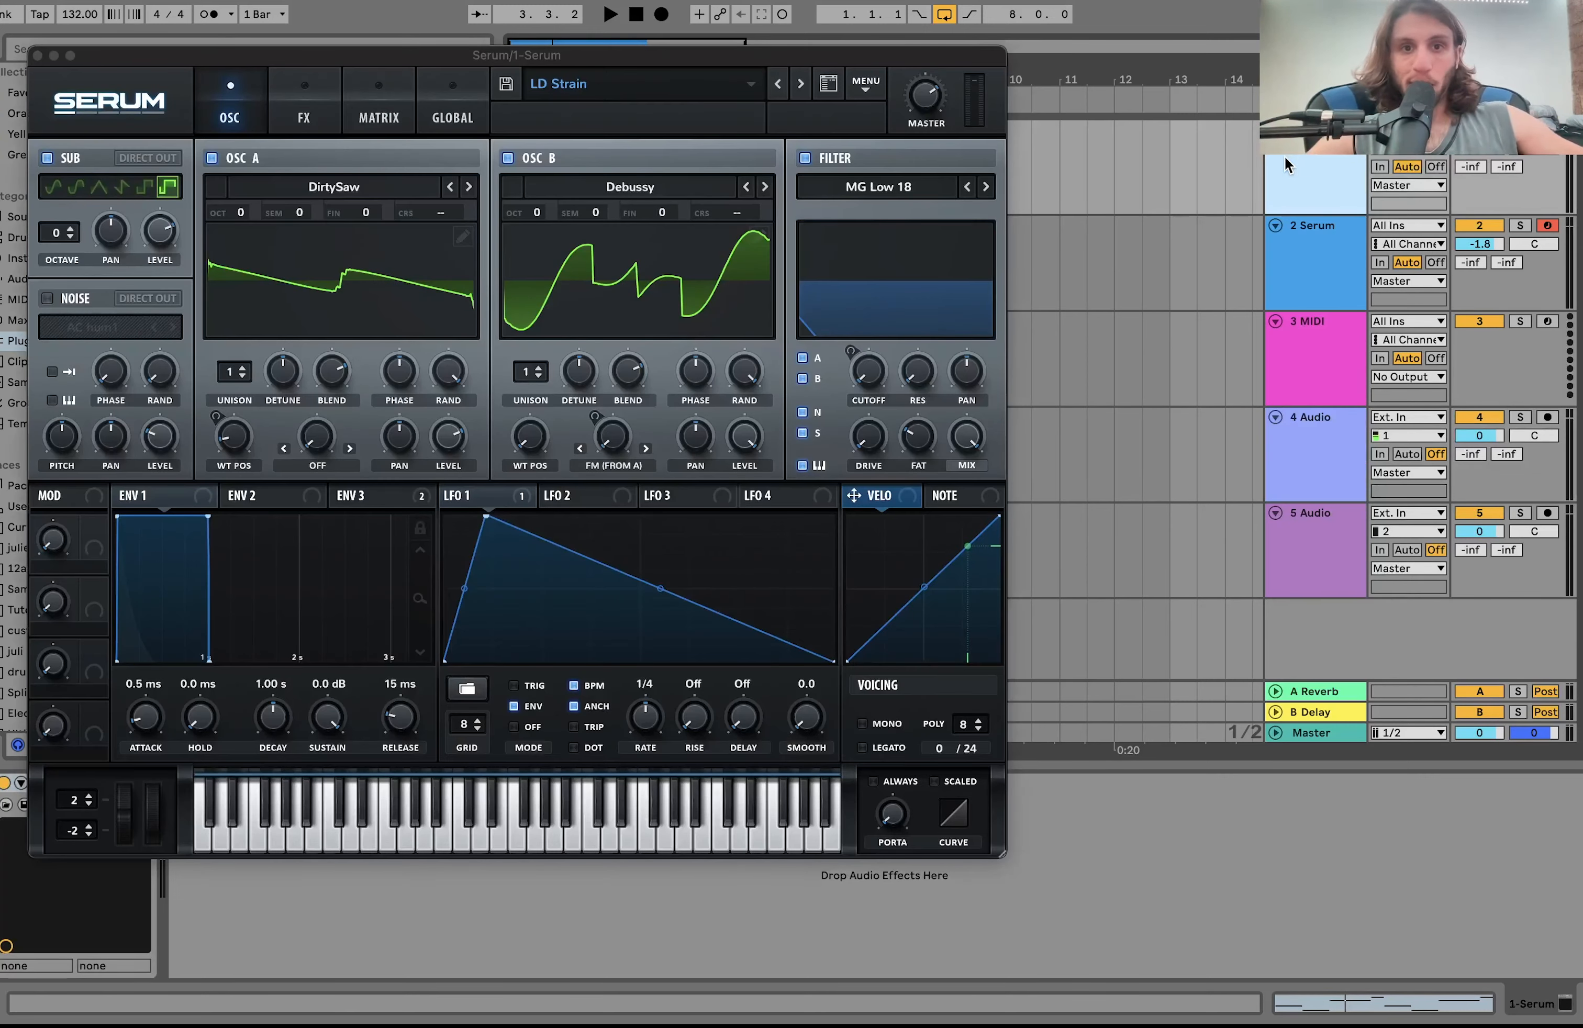
left_click(37, 55)
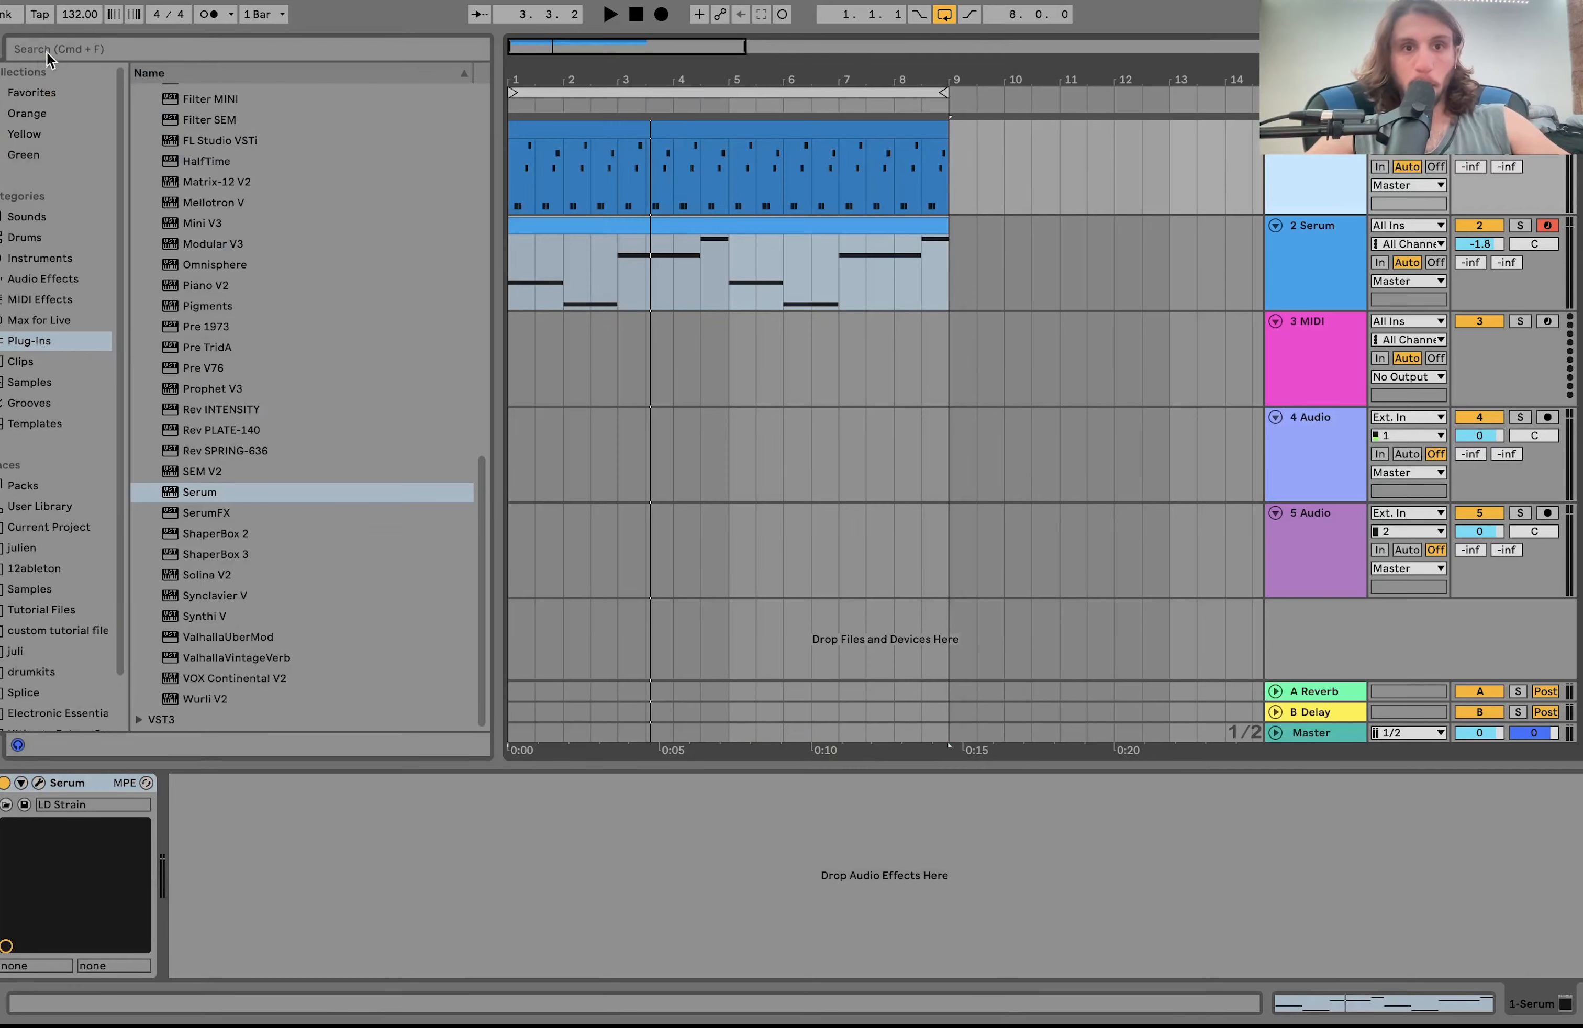
left_click(636, 130)
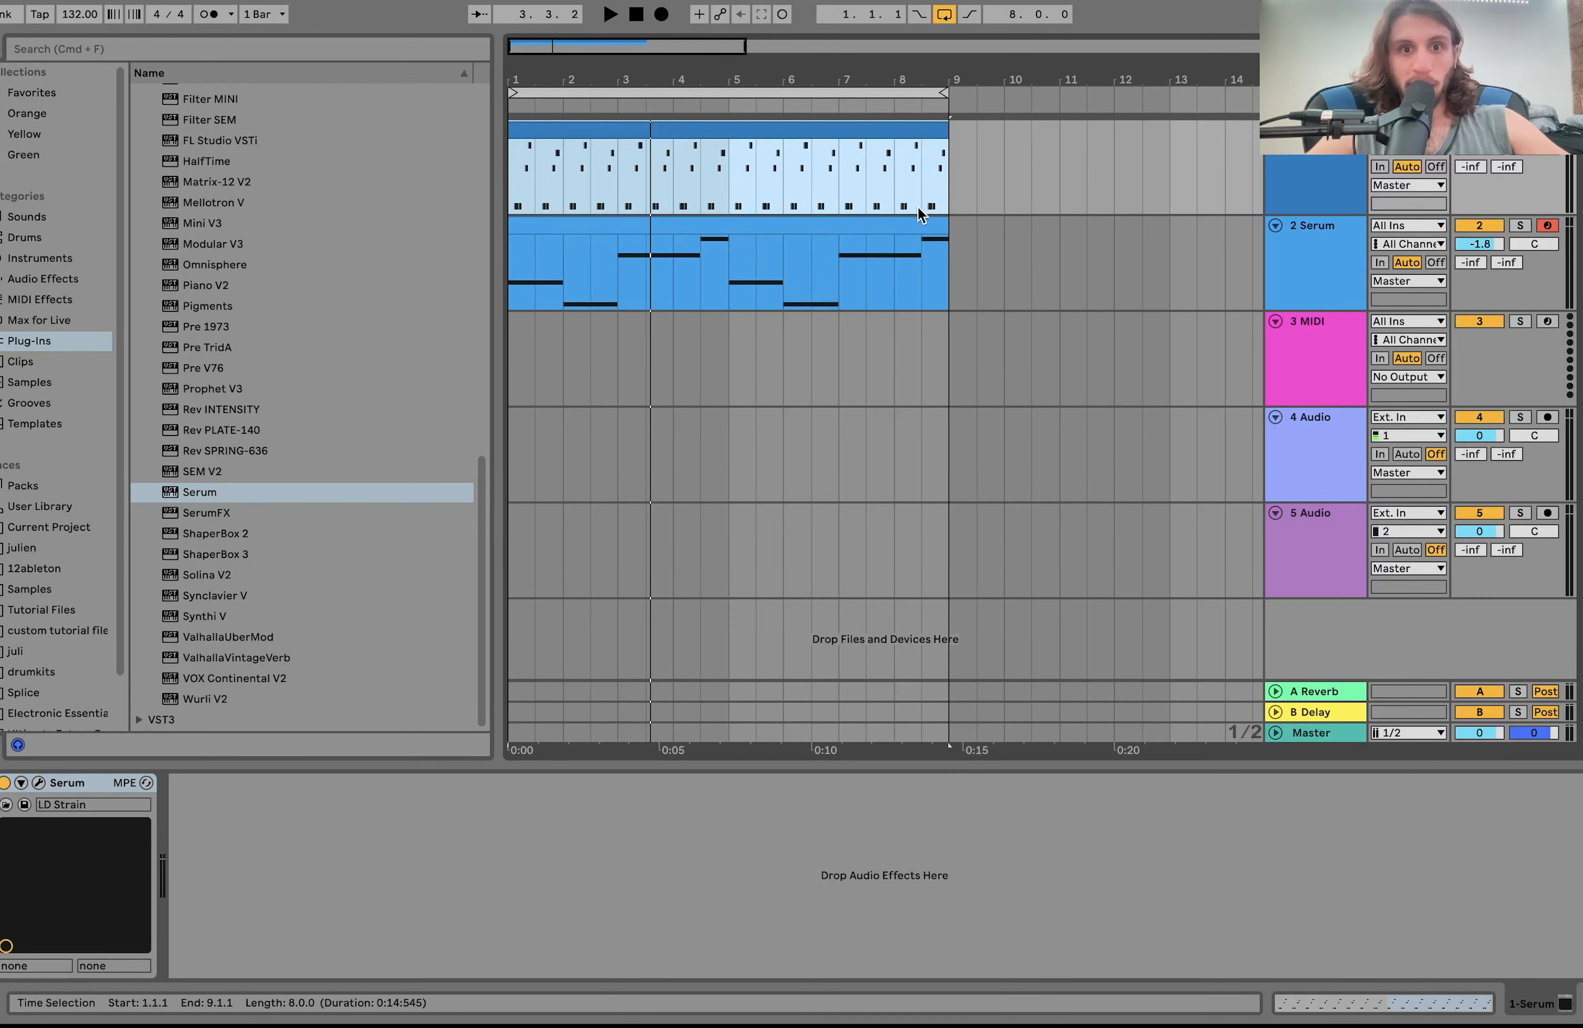
key("space")
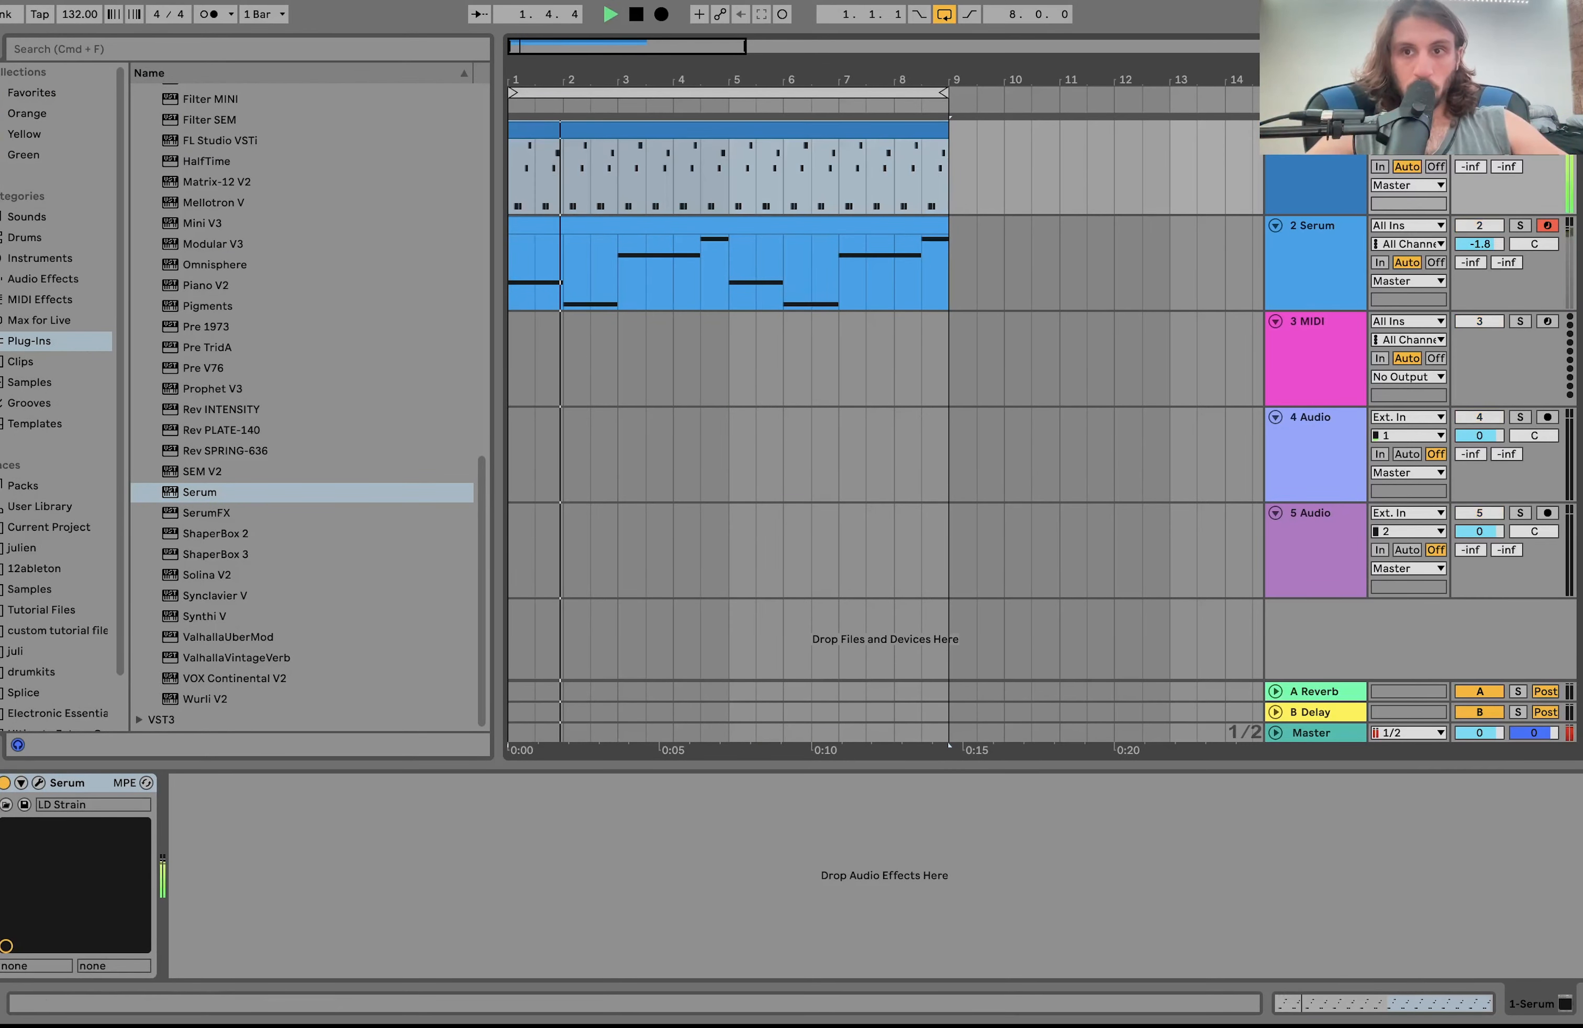
left_click(1324, 165)
left_click(683, 129)
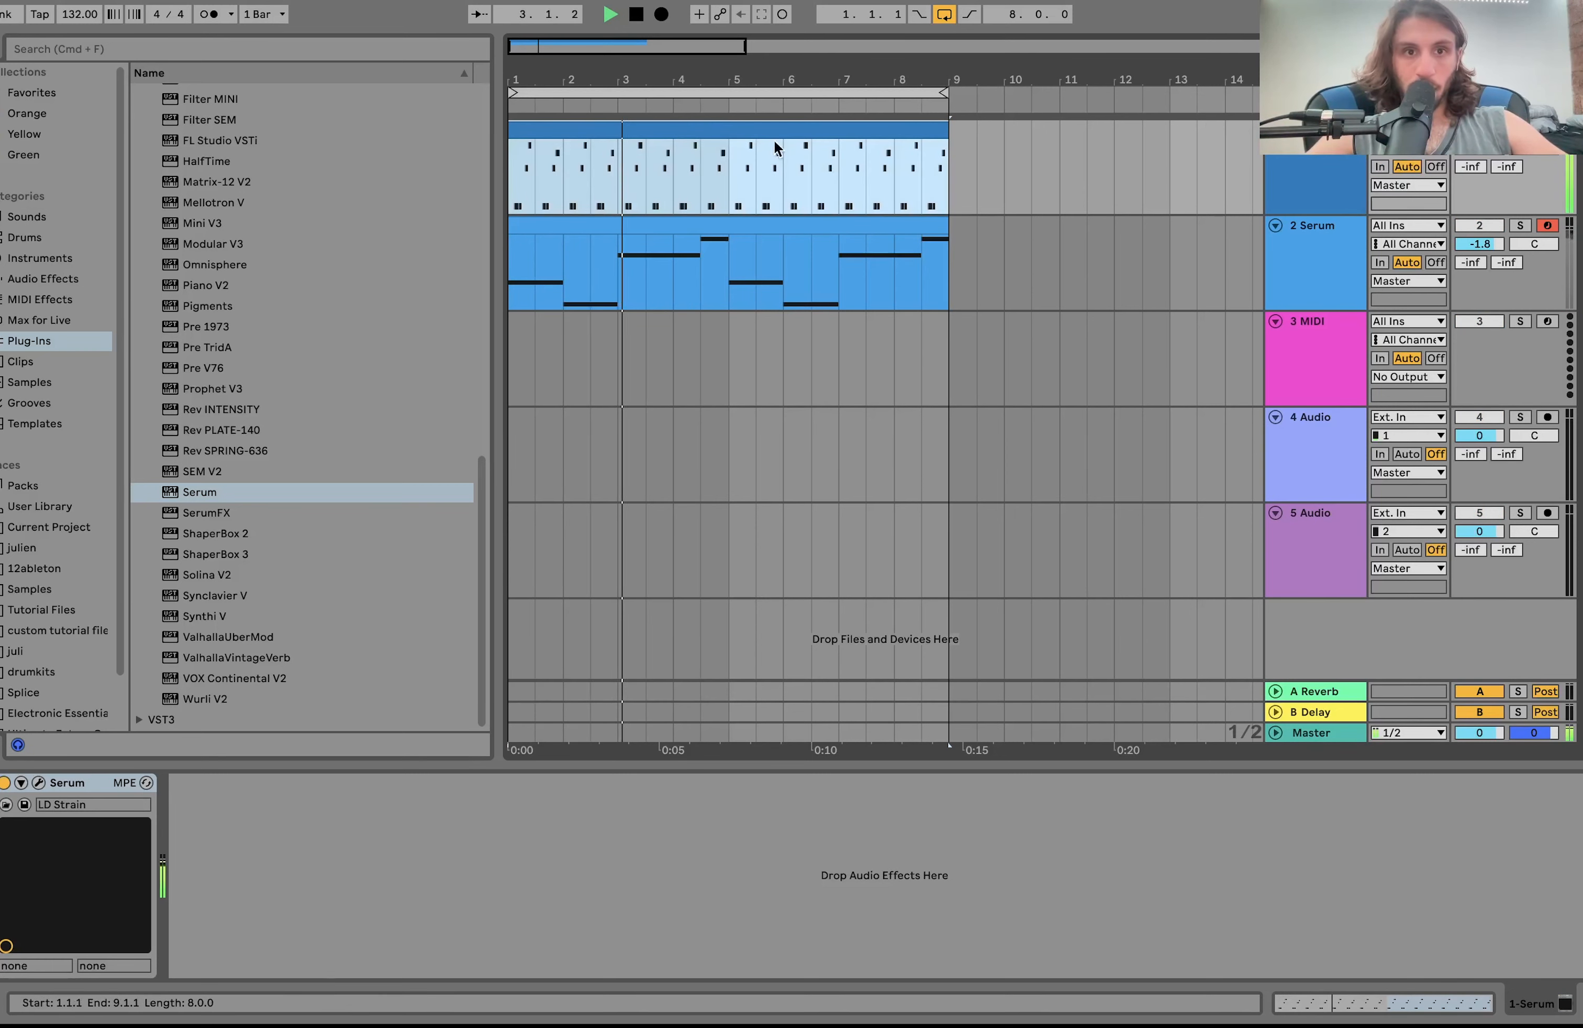
key("space")
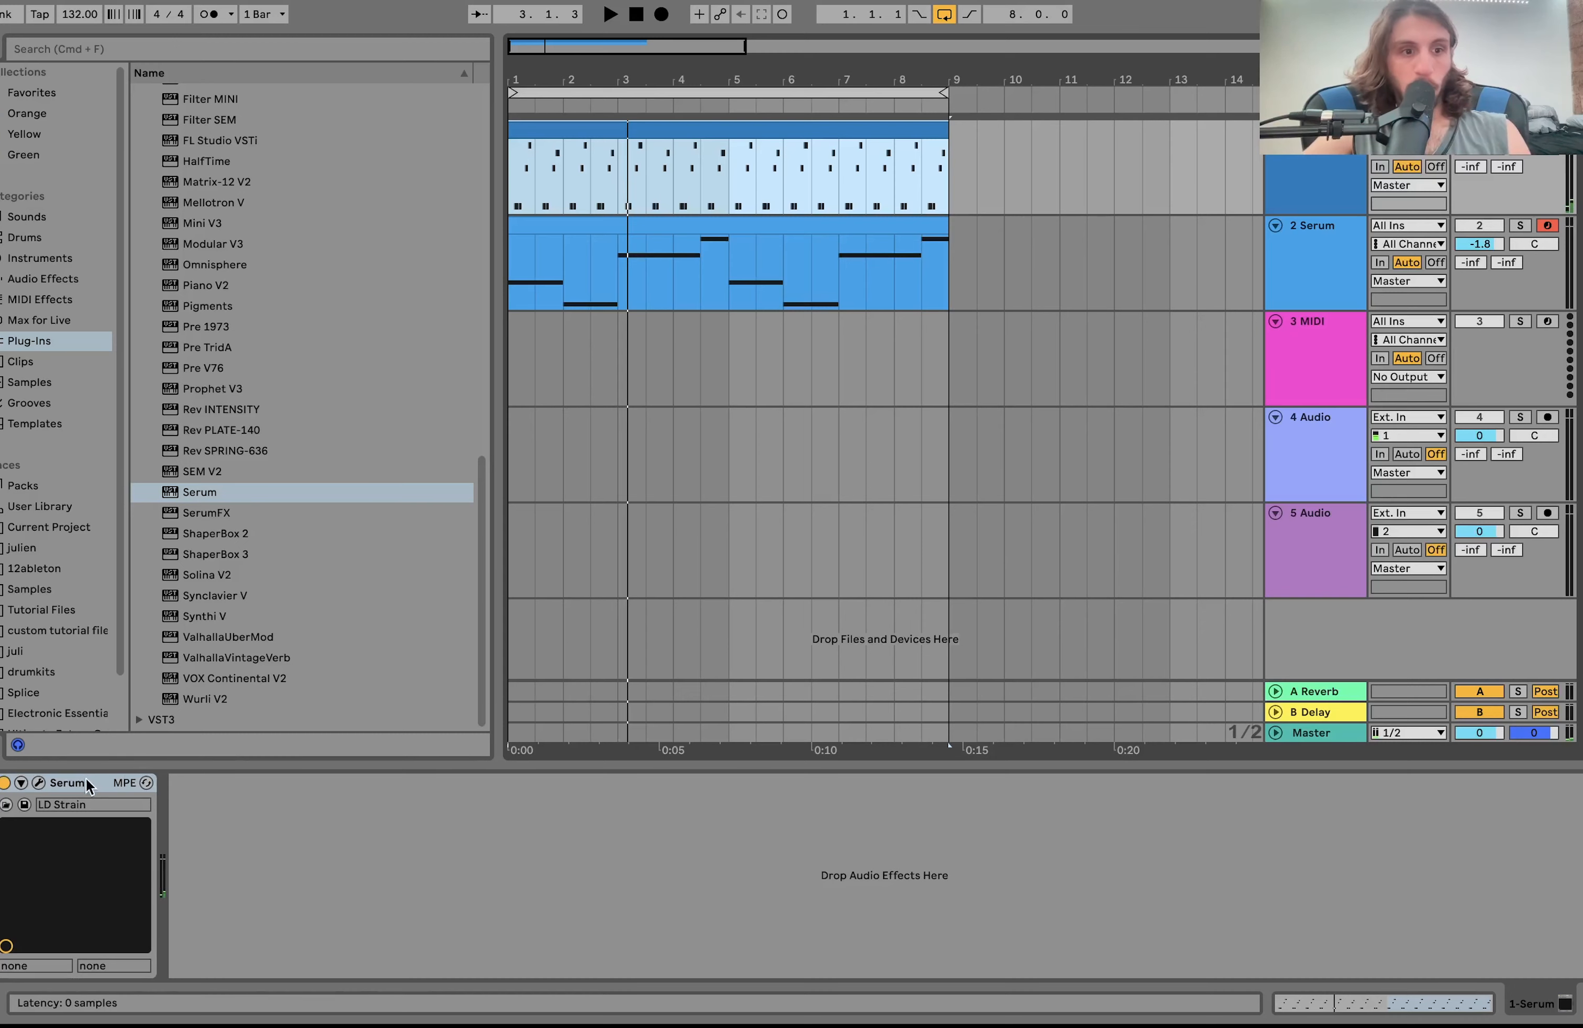
Open Serum on track 1 and play the loop to hear the full LD Strain patch
left_click(39, 783)
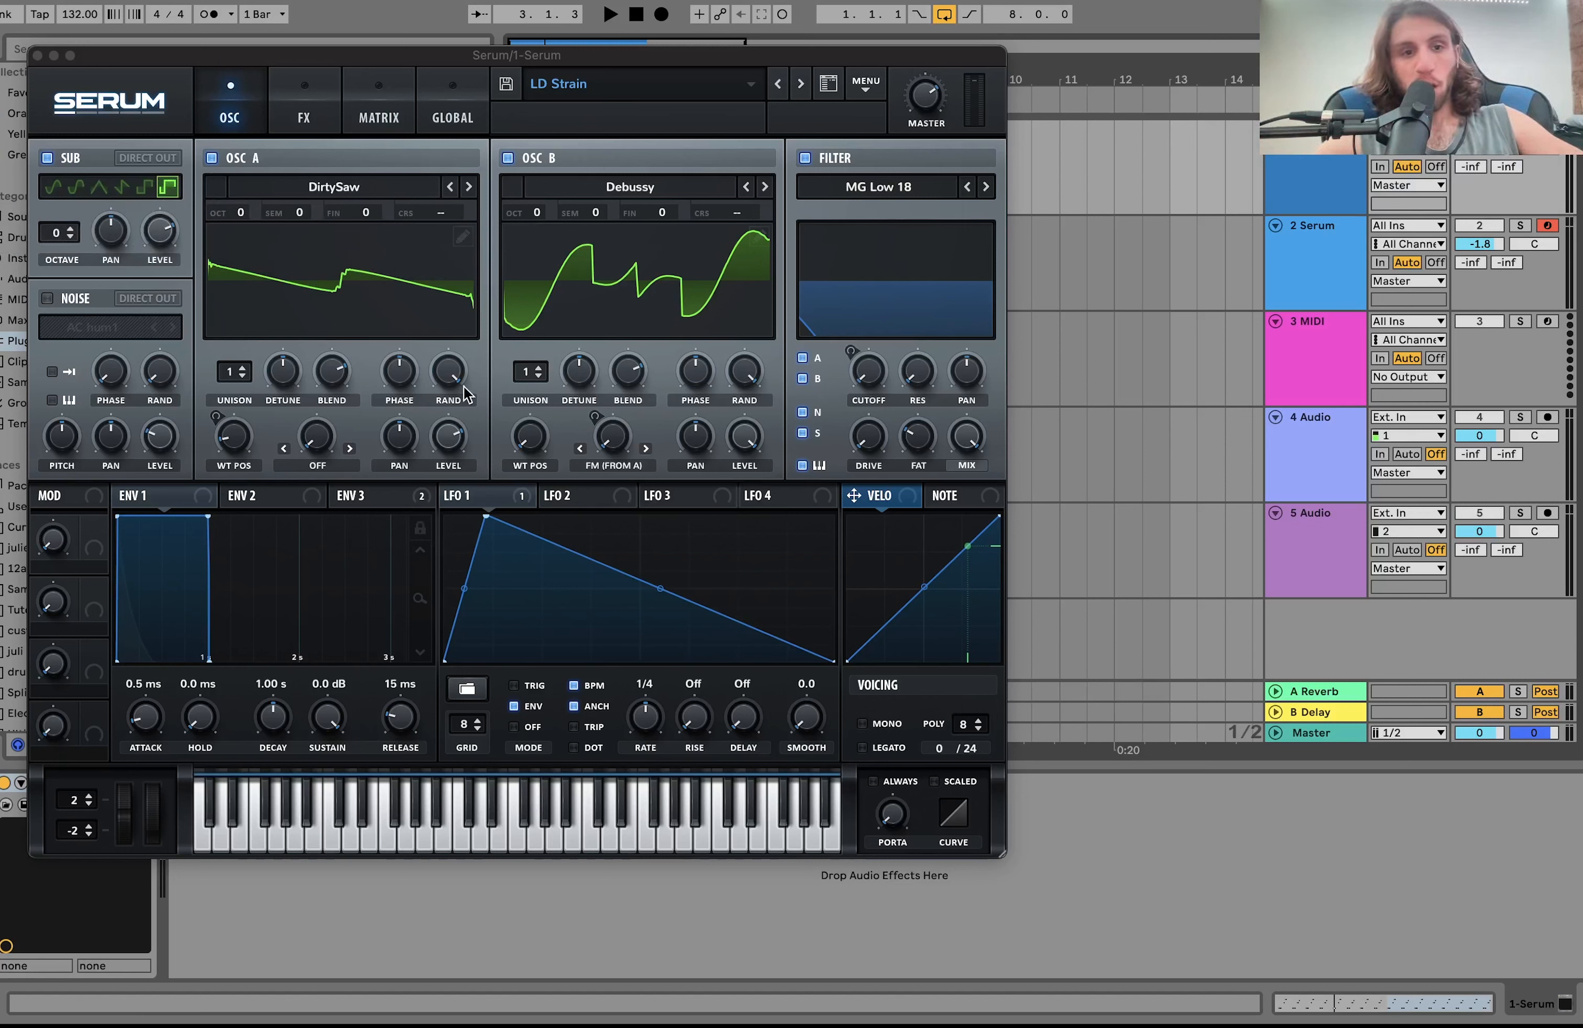
key("space")
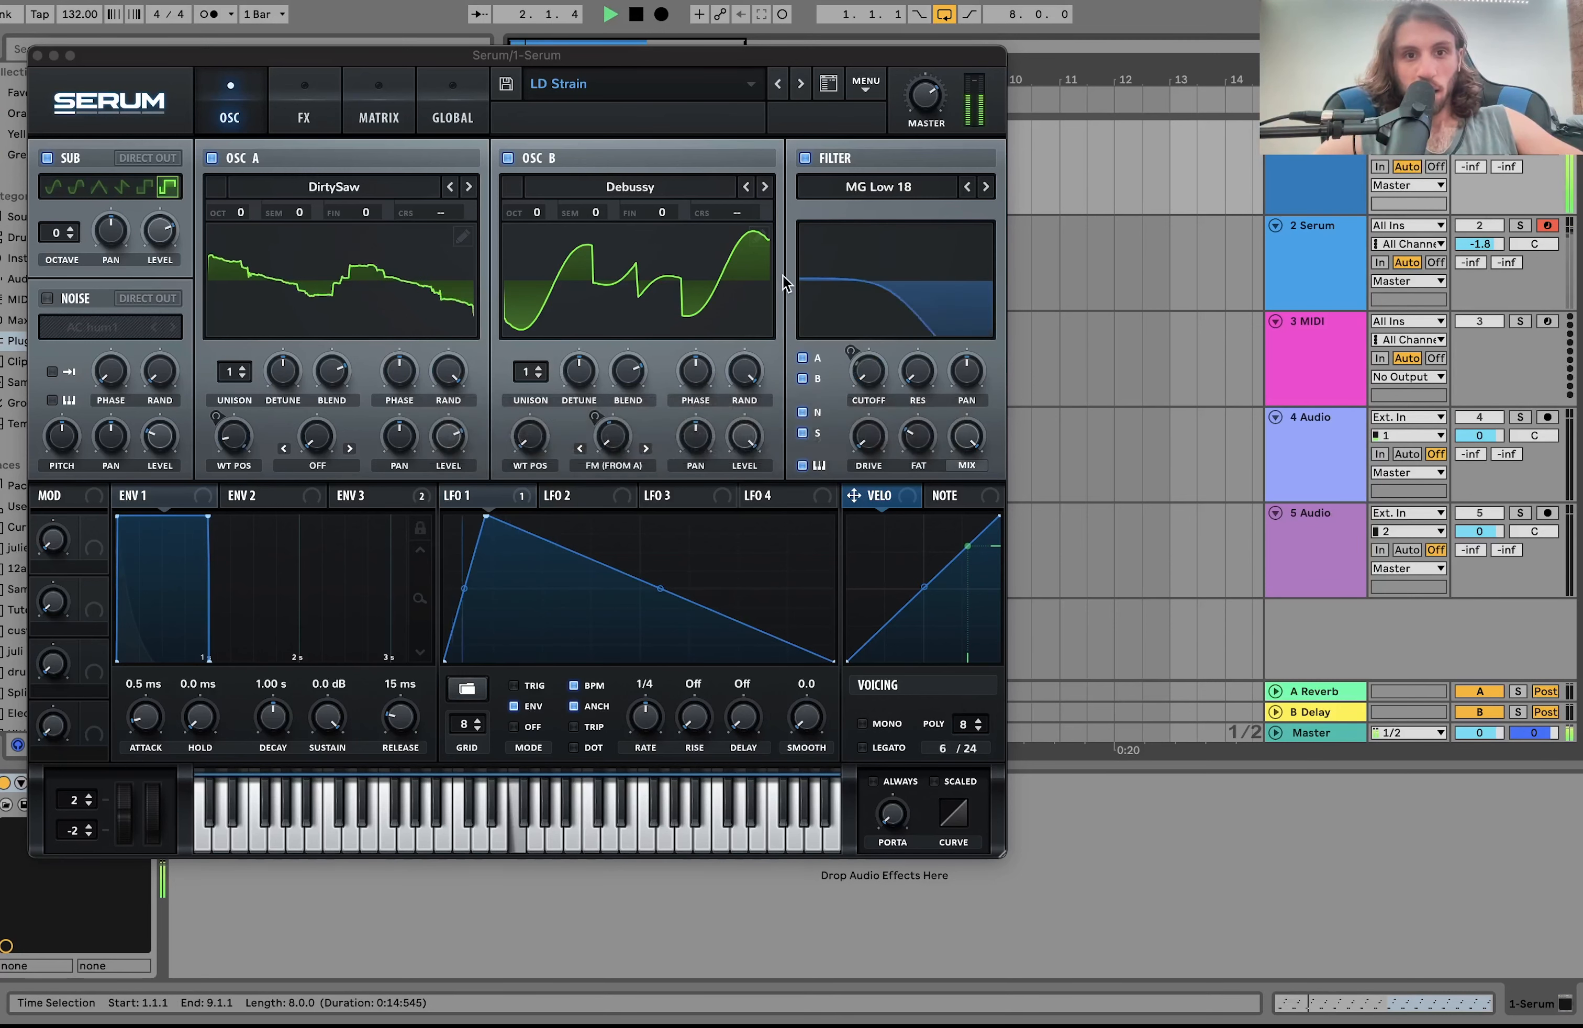
key("space")
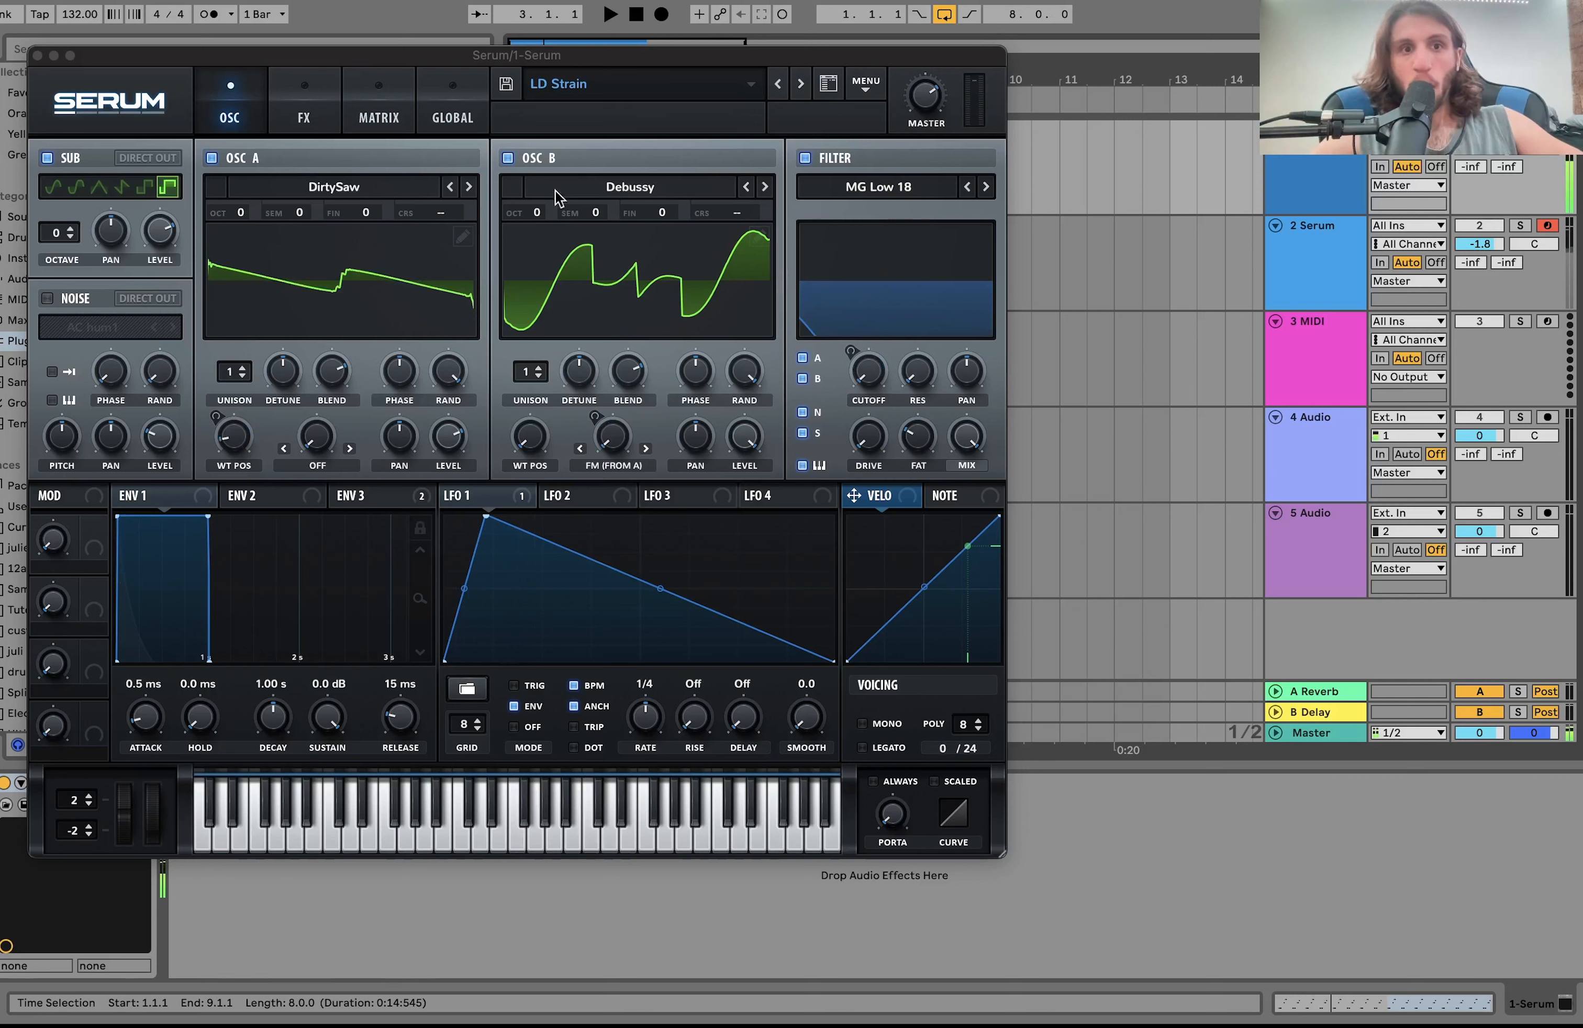
Disable Oscillator A and the Sub oscillator in LD Strain to listen to Oscillator B alone
left_click(241, 157)
left_click(64, 158)
key("space")
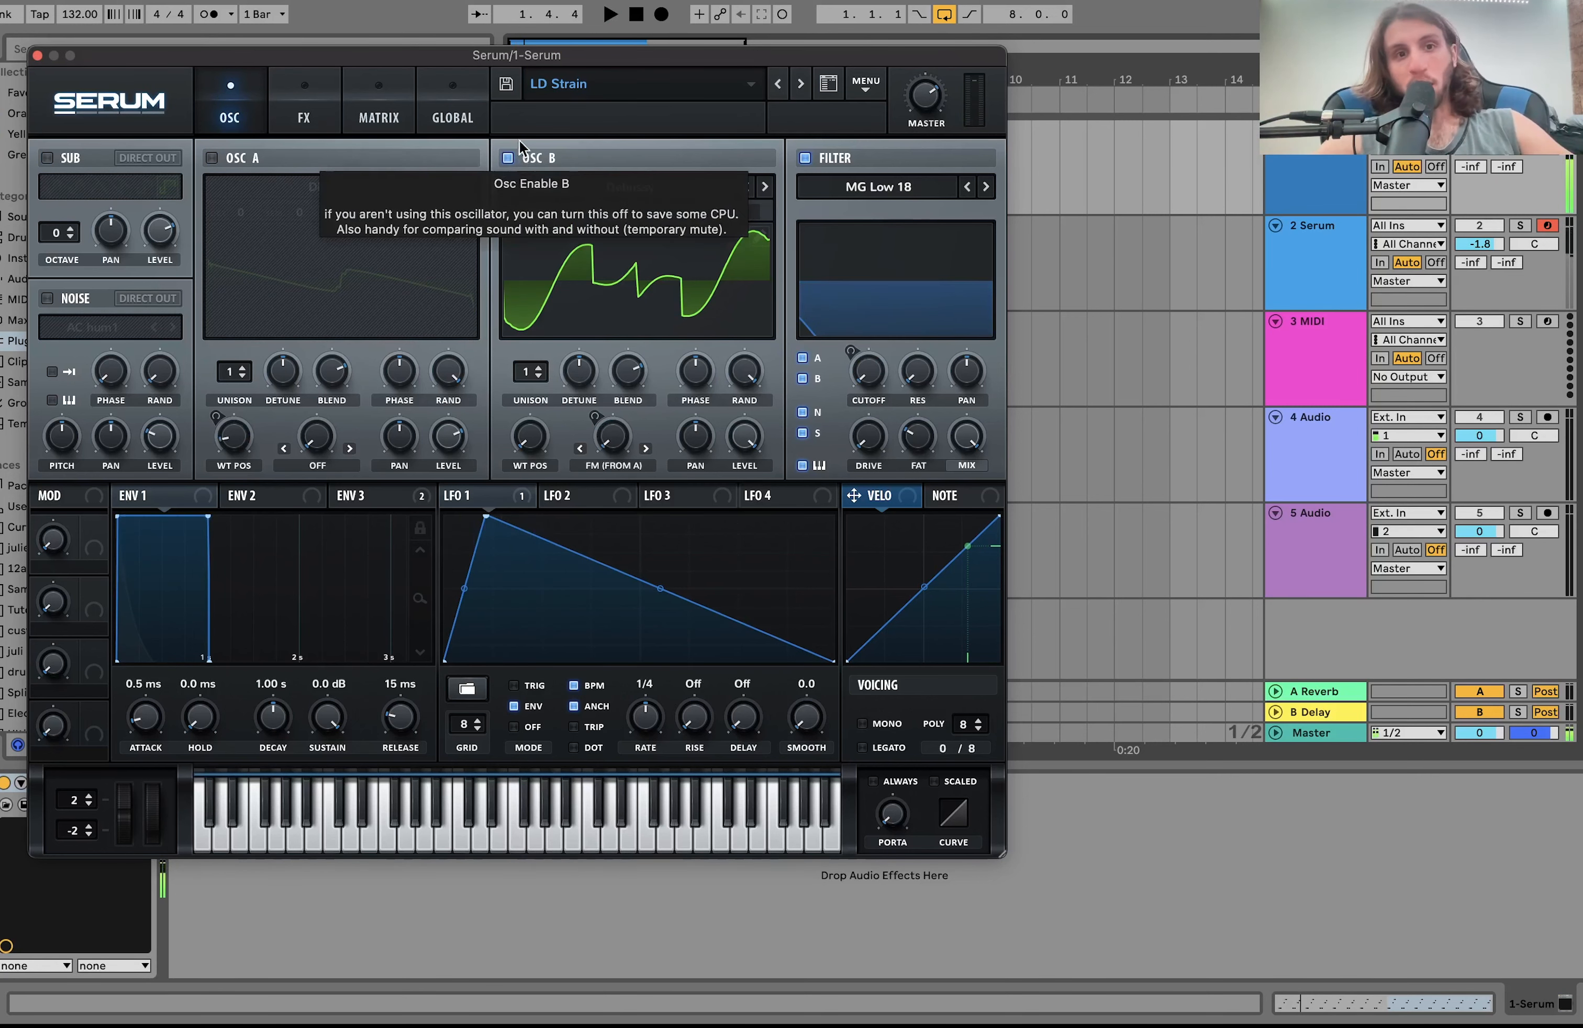
Enable Oscillator A together with Oscillator B, leaving the Sub oscillator off, and listen to the loop
left_click(518, 156)
left_click(340, 167)
left_click(536, 164)
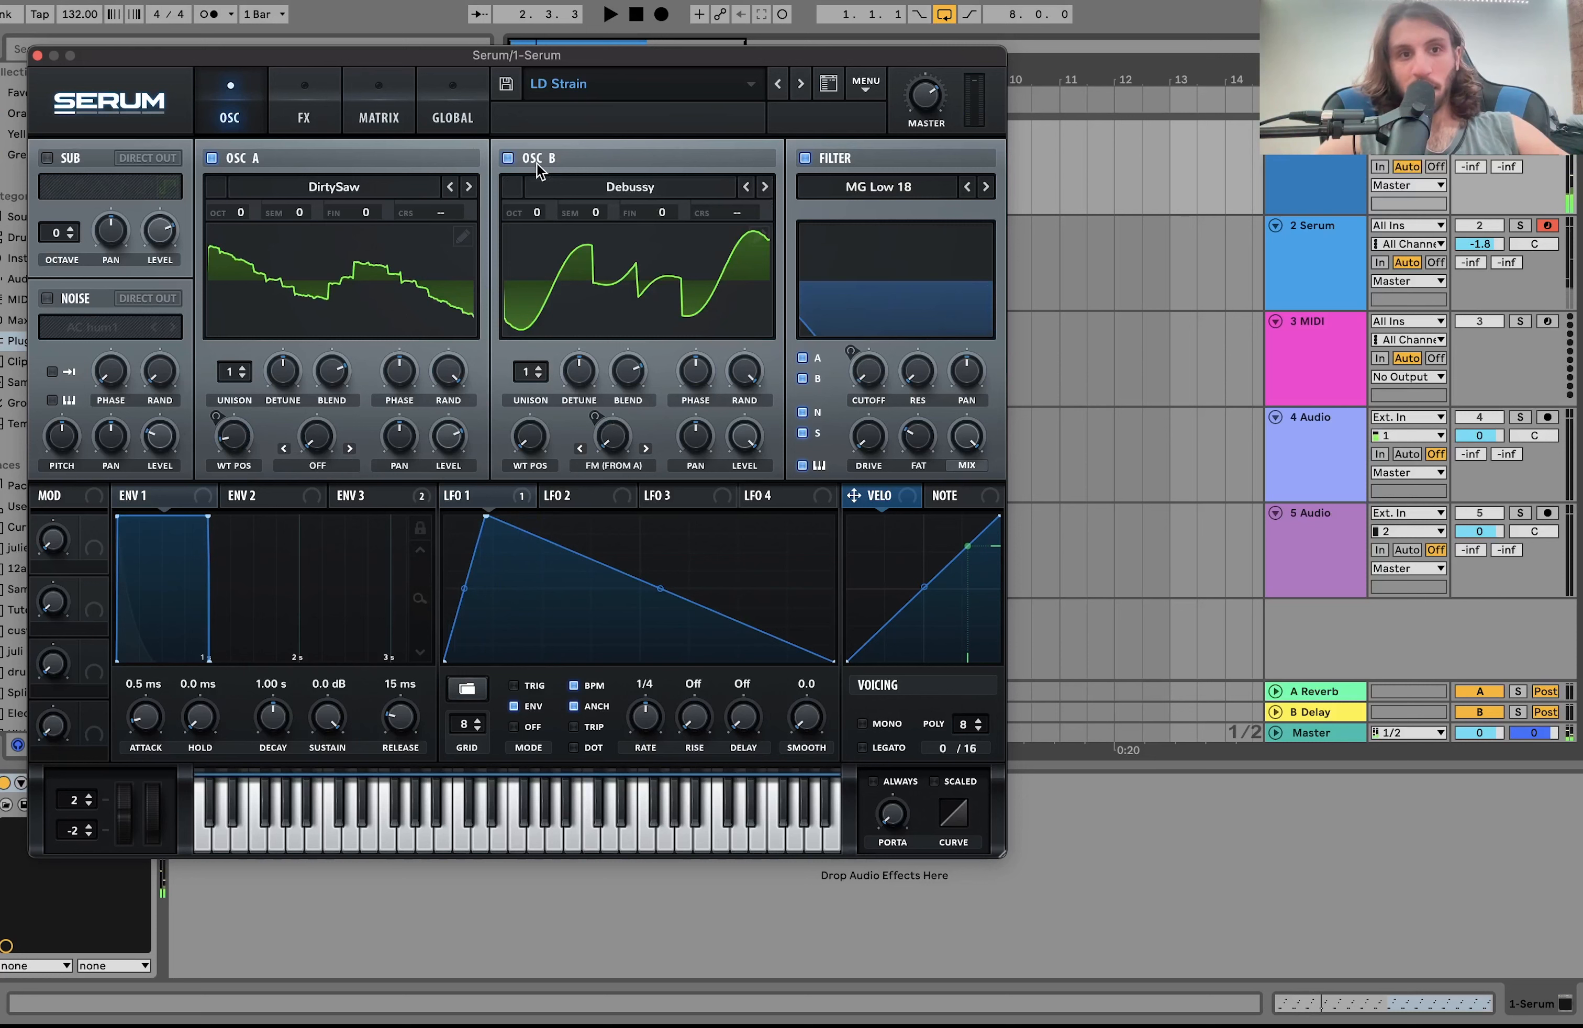
key("space")
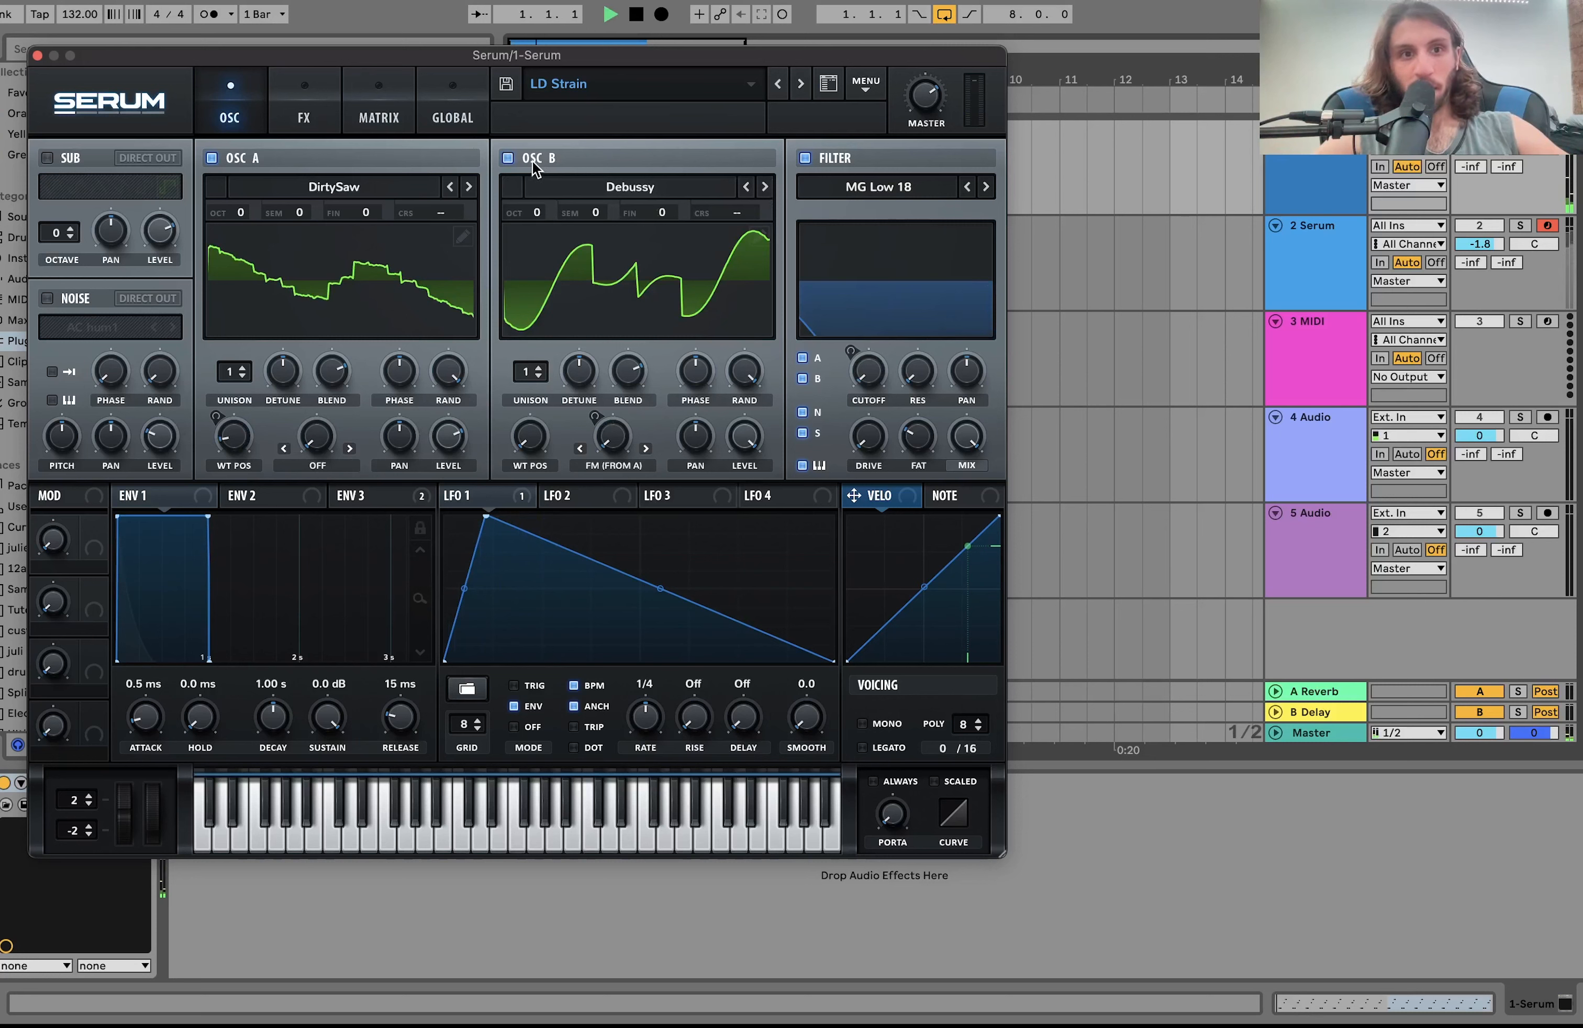
key("space")
Switch the Sub oscillator back on alongside Oscillators A and B and listen to the loop
left_click(63, 157)
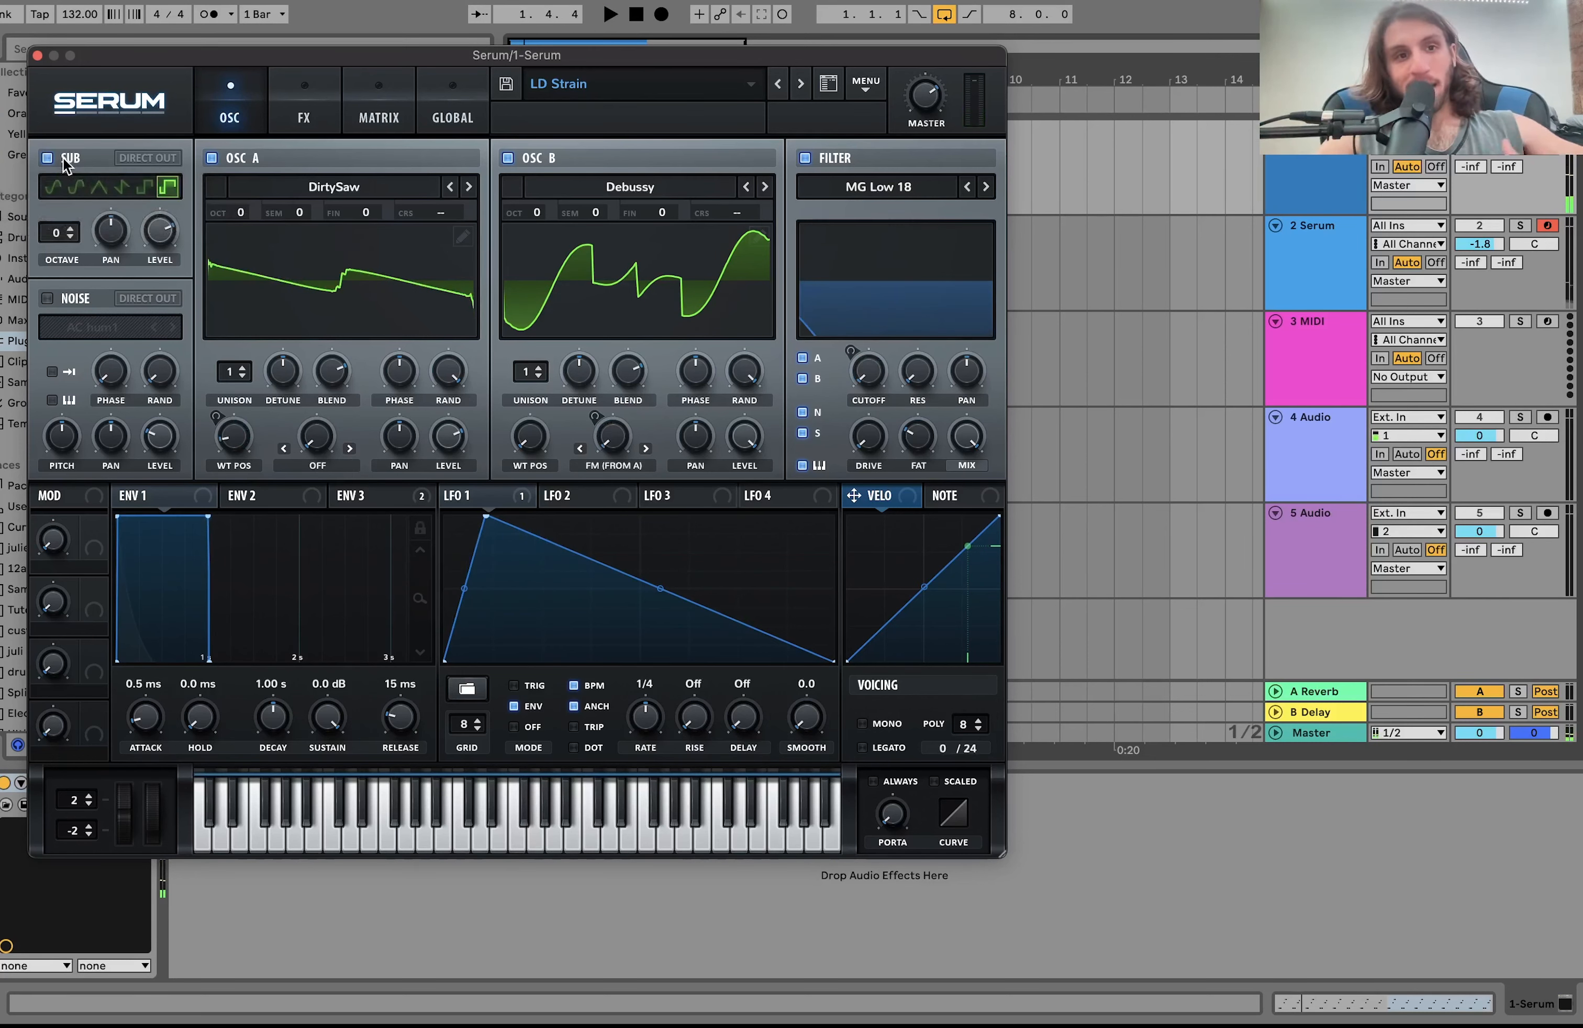
left_click(65, 160)
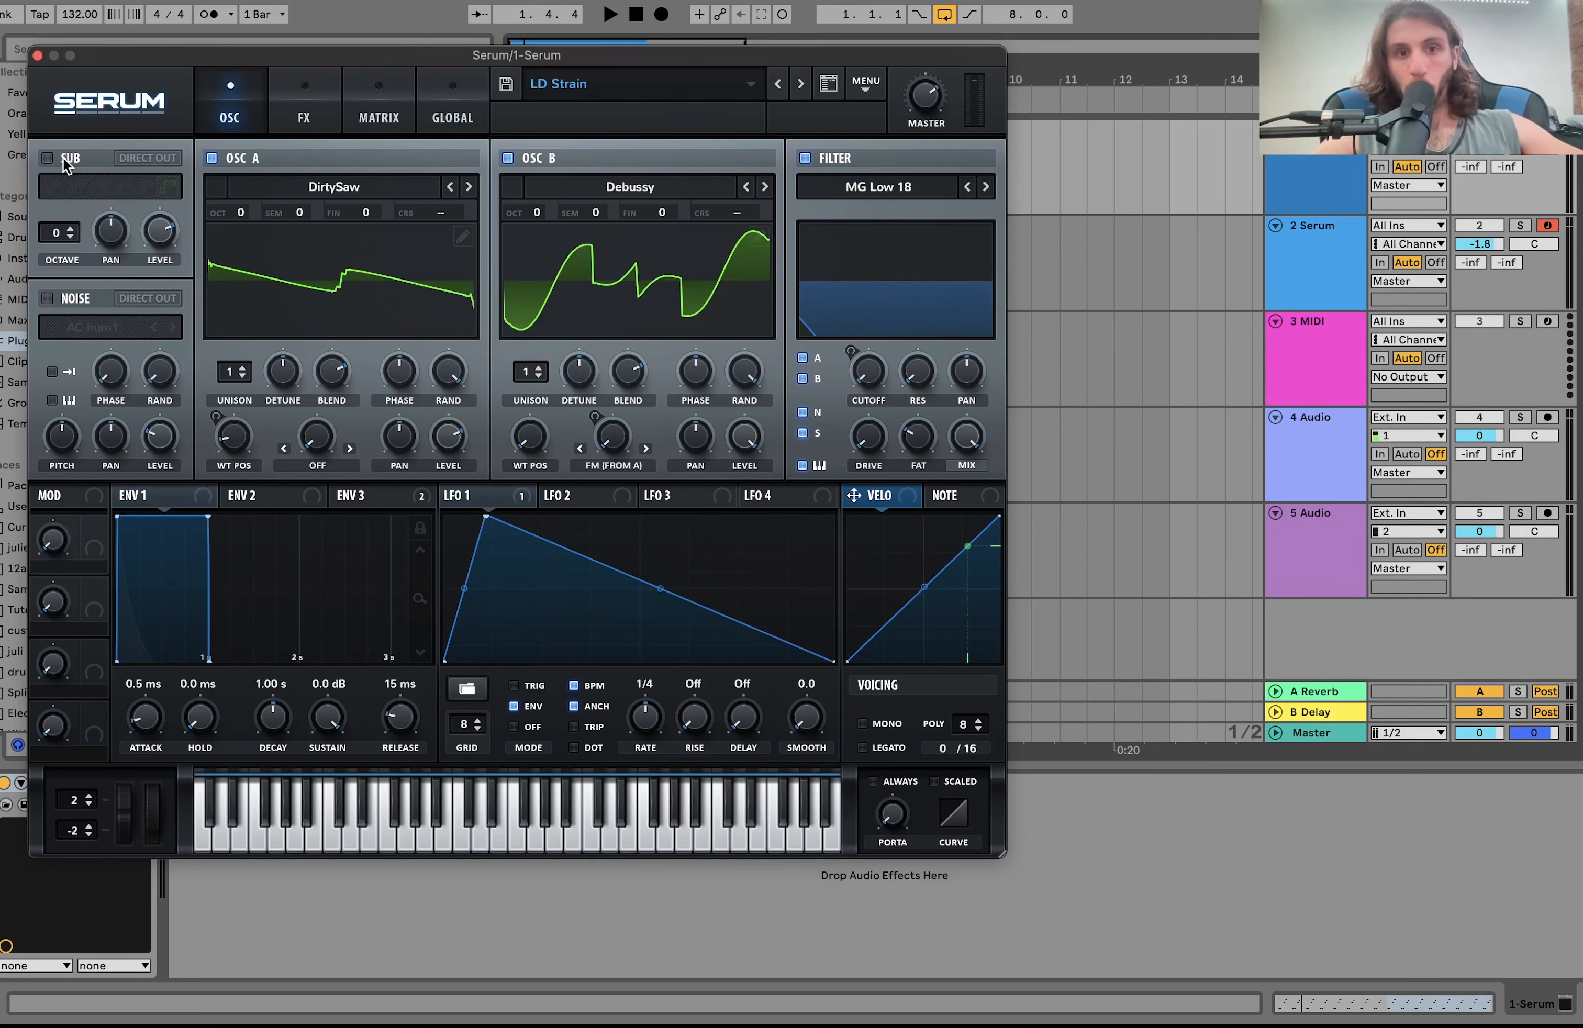
left_click(63, 157)
key("space")
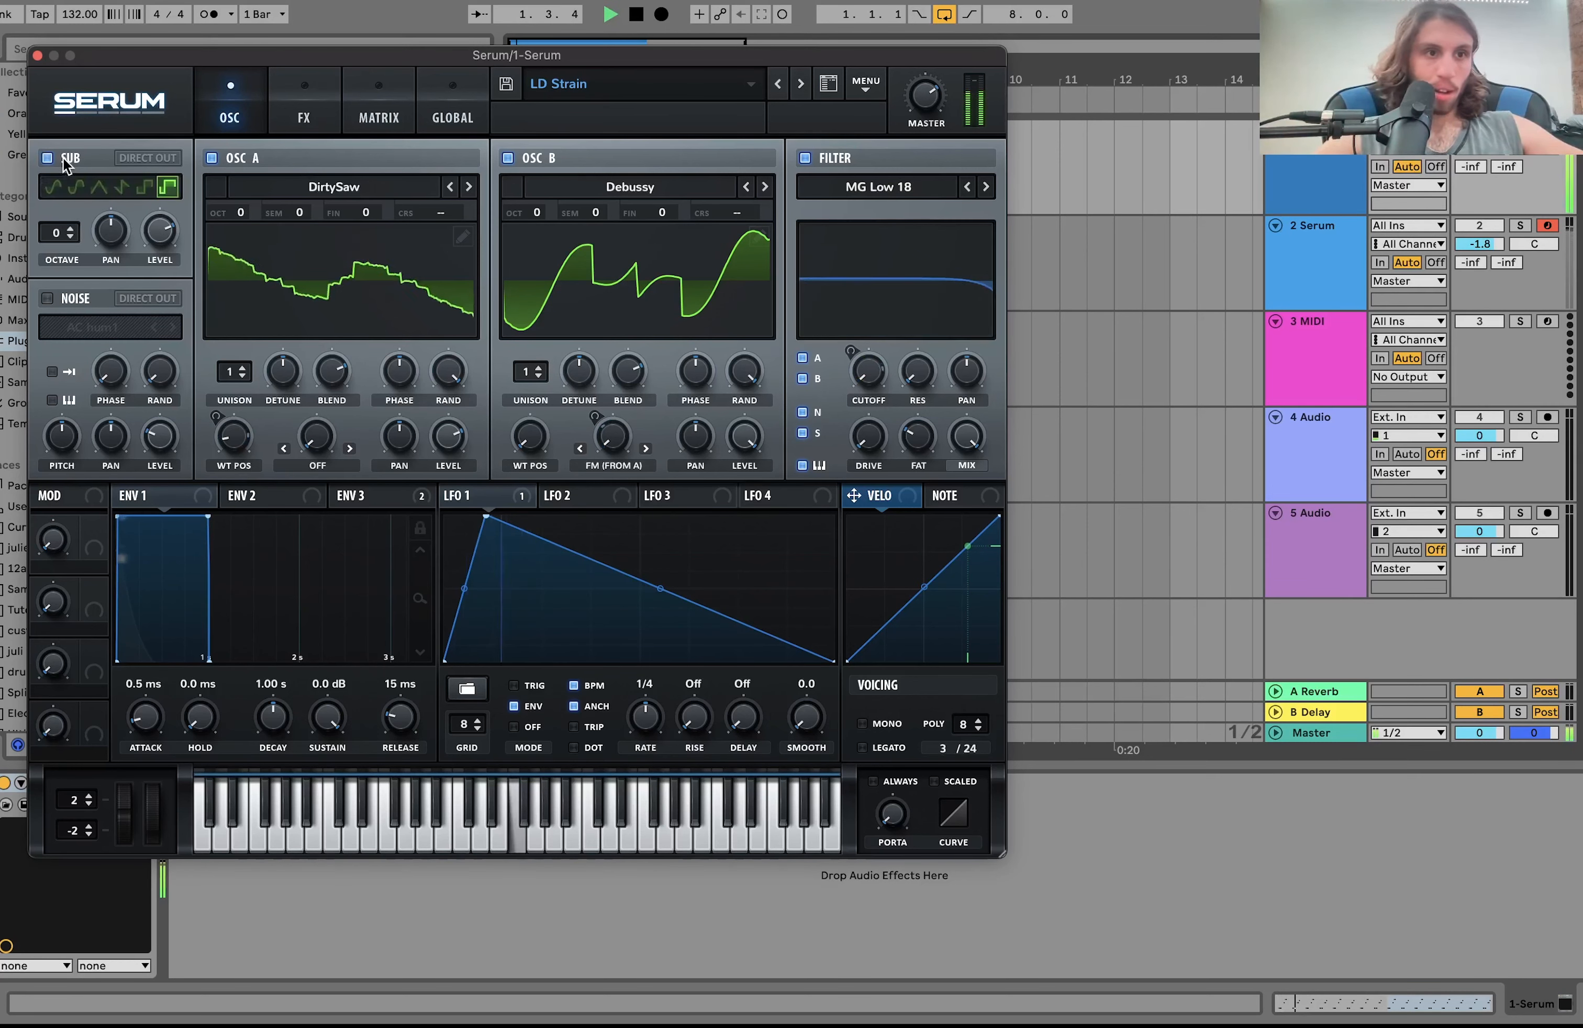
key("space")
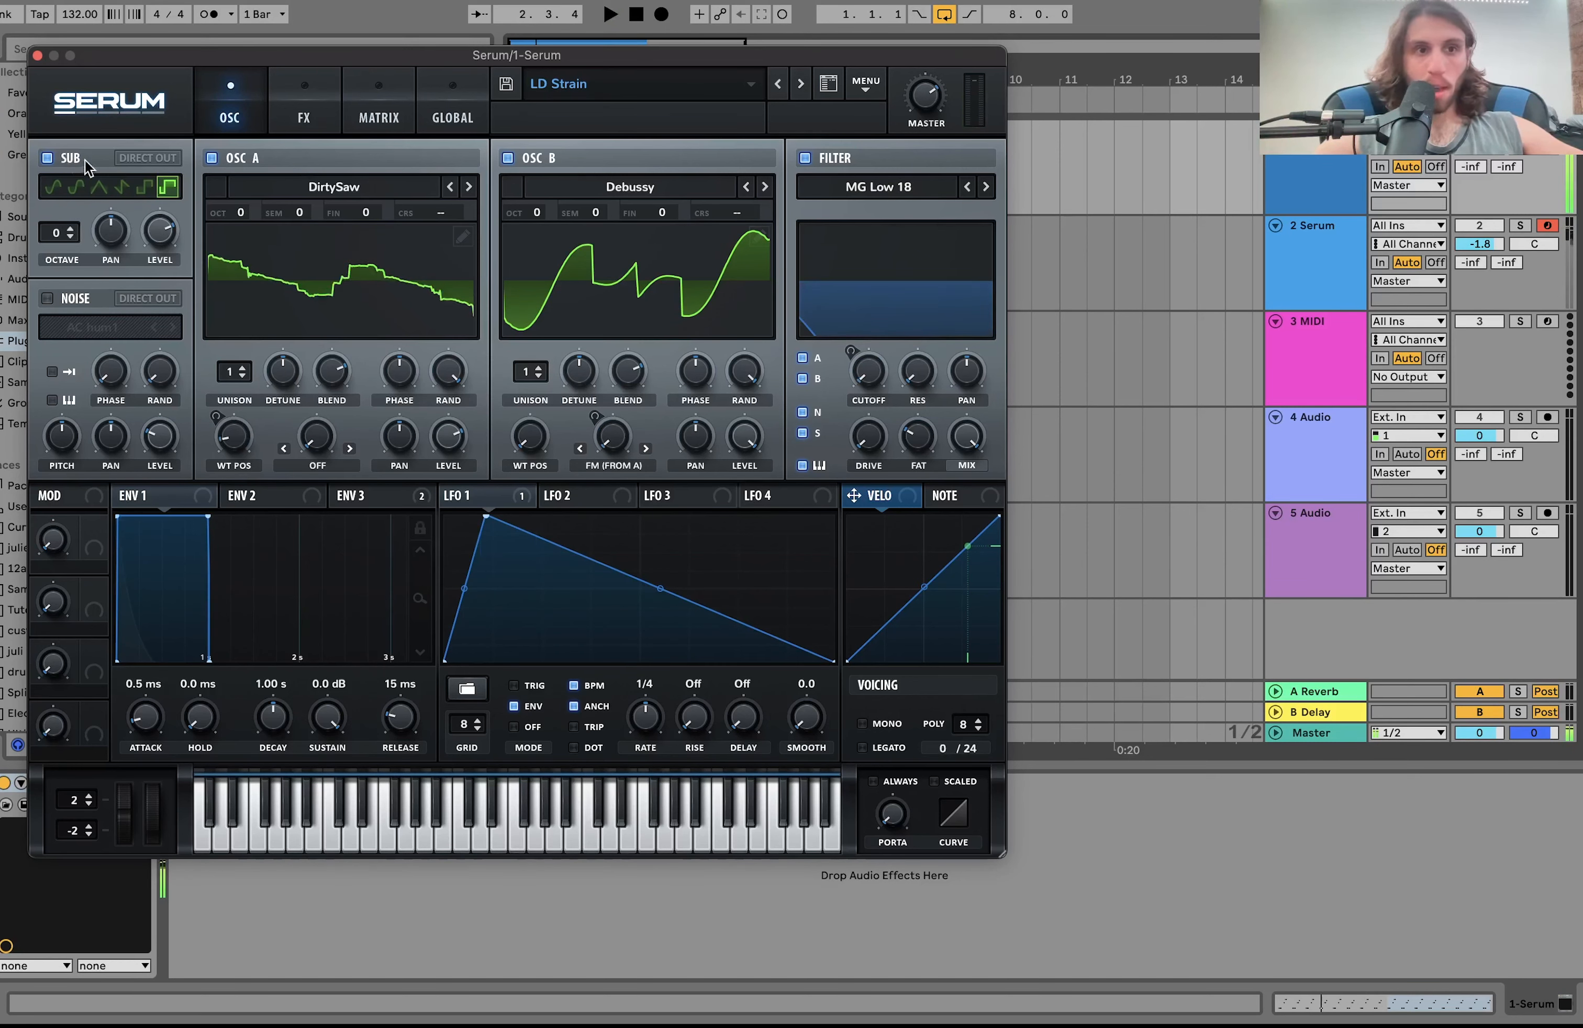
key("space")
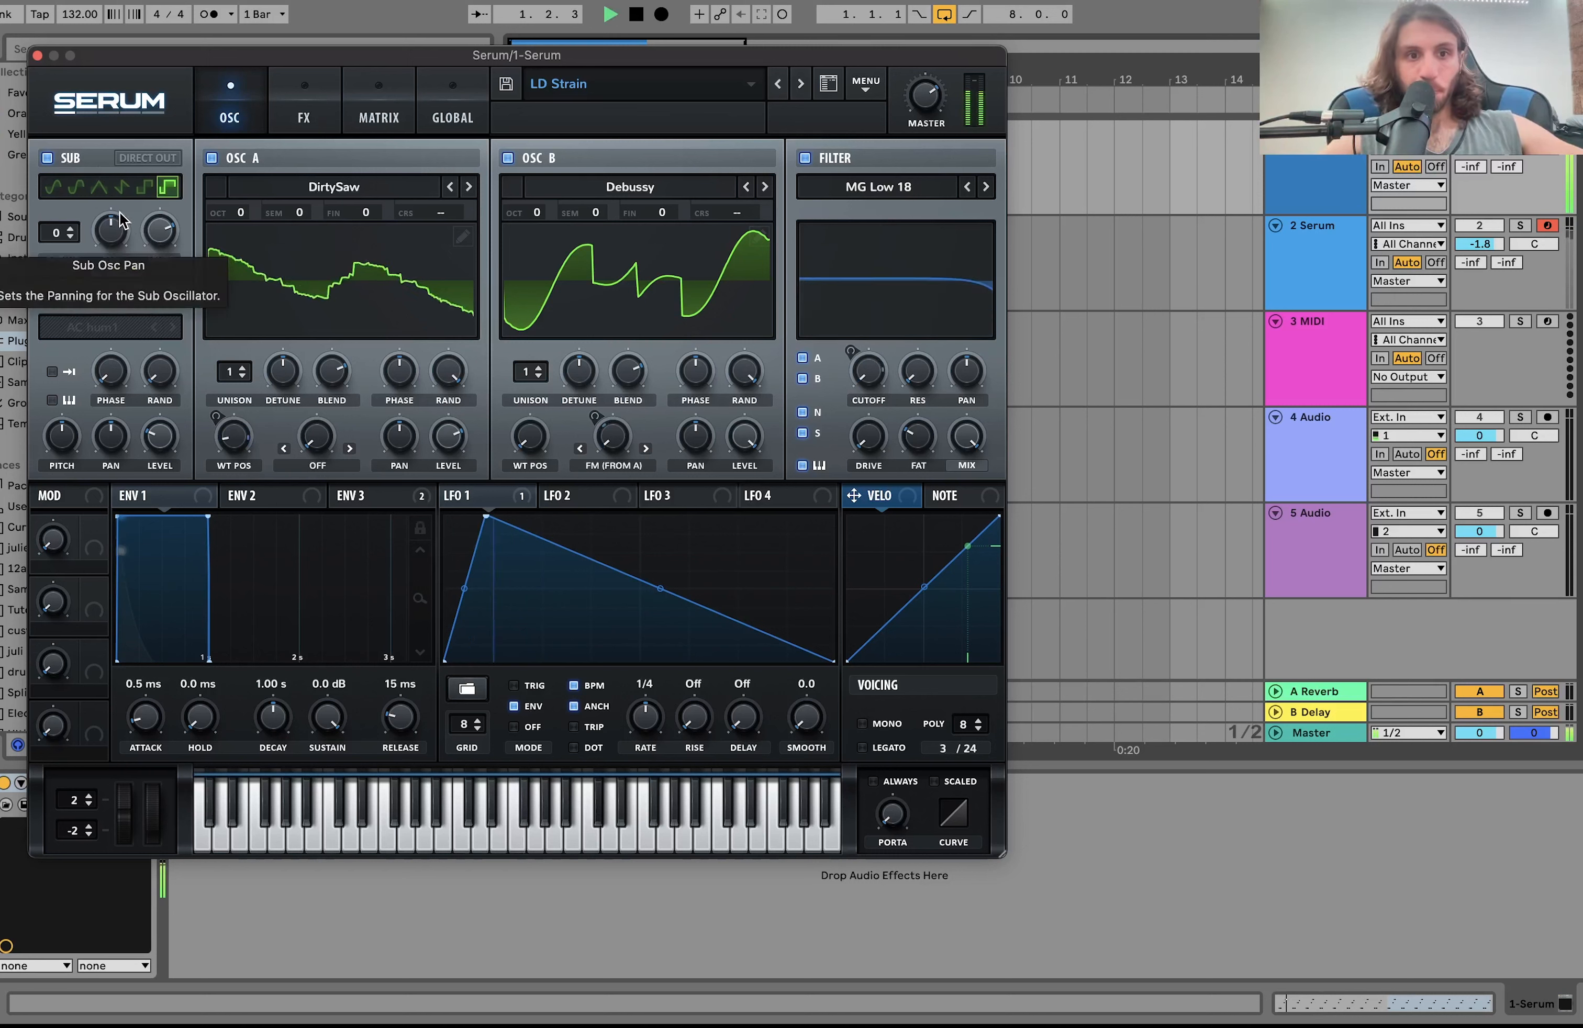
key("space")
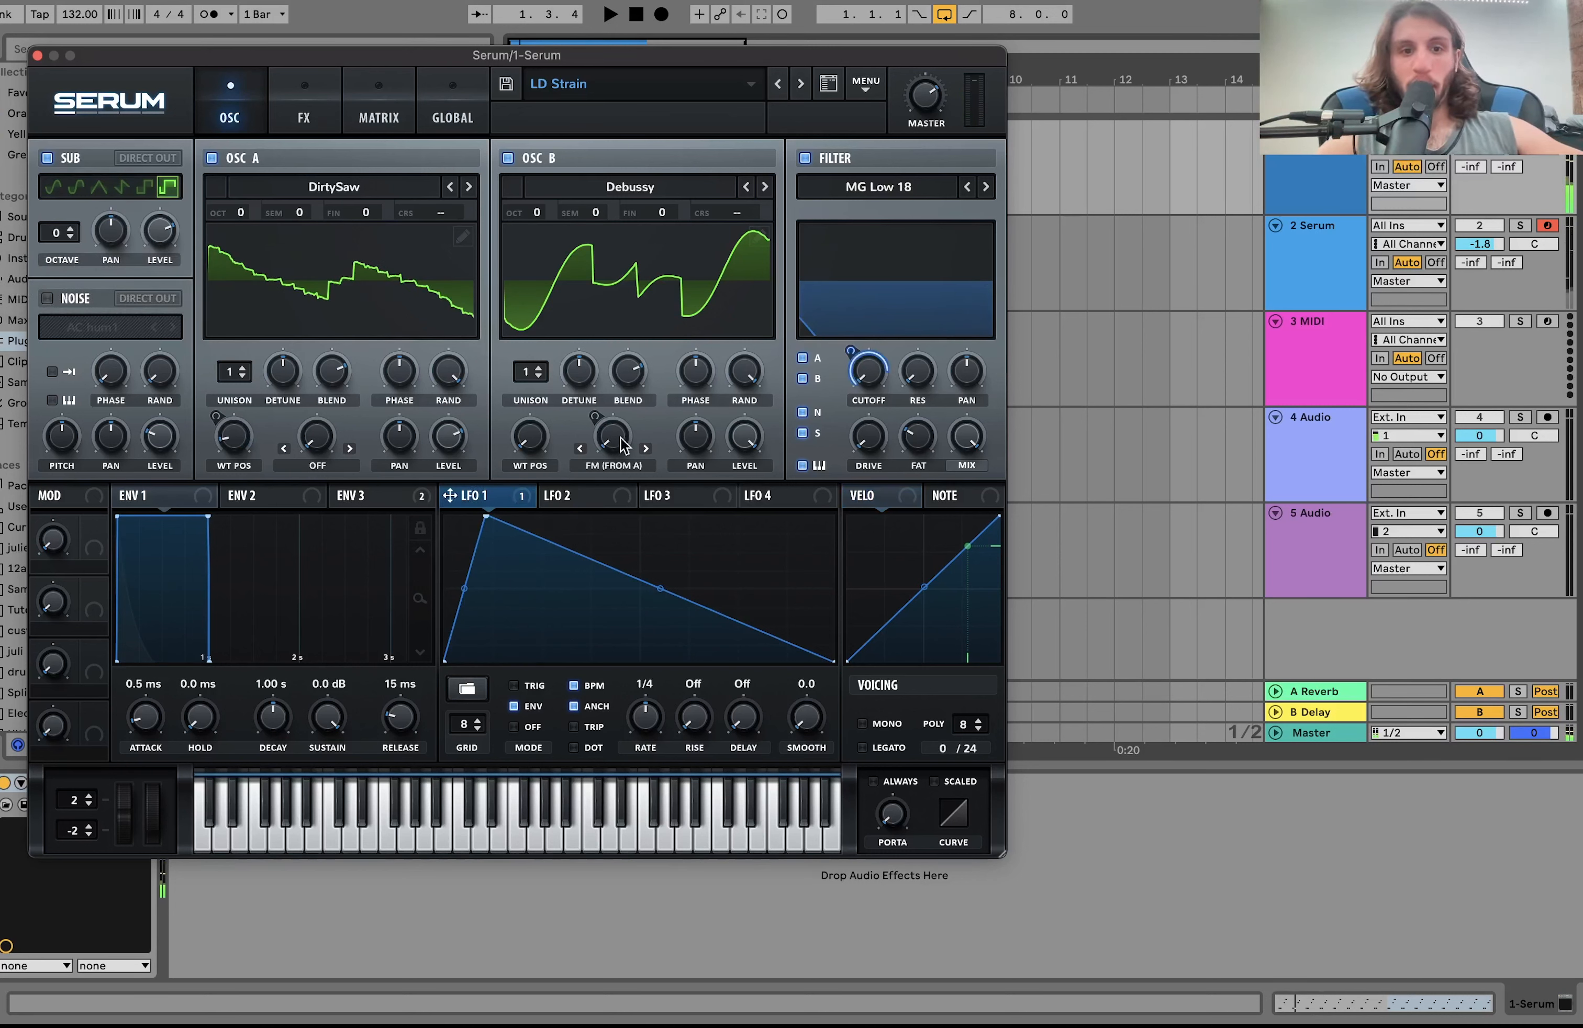
Display Envelope 3, set Oscillator B's warp mode to Off, and play the loop without the FM
left_click(366, 498)
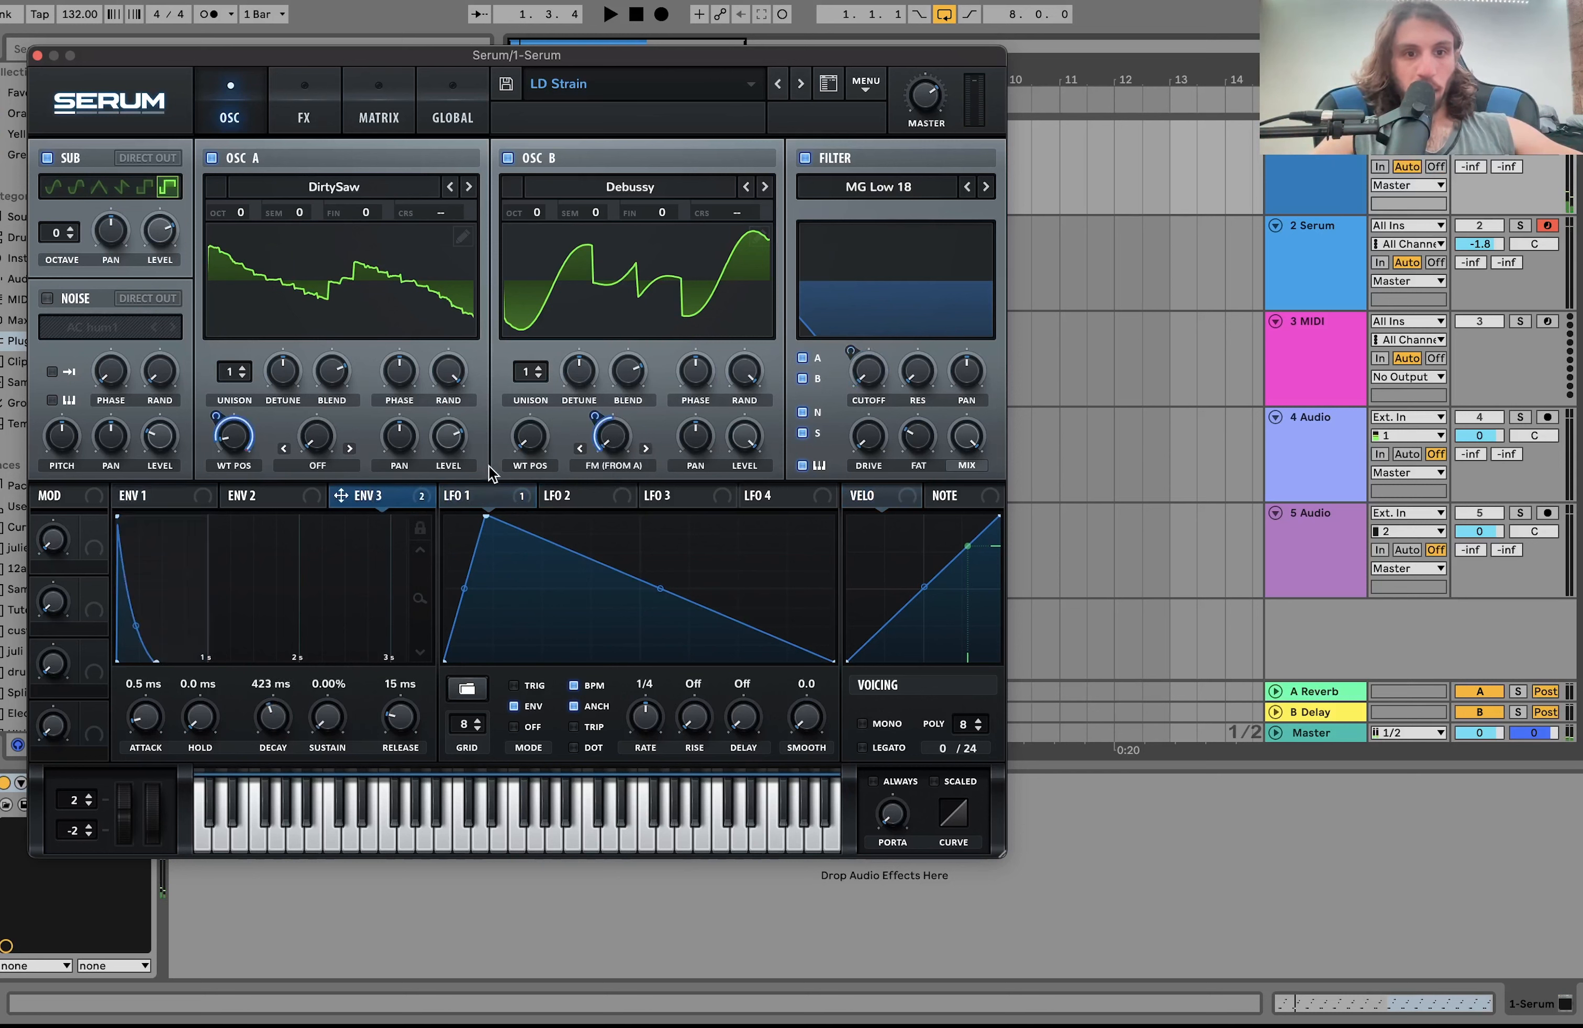
left_click(620, 466)
left_click(622, 483)
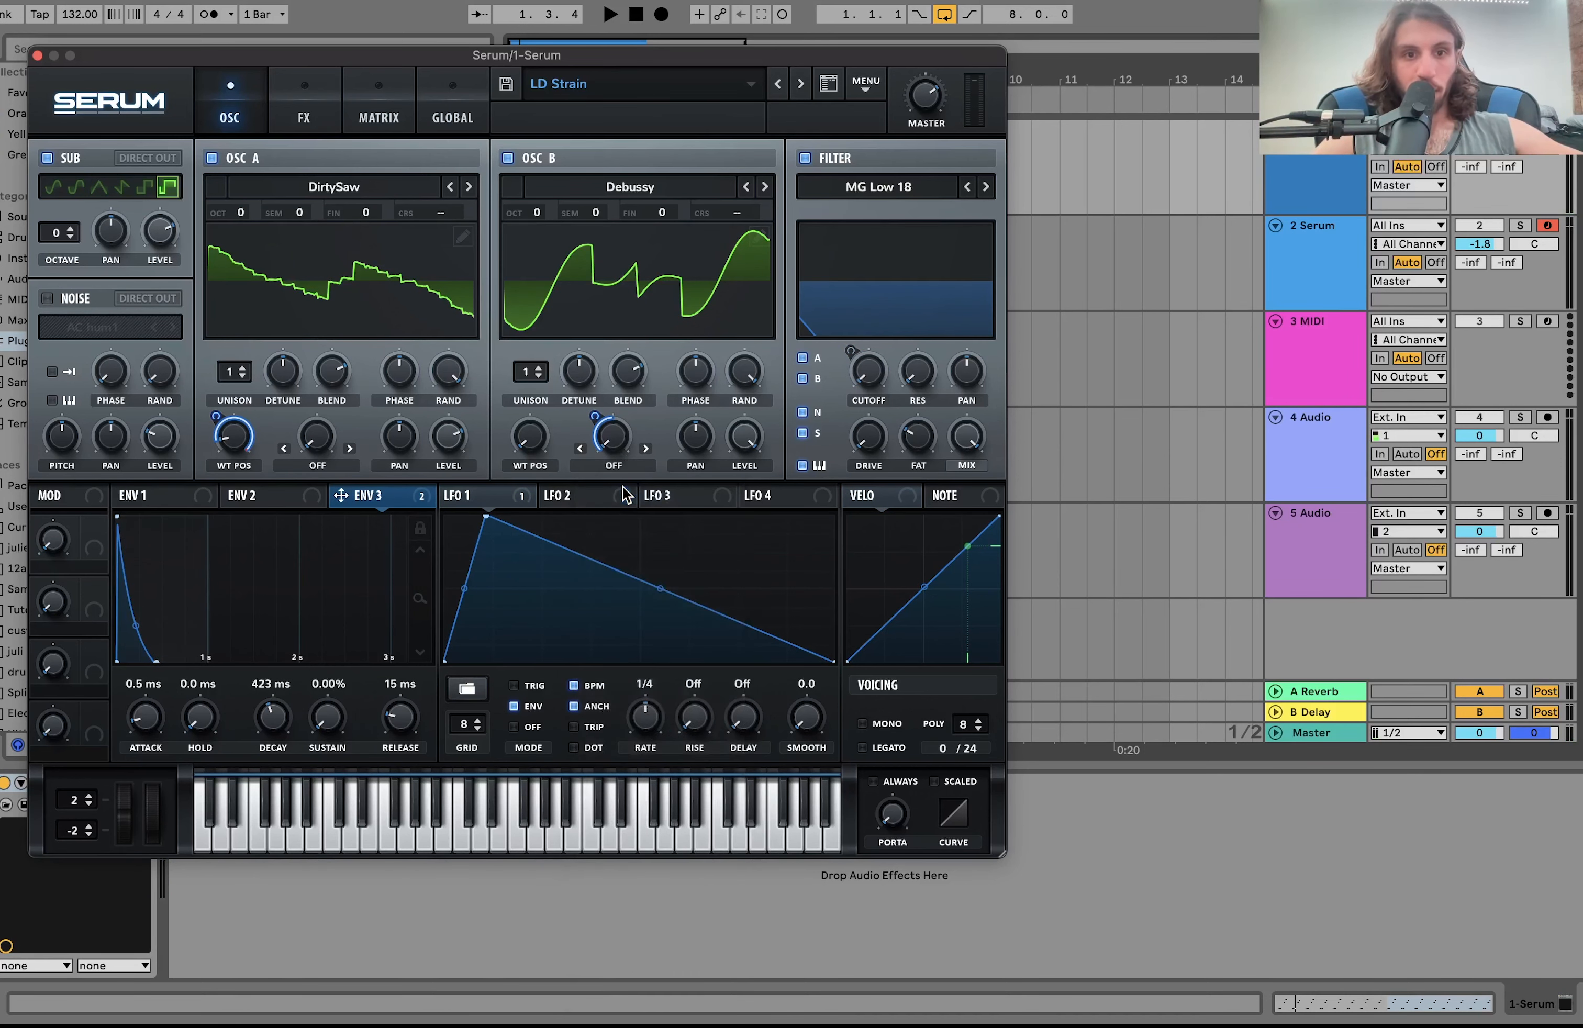
key("space")
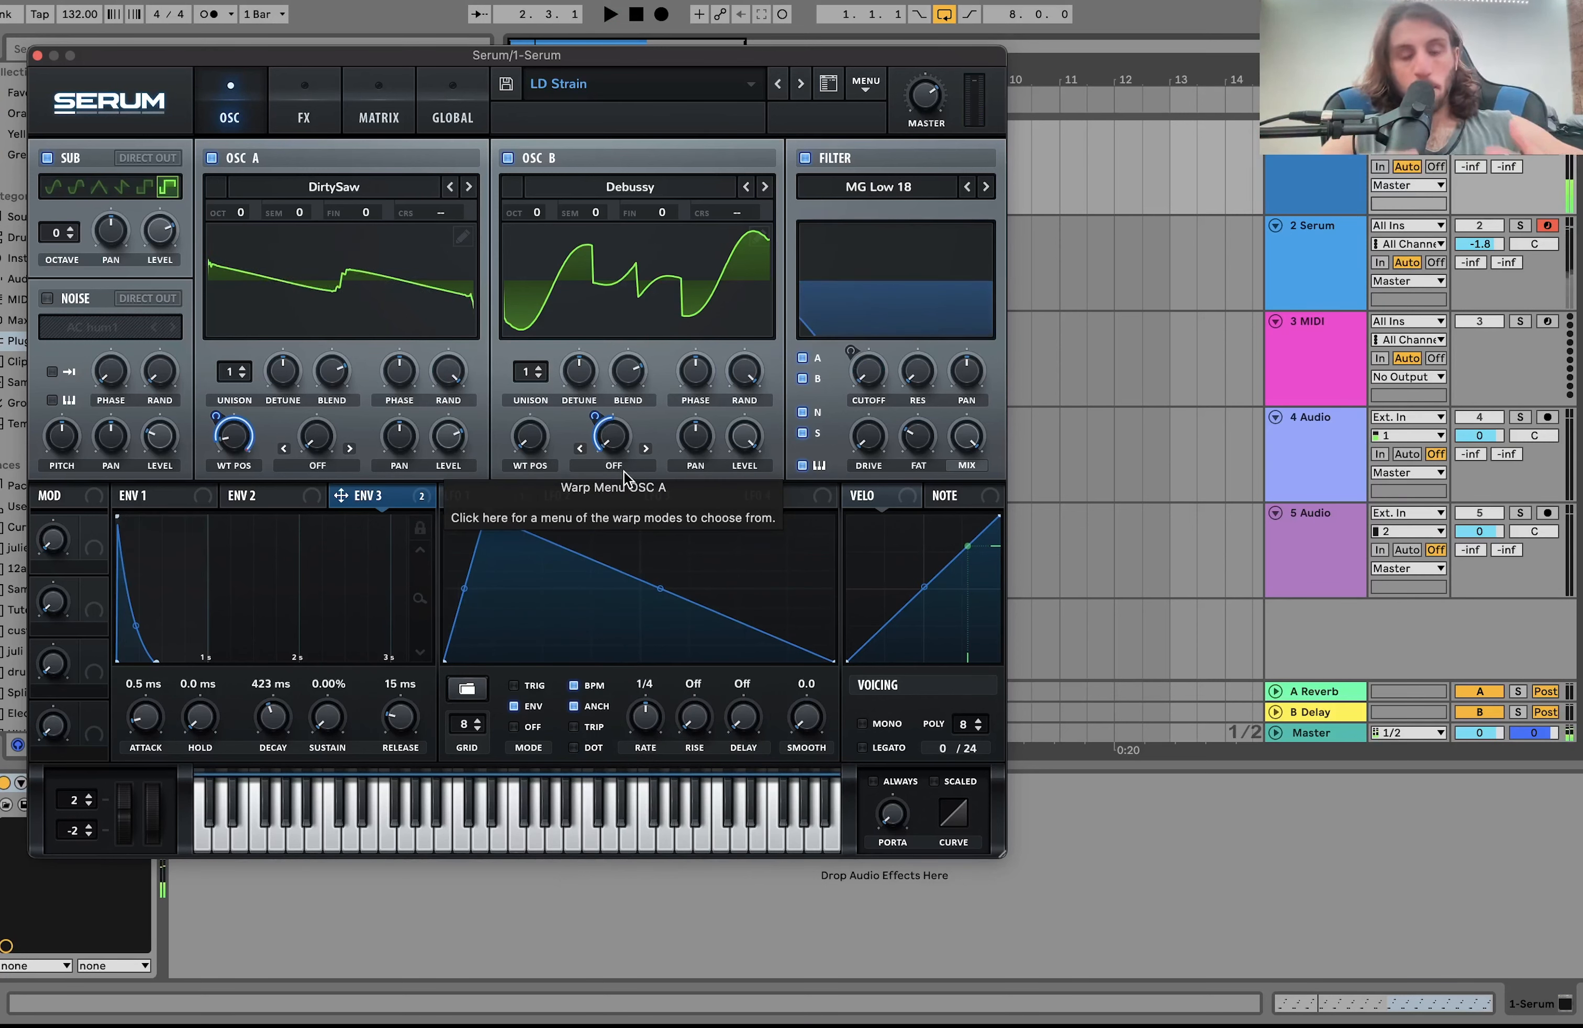
Play the loop and set Oscillator B's warp mode to FM (from A) for comparison
key("space")
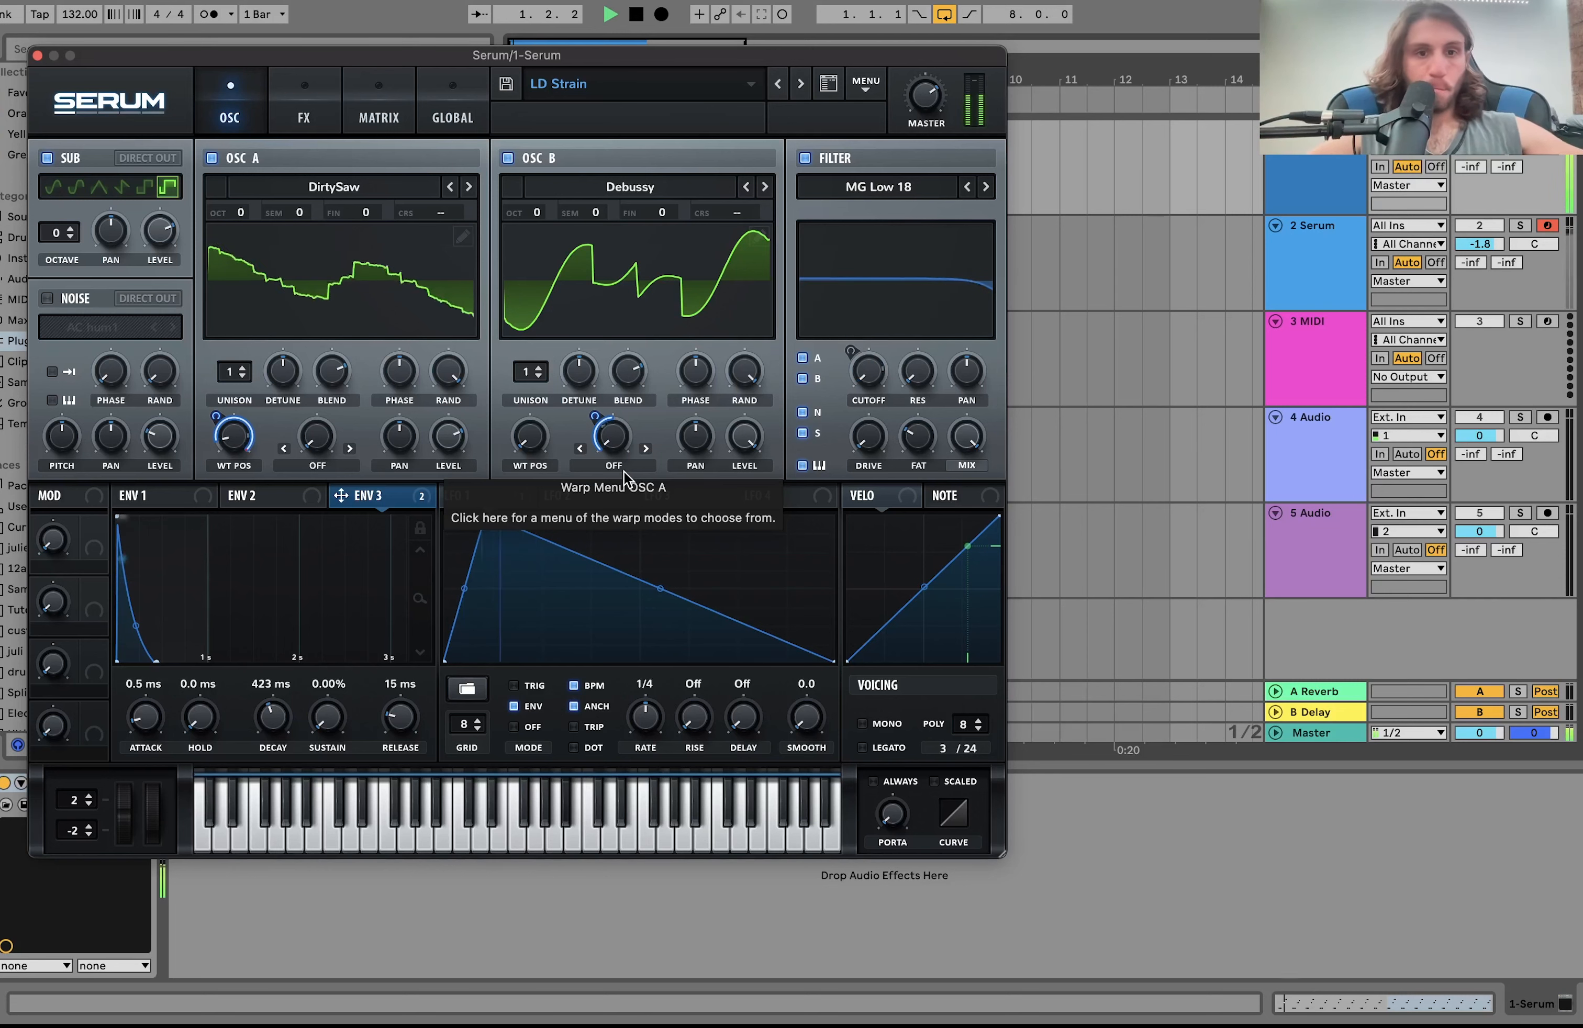
left_click(623, 471)
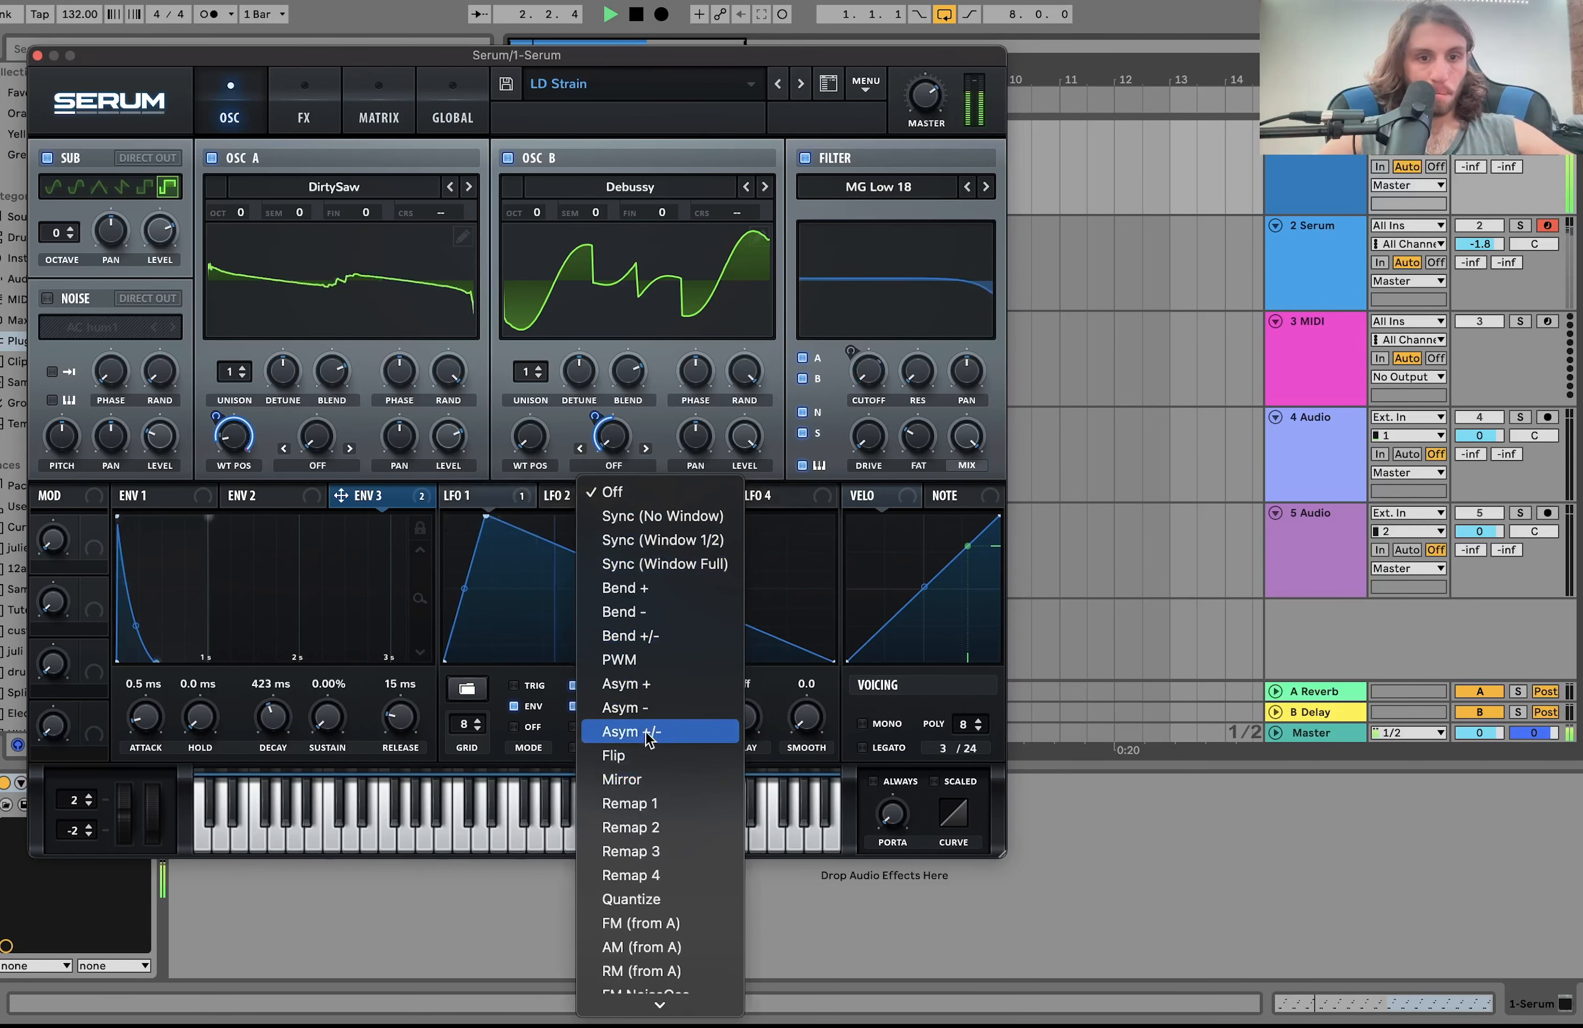
scroll(659, 841, "down", 1)
left_click(653, 905)
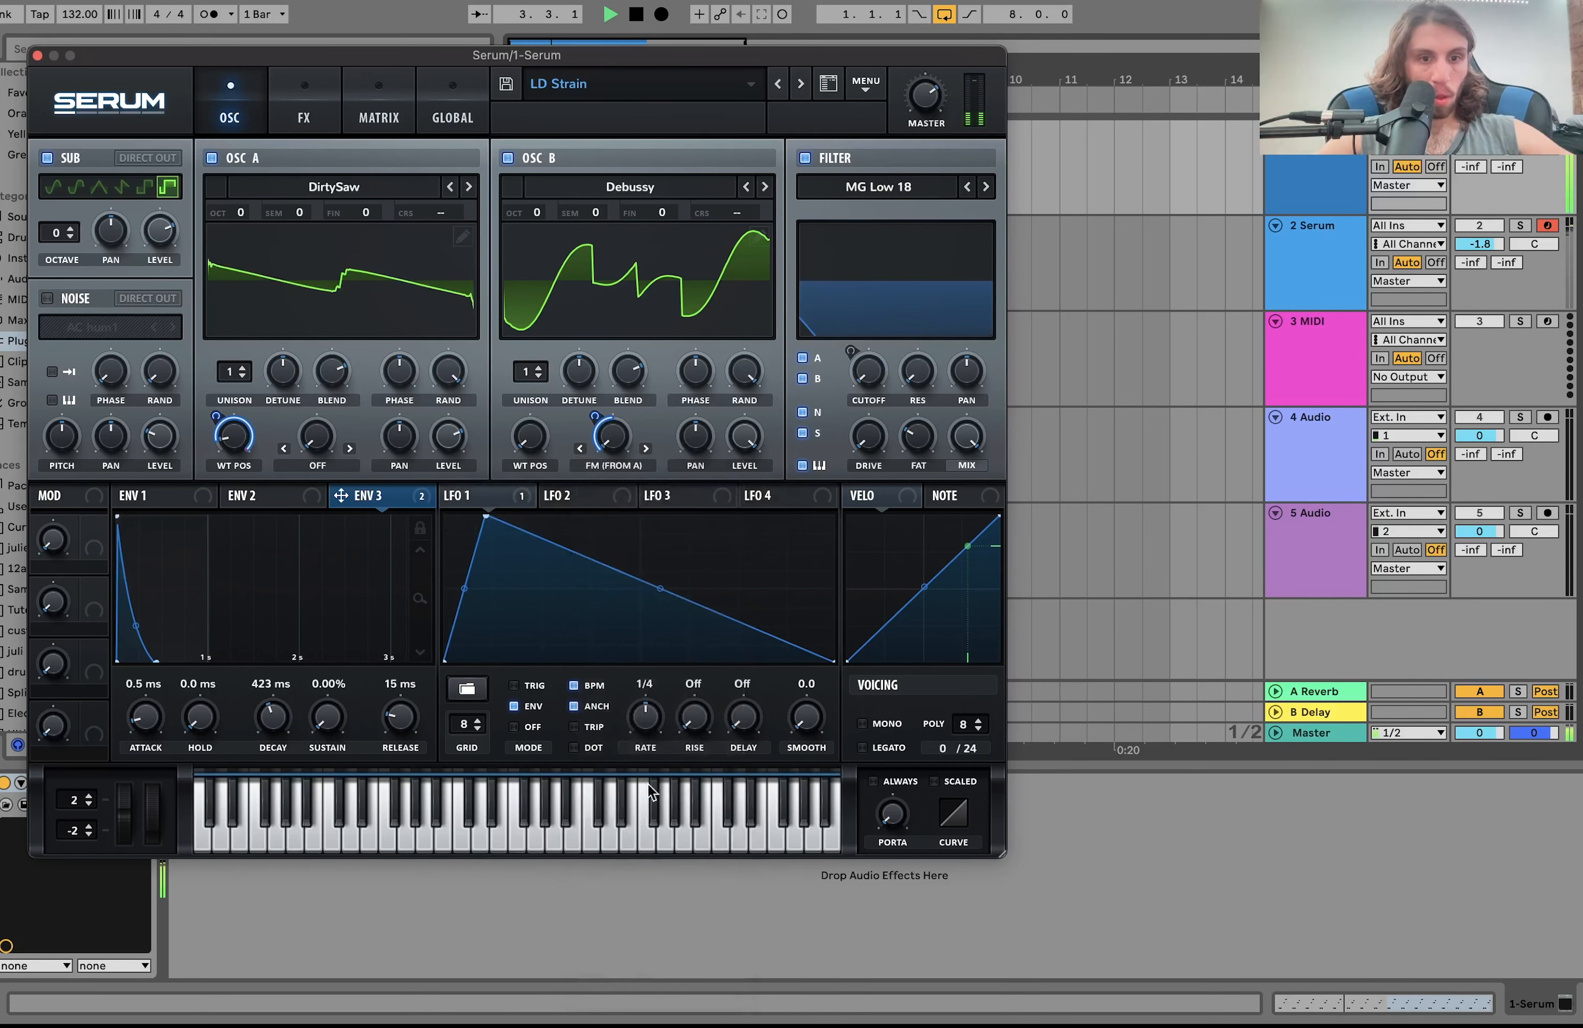
Play the loop with Envelope 3 modulating Oscillator B's FM (from A) warp amount
key("space")
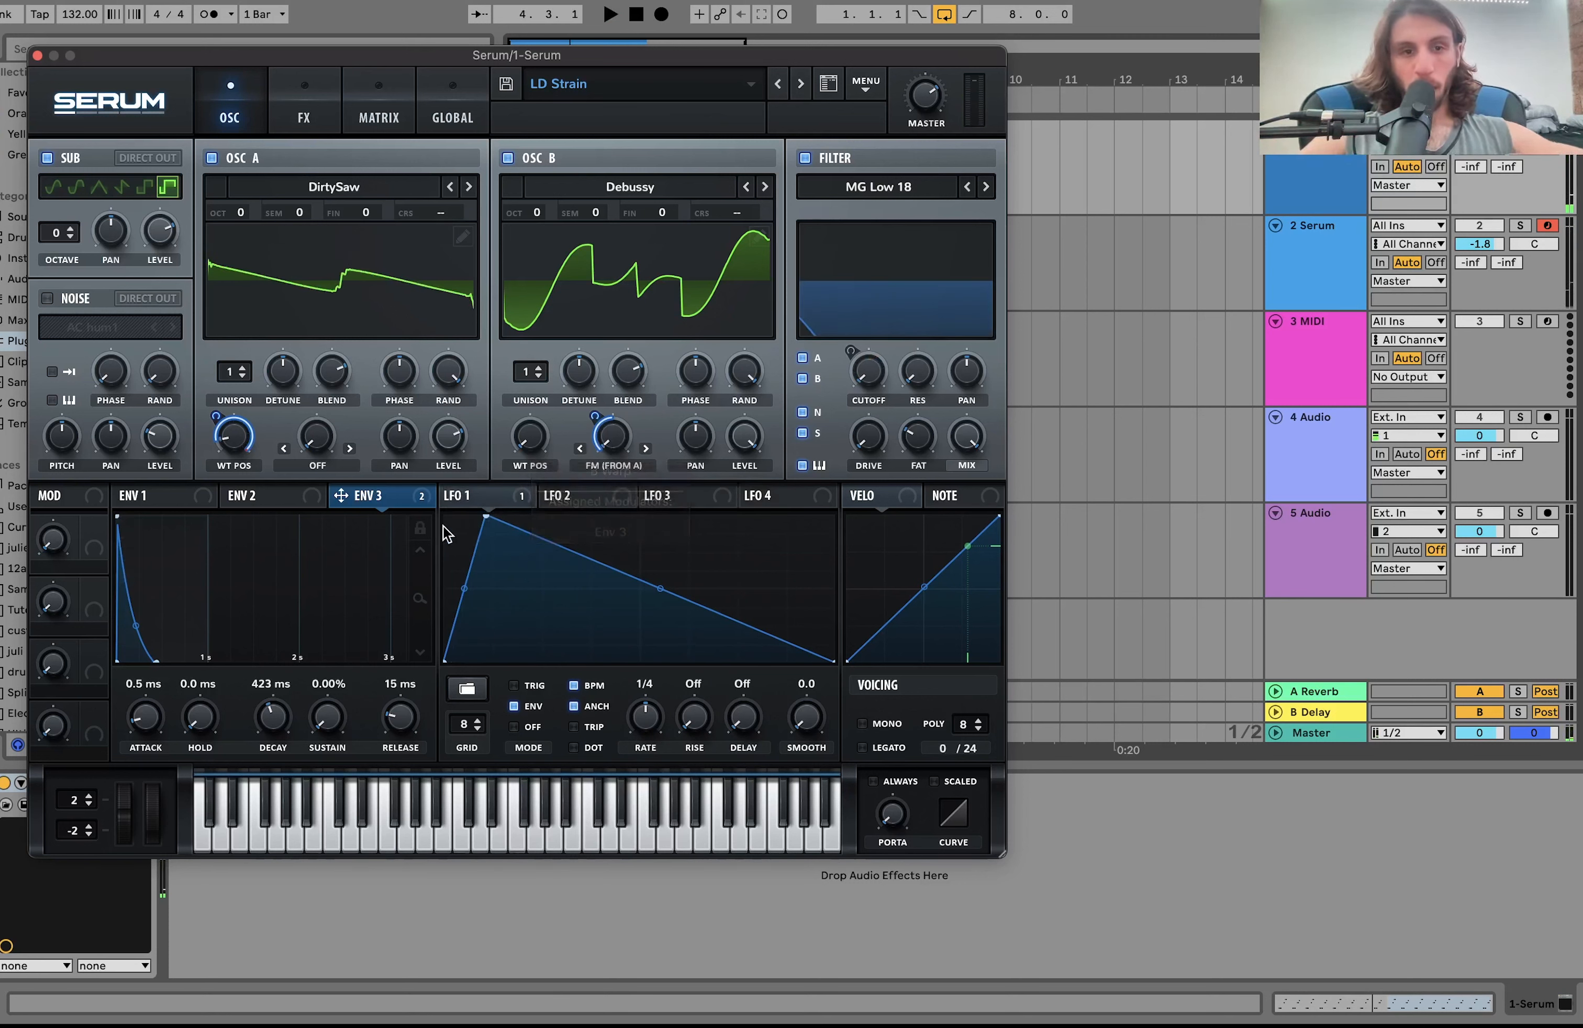
key("space")
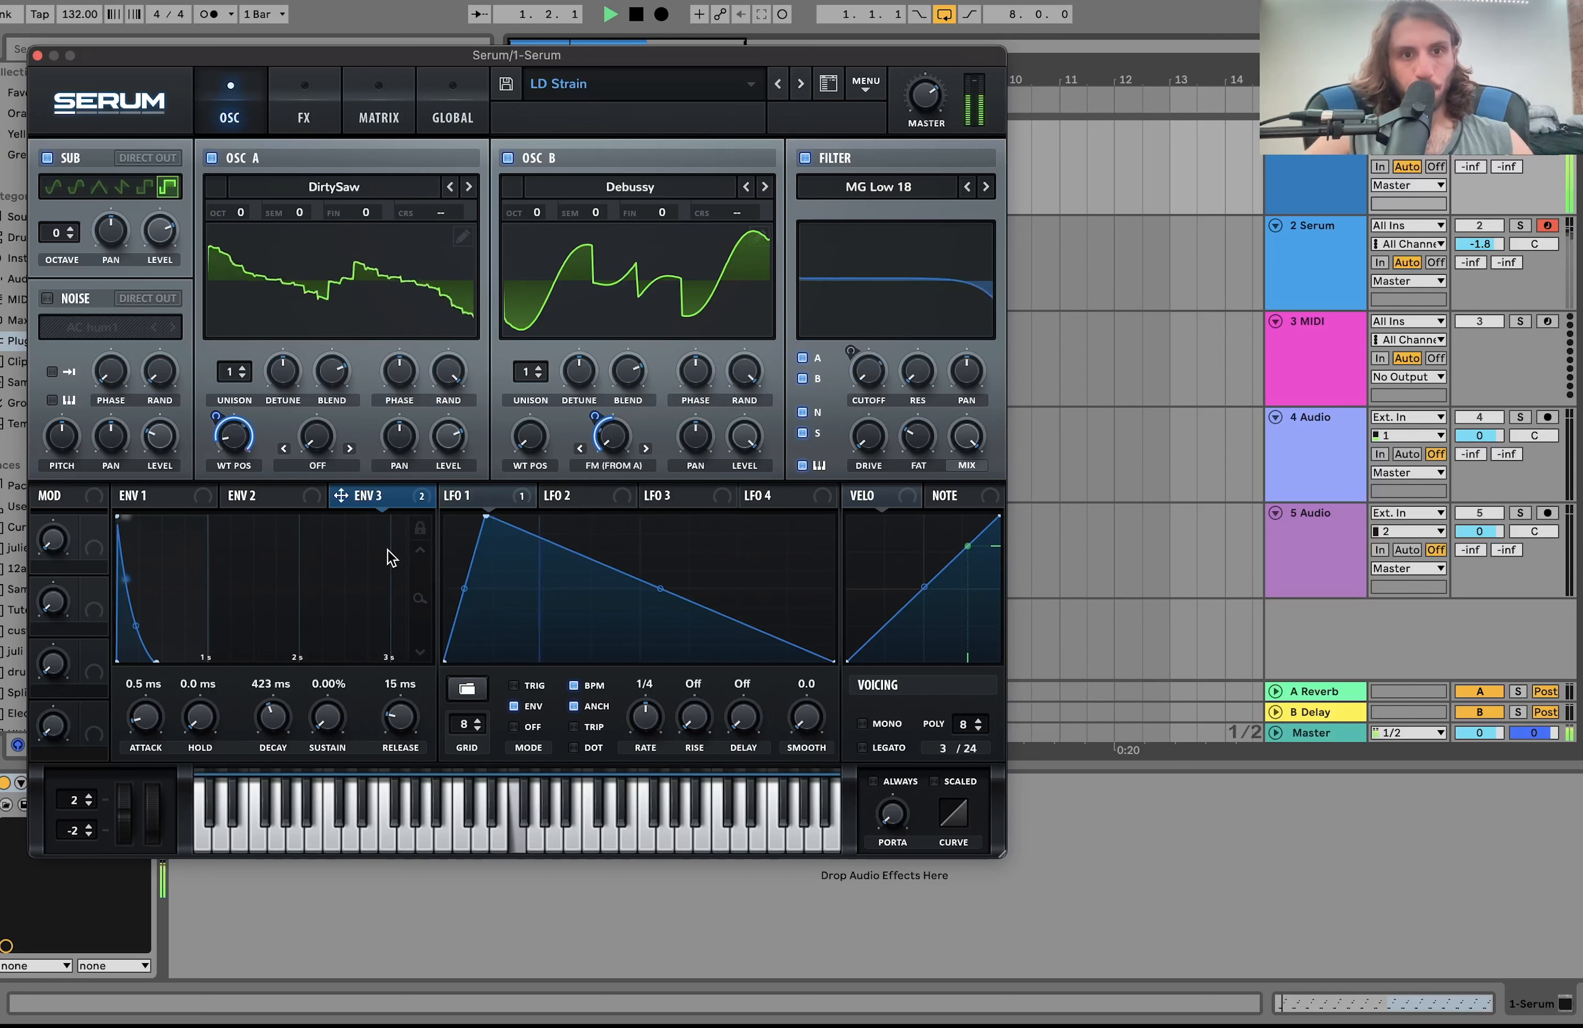
key("space")
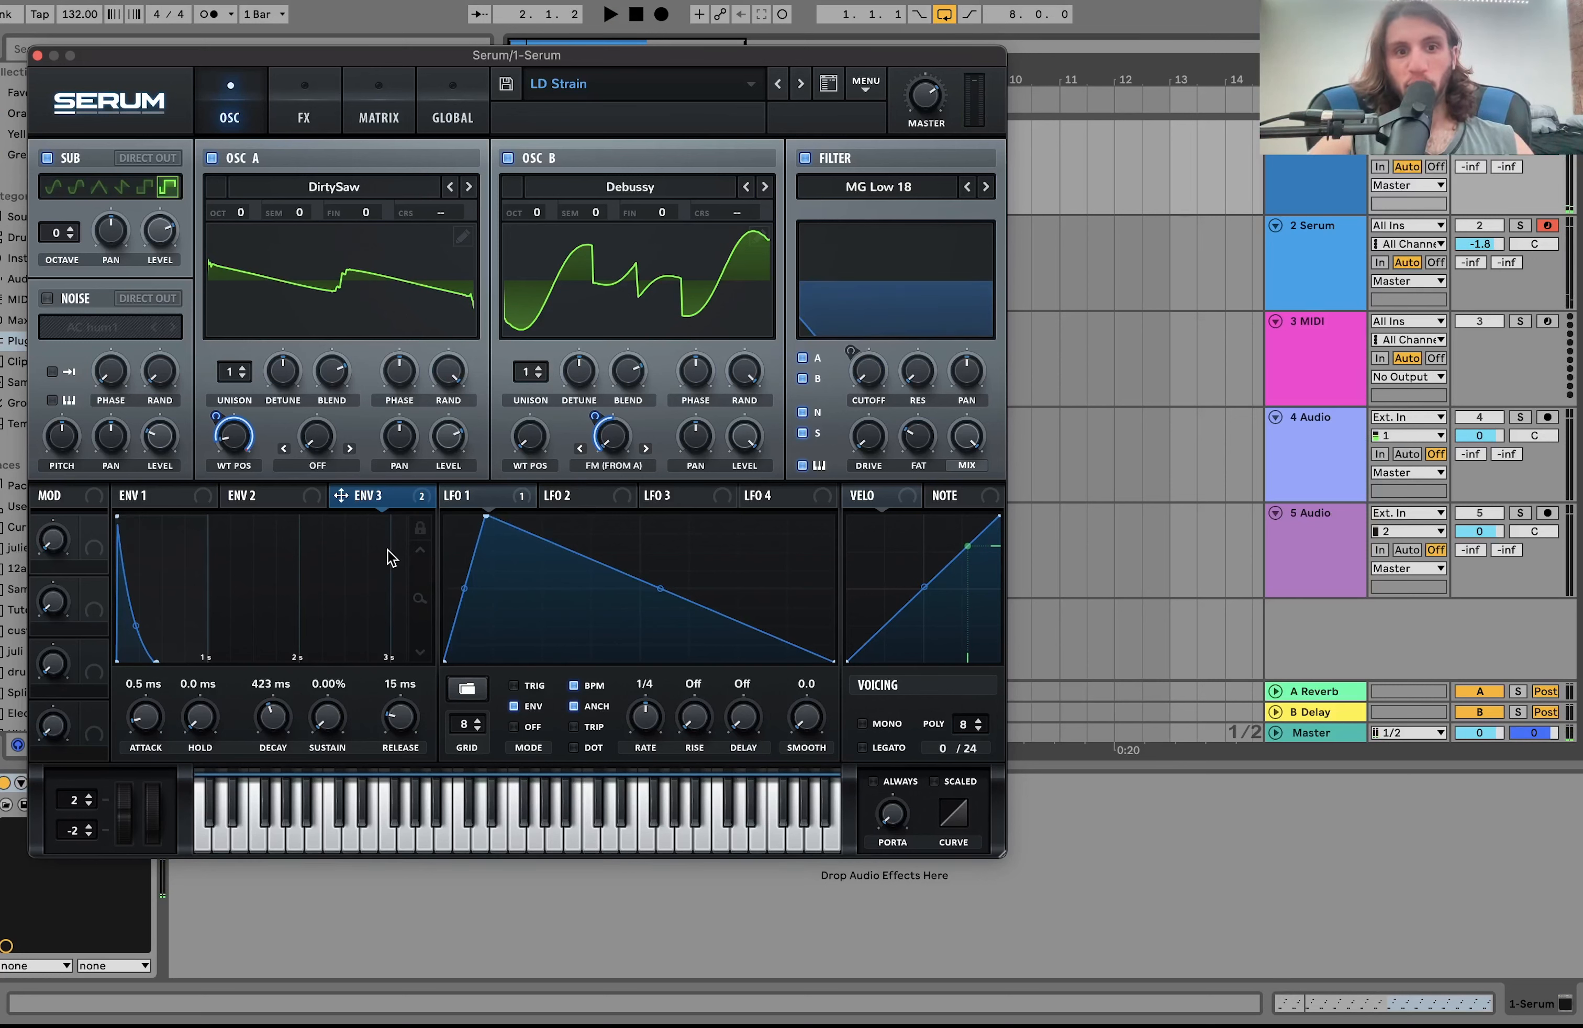
Raise Oscillator B's FM (from A) warp amount to about 43% while the loop plays
mouse_move(595, 417)
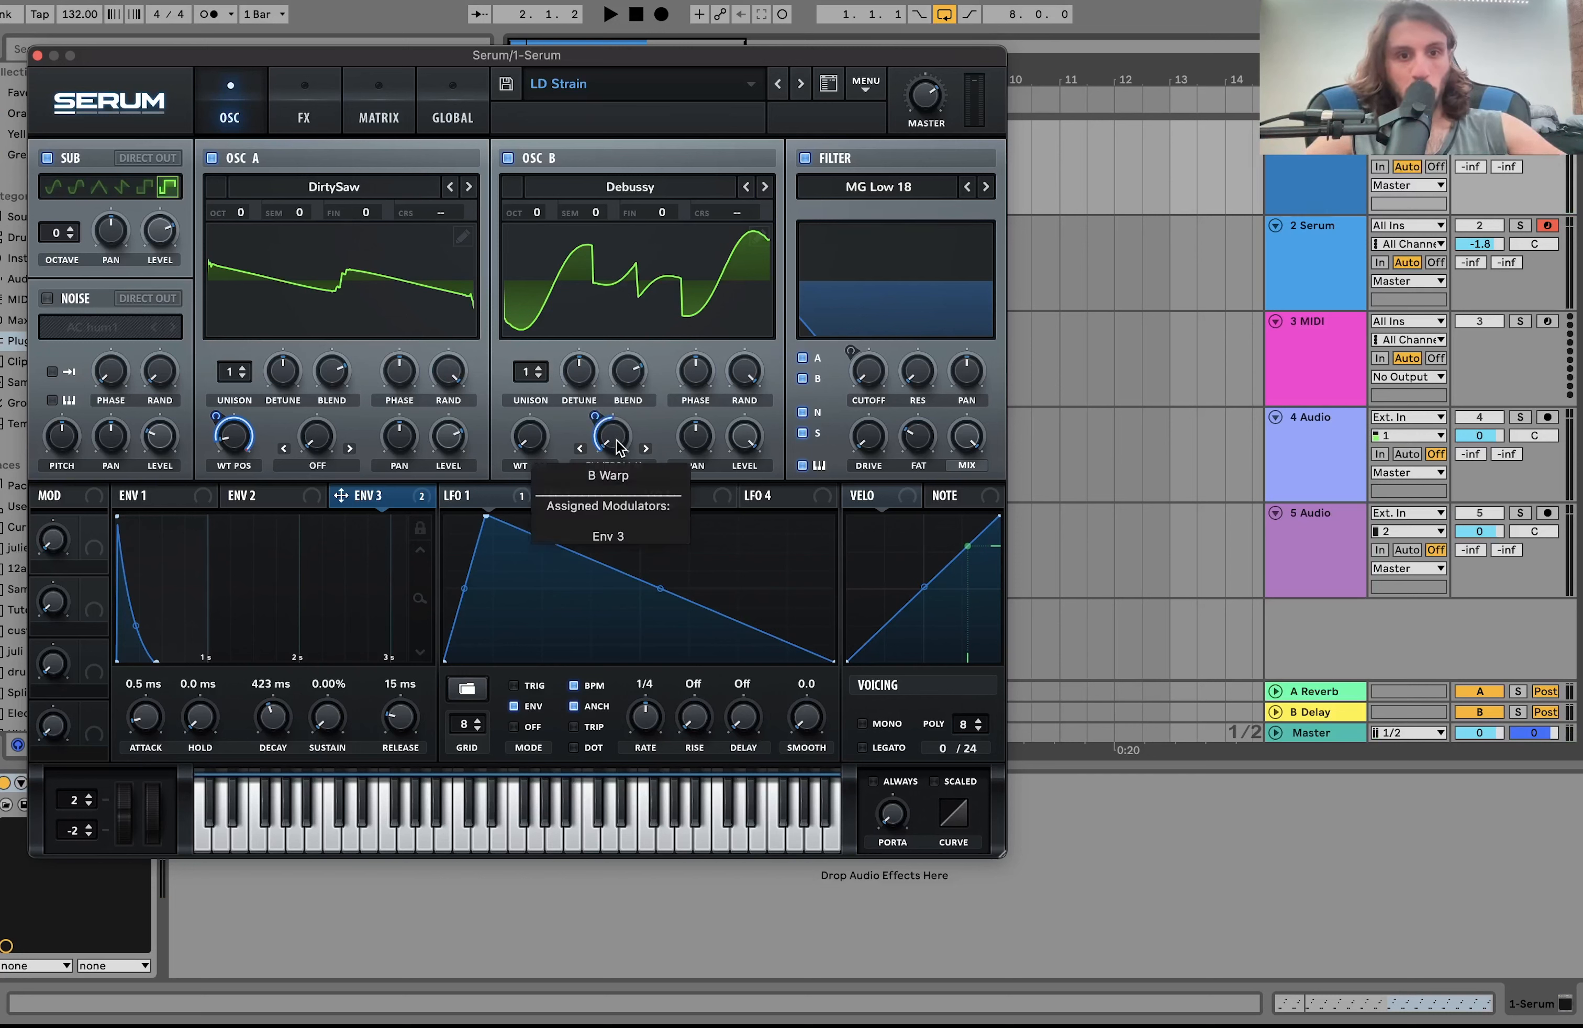
key("space")
left_click_drag(618, 448, 624, 371)
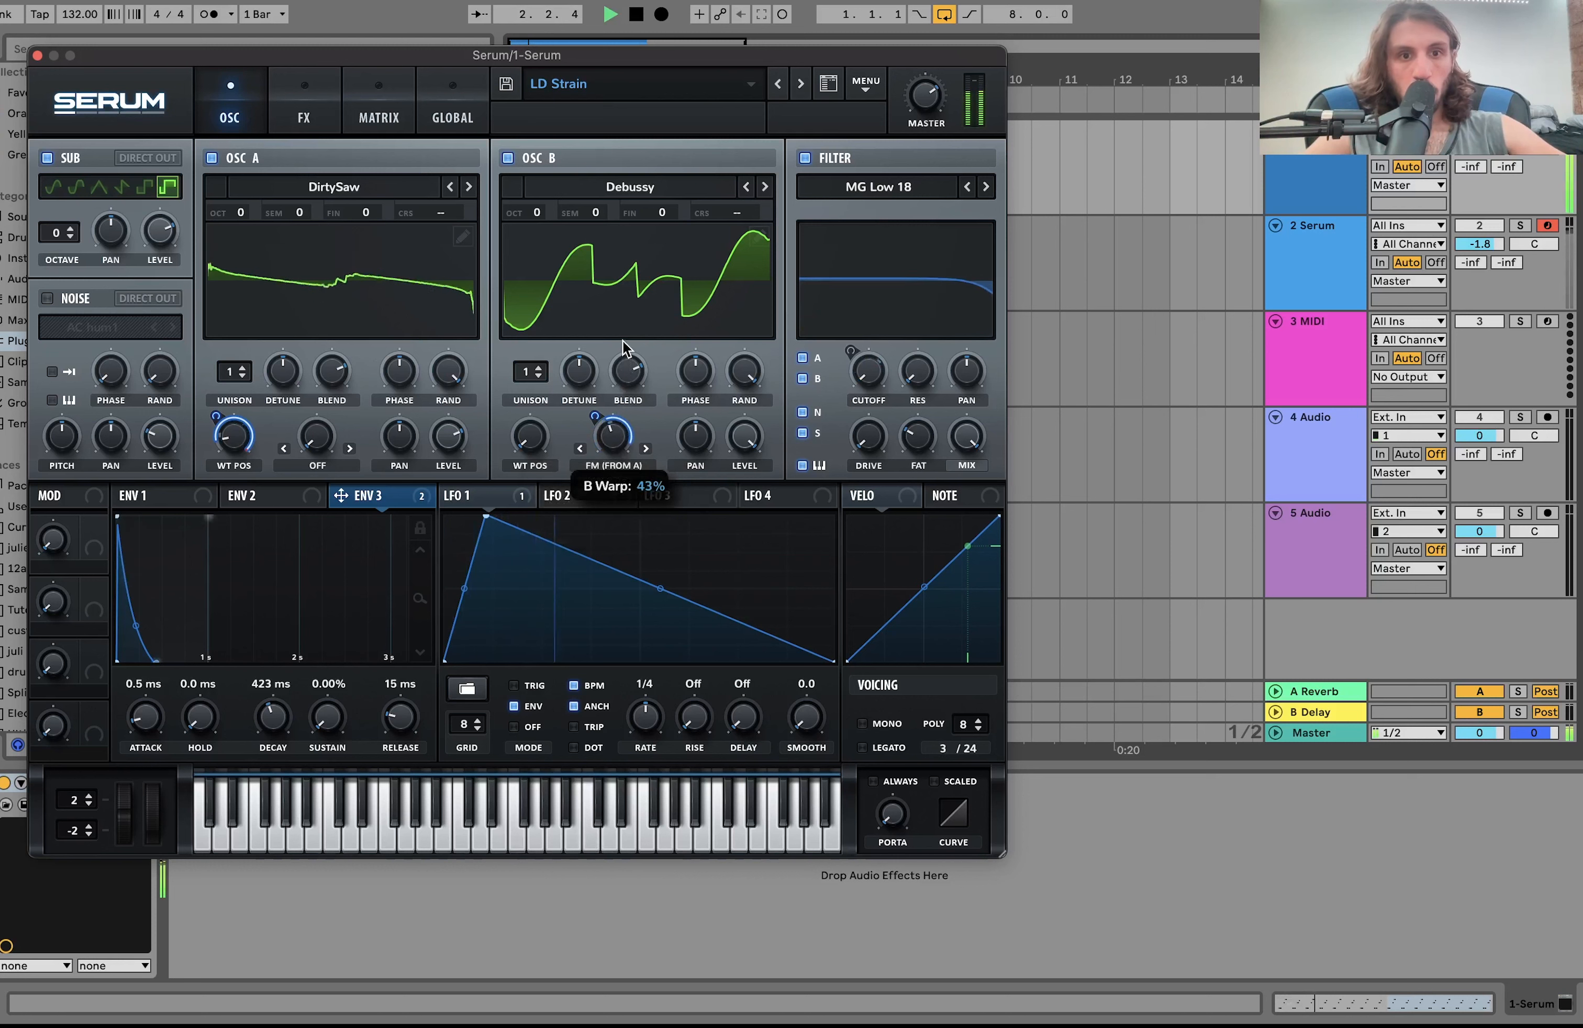
key("space")
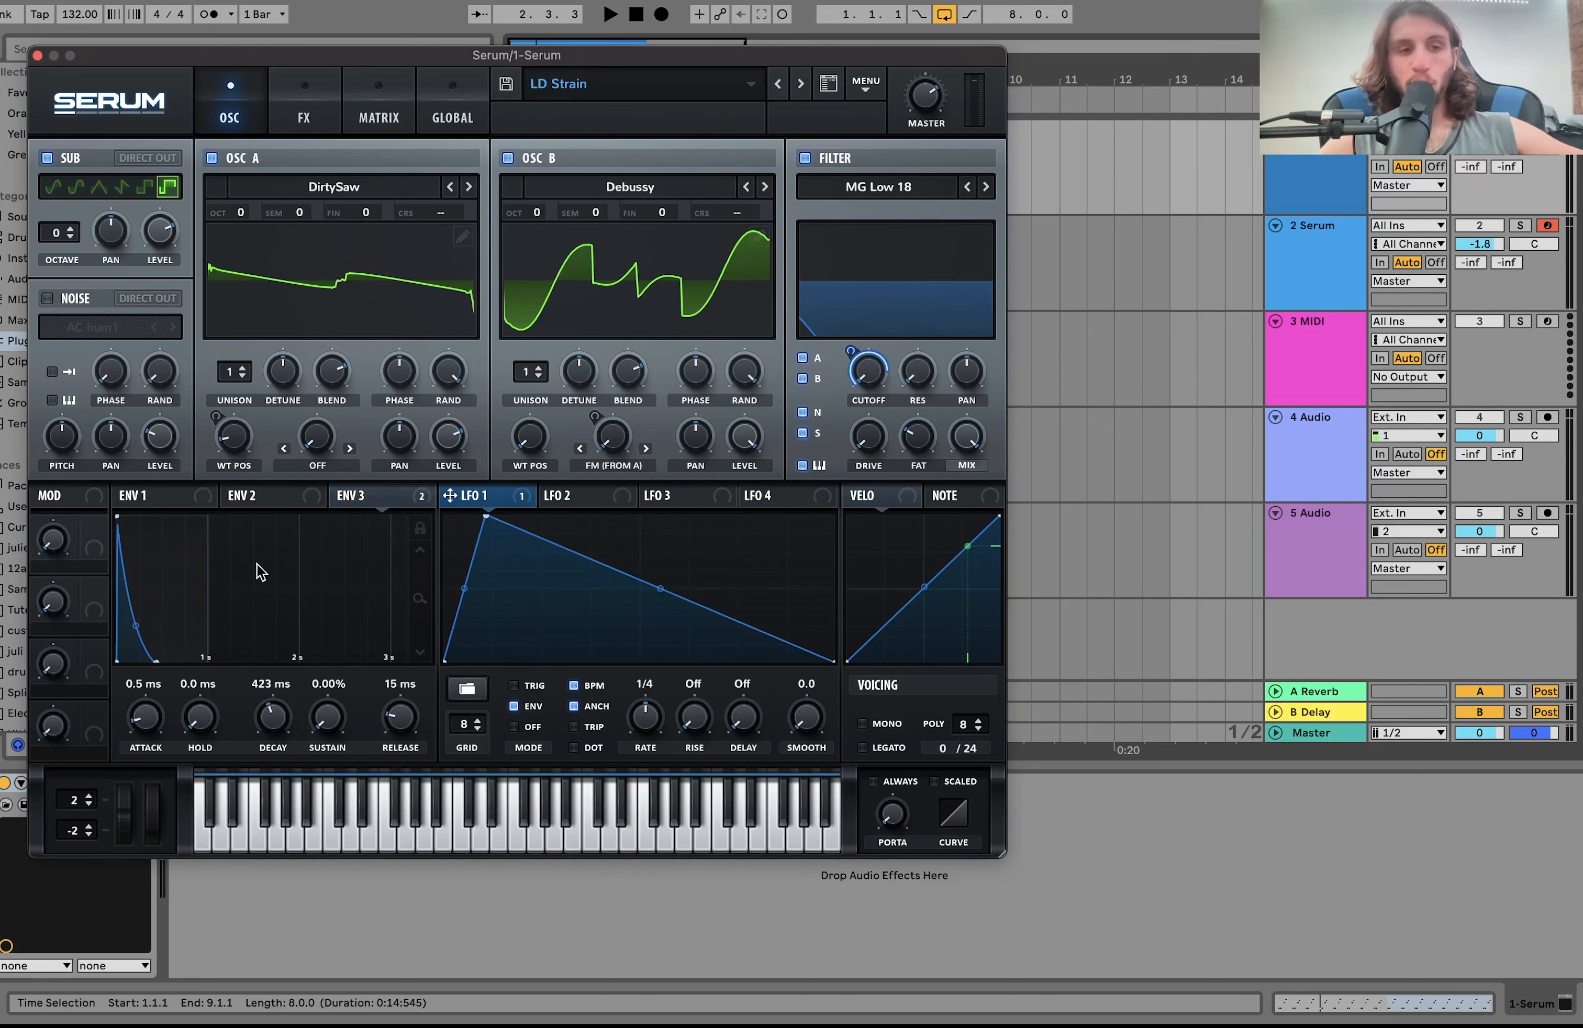
Play the loop while switching the MG Low 18 filter off and back on, with LFO 1 displayed
key("space")
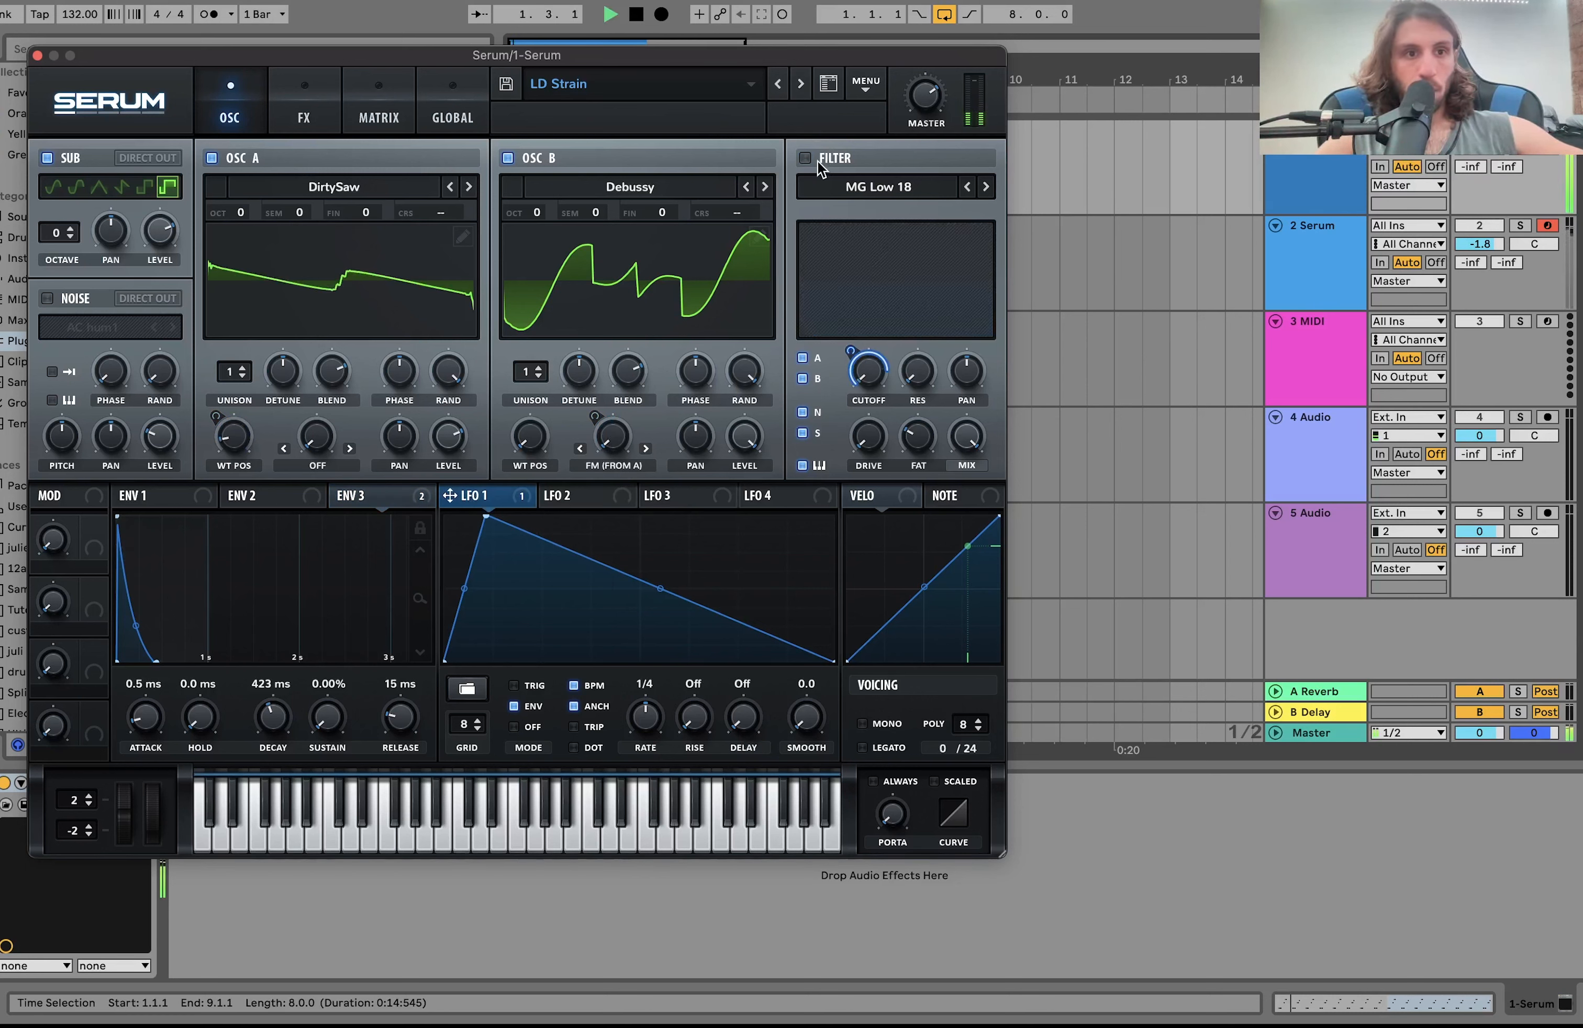
key("space")
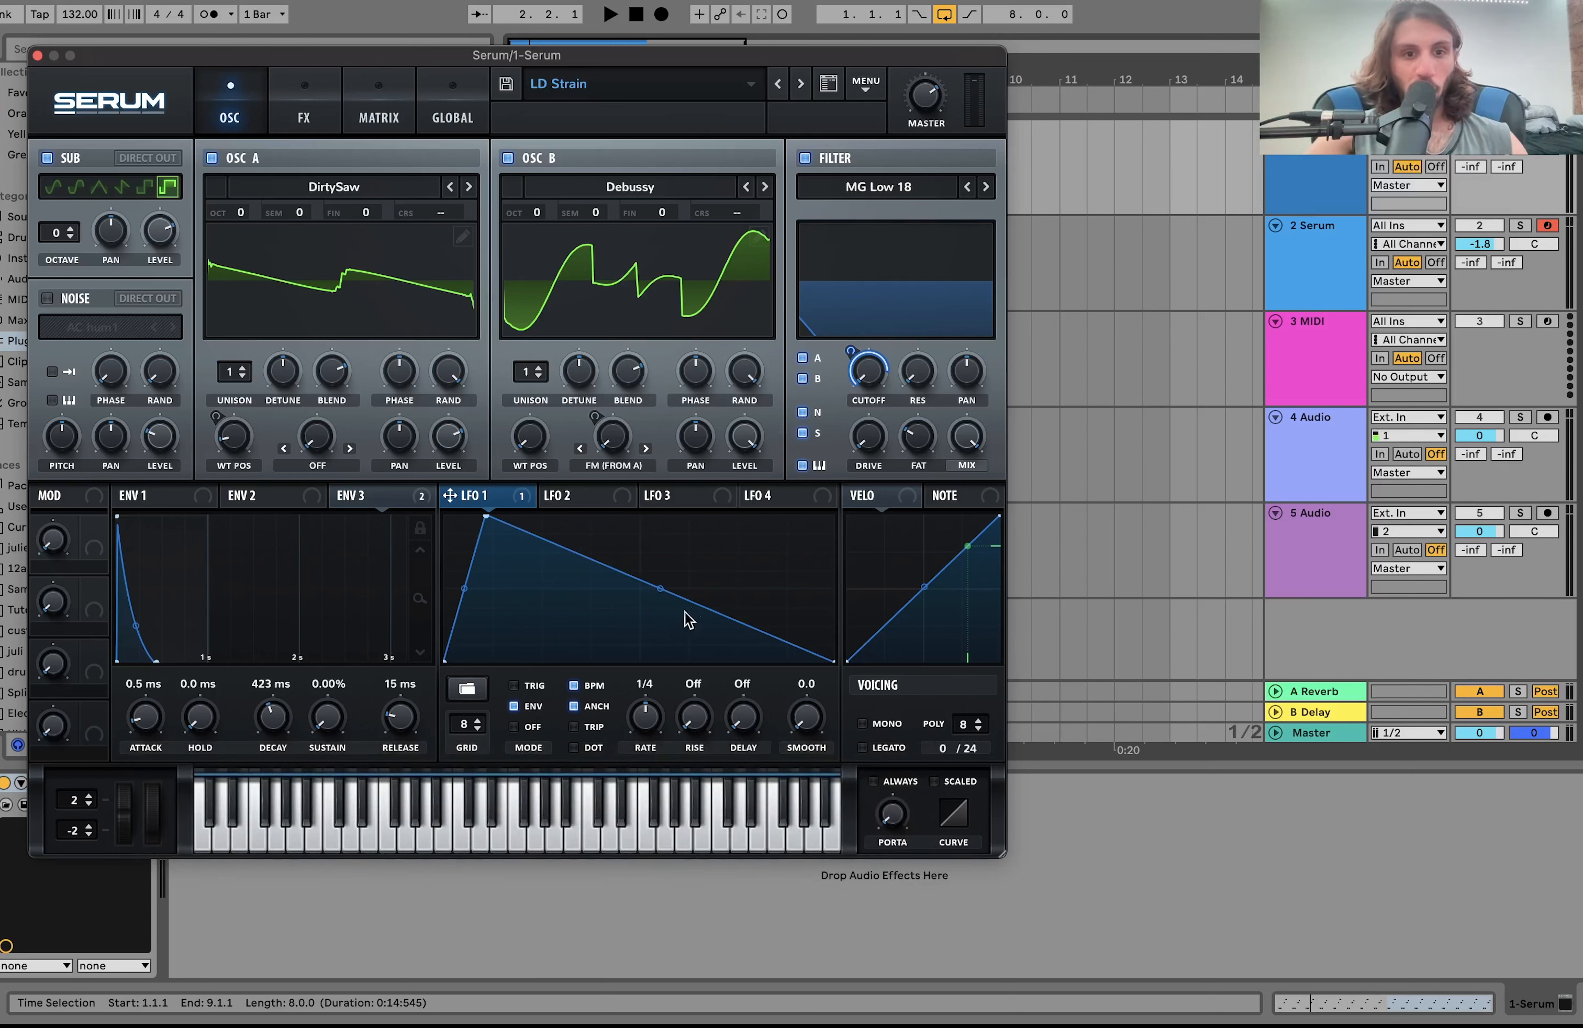
Arm the 1-Serum track instead of 2 Serum and audition the patch with computer-keyboard notes, shifting octaves along the way
left_click(1547, 129)
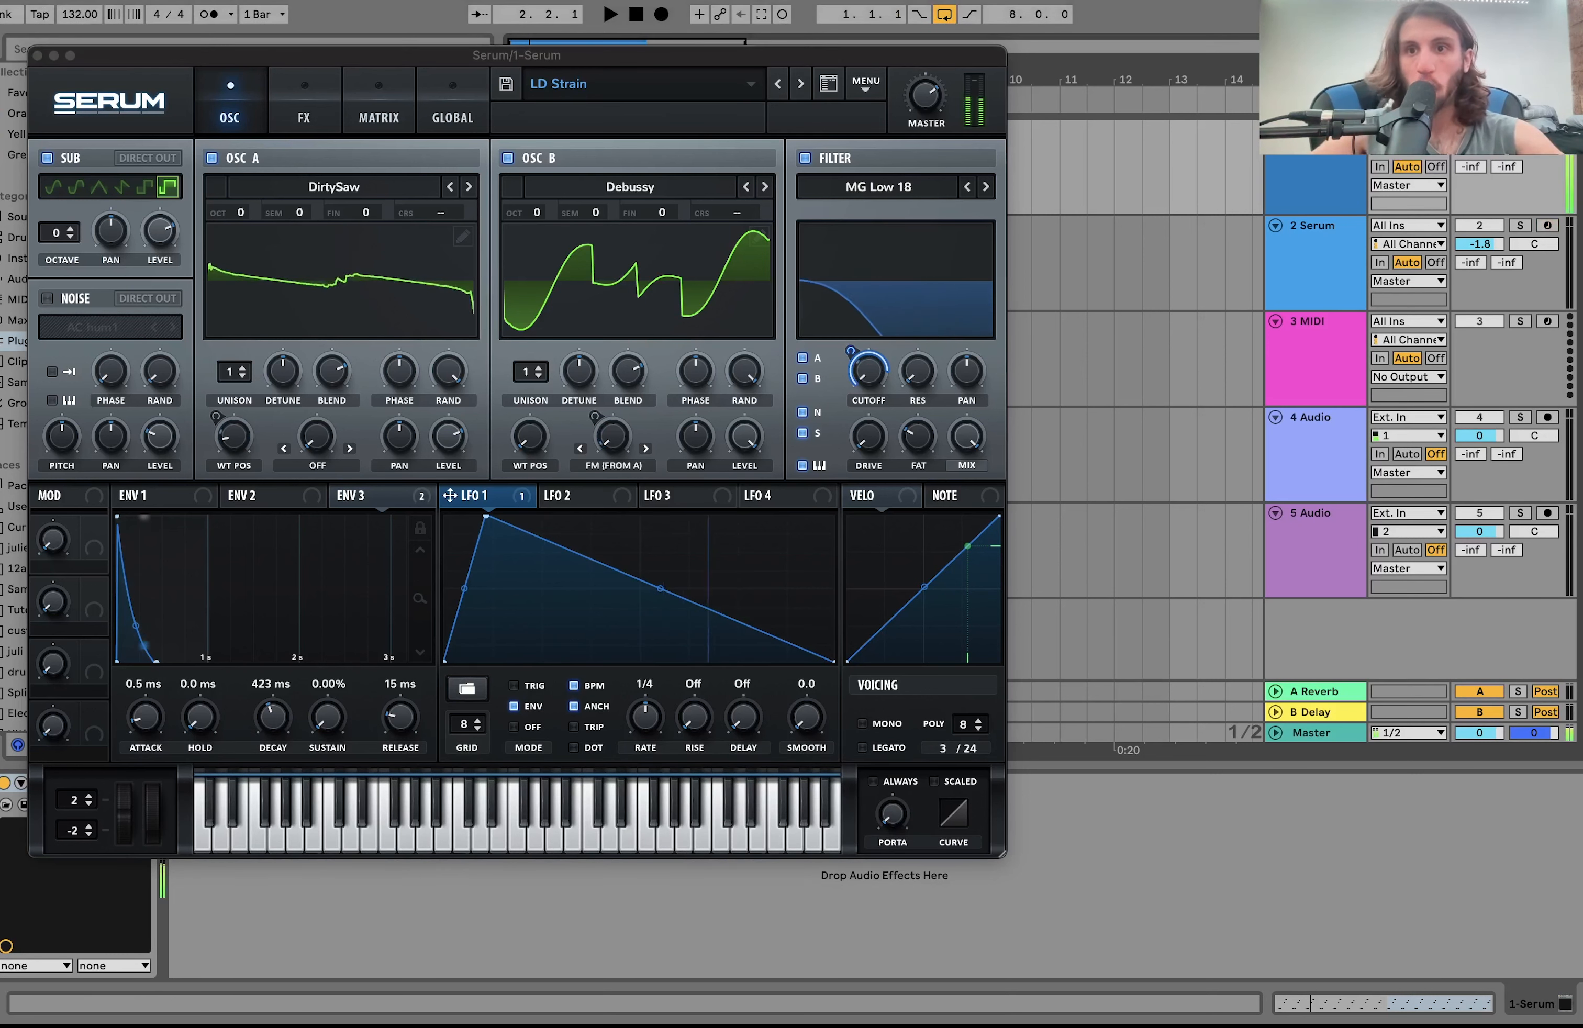
key("z")
key("f")
key("x")
key("g")
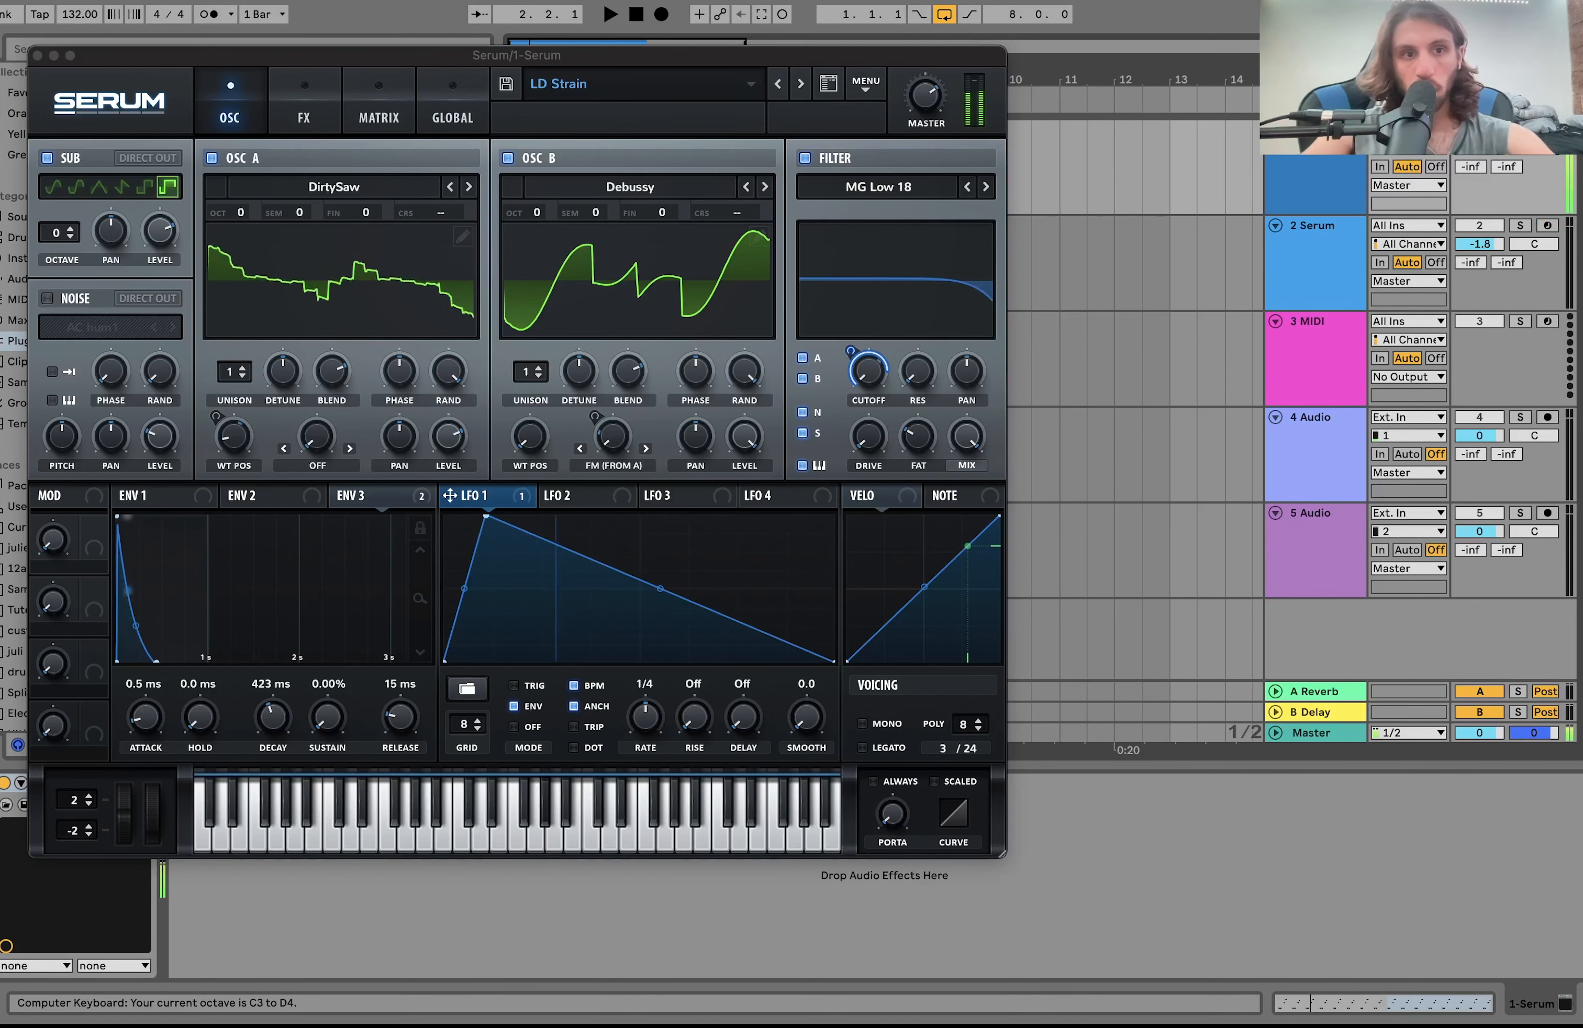
key("g")
key("f")
key("a")
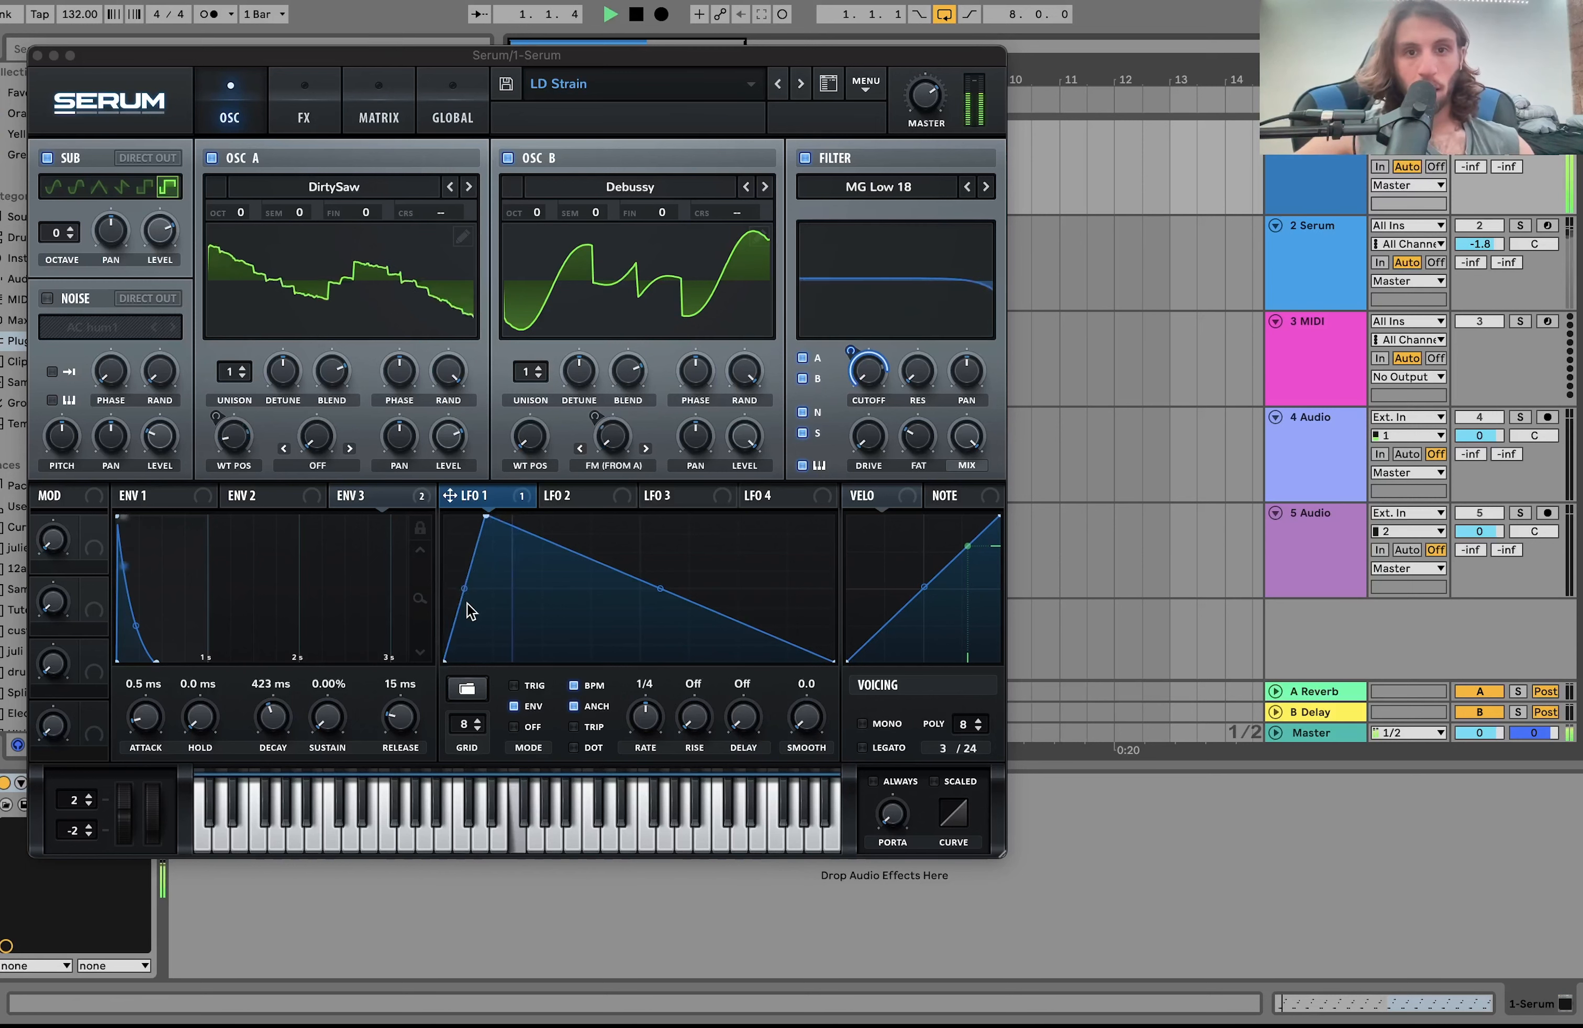
Switch the filter off for a comparison, re-enable it, and play the loop through it
left_click(829, 160)
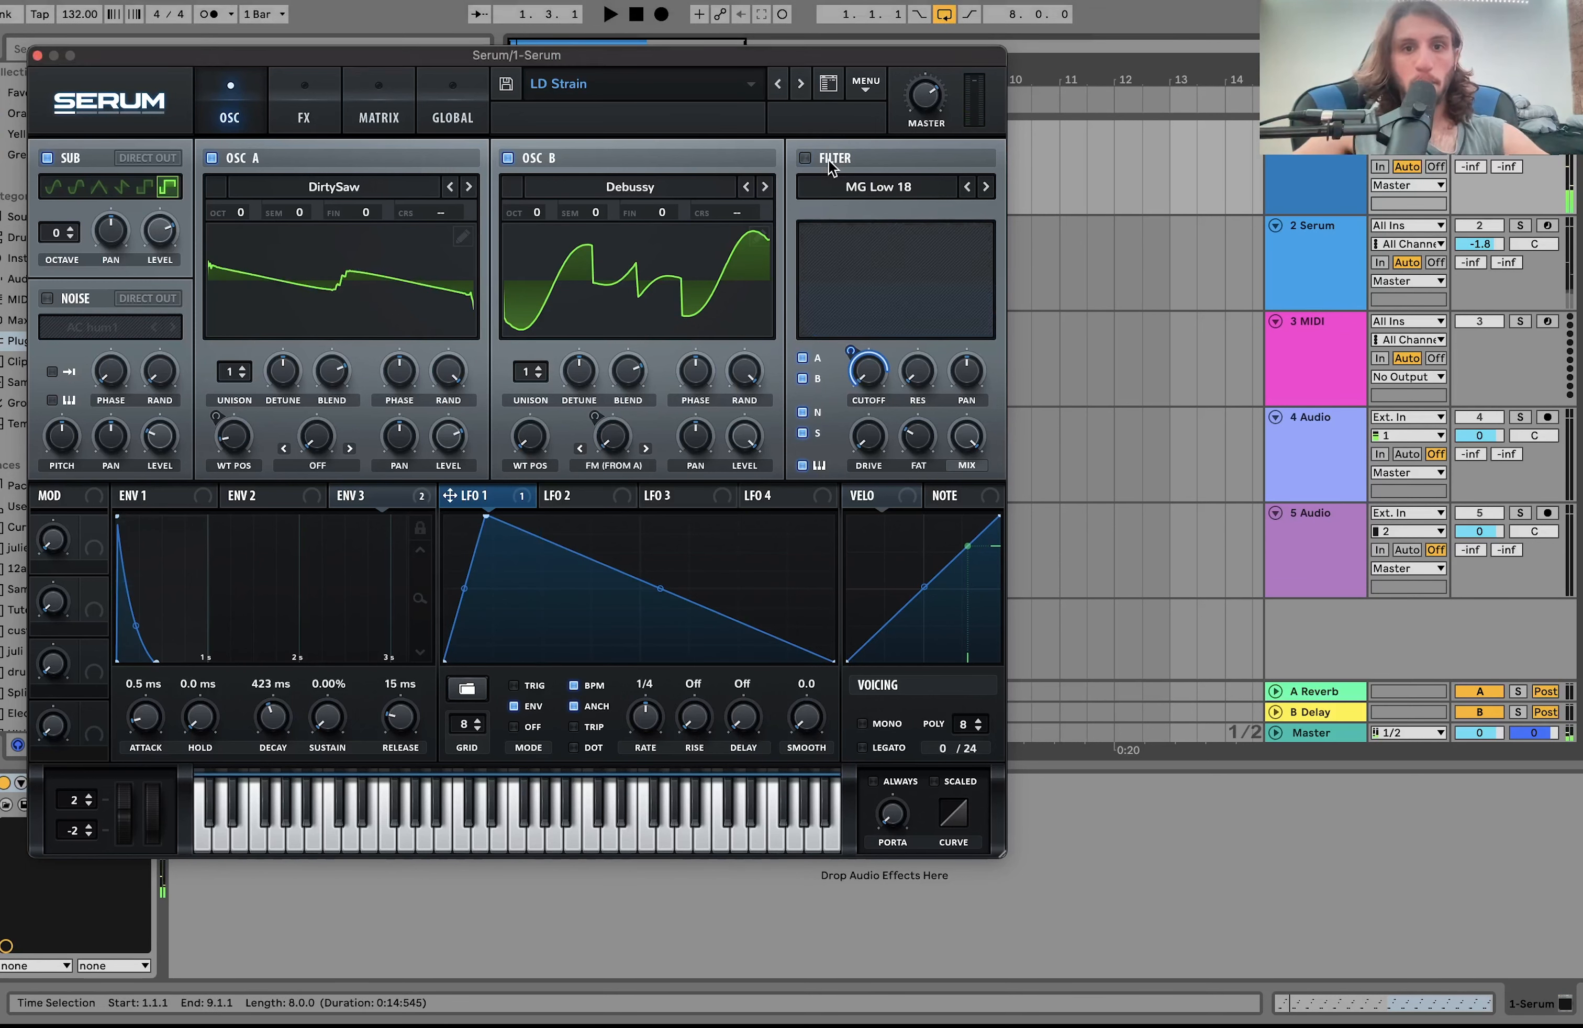
key("space")
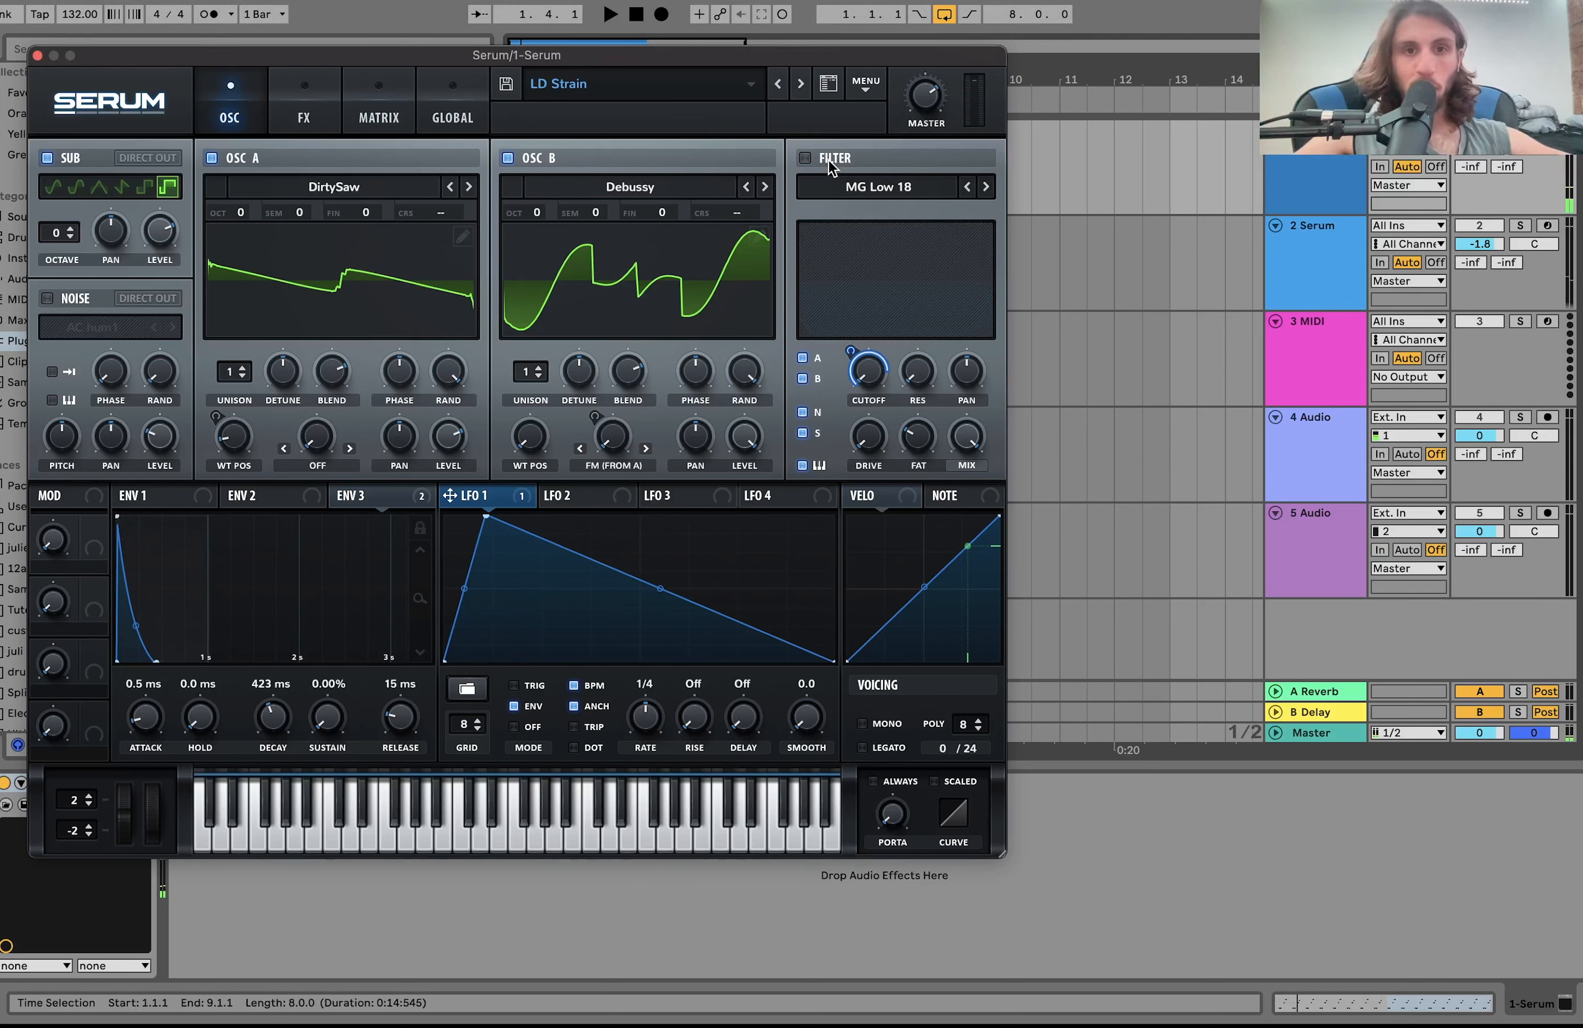
left_click(829, 159)
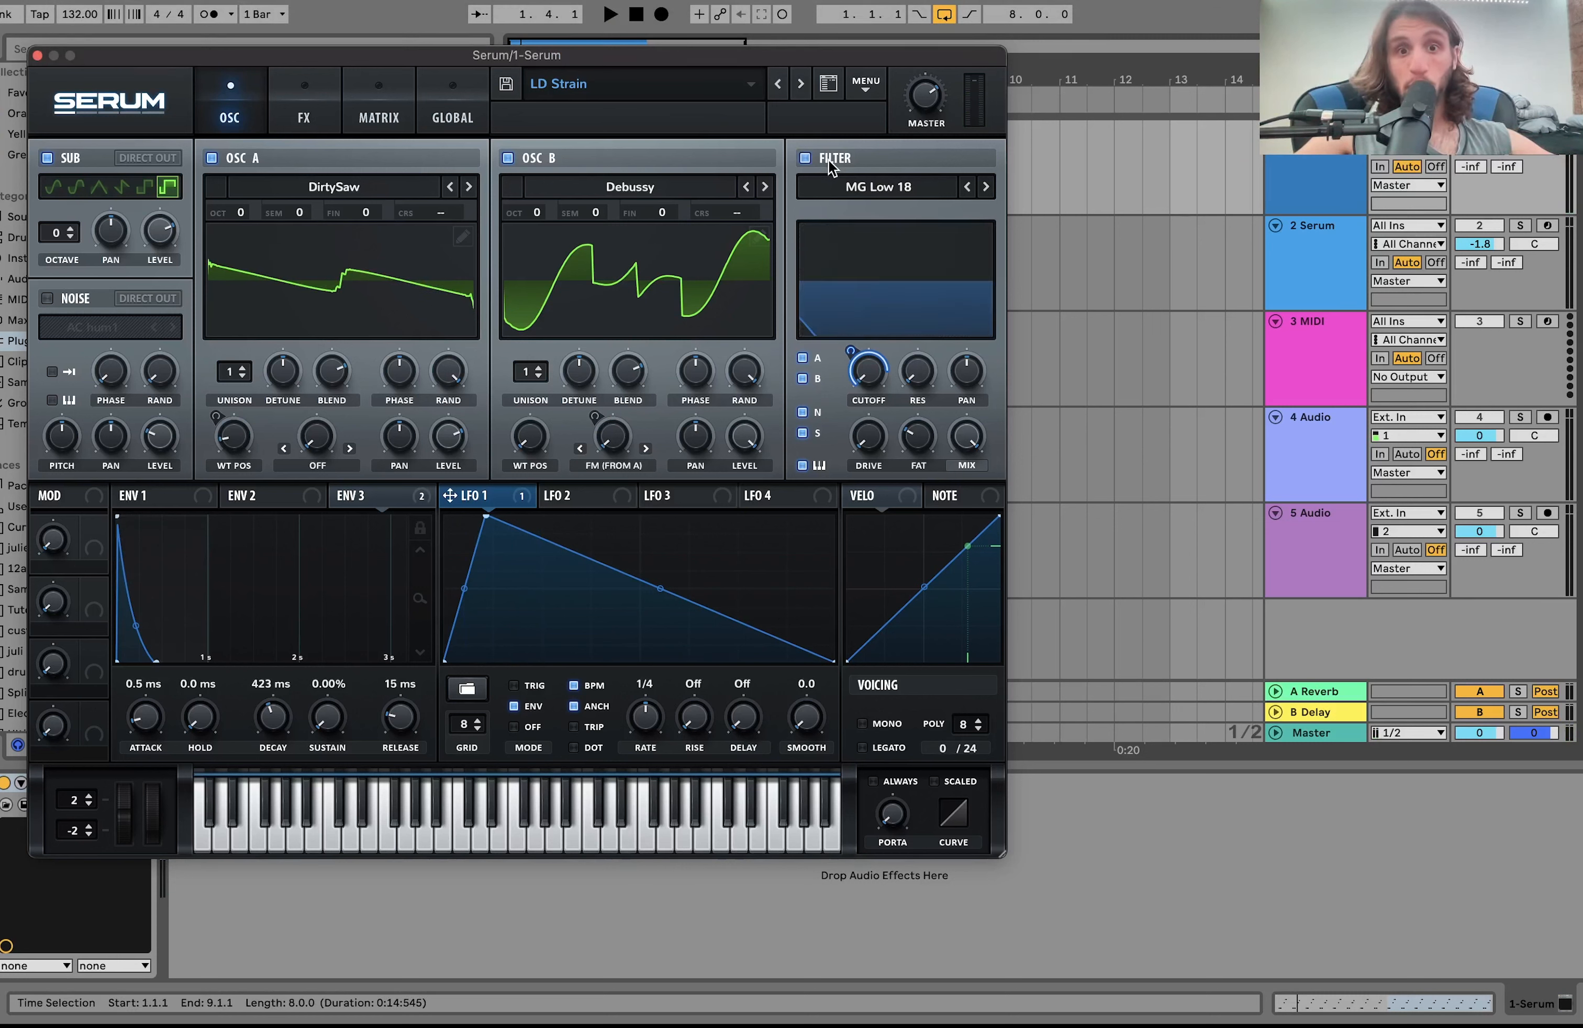
key("space")
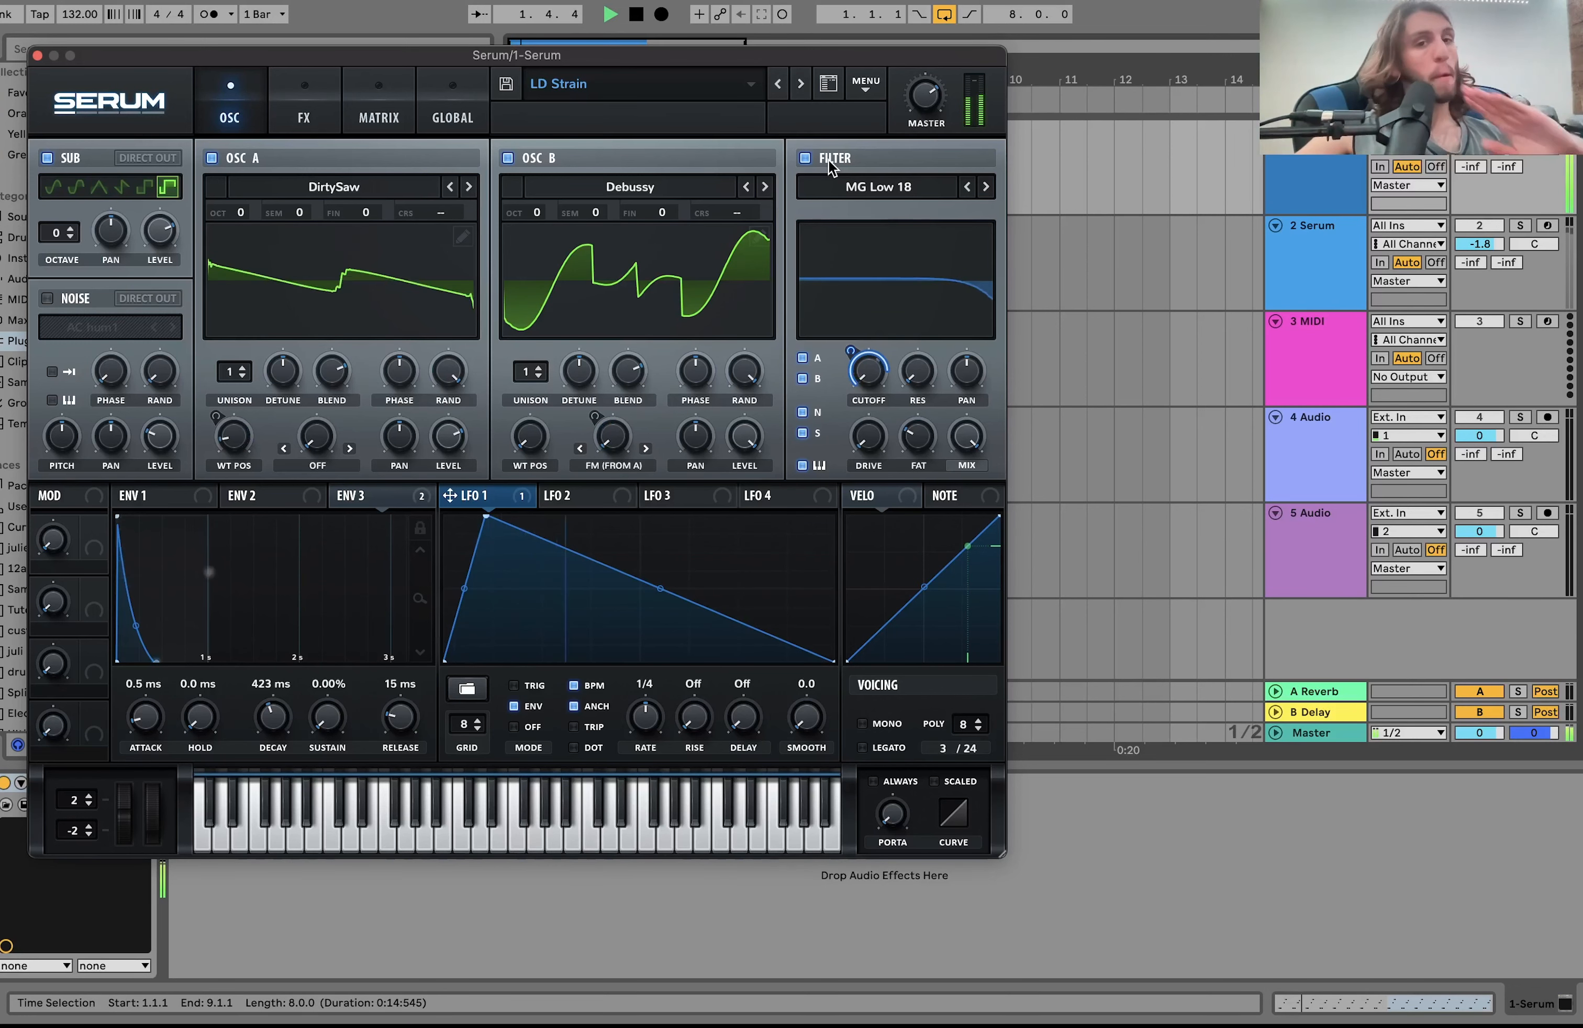
key("space")
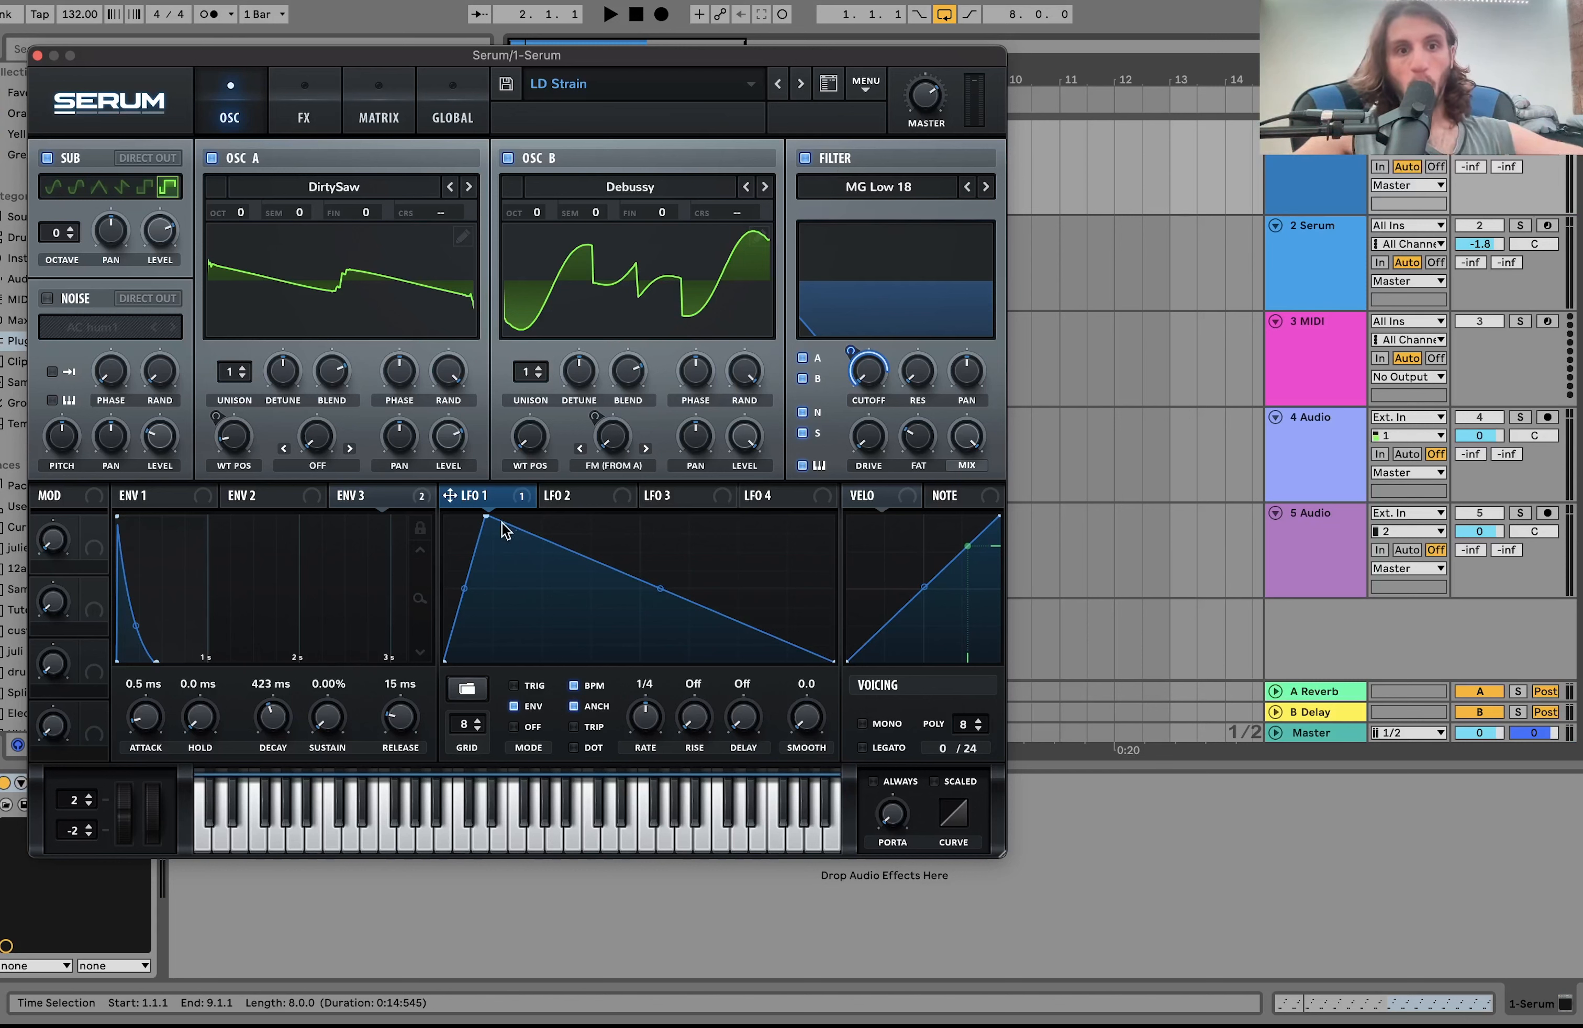
Move LFO 1's peak point slightly later for a slower filter cutoff rise and listen to the loop
left_click_drag(486, 516, 495, 471)
key("space")
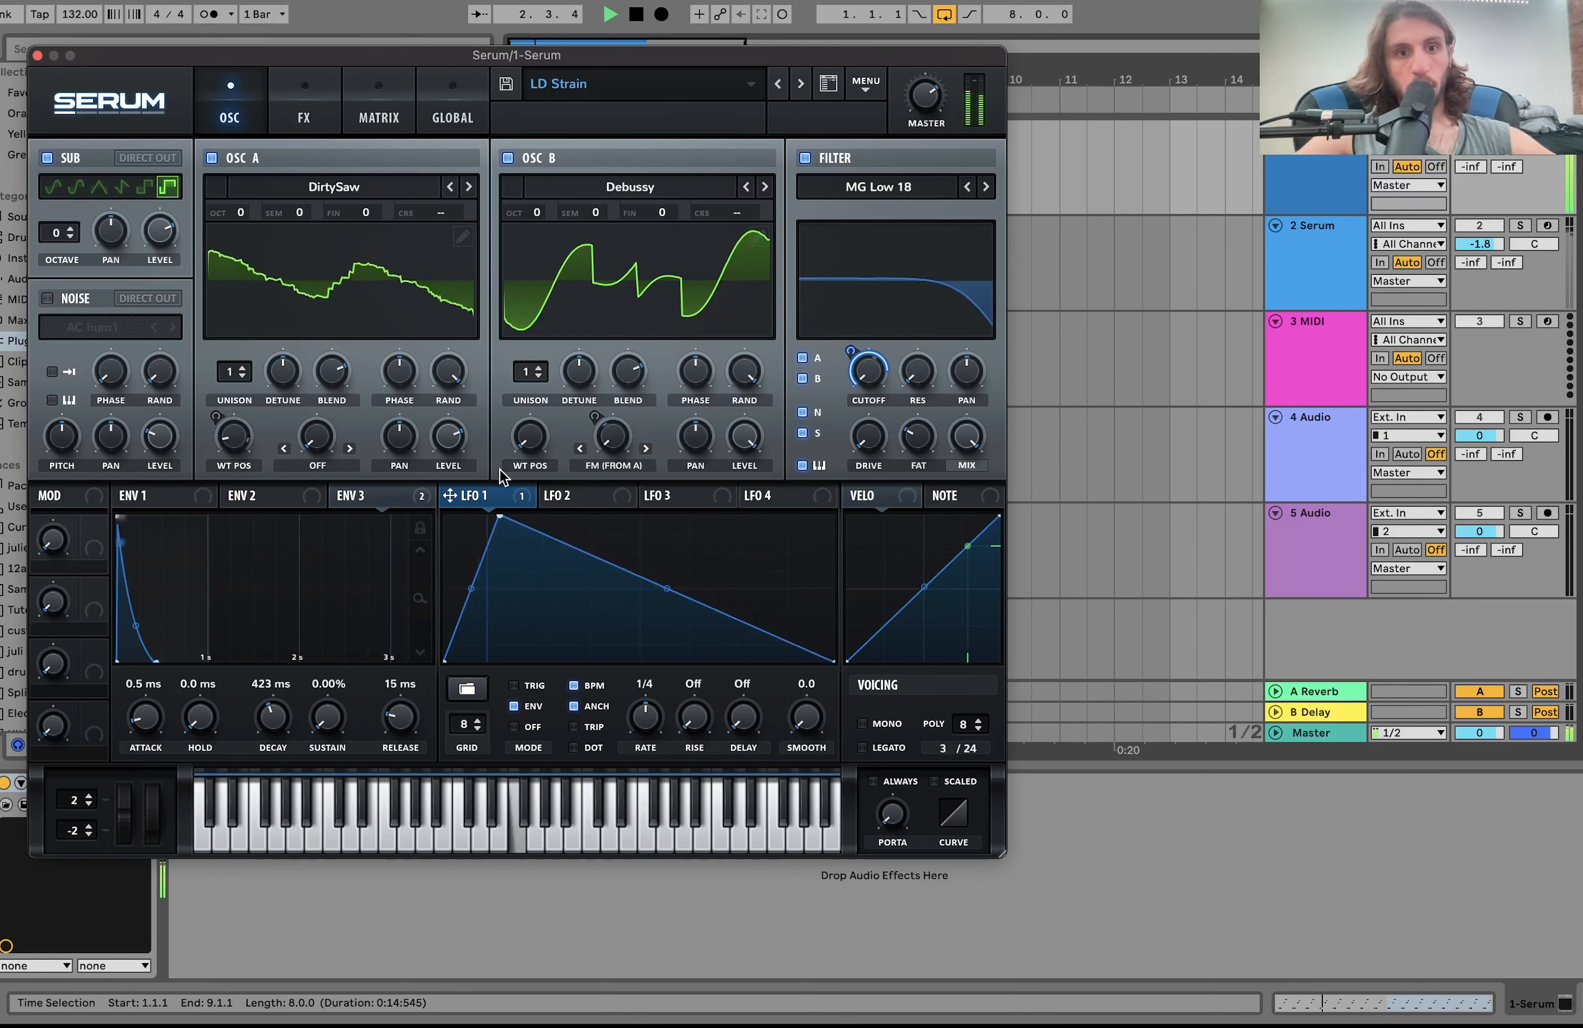
key("space")
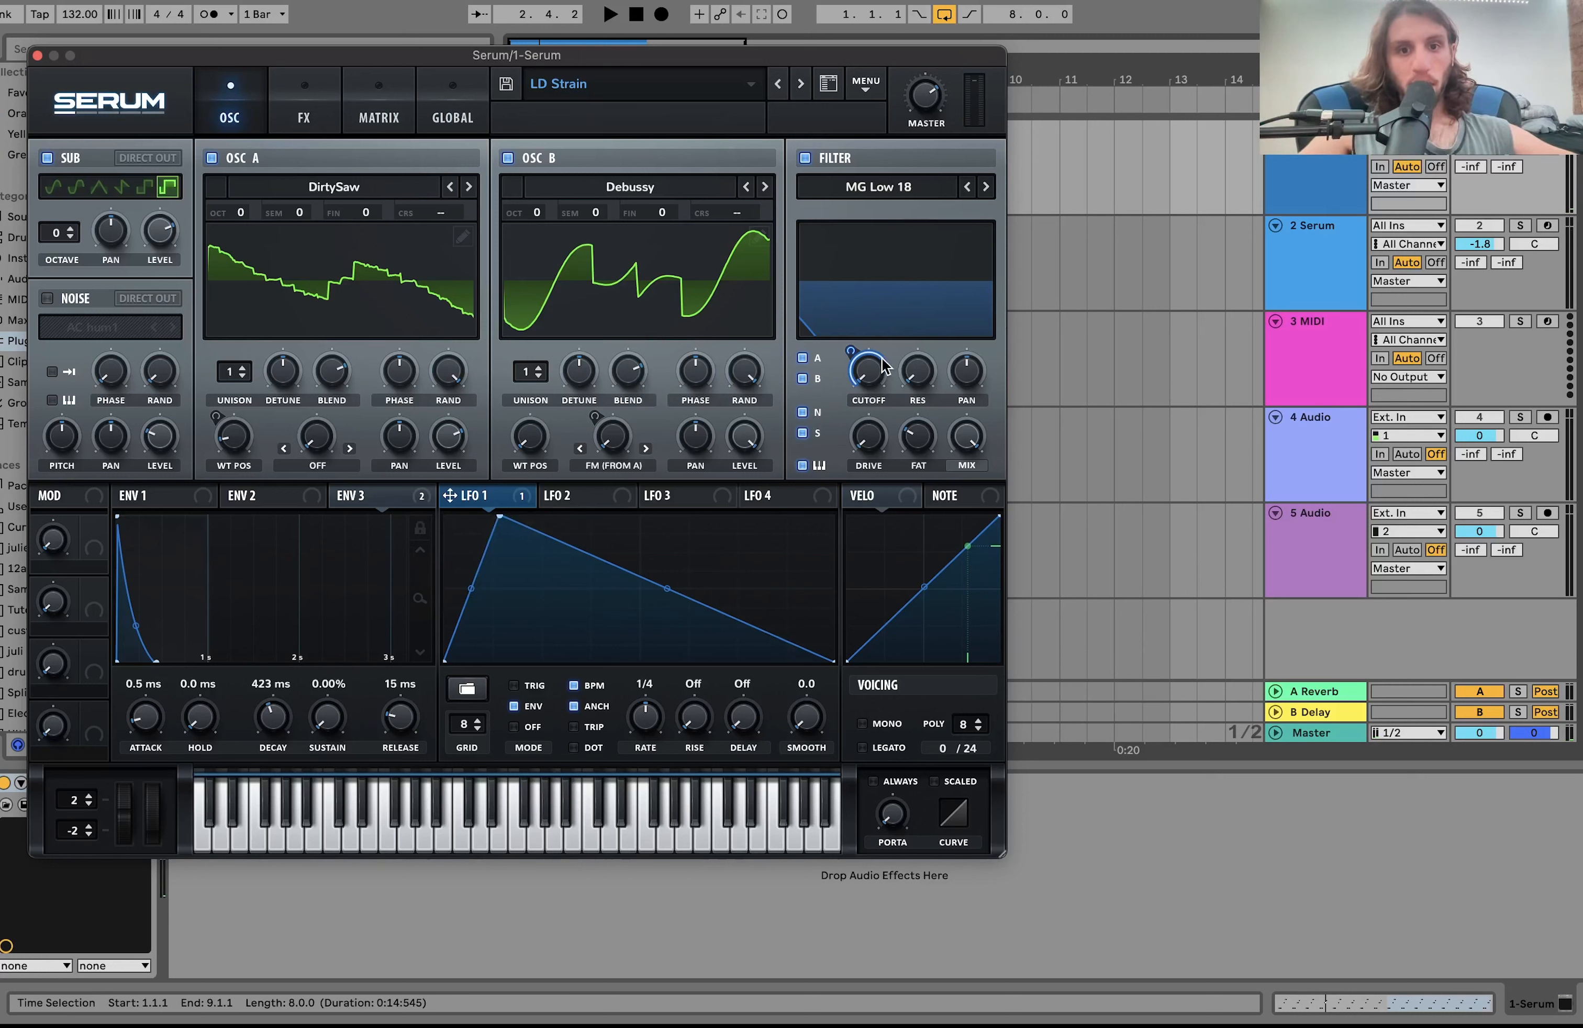
key("space")
key("space")
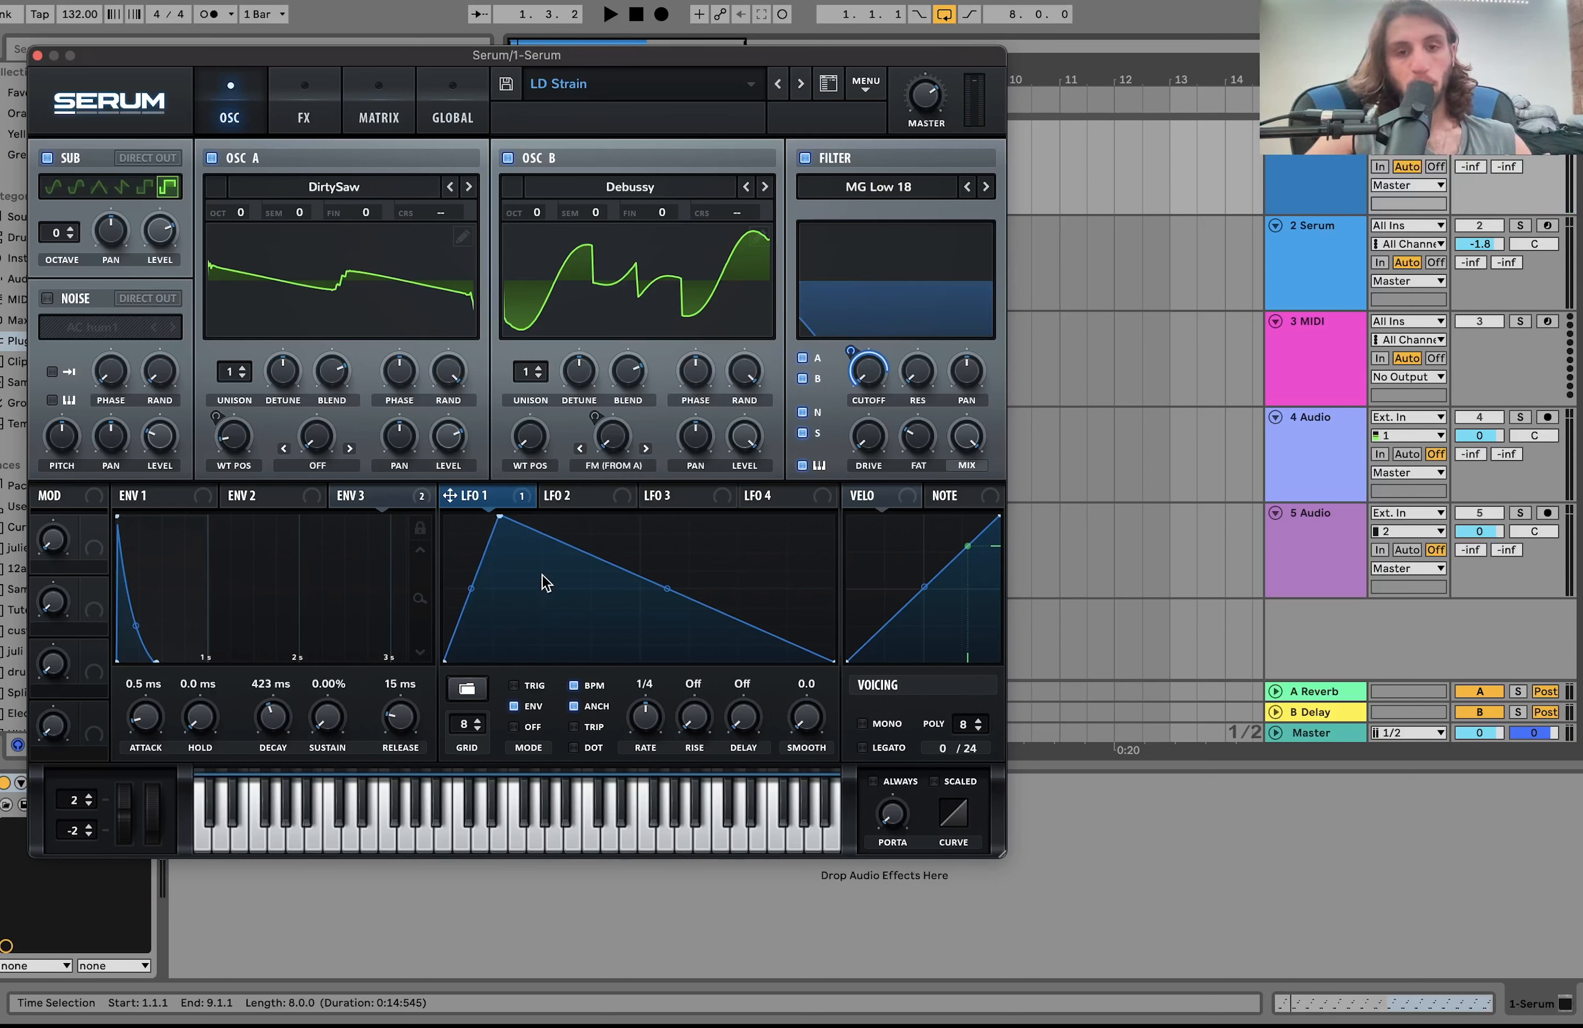
key("space")
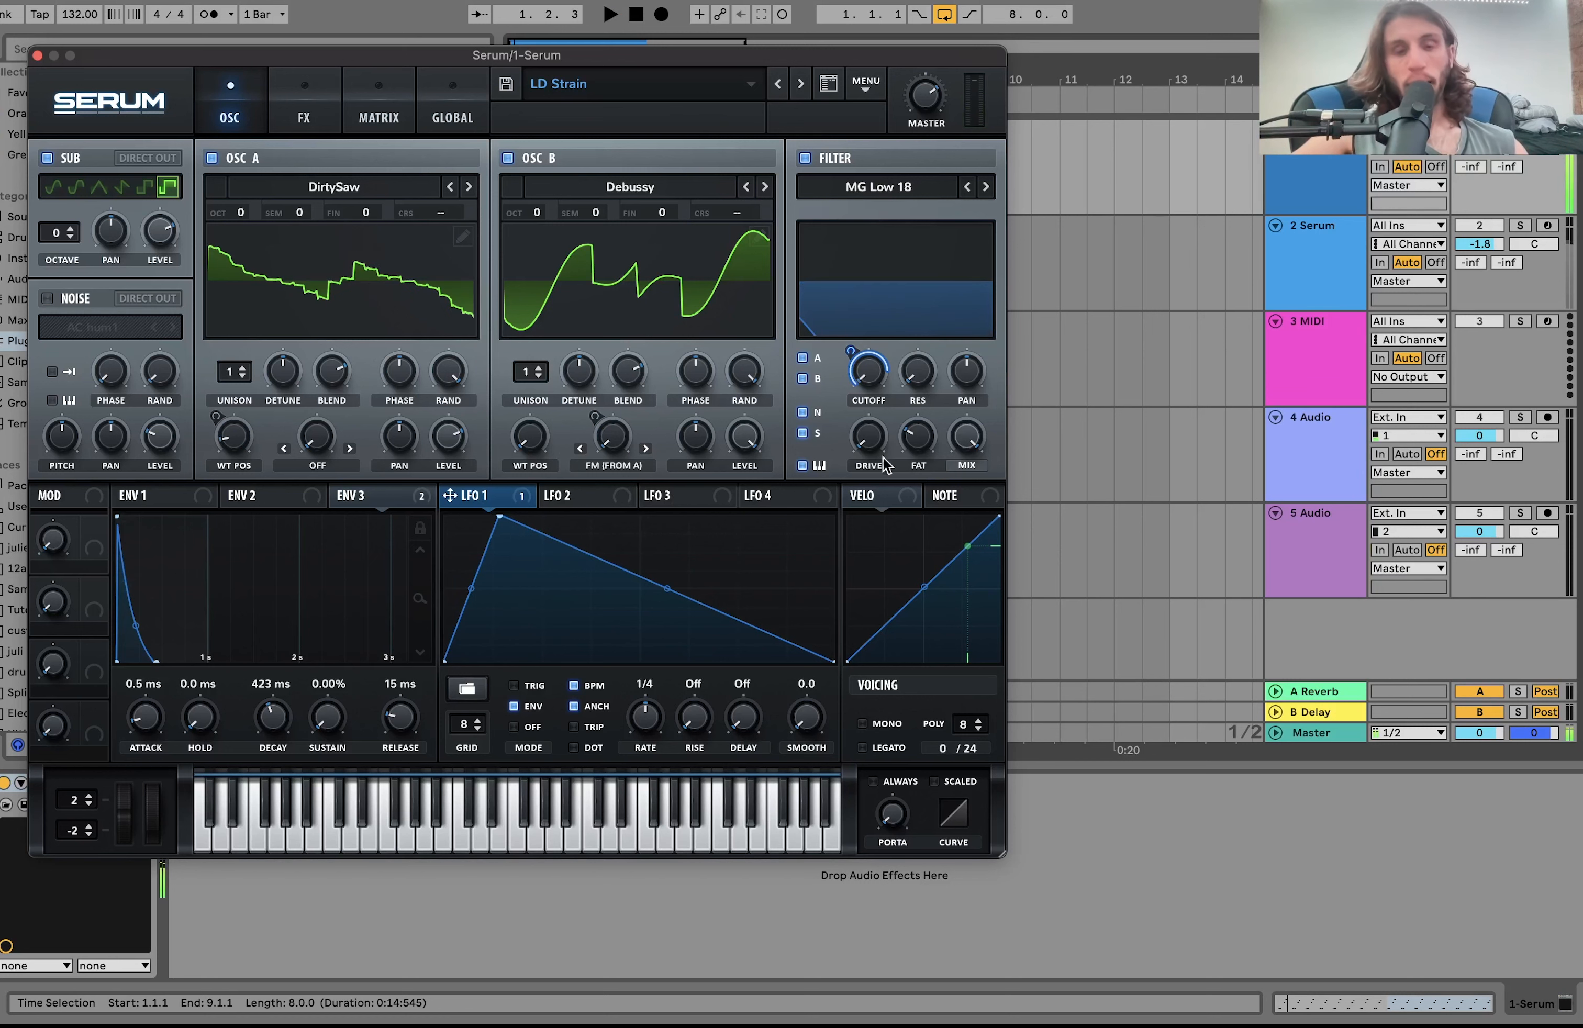
Bypass the patch's chorus, flanger, distortion, delay and reverb effects and start playing the loop dry
left_click(322, 100)
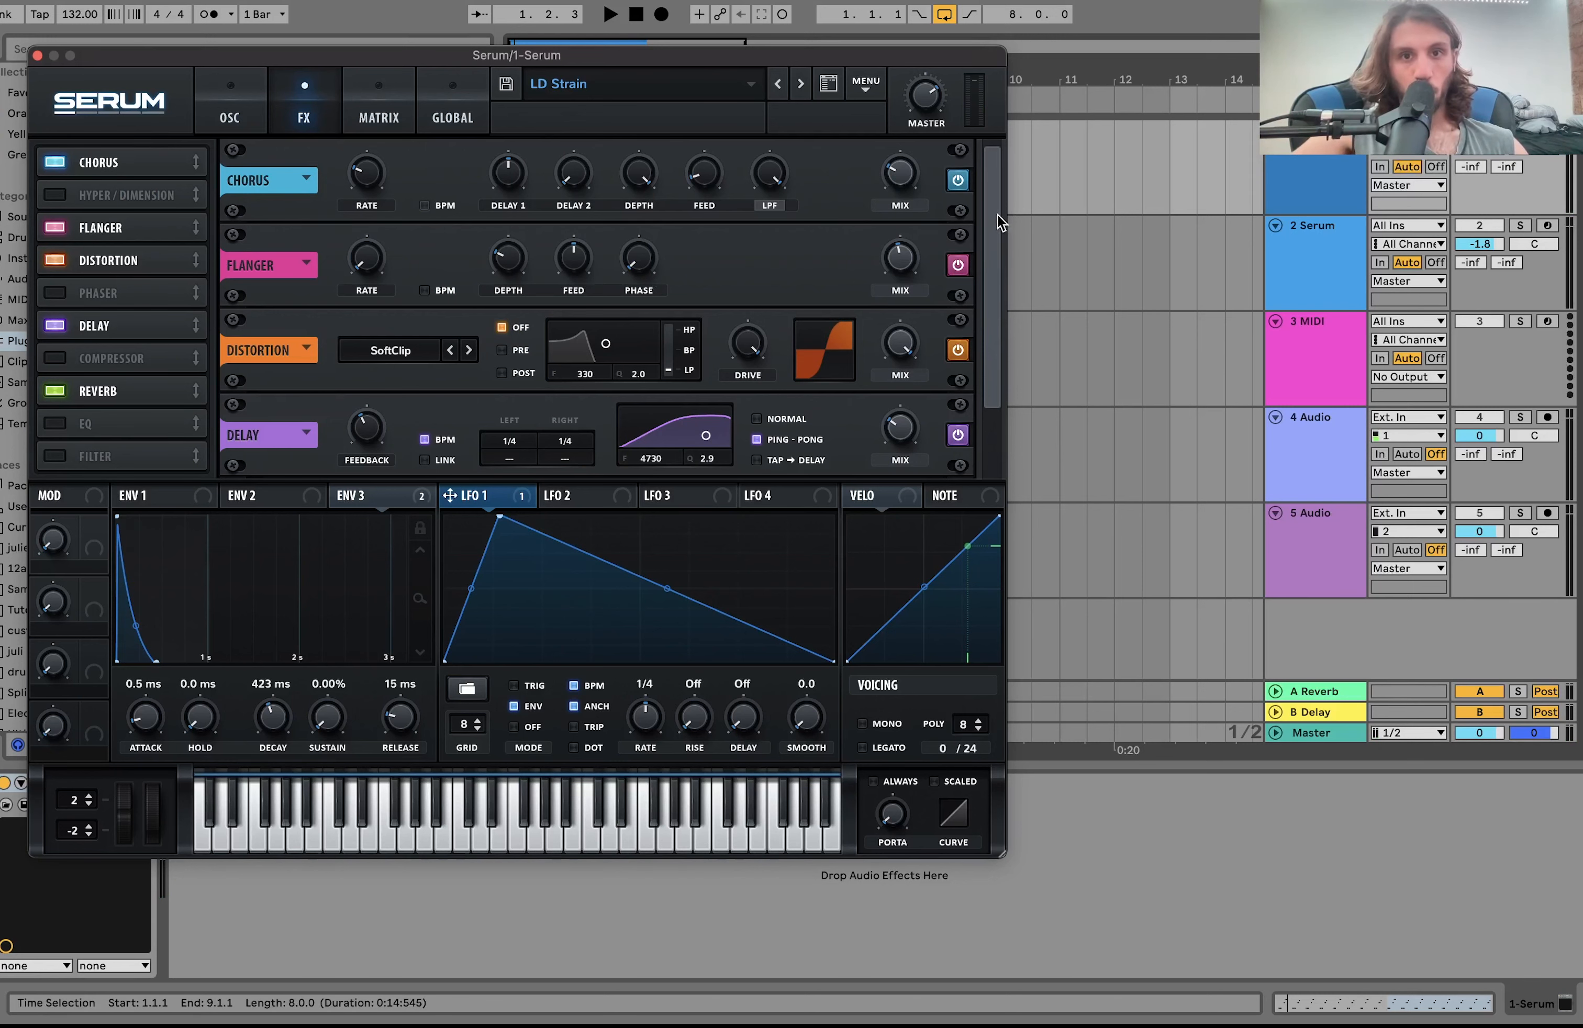
left_click_drag(998, 214, 998, 297)
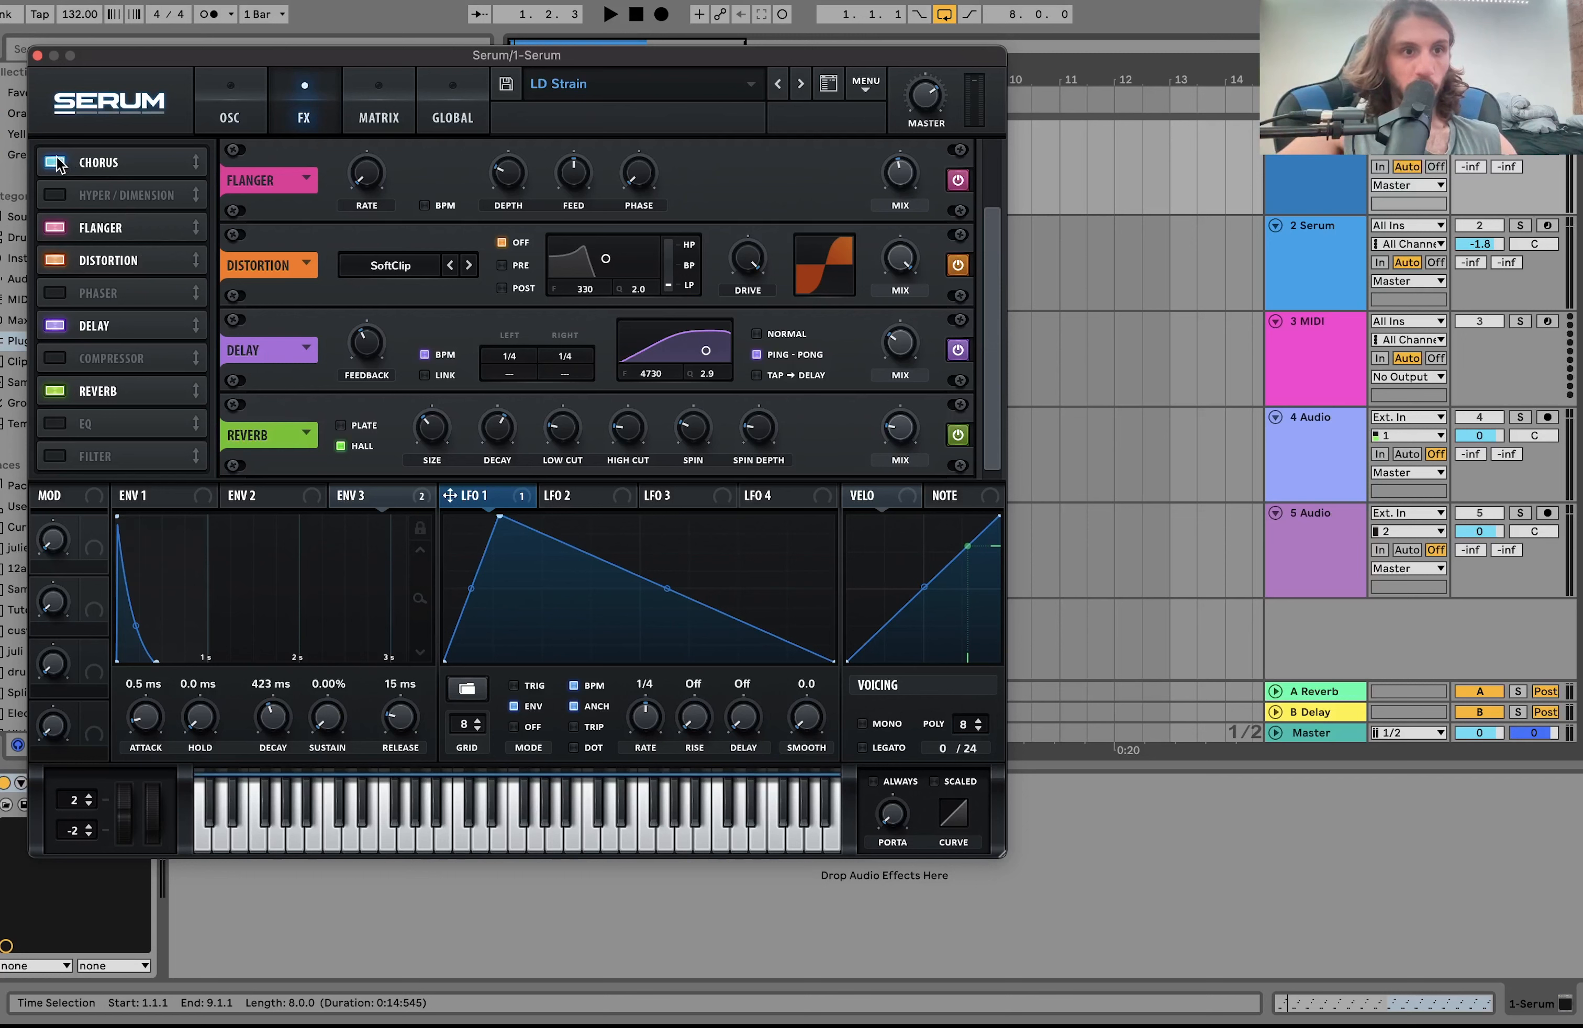
left_click(959, 352)
left_click(959, 265)
left_click_drag(992, 299, 1008, 80)
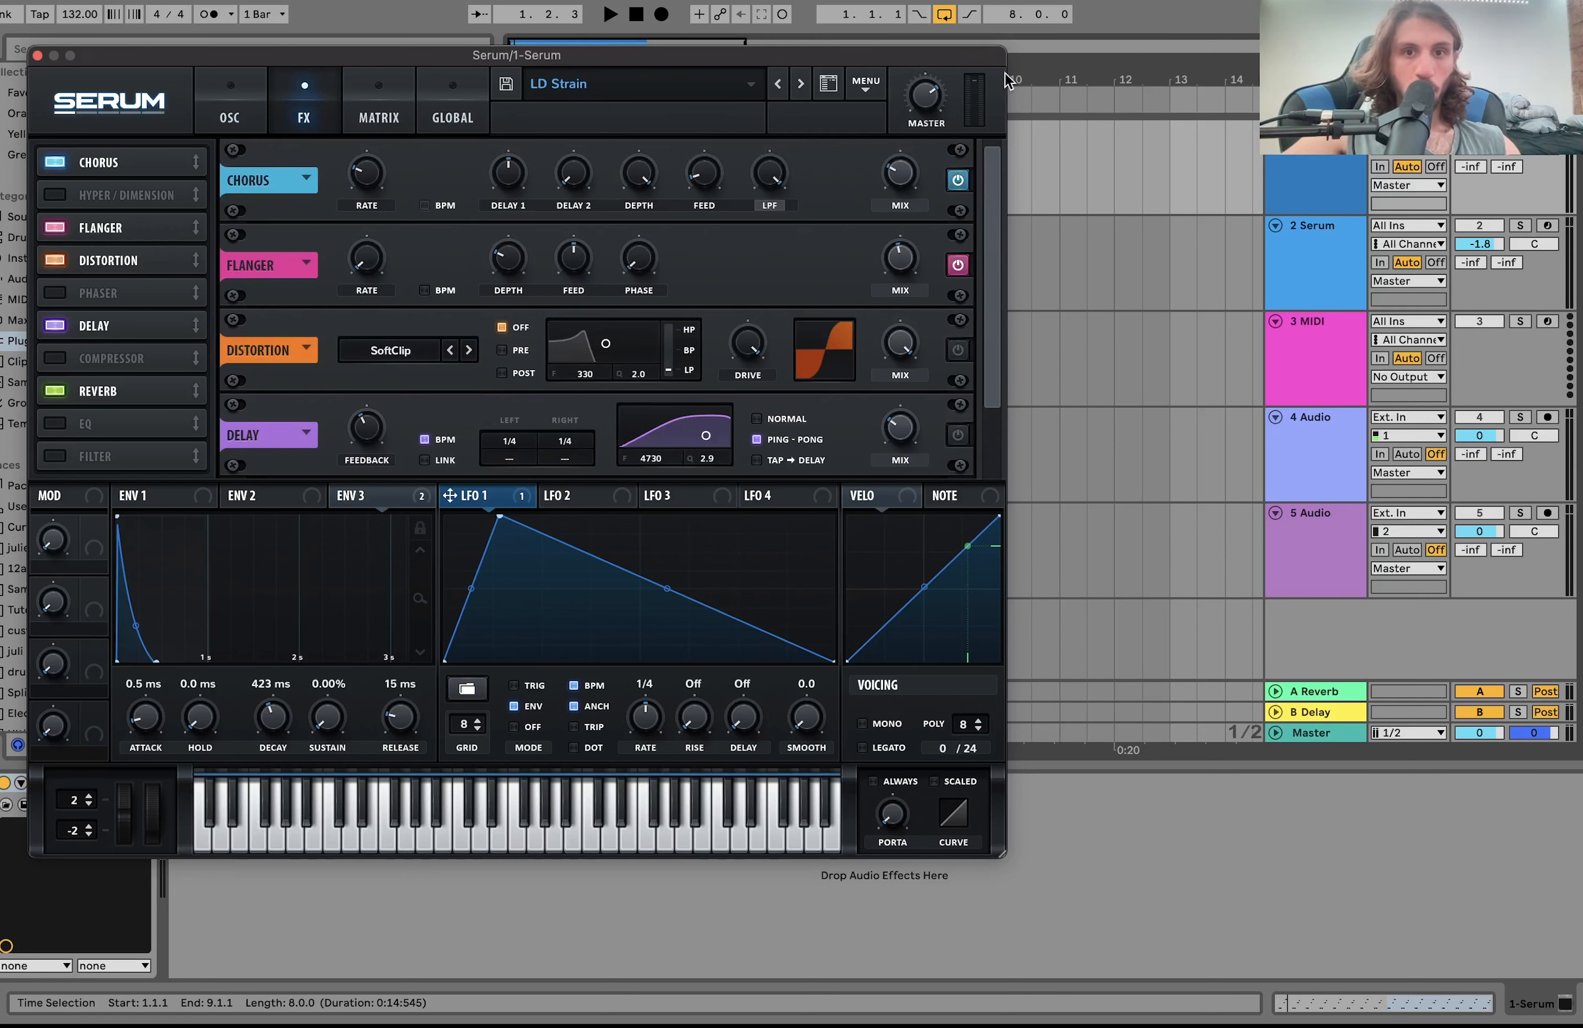
left_click(959, 262)
left_click(959, 181)
key("space")
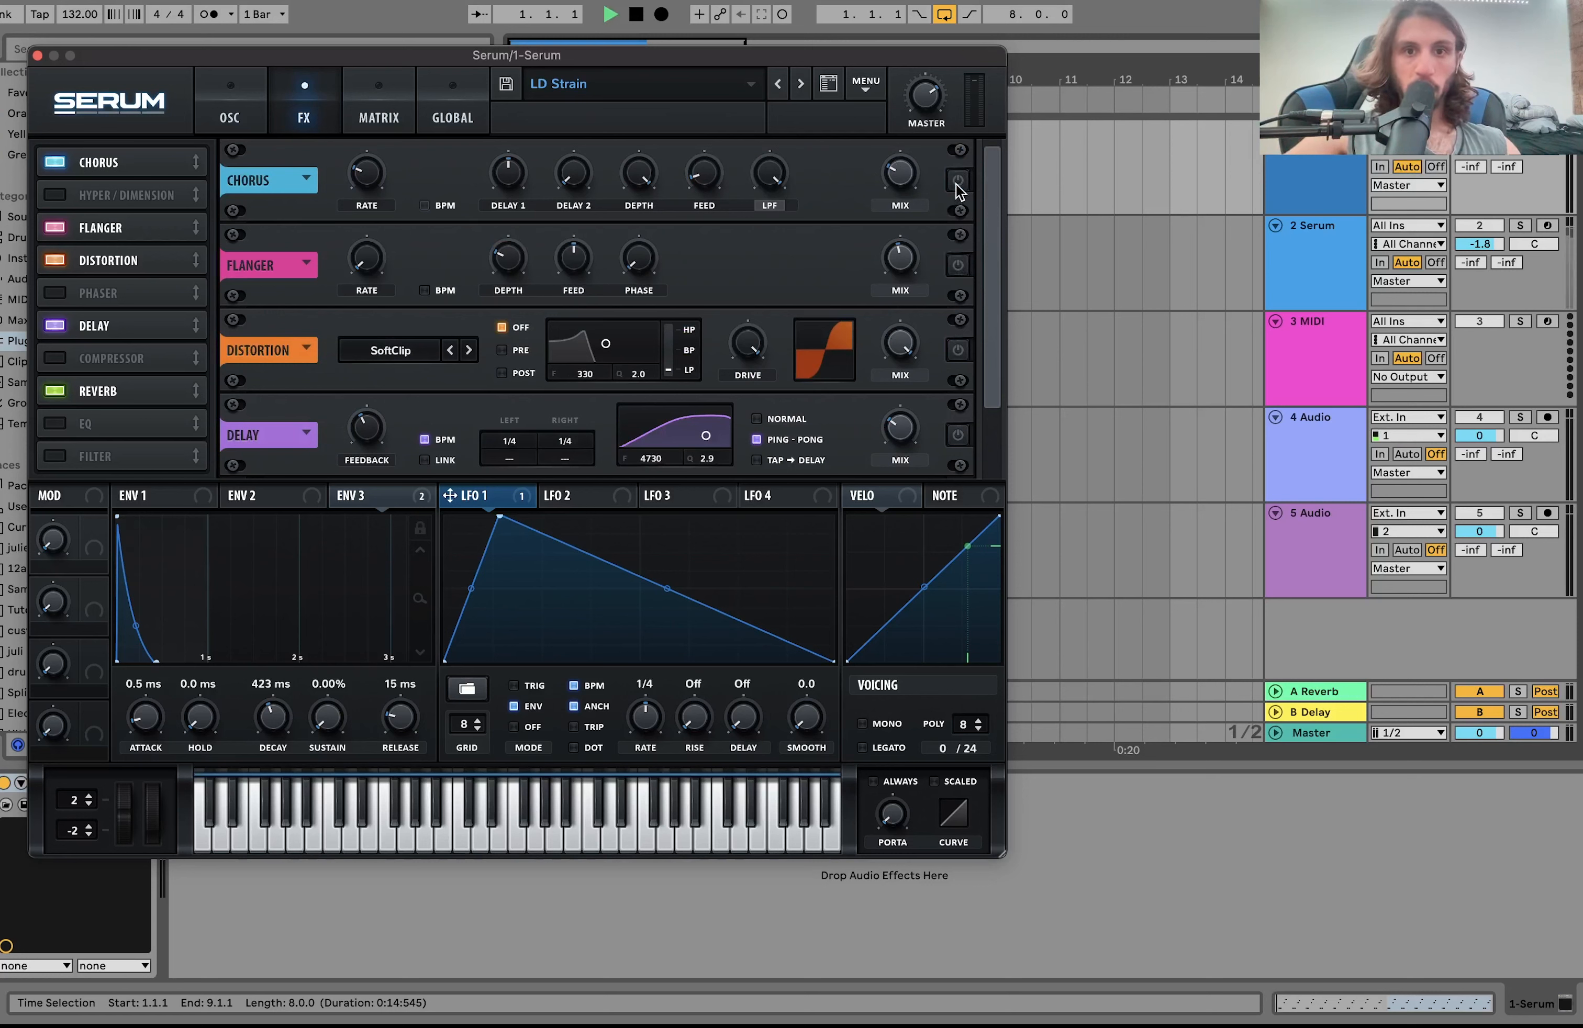
Re-enable the chorus and the flanger one after the other, listening to the loop with each
left_click(959, 180)
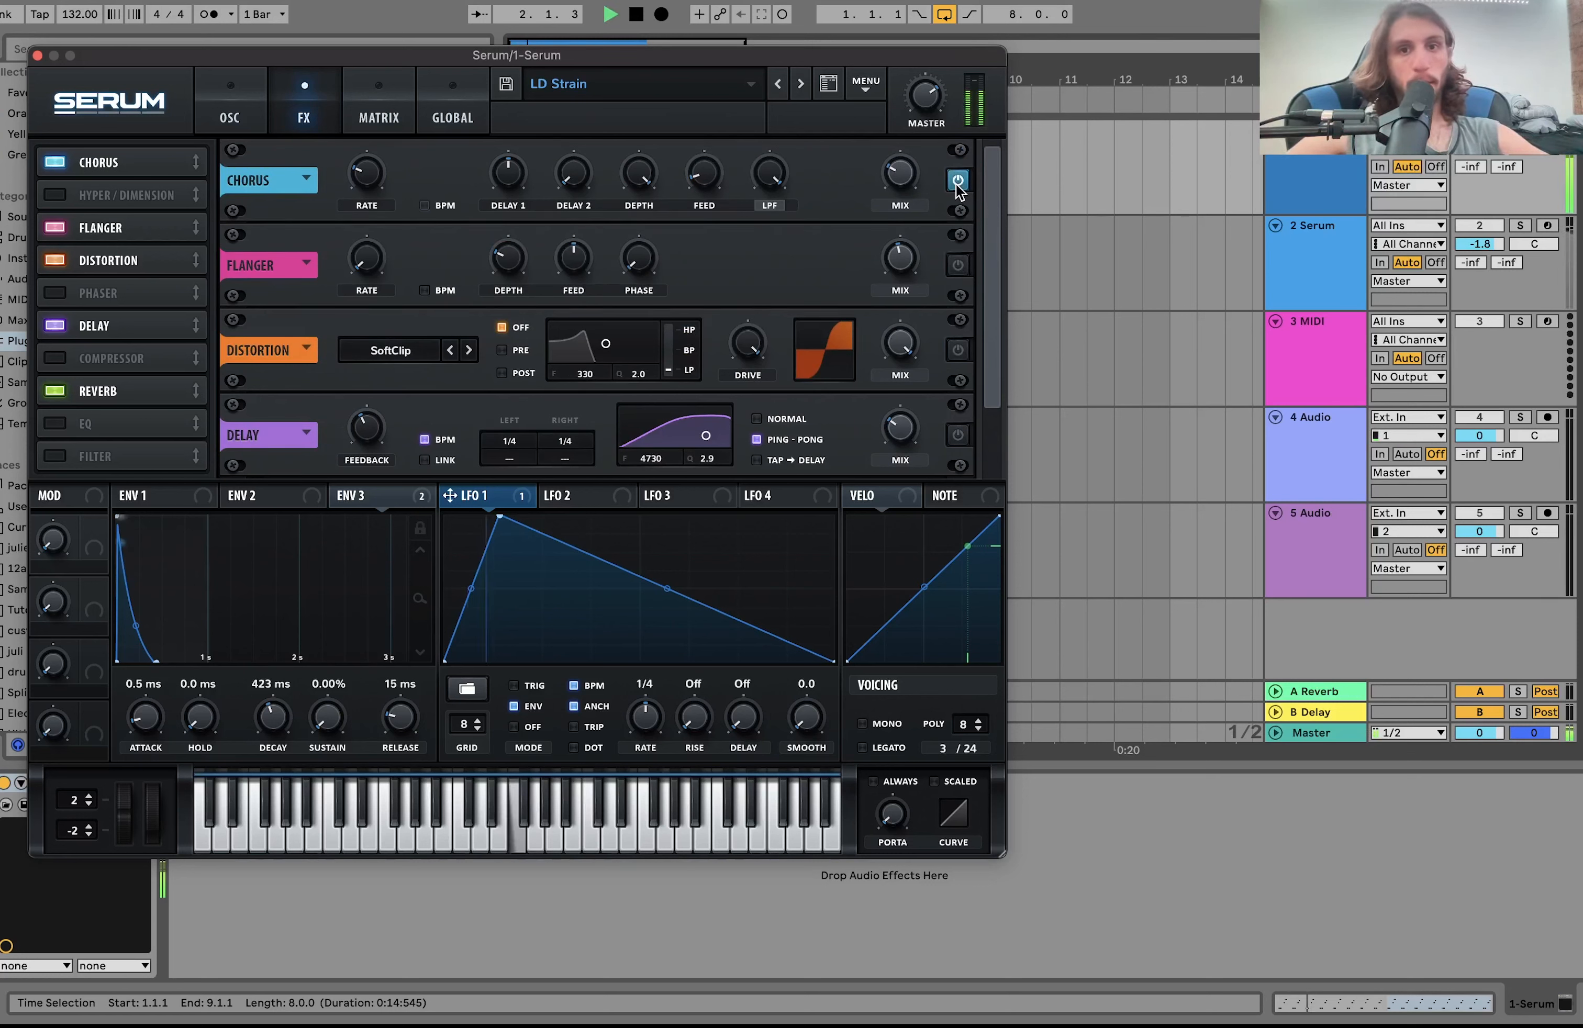
key("space")
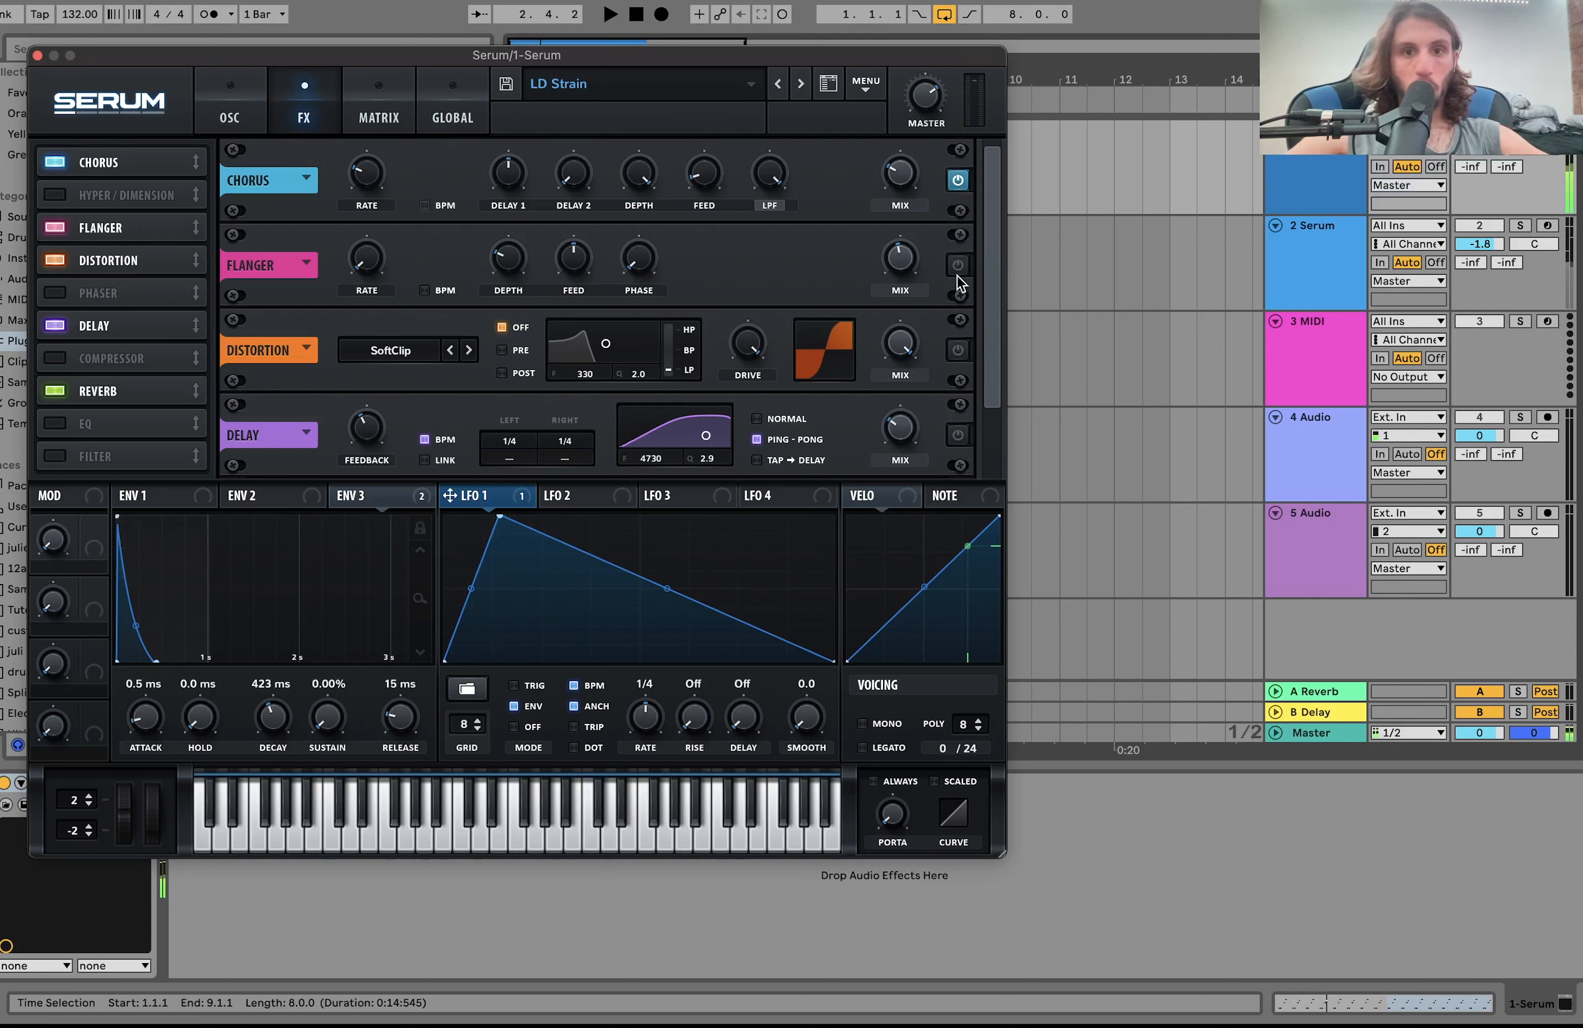
left_click(958, 266)
key("space")
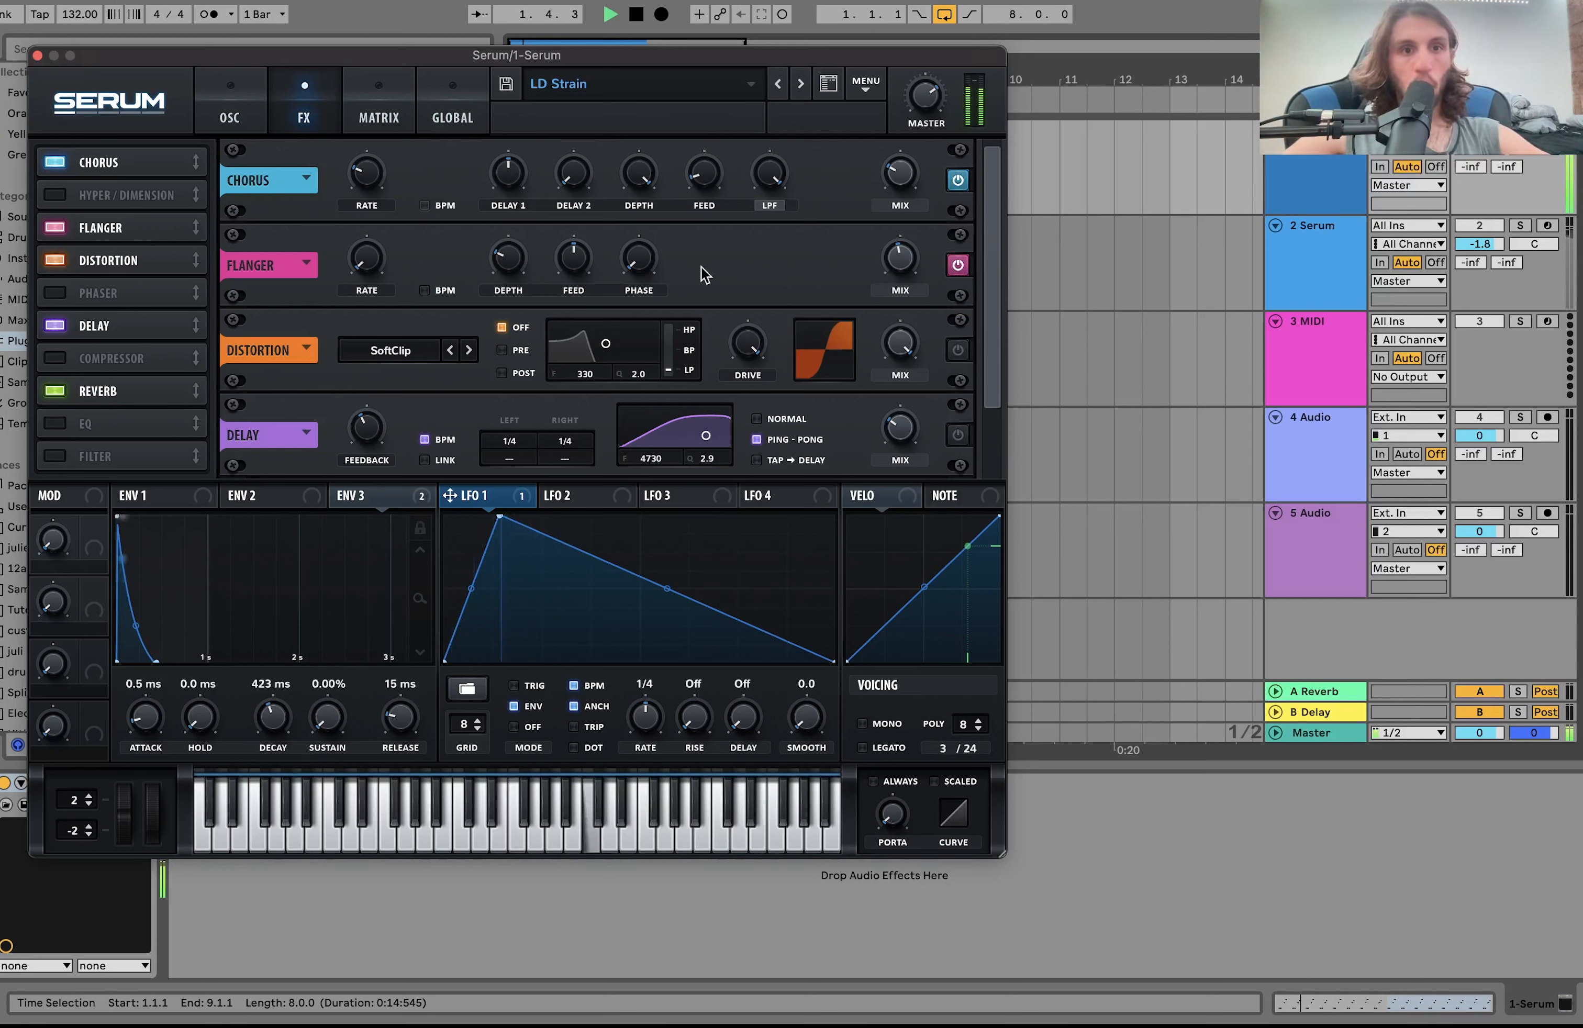
key("space")
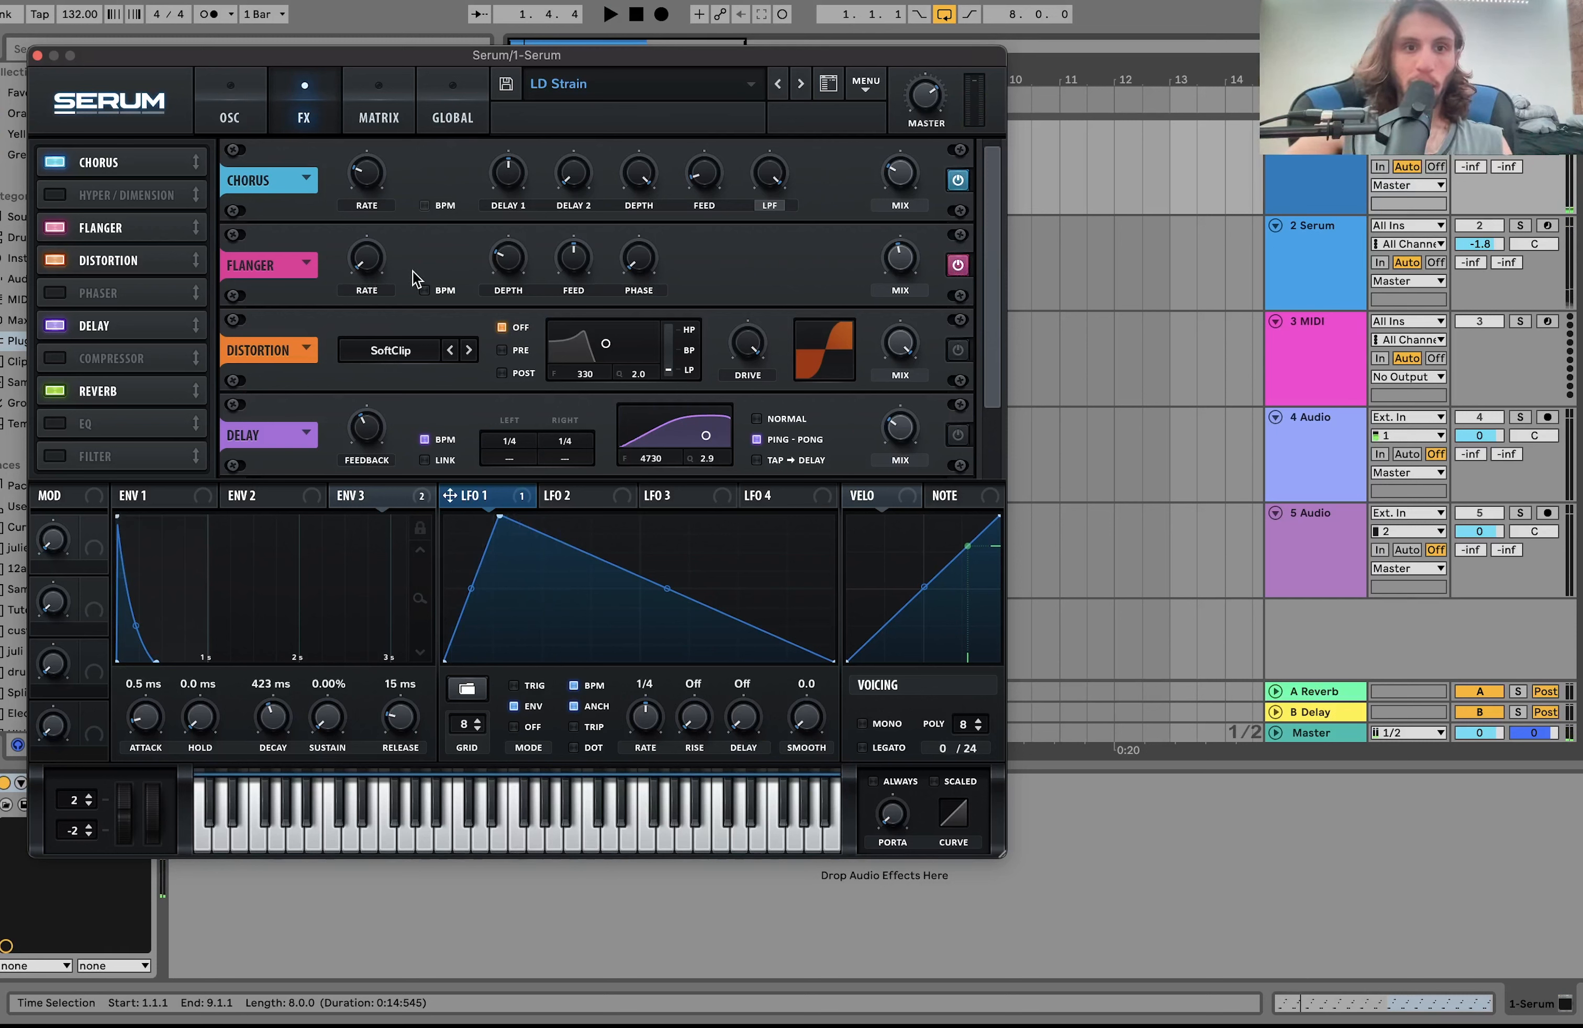
Play the loop and re-enable the SoftClip distortion effect
key("space")
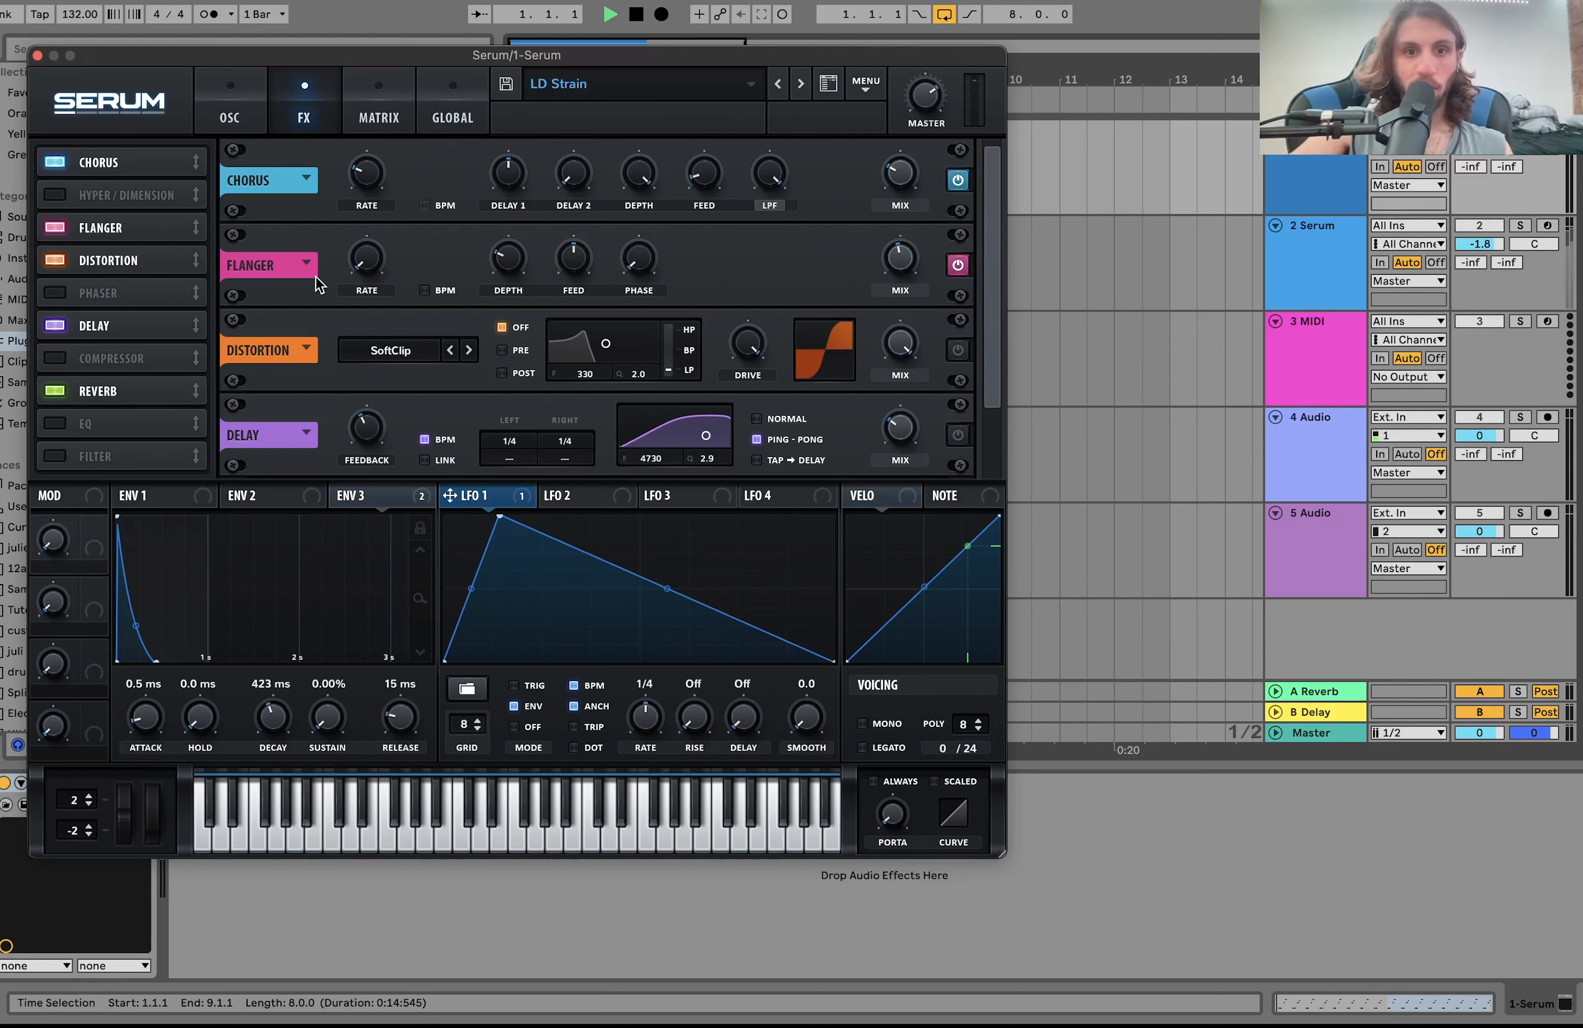
left_click(958, 351)
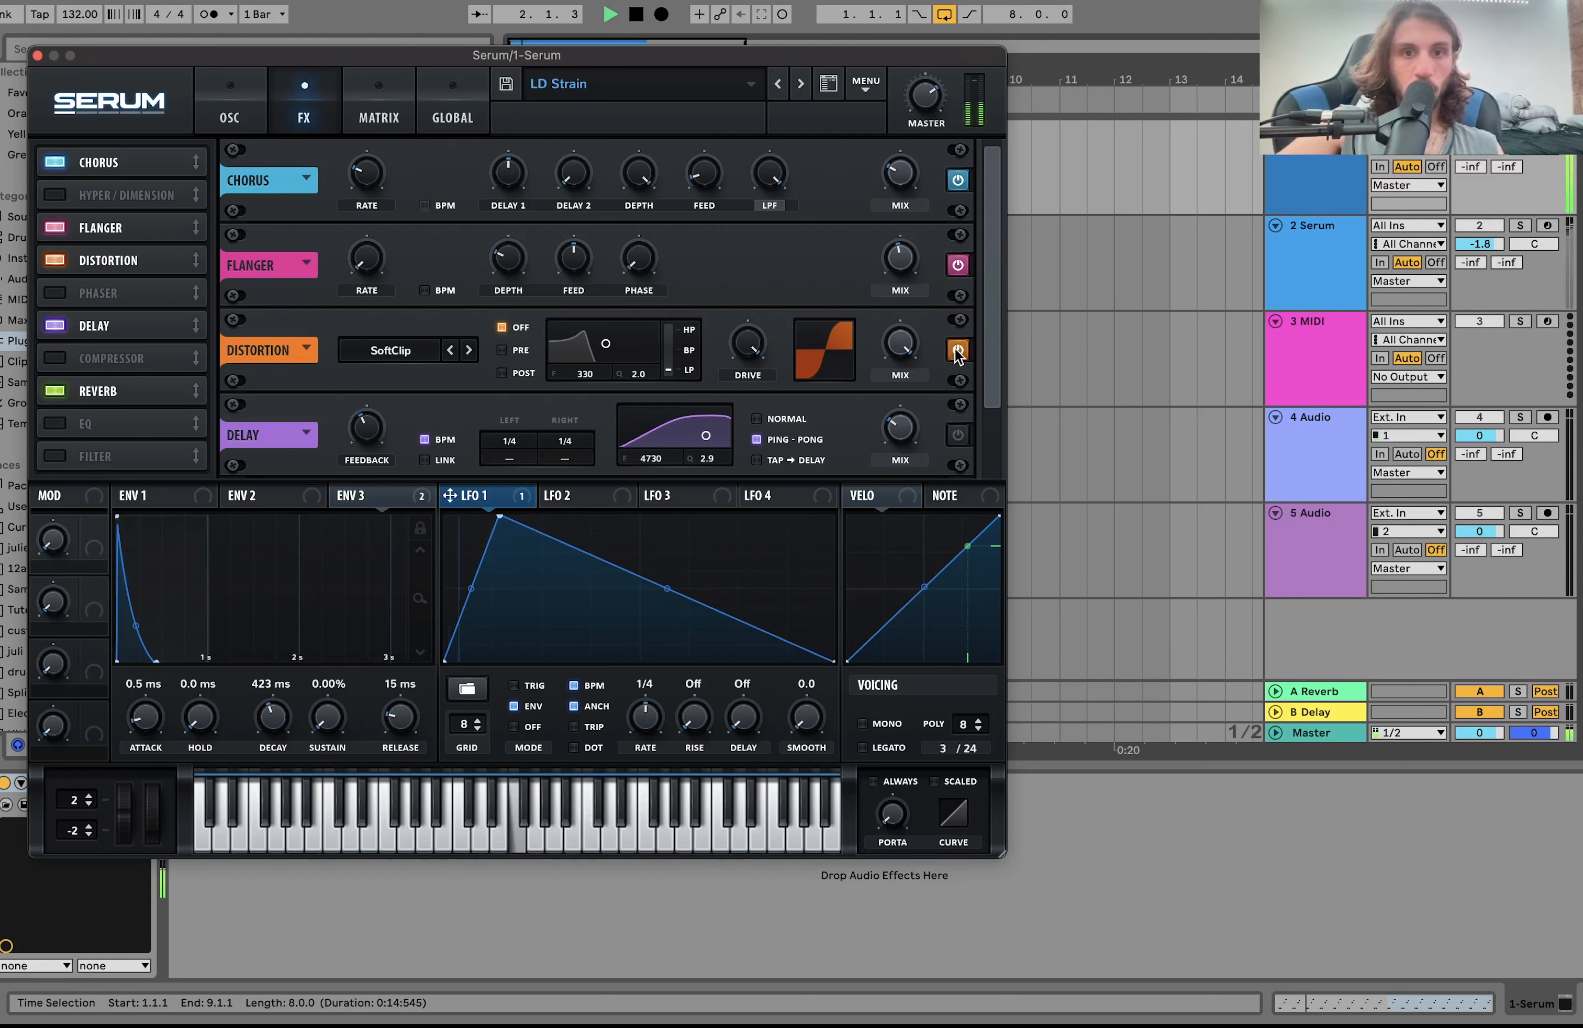
scroll(955, 347, "down", 1)
key("space")
Re-enable the ping-pong delay and the hall reverb, listen to the loop, and return to the oscillator view
scroll(959, 315, "down", 5)
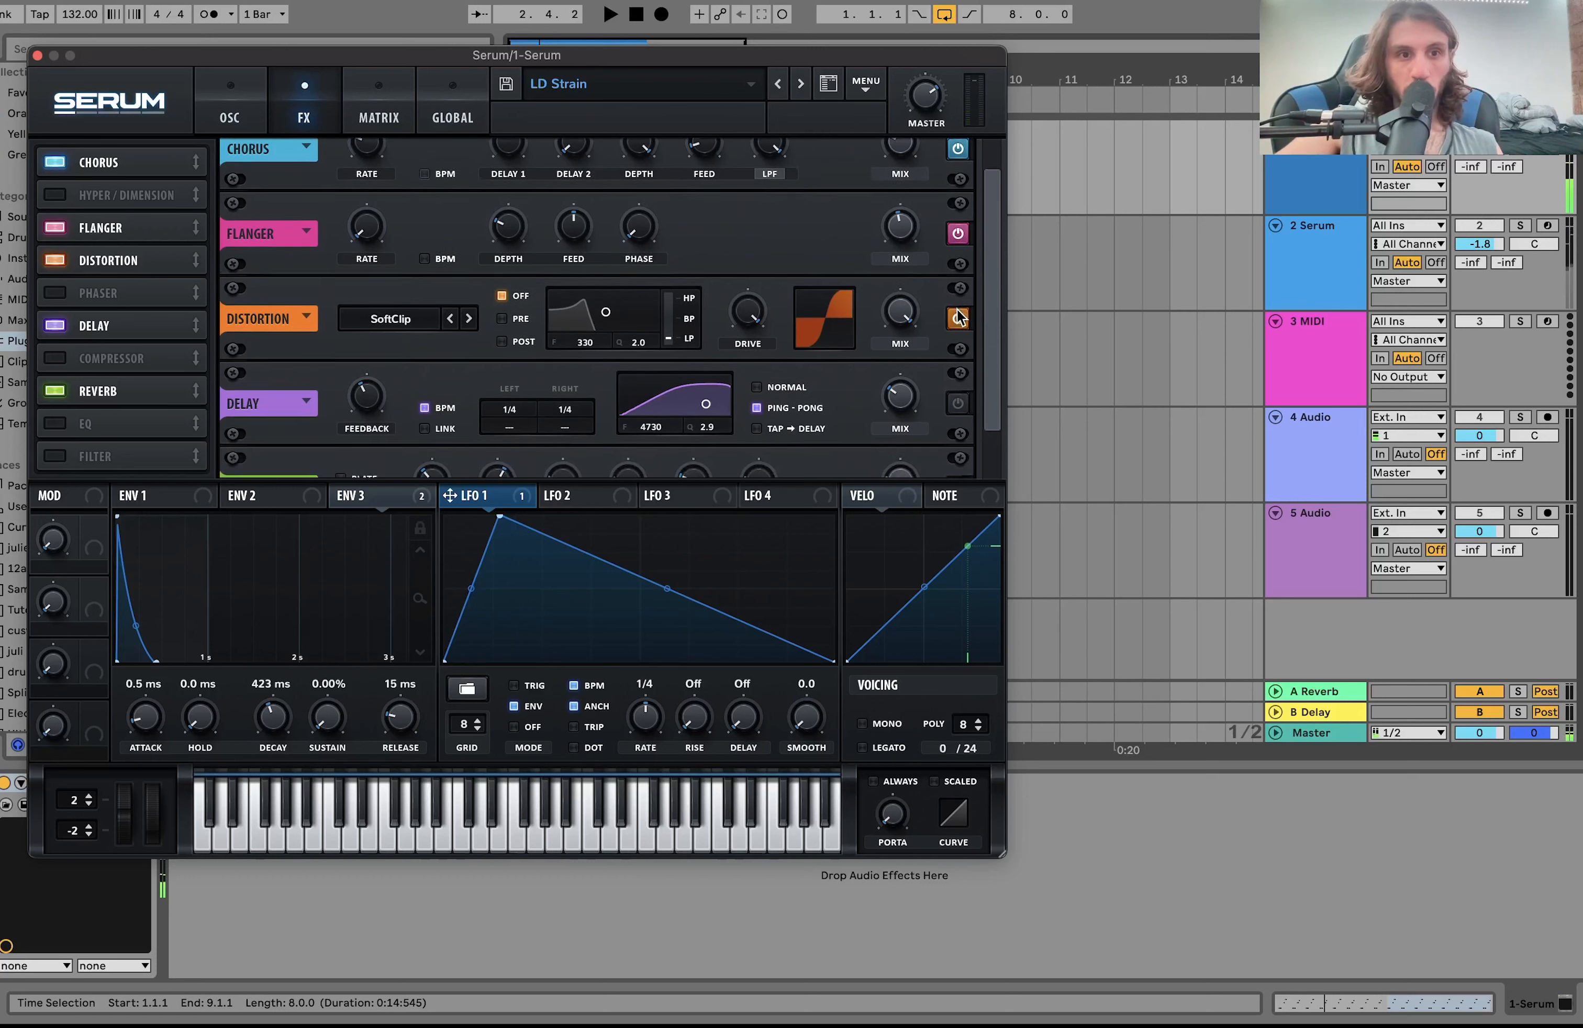
left_click(958, 351)
key("space")
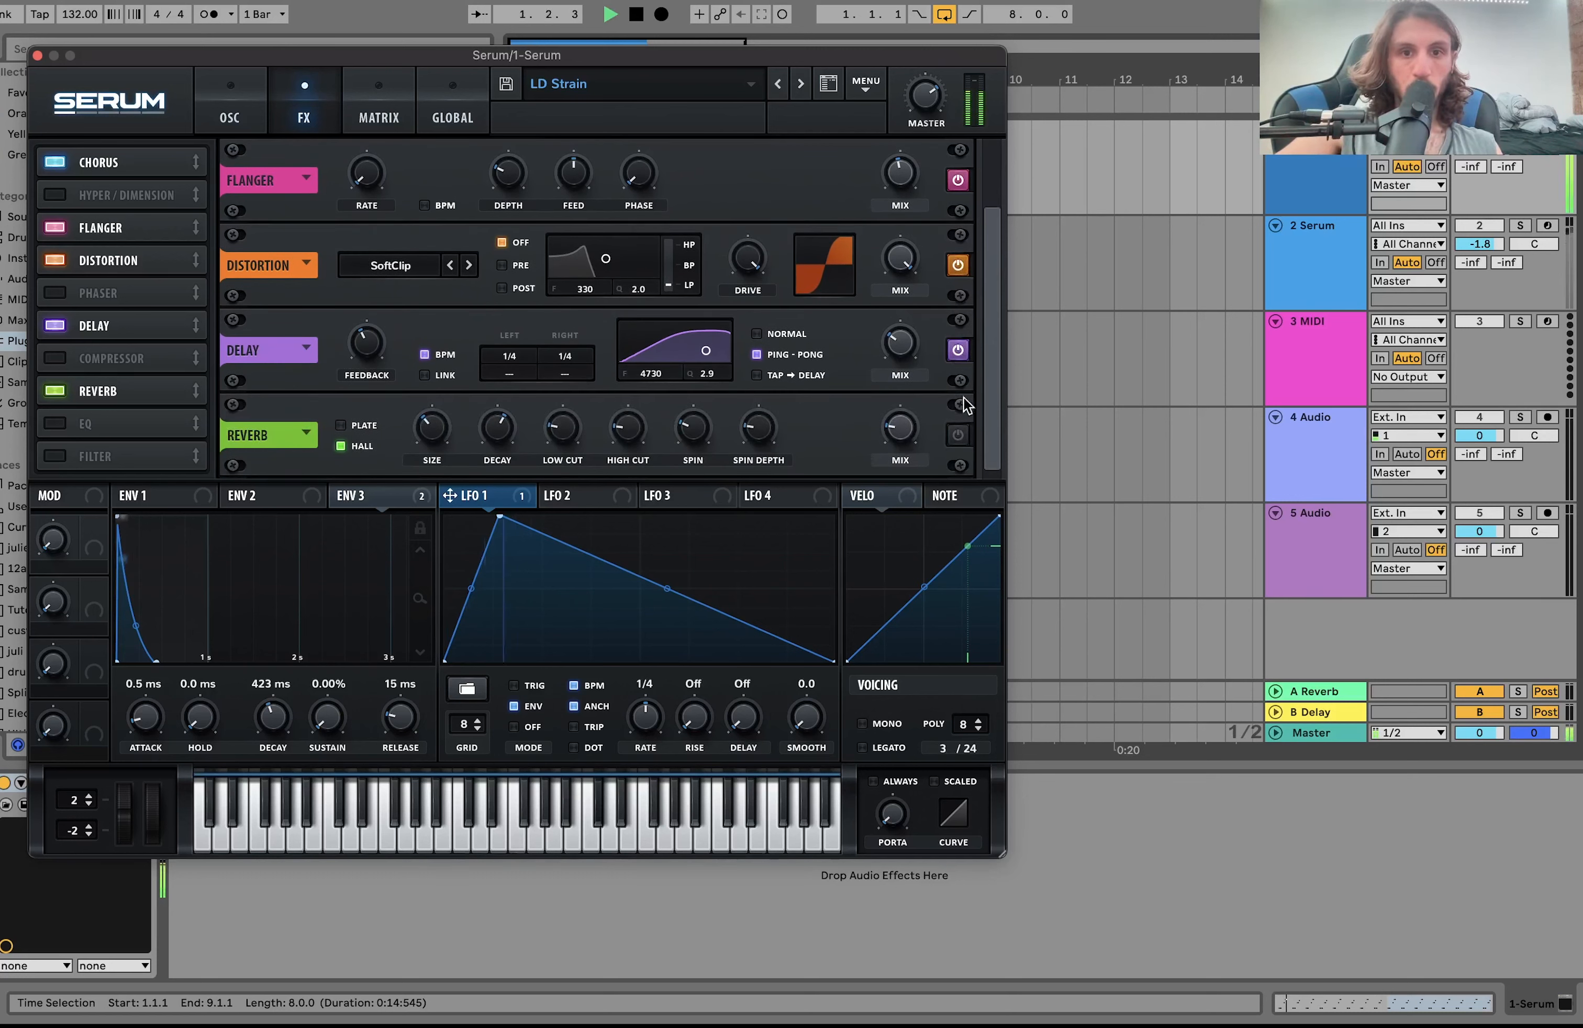
left_click(958, 436)
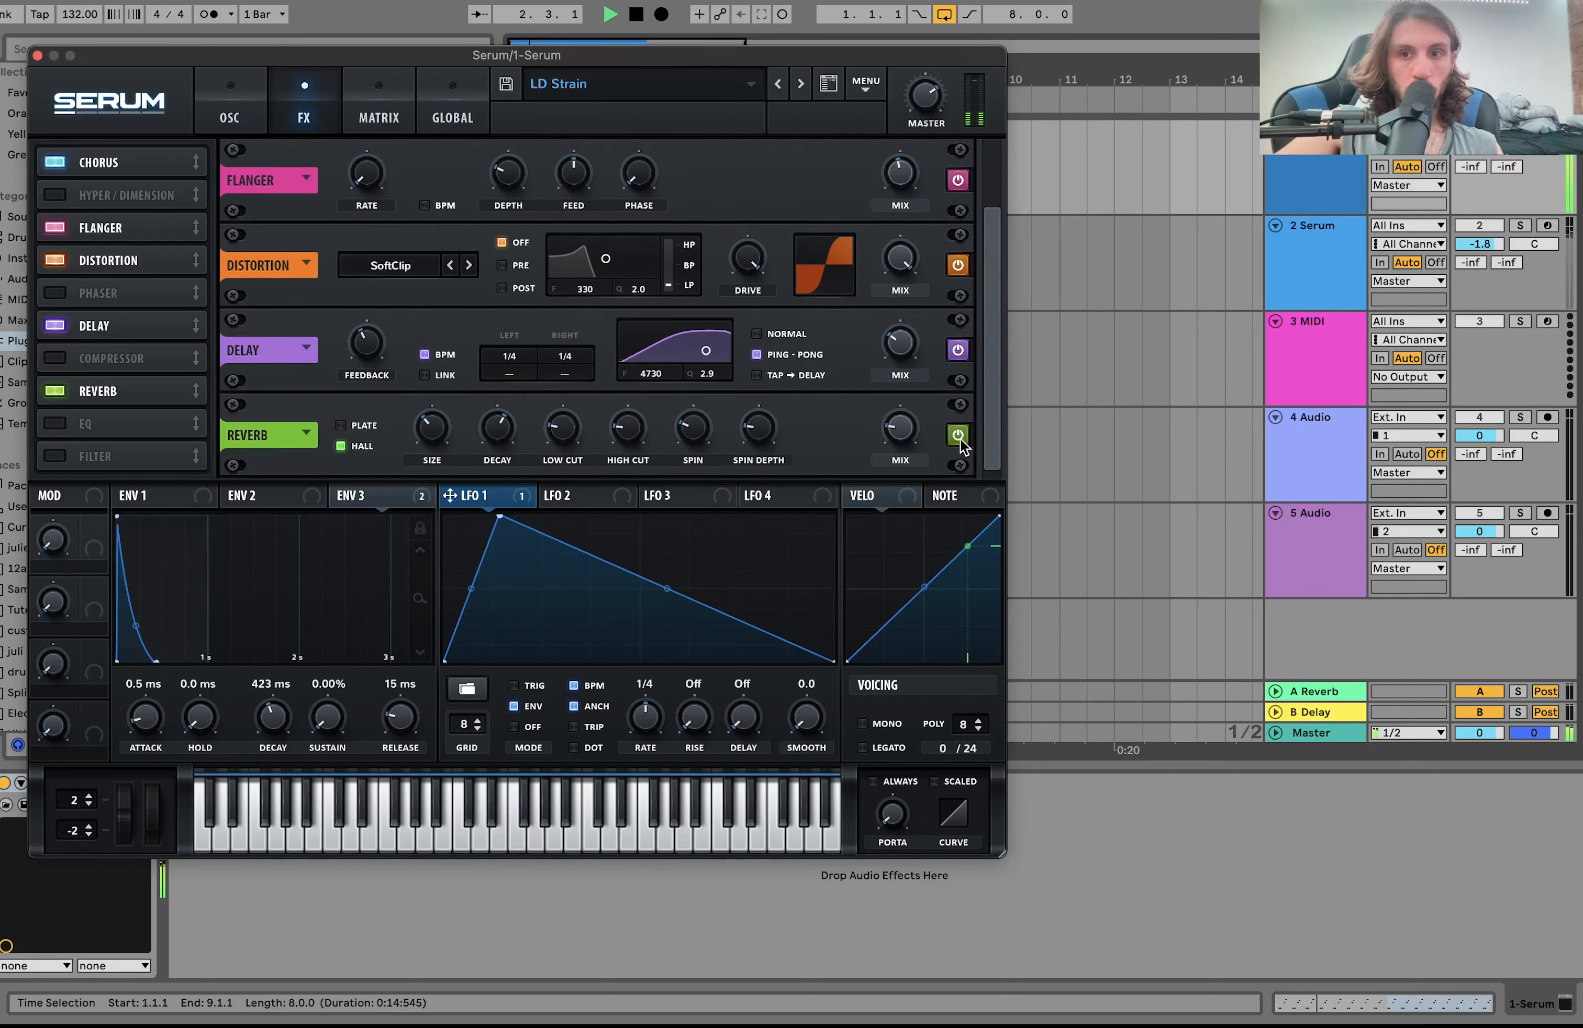
key("space")
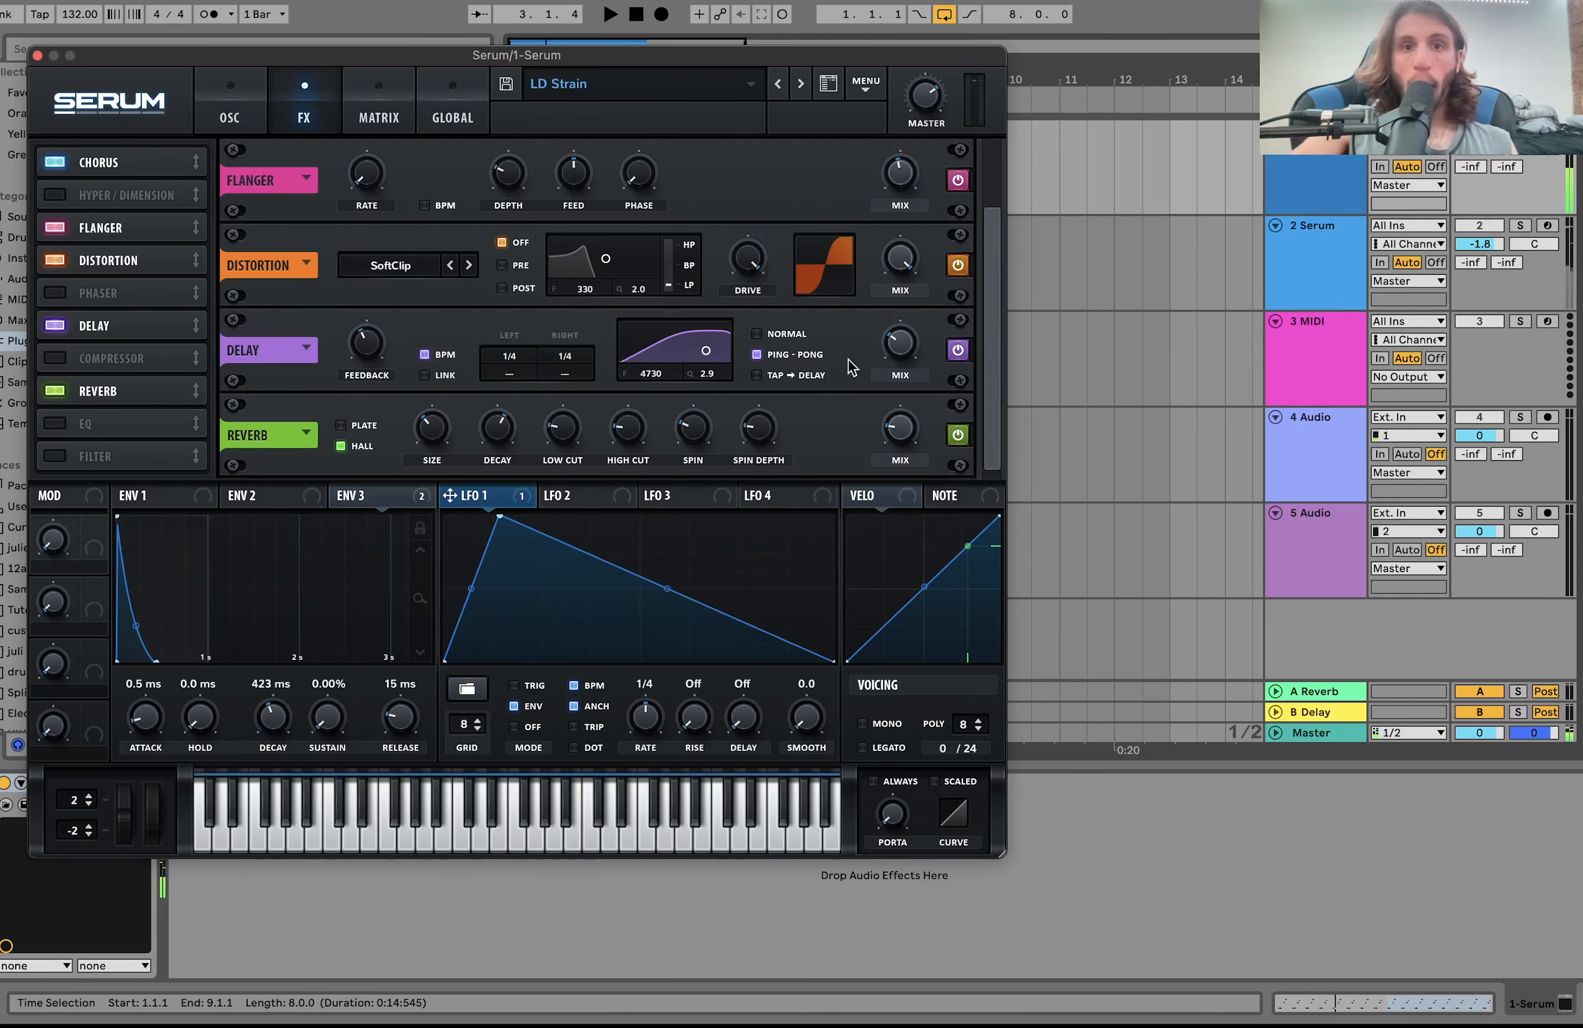
left_click(222, 122)
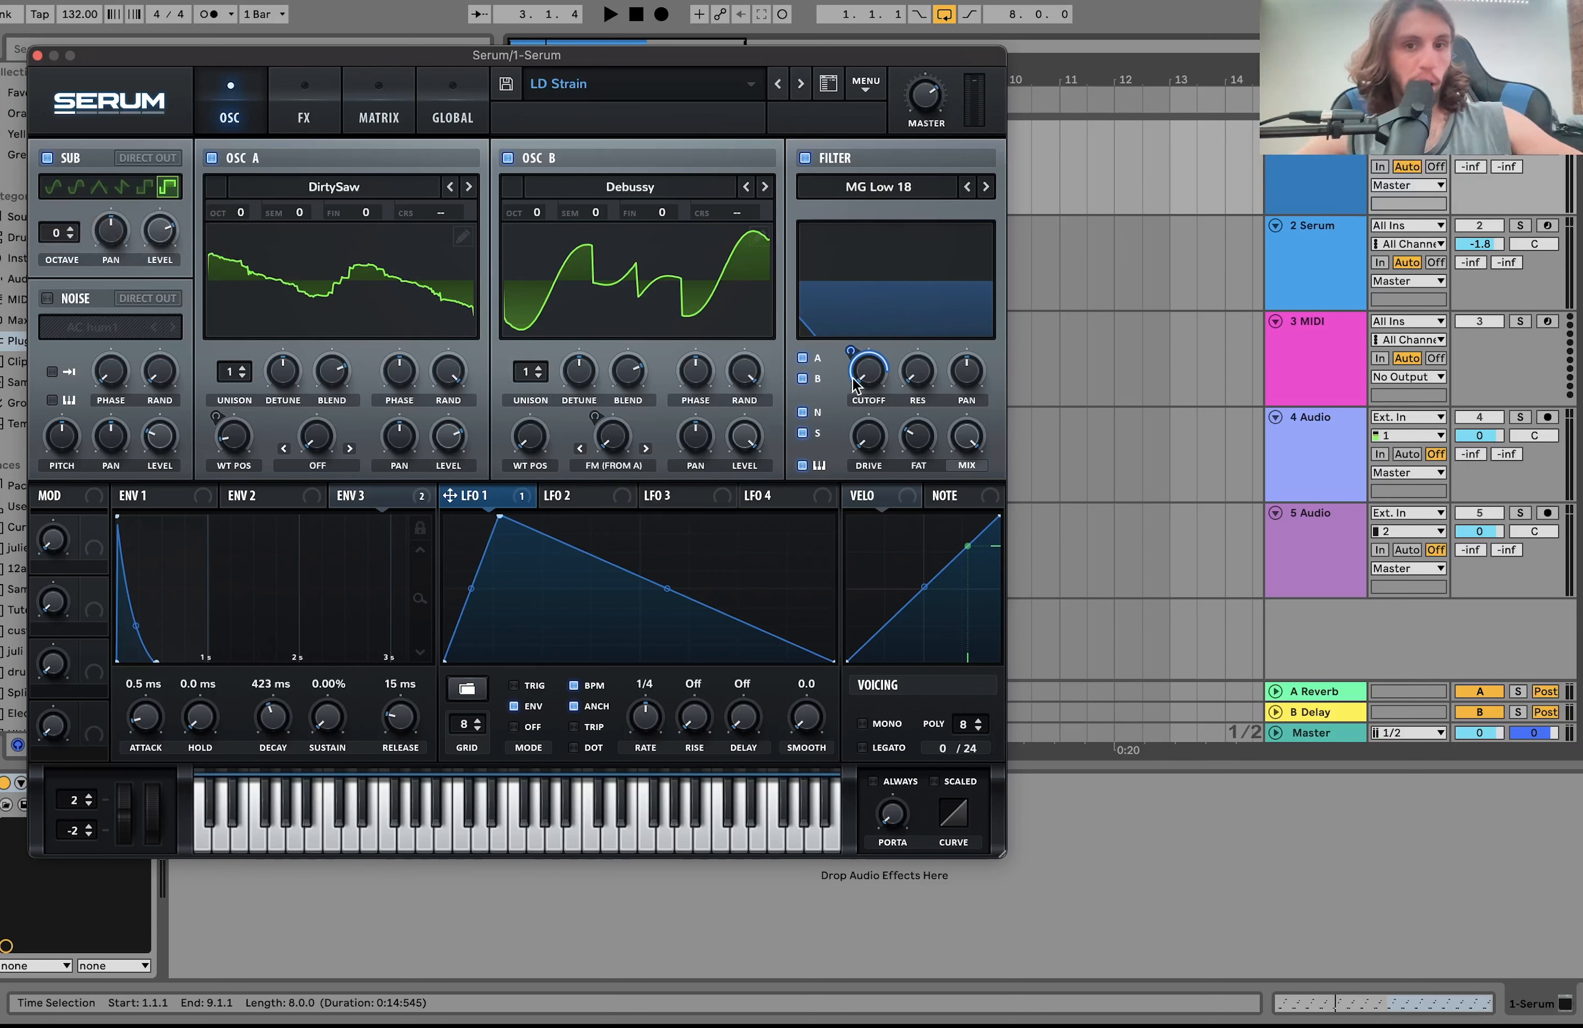
Play the loop with the lead's modulated filter cutoff and select the second Serum track
mouse_move(870, 368)
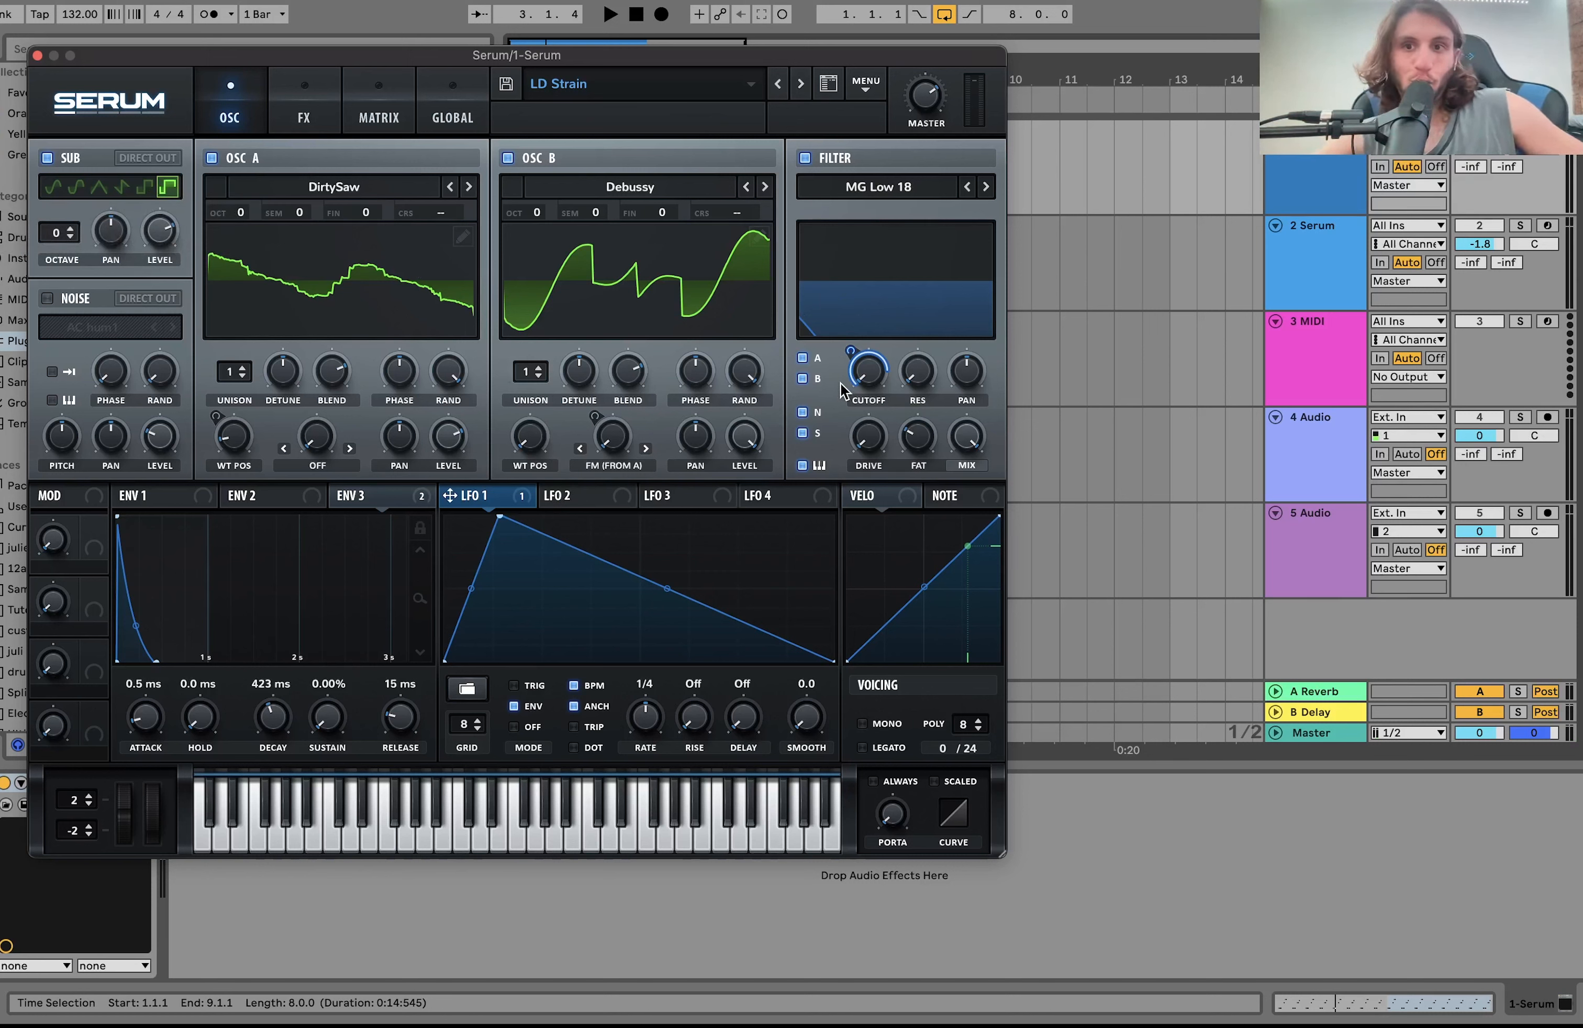
key("space")
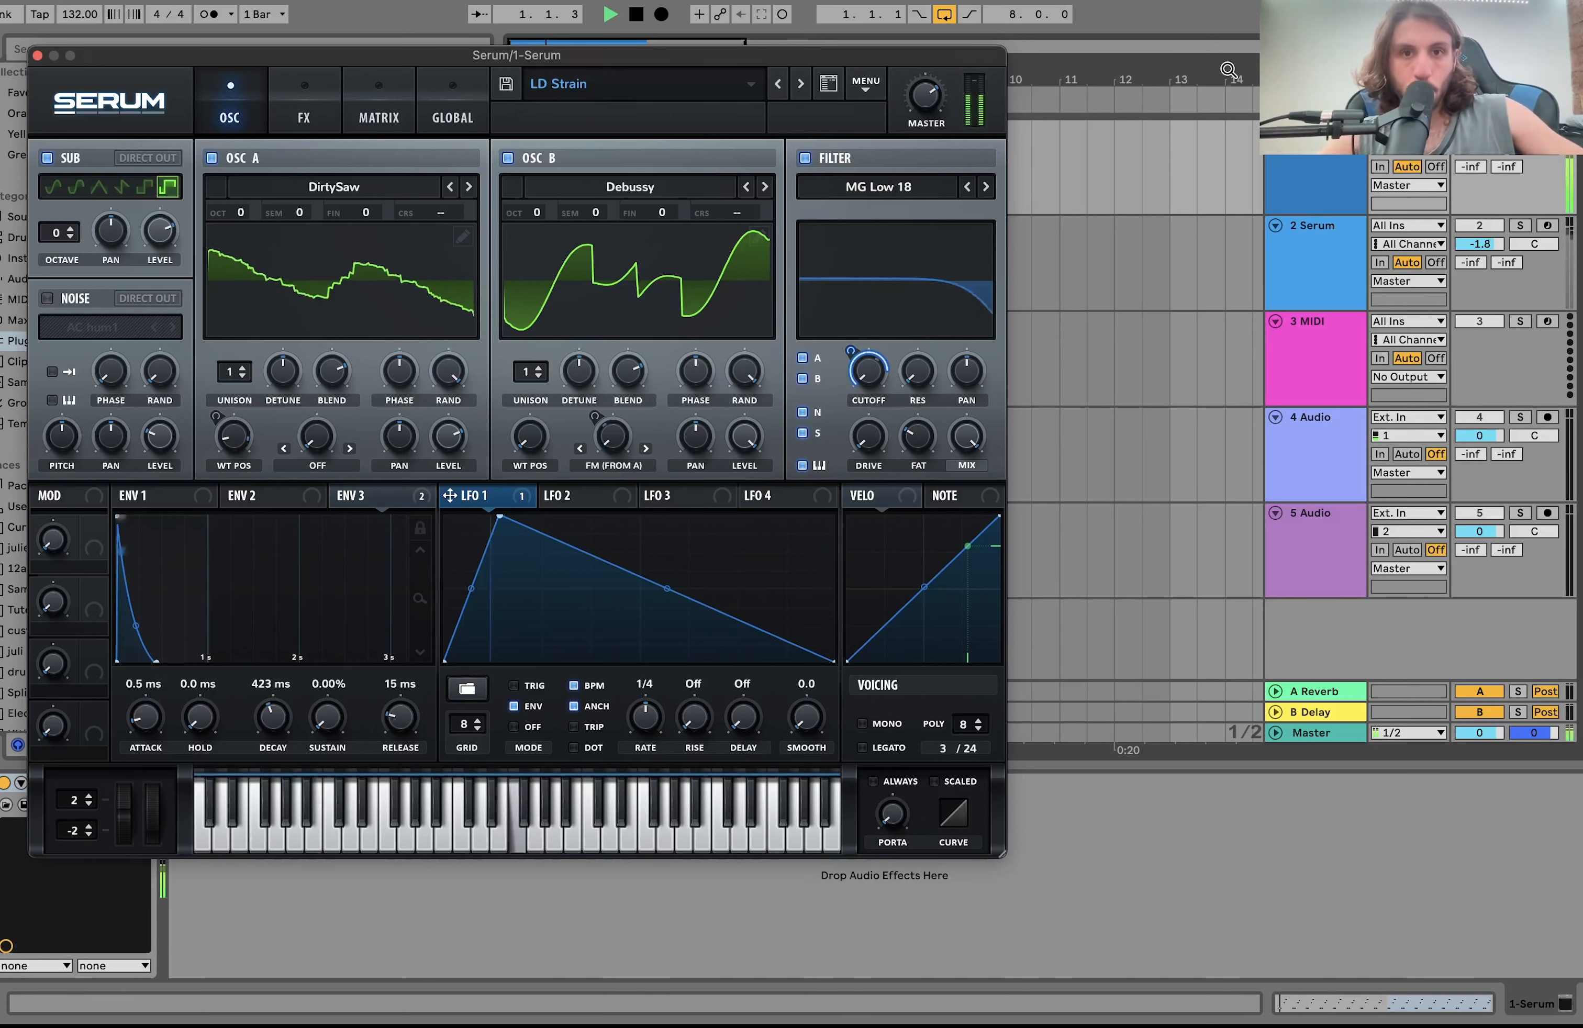
left_click(1300, 271)
key("space")
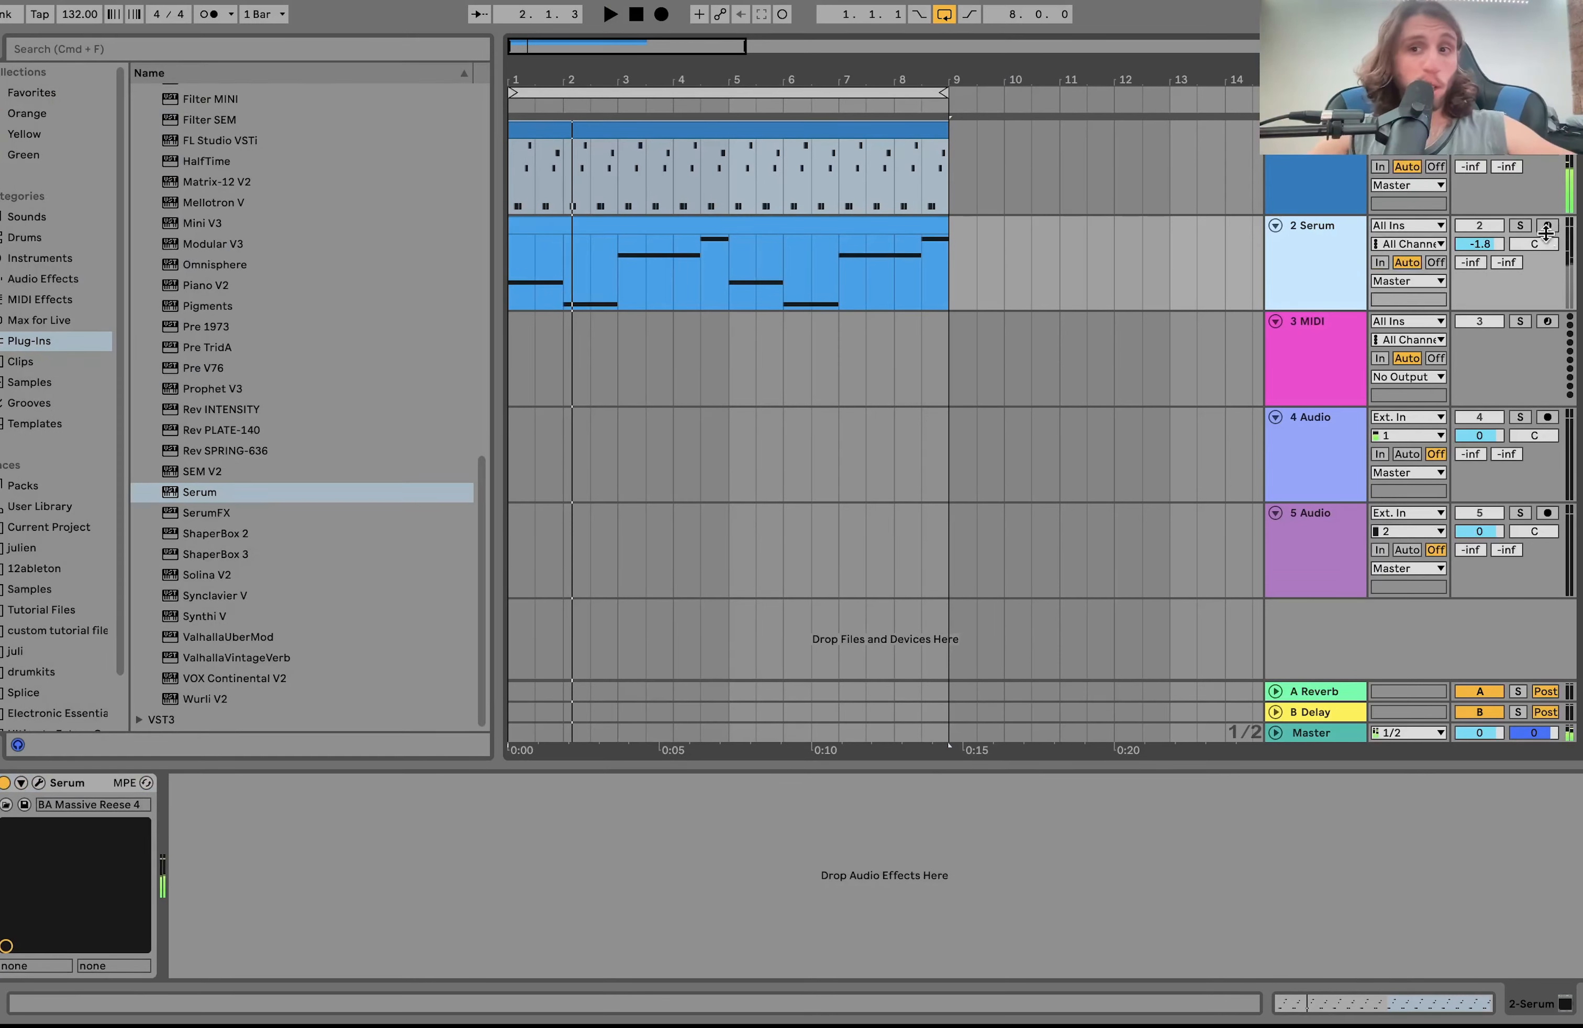
Solo the second Serum track and listen to it with its BA Massive Reese 4 patch open
left_click(1520, 225)
key("space")
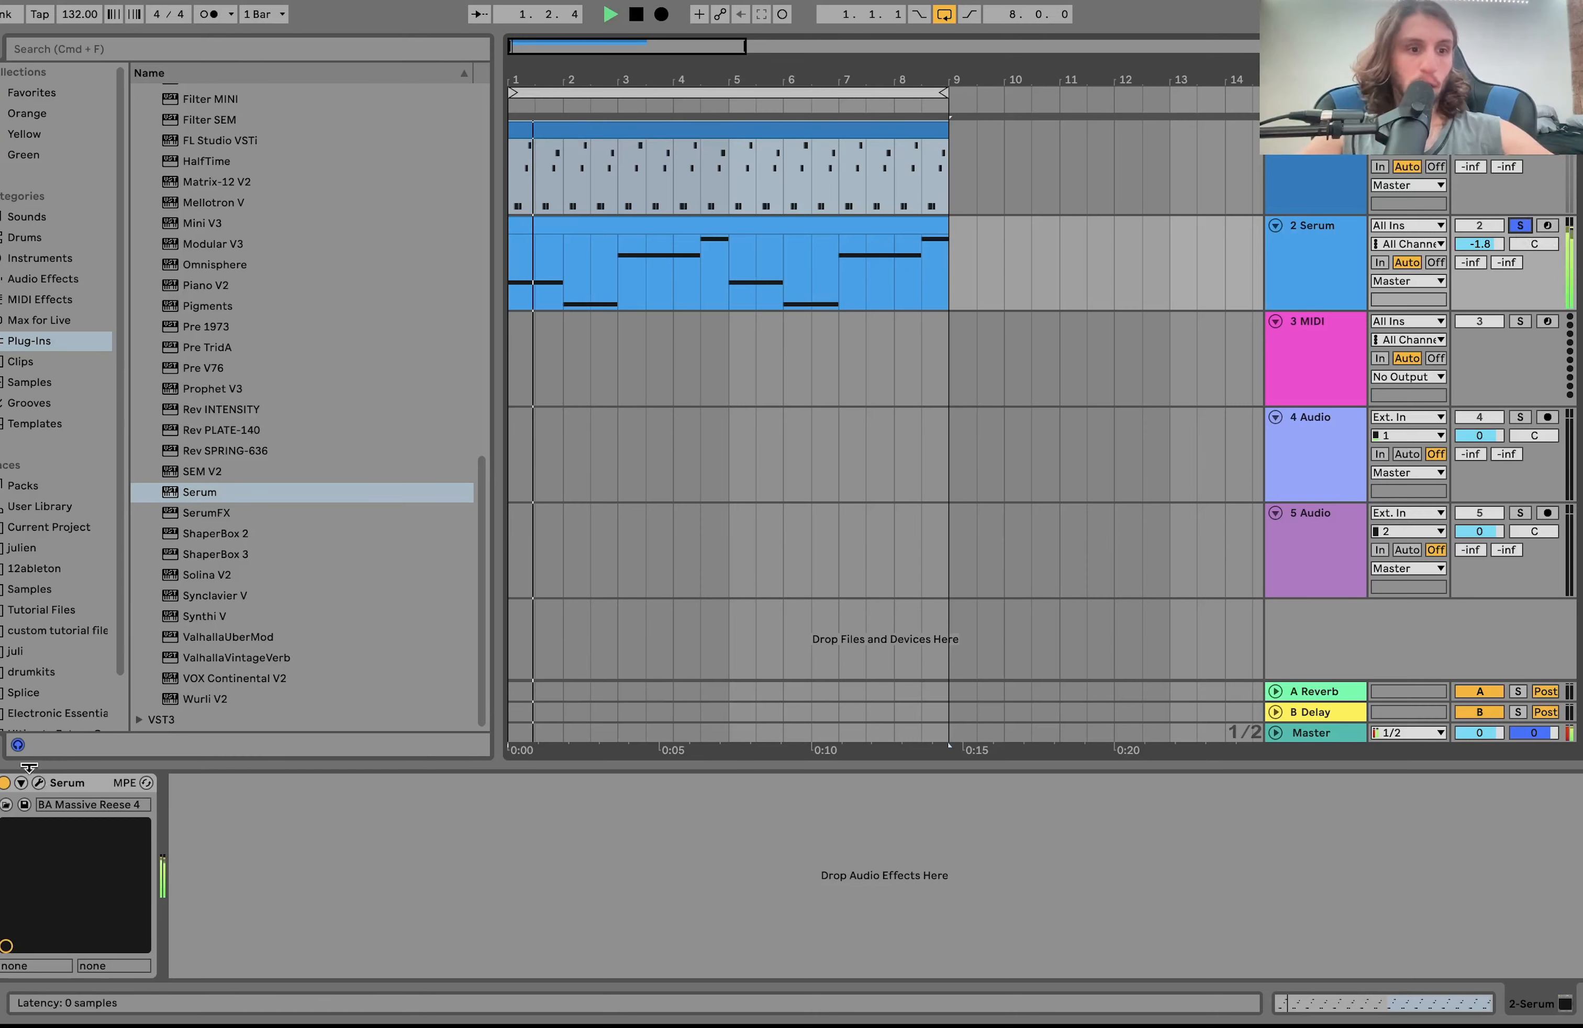
left_click(39, 783)
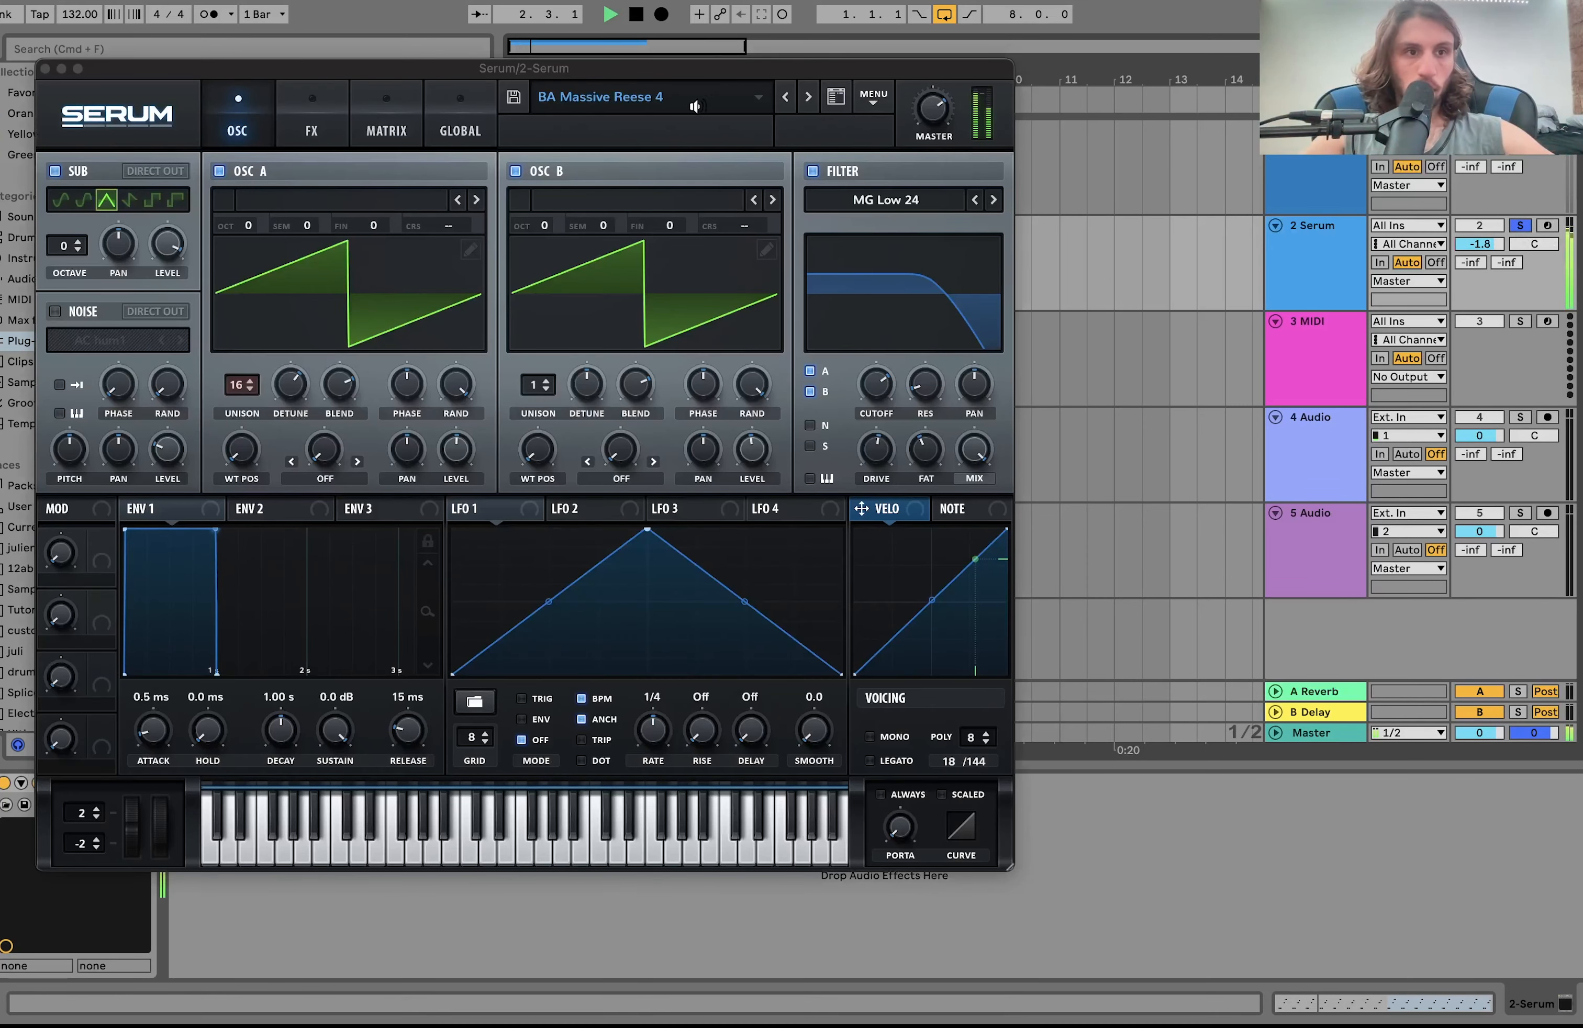
key("space")
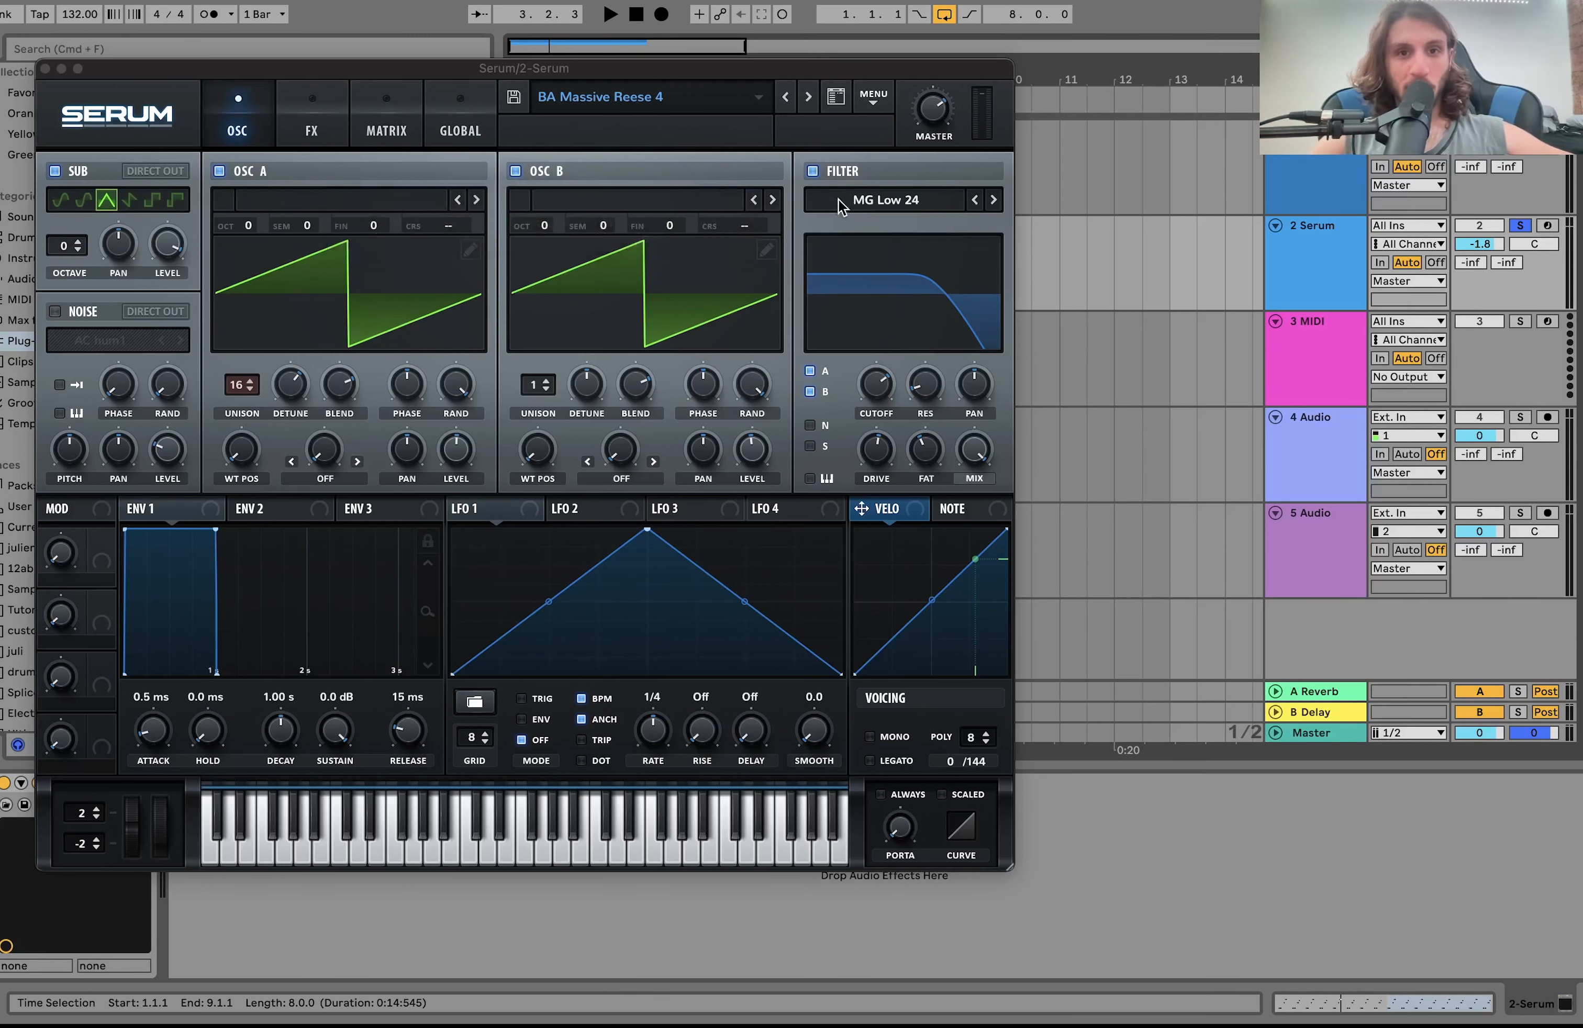
Switch off the bass patch's filter, sub and oscillator A, check its effects page, and listen to oscillator B alone
left_click(813, 171)
left_click(311, 107)
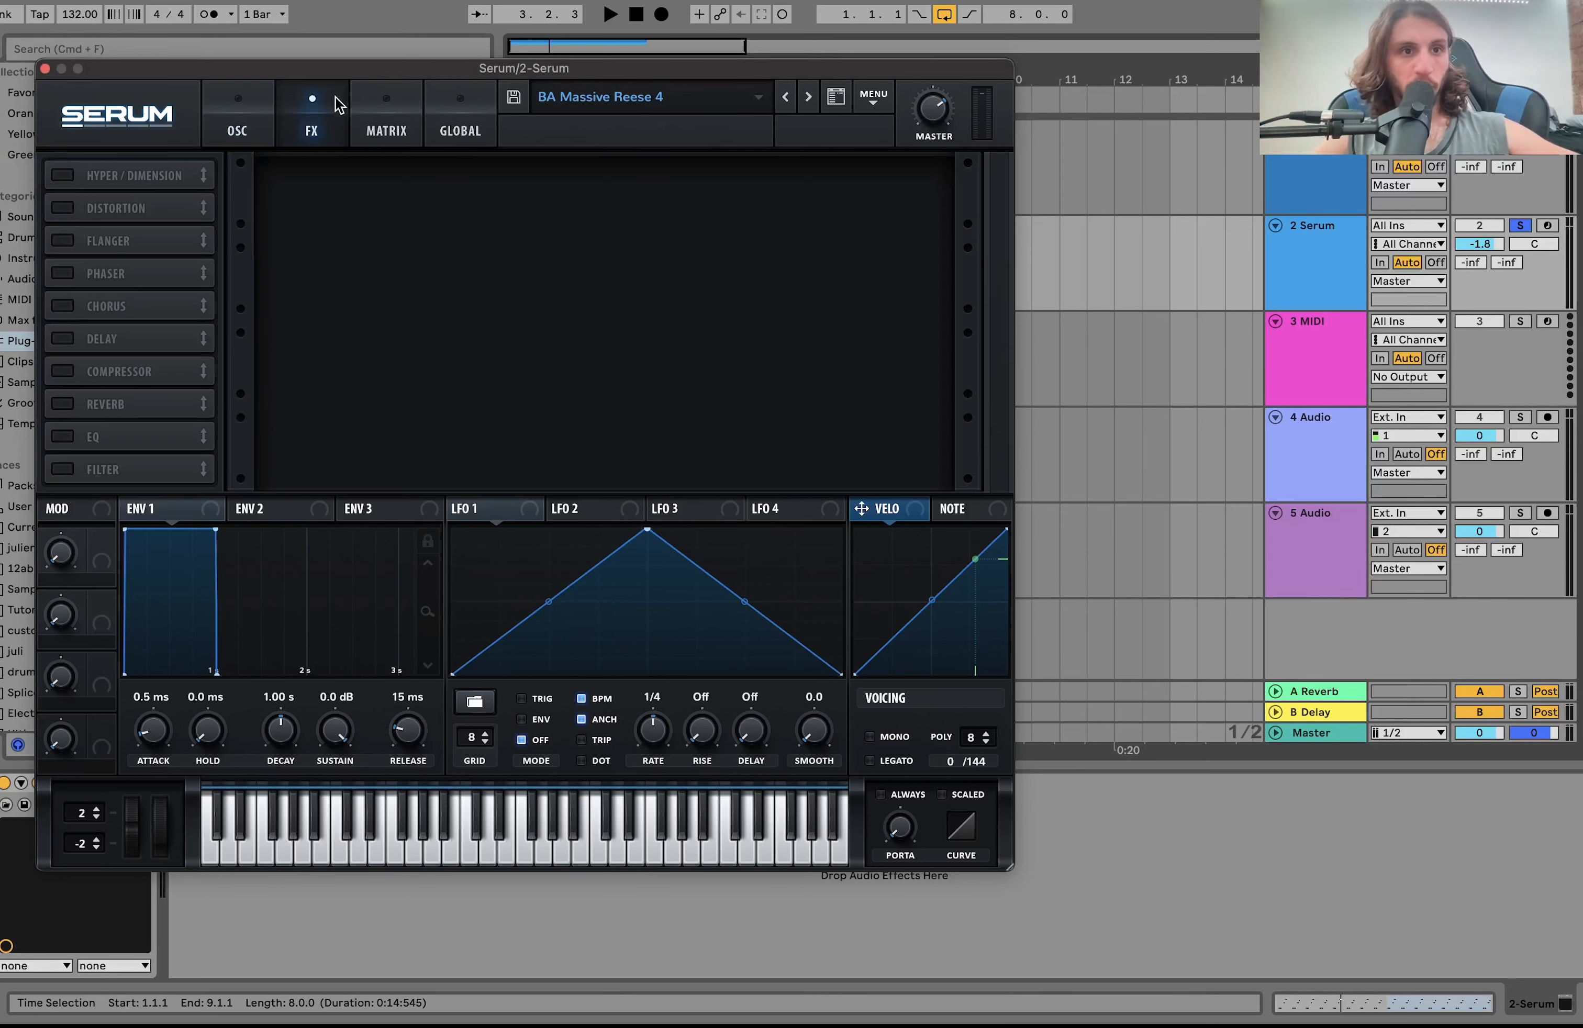
left_click(215, 115)
left_click(56, 170)
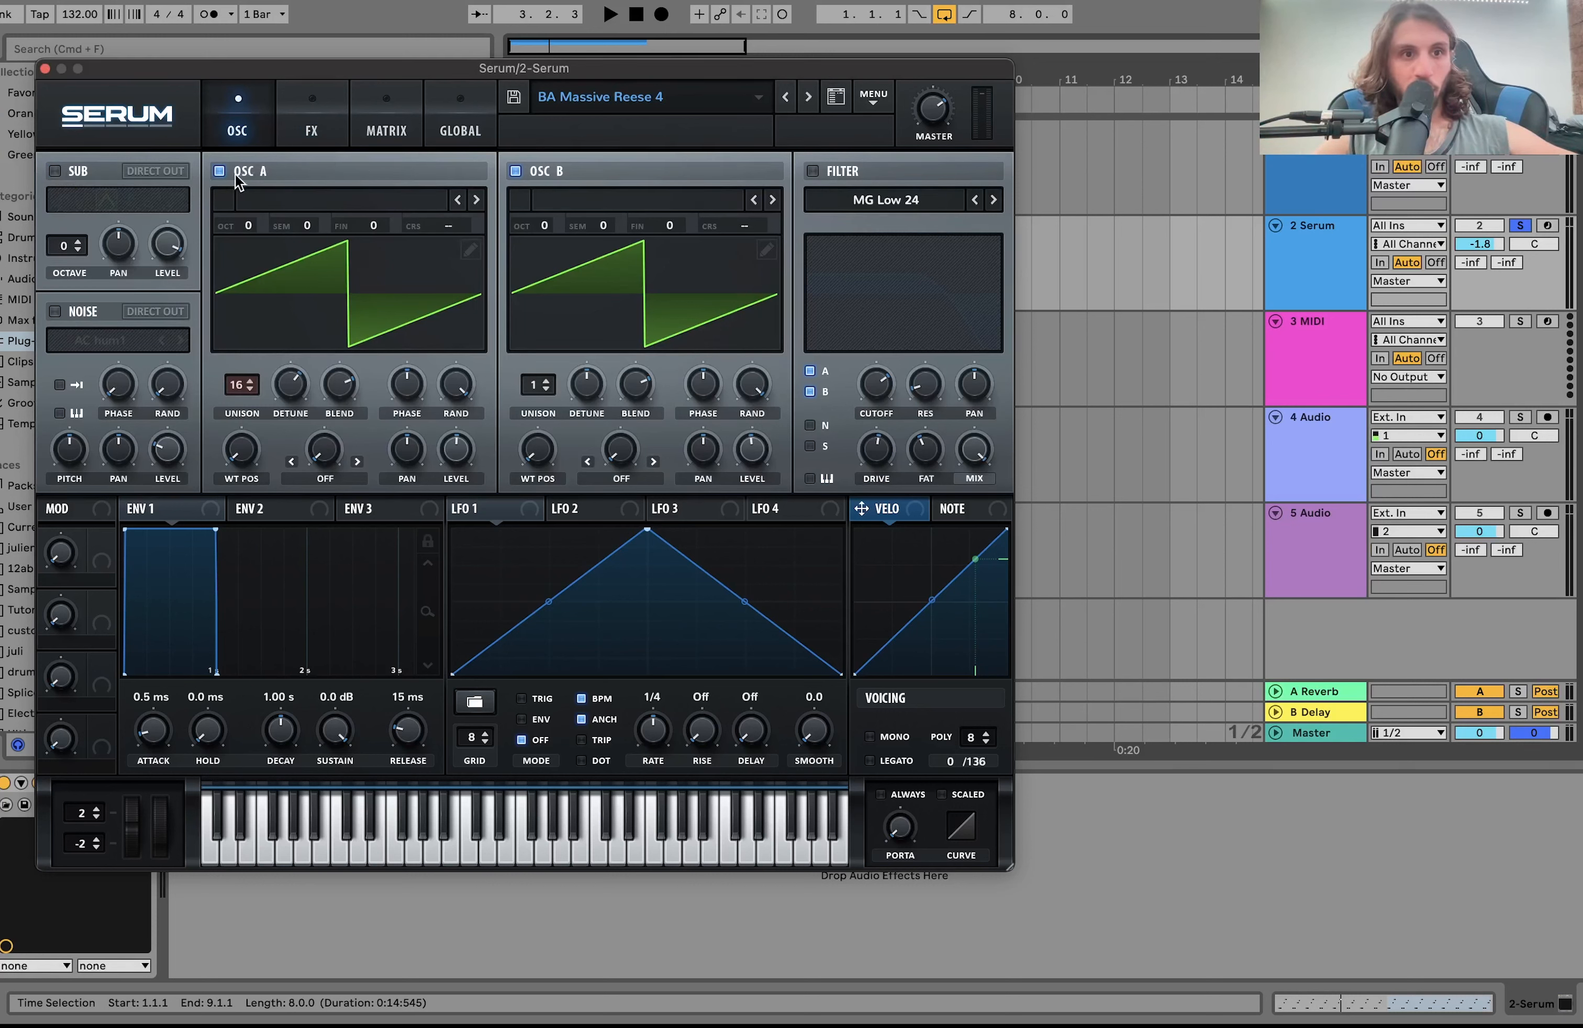
left_click(221, 170)
key("space")
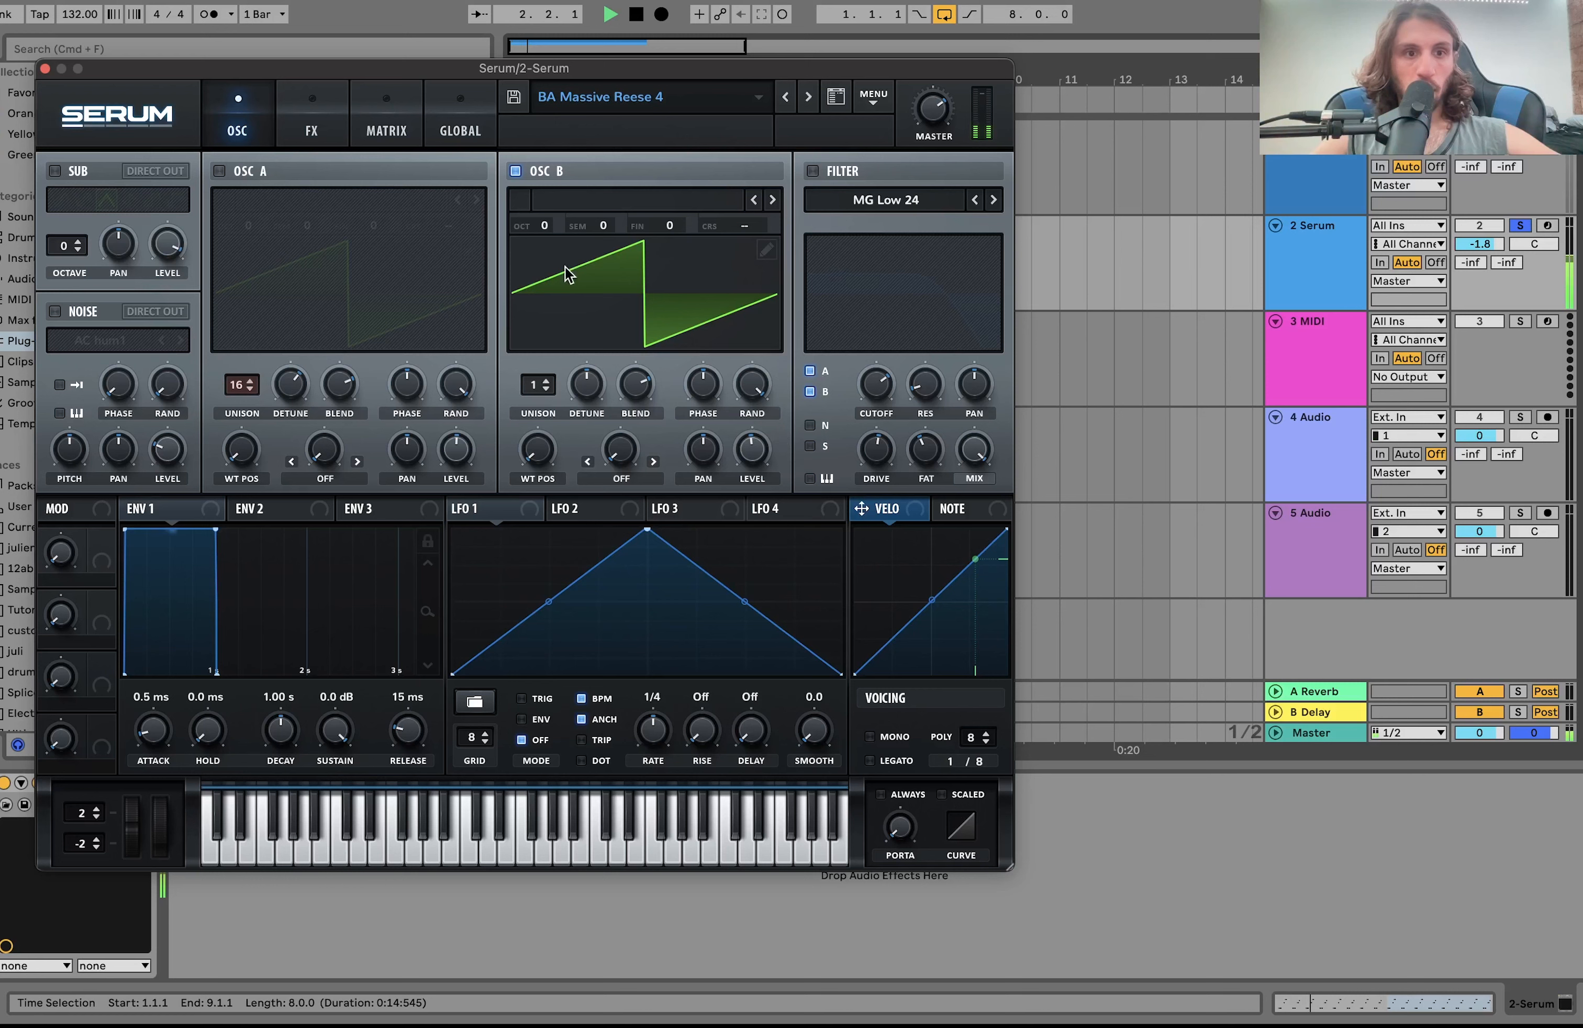
key("space")
Switch from oscillator B to the 16-voice oscillator A and listen to it alone without the filter
left_click(515, 171)
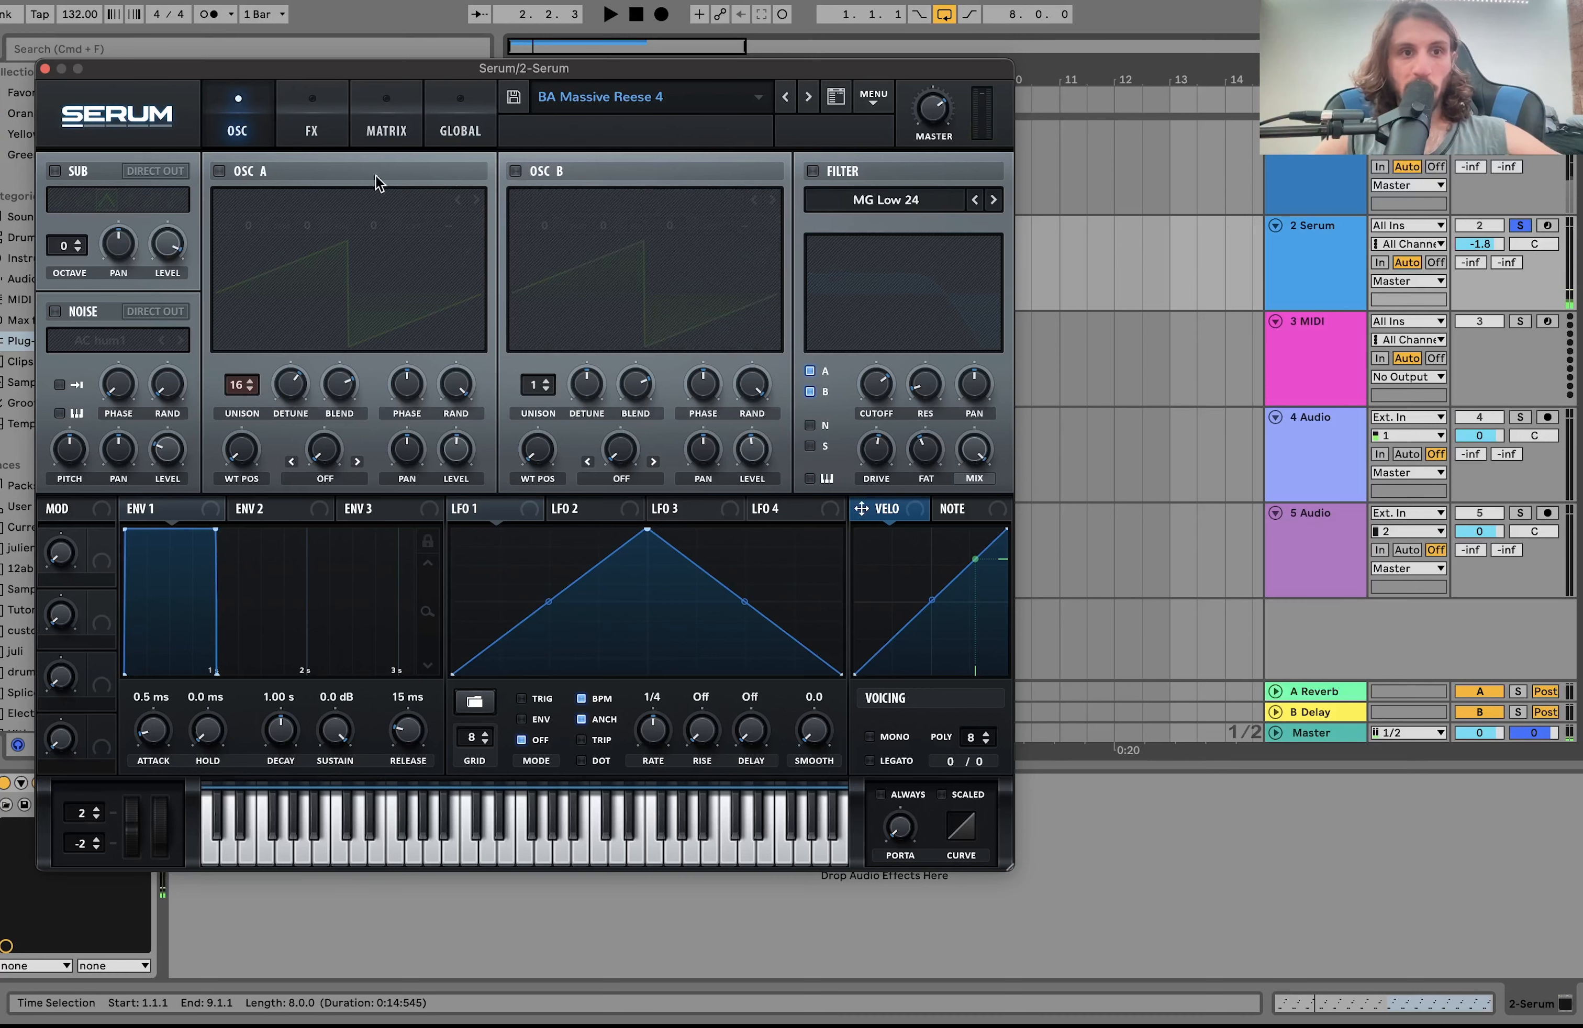
left_click(239, 171)
key("space")
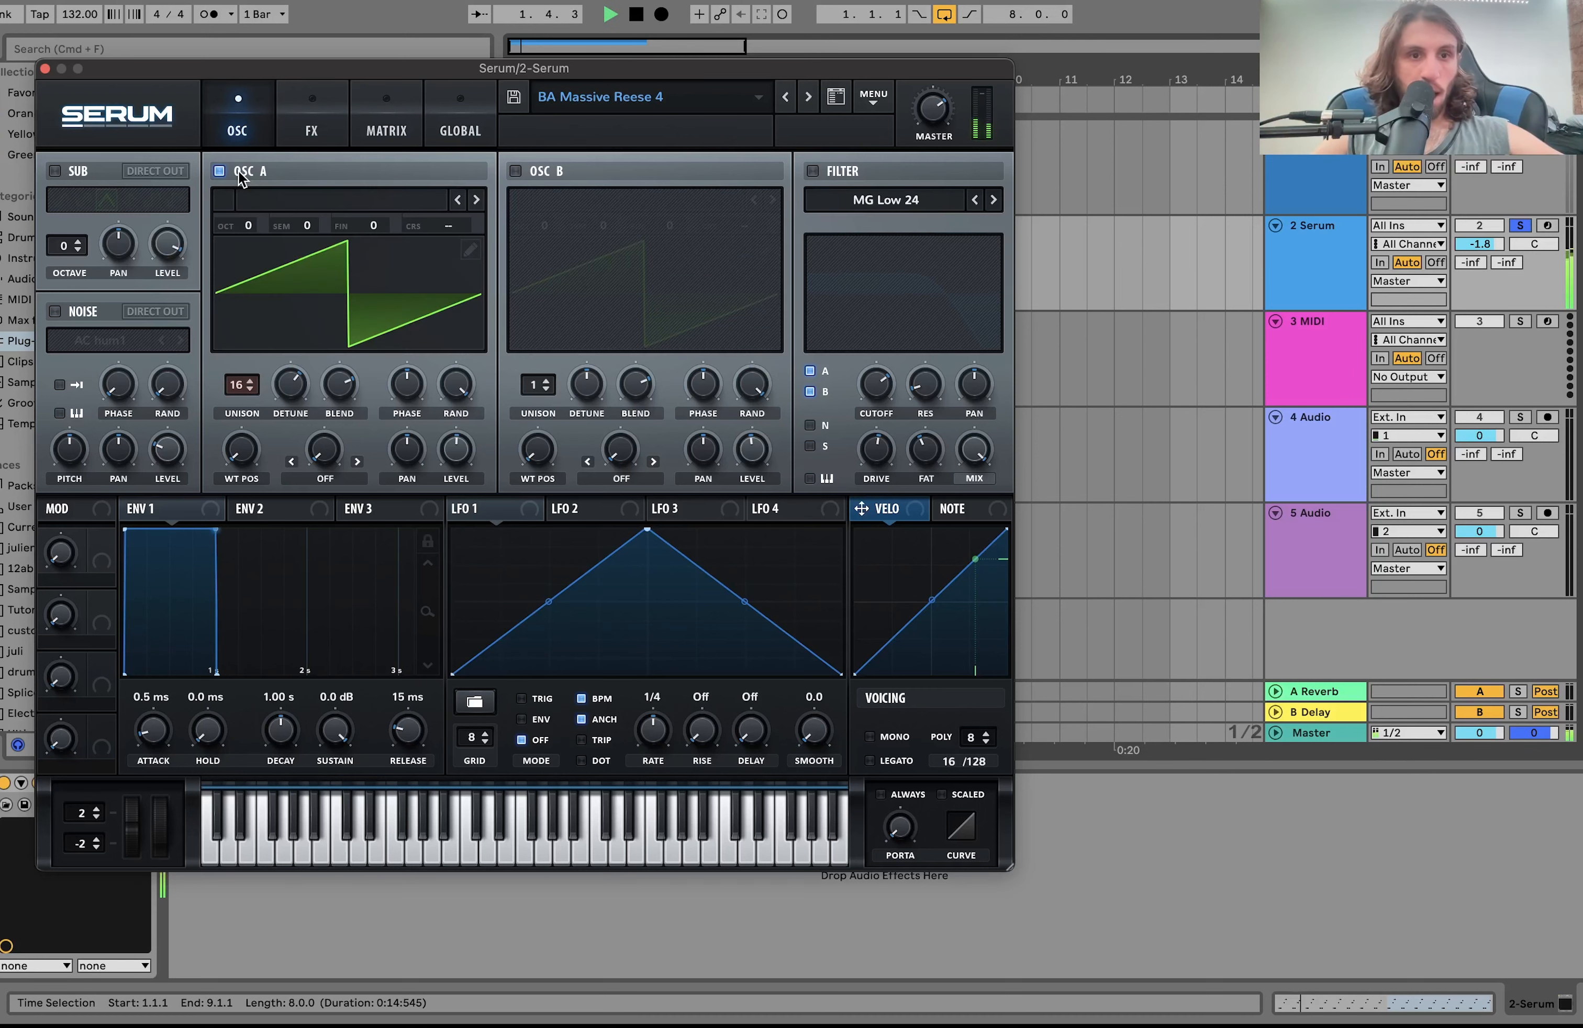
key("space")
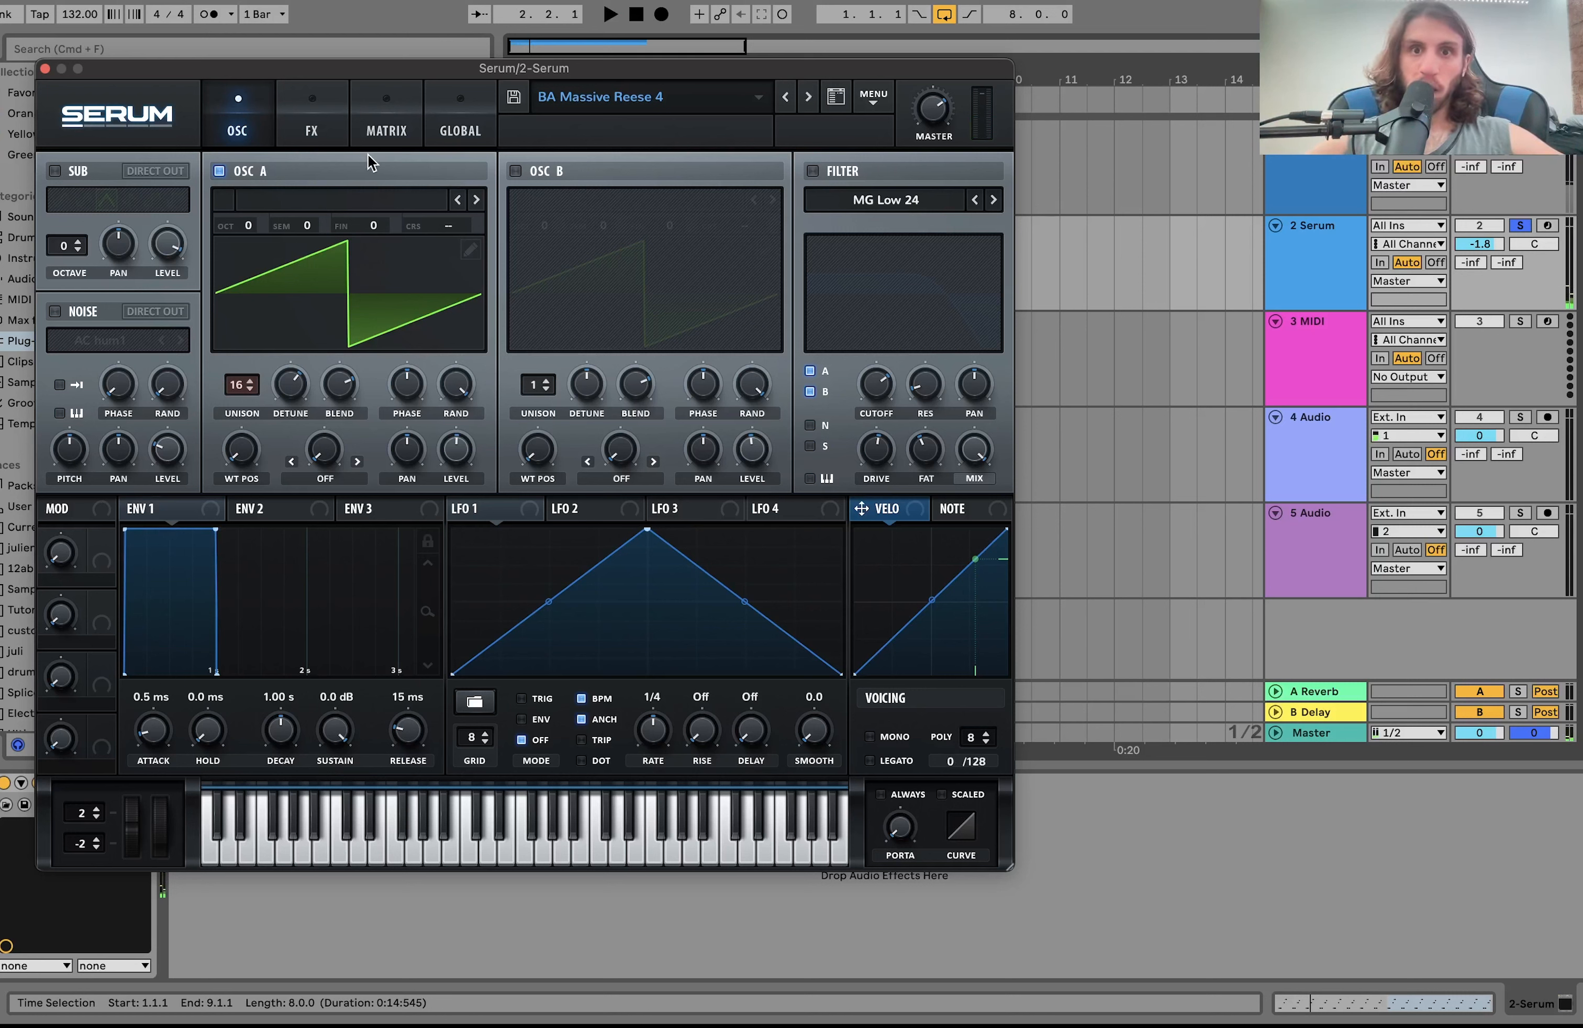
Re-enable the MG Low 24 filter and listen to oscillator A alone through it
left_click(812, 171)
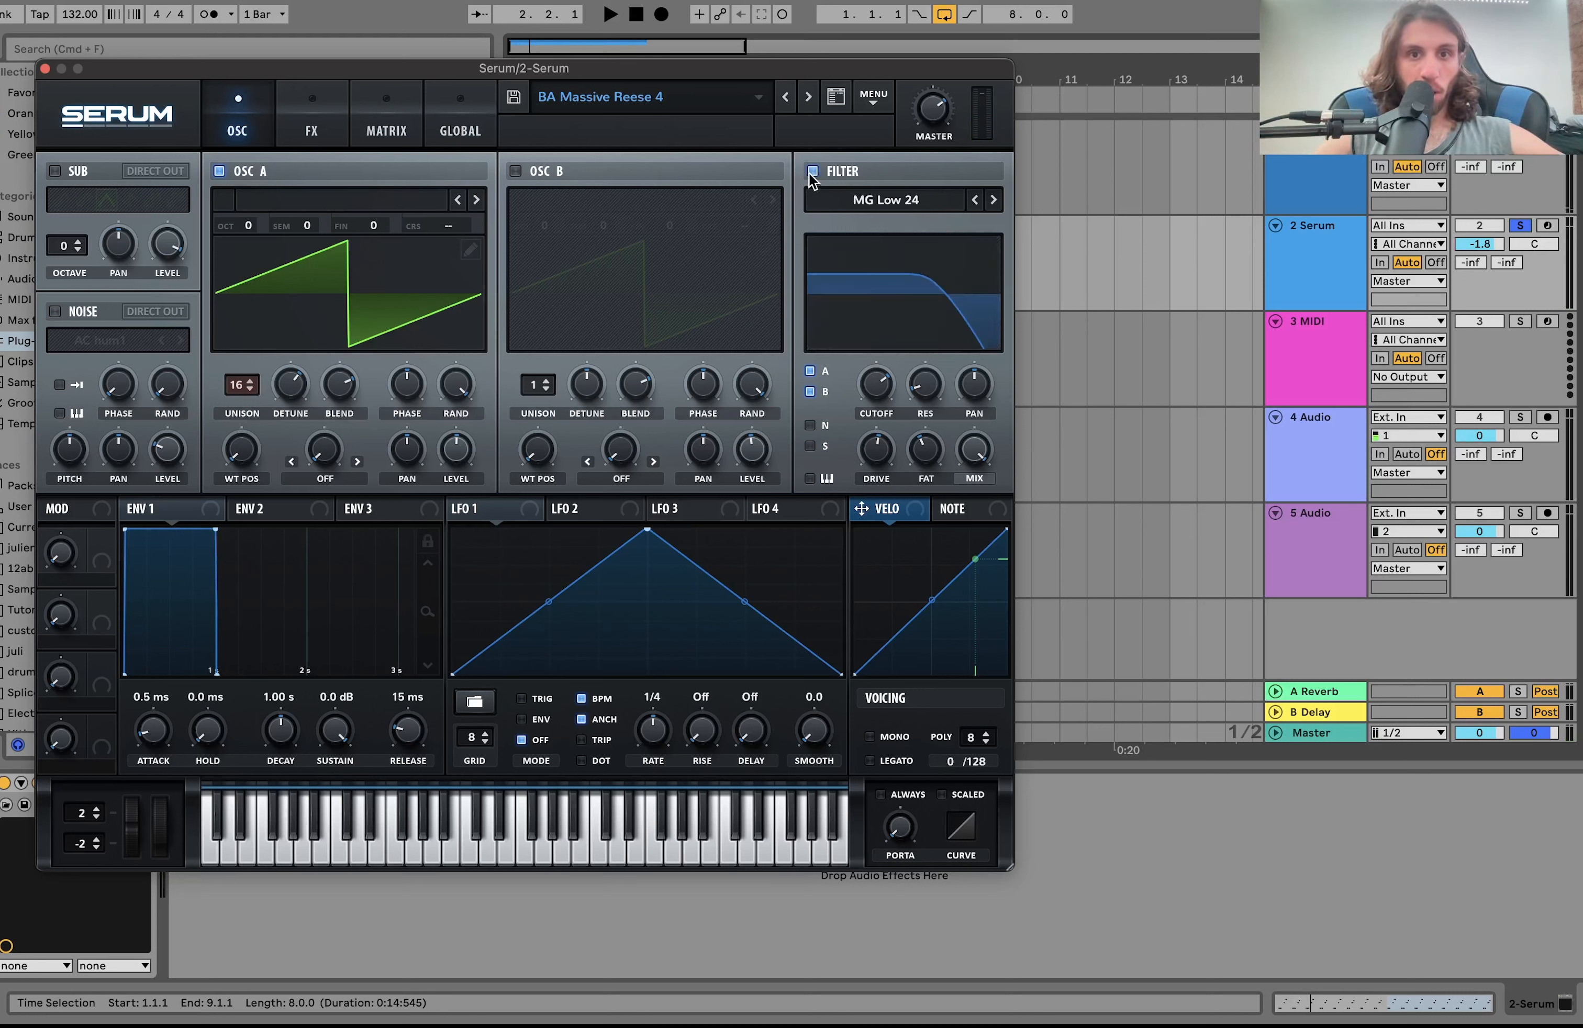
key("space")
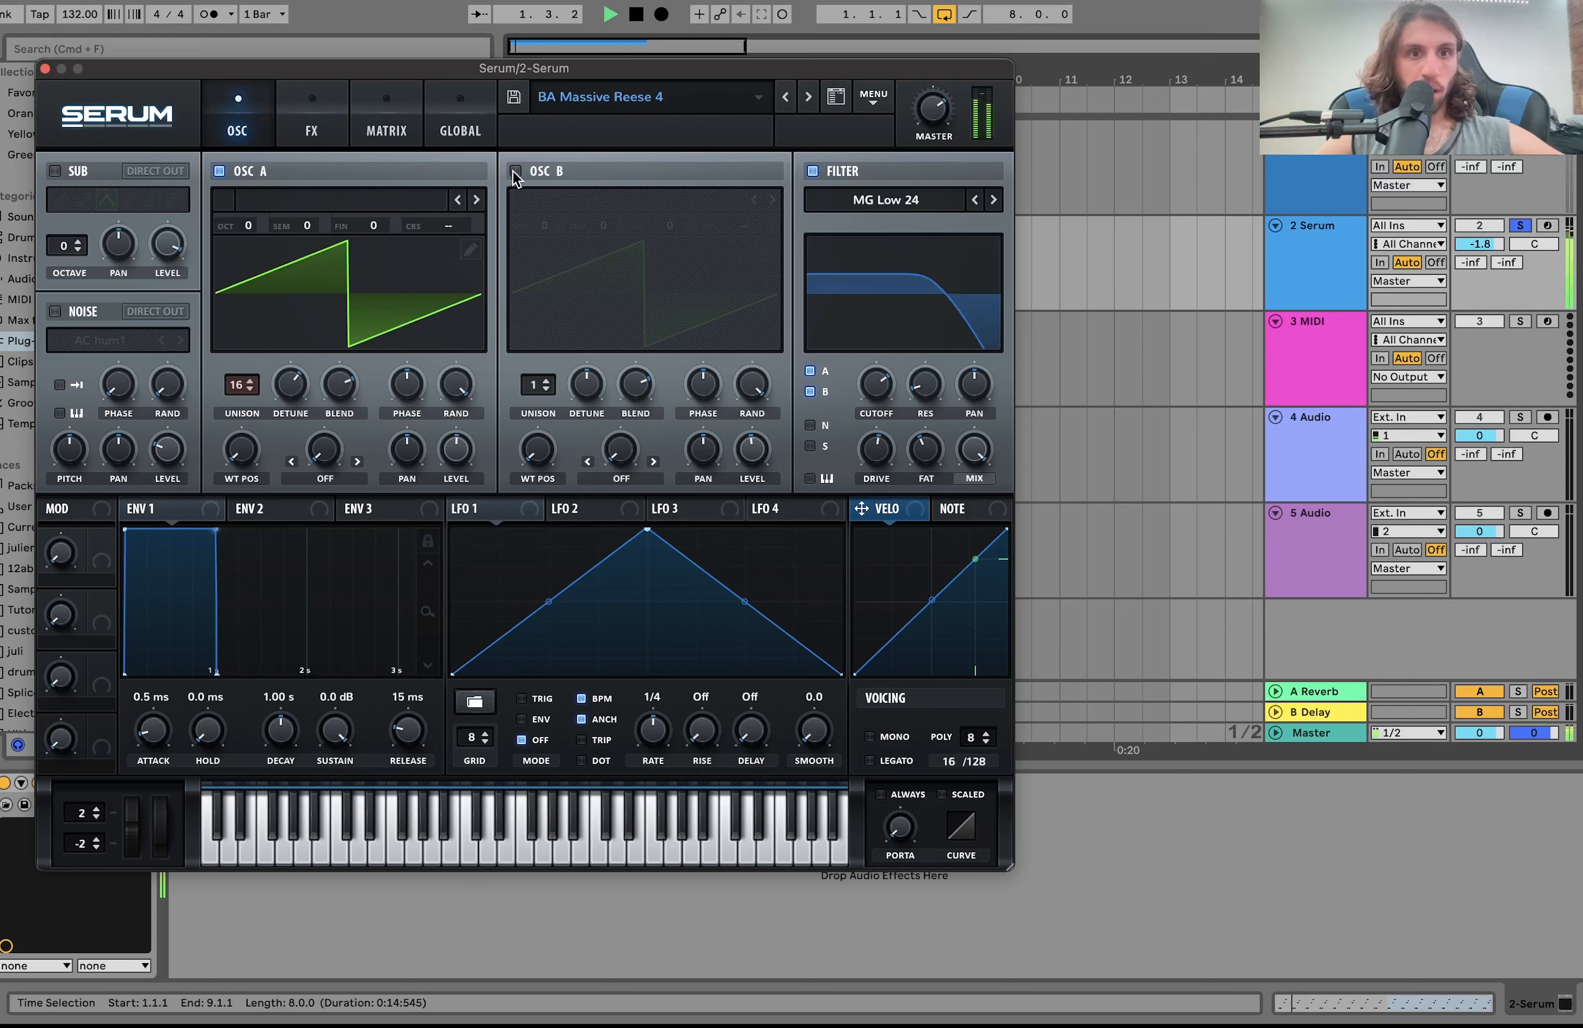
key("space")
left_click(219, 171)
left_click(515, 171)
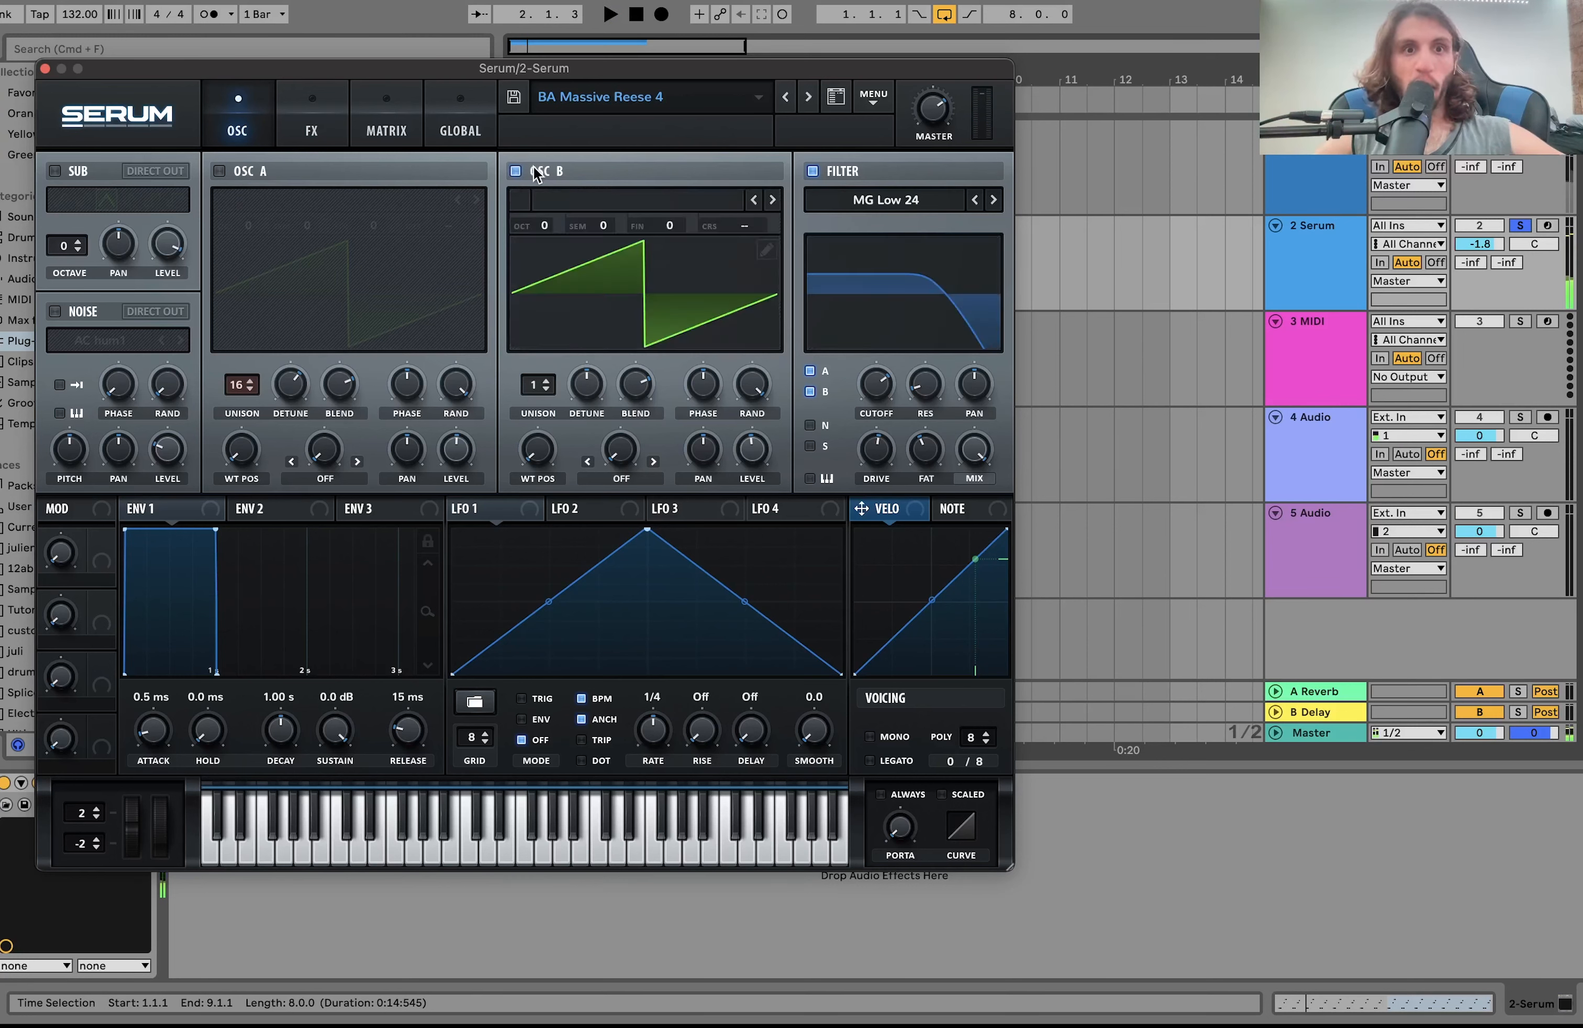
left_click(517, 171)
left_click(258, 172)
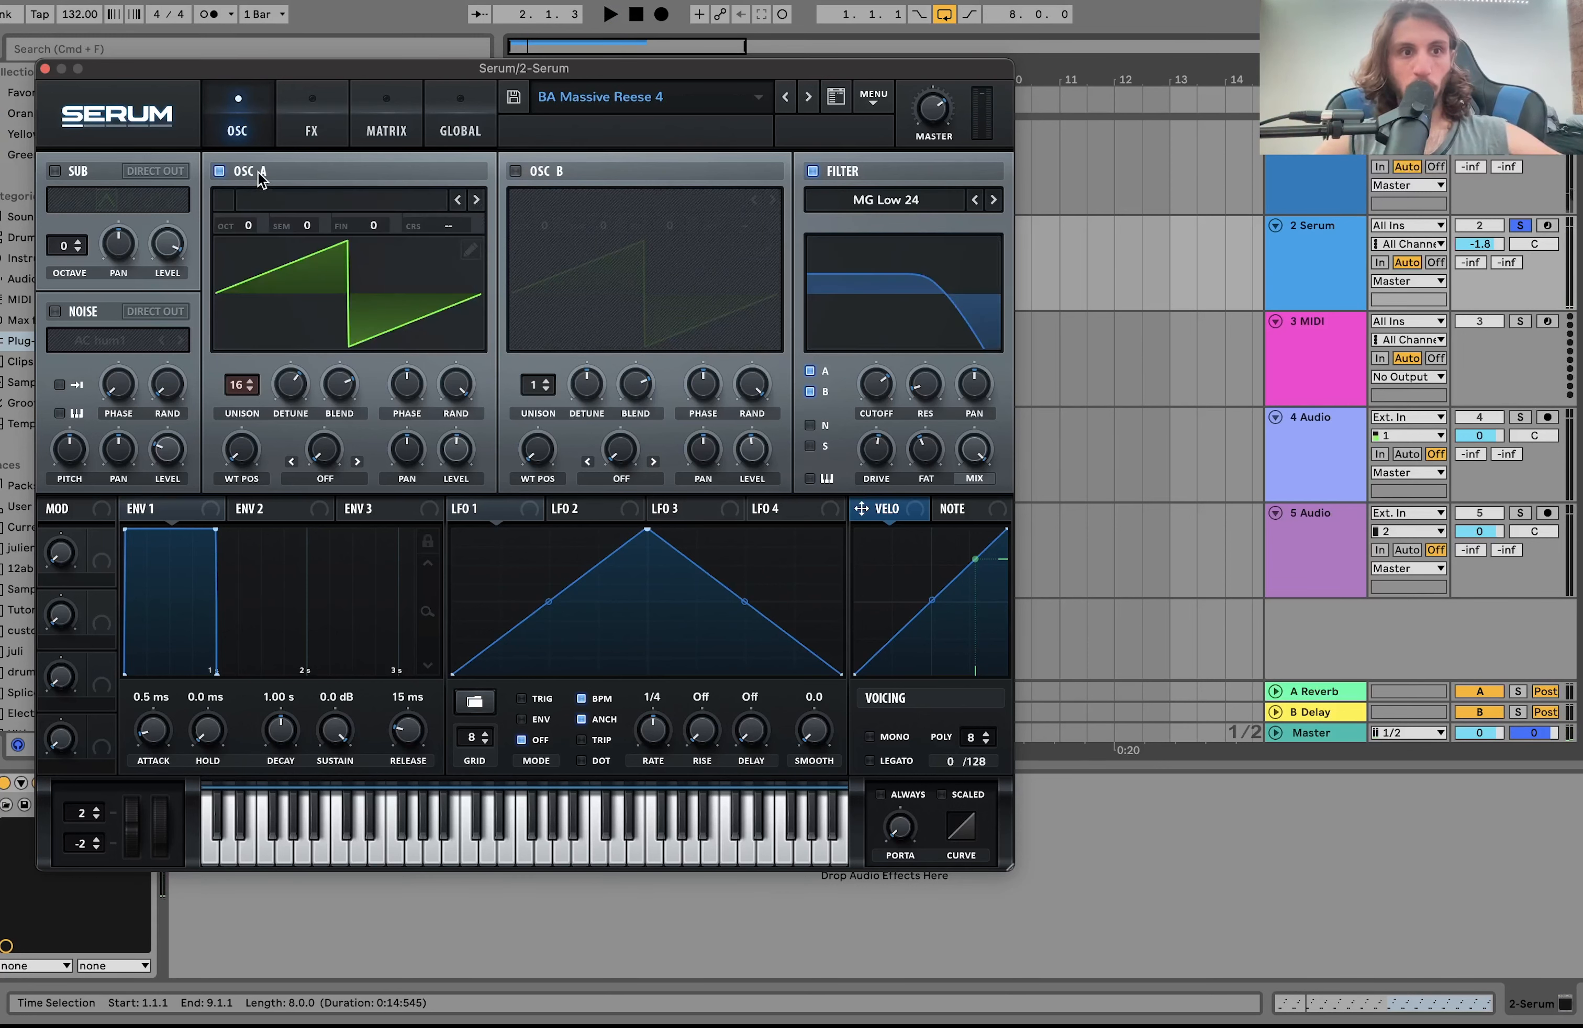
key("space")
key("space")
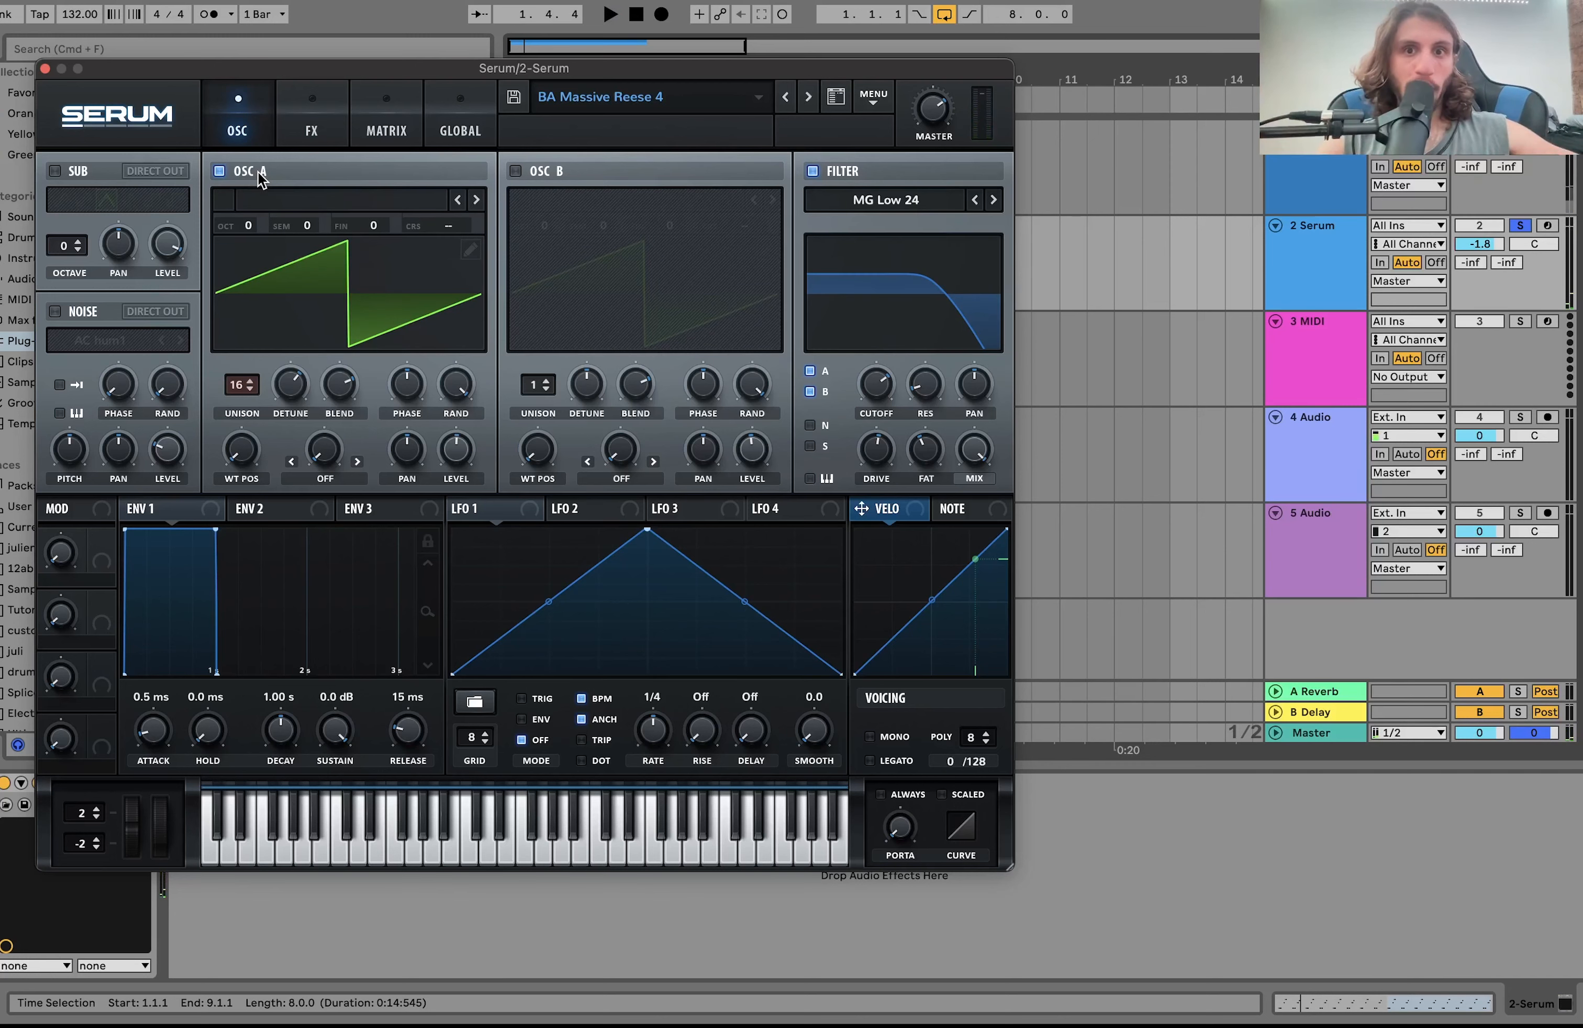
Swap oscillator A for oscillator B and listen to it alone through the filter
left_click(259, 171)
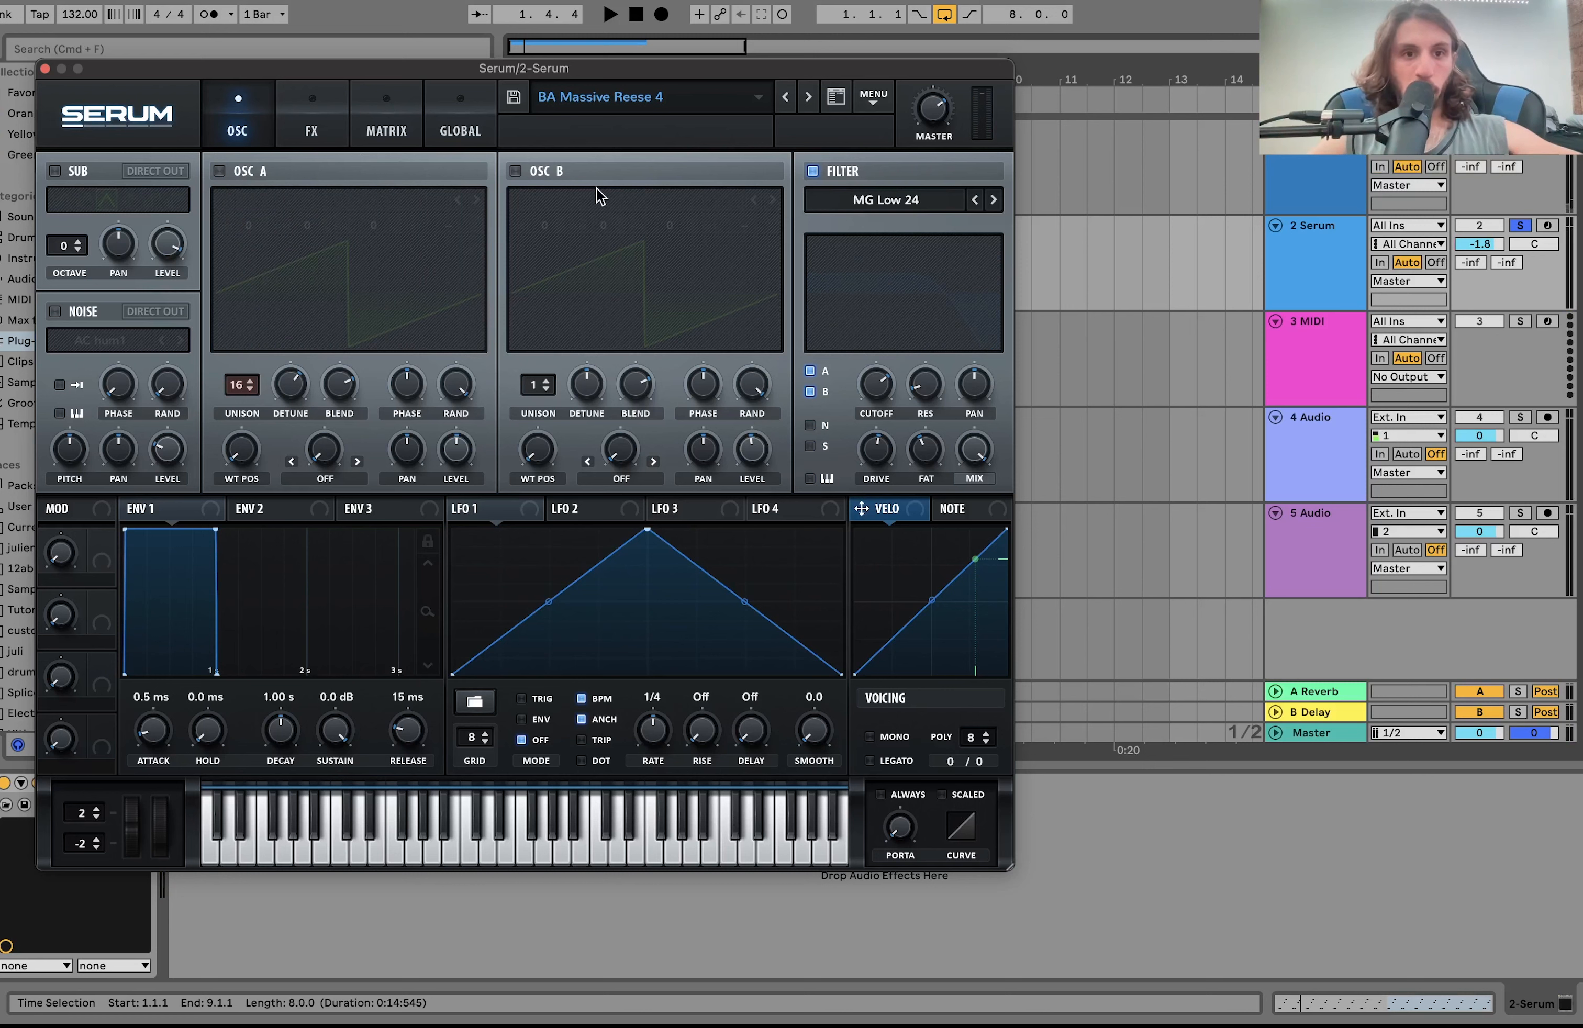
left_click(545, 171)
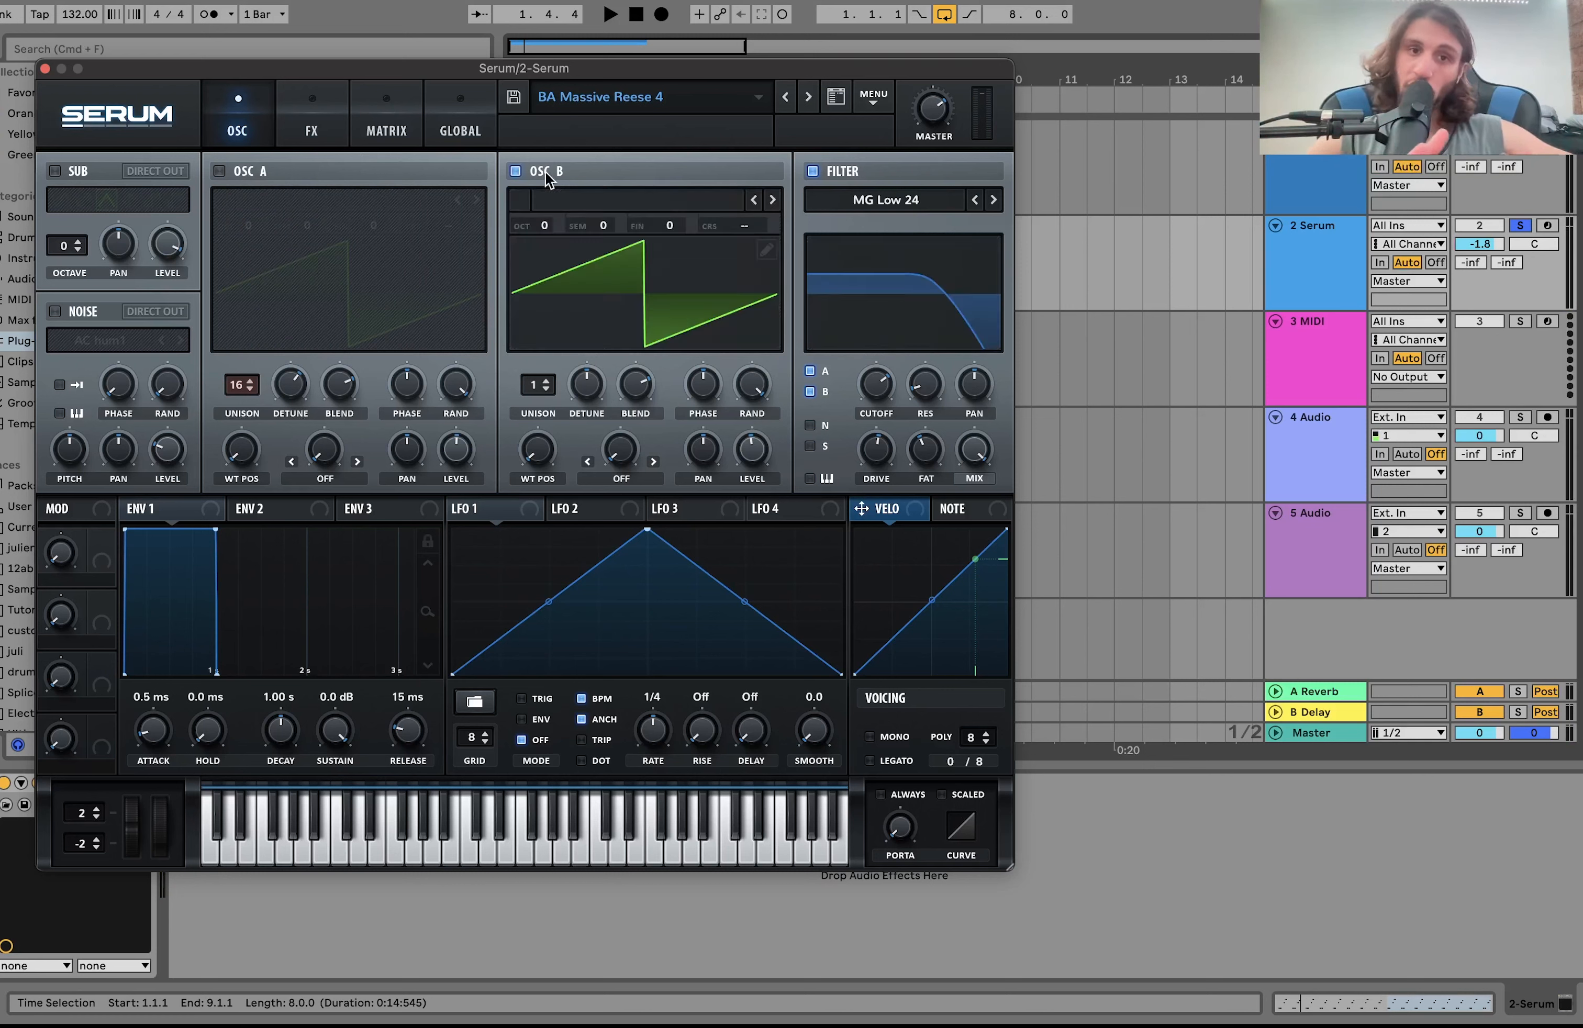
key("space")
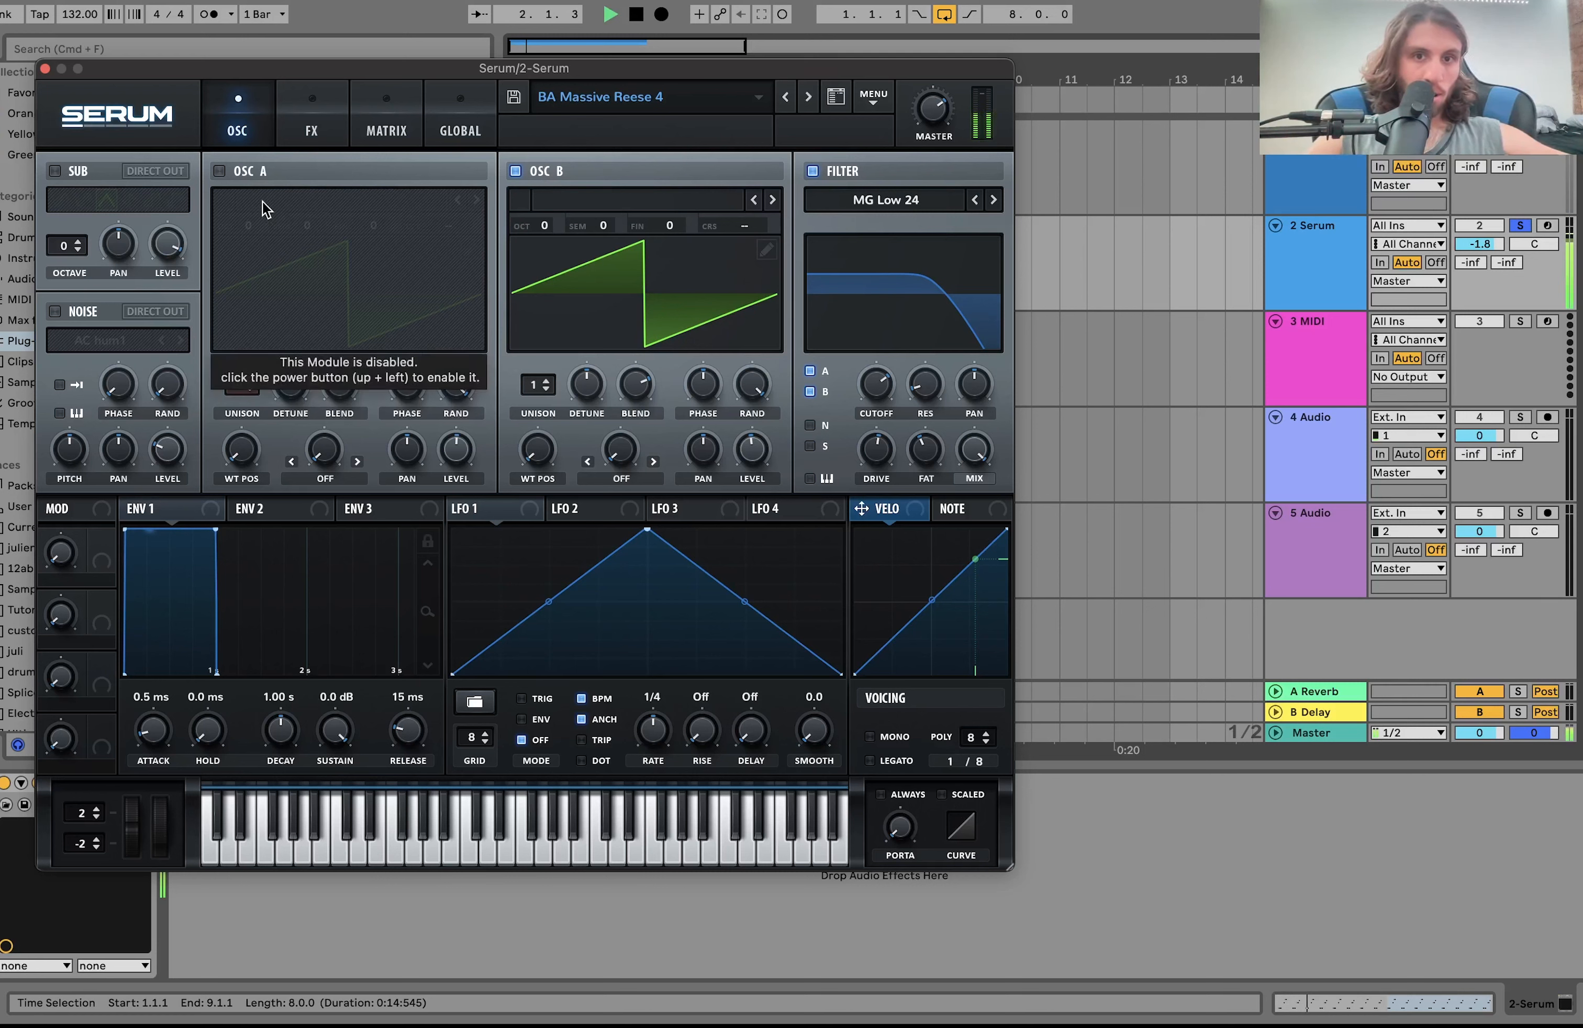
key("space")
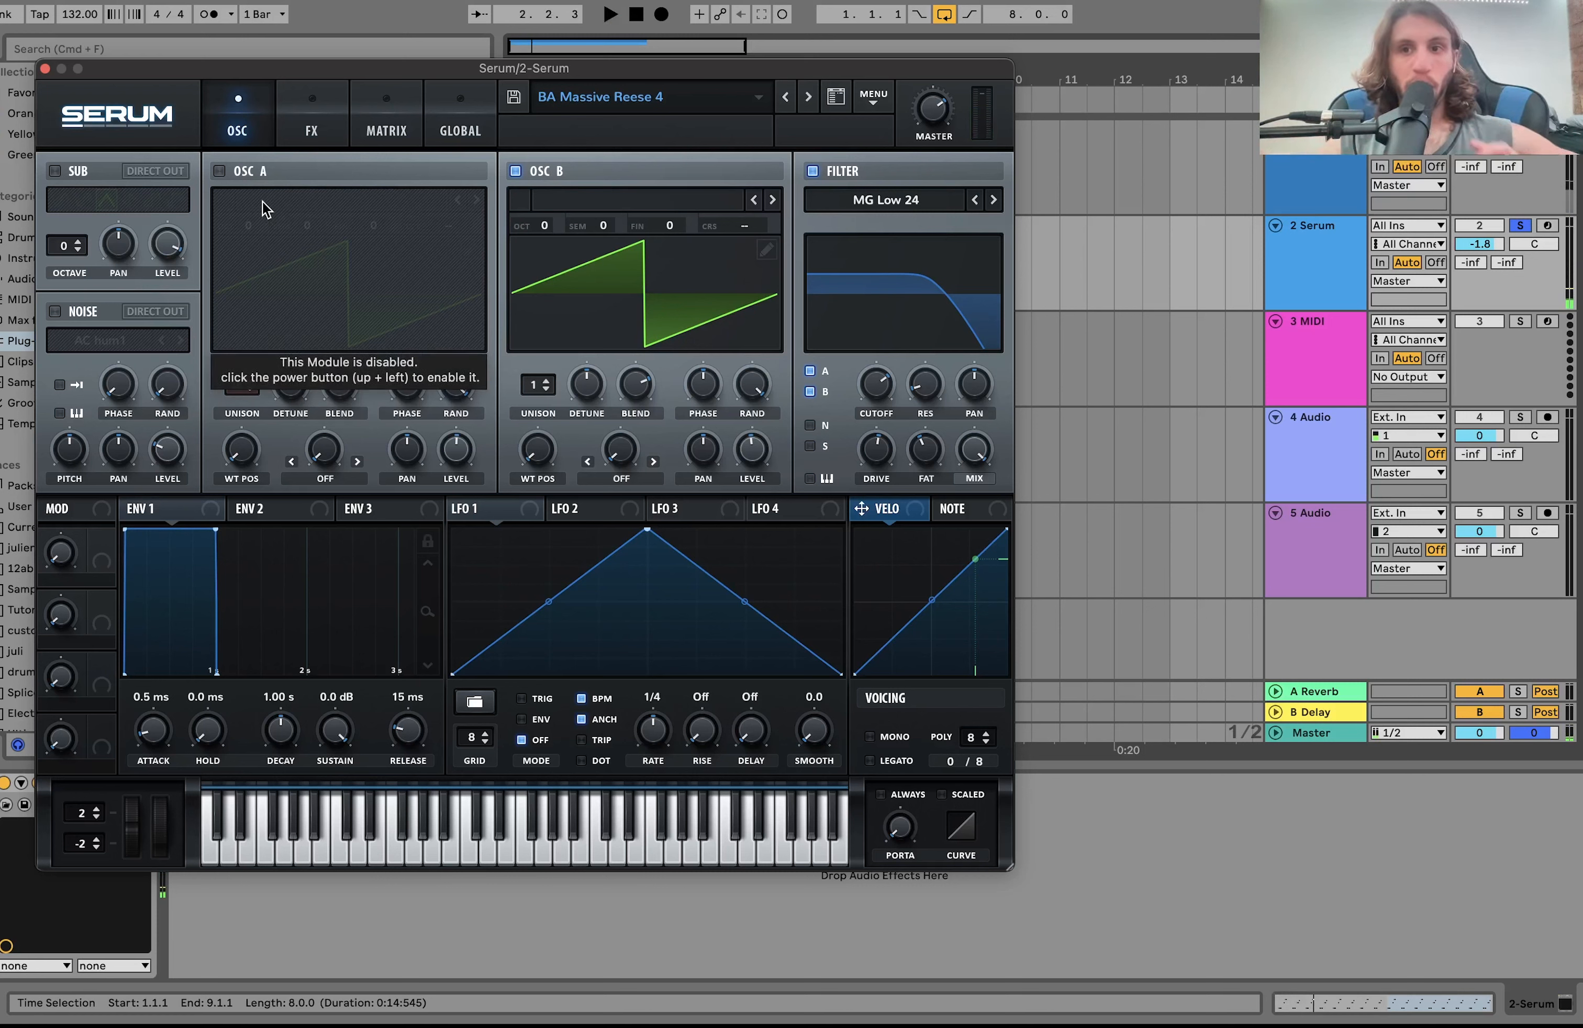
Re-enable oscillator A and listen to both saw oscillators together through the filter
left_click(244, 170)
key("space")
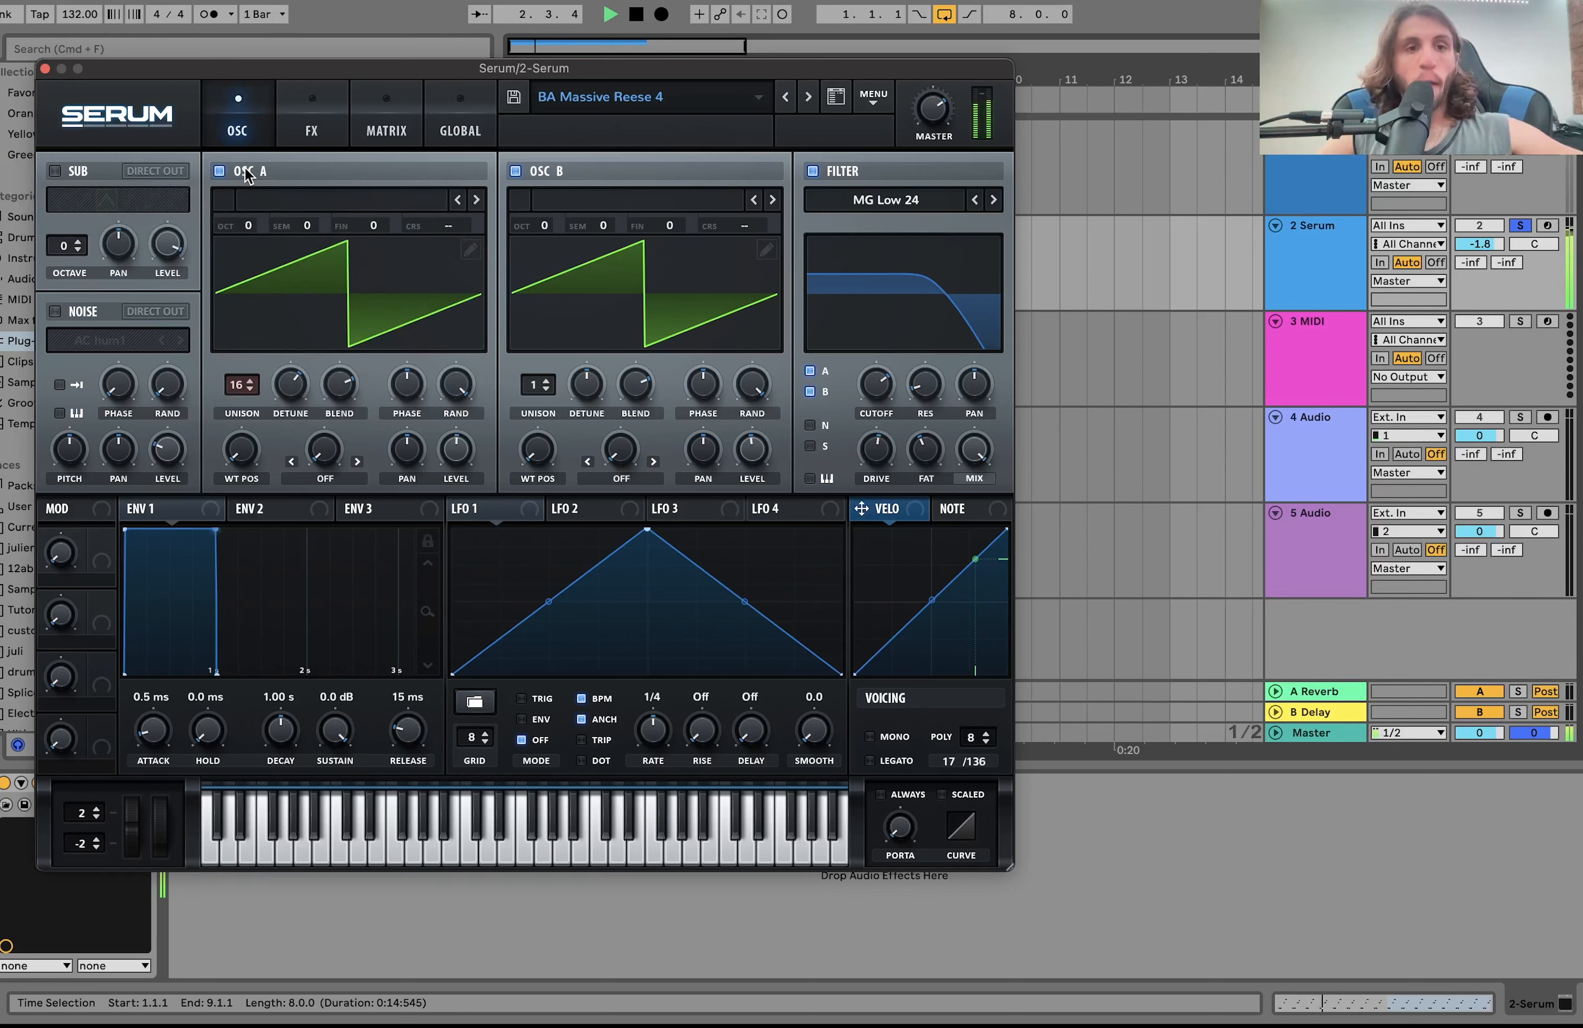
key("space")
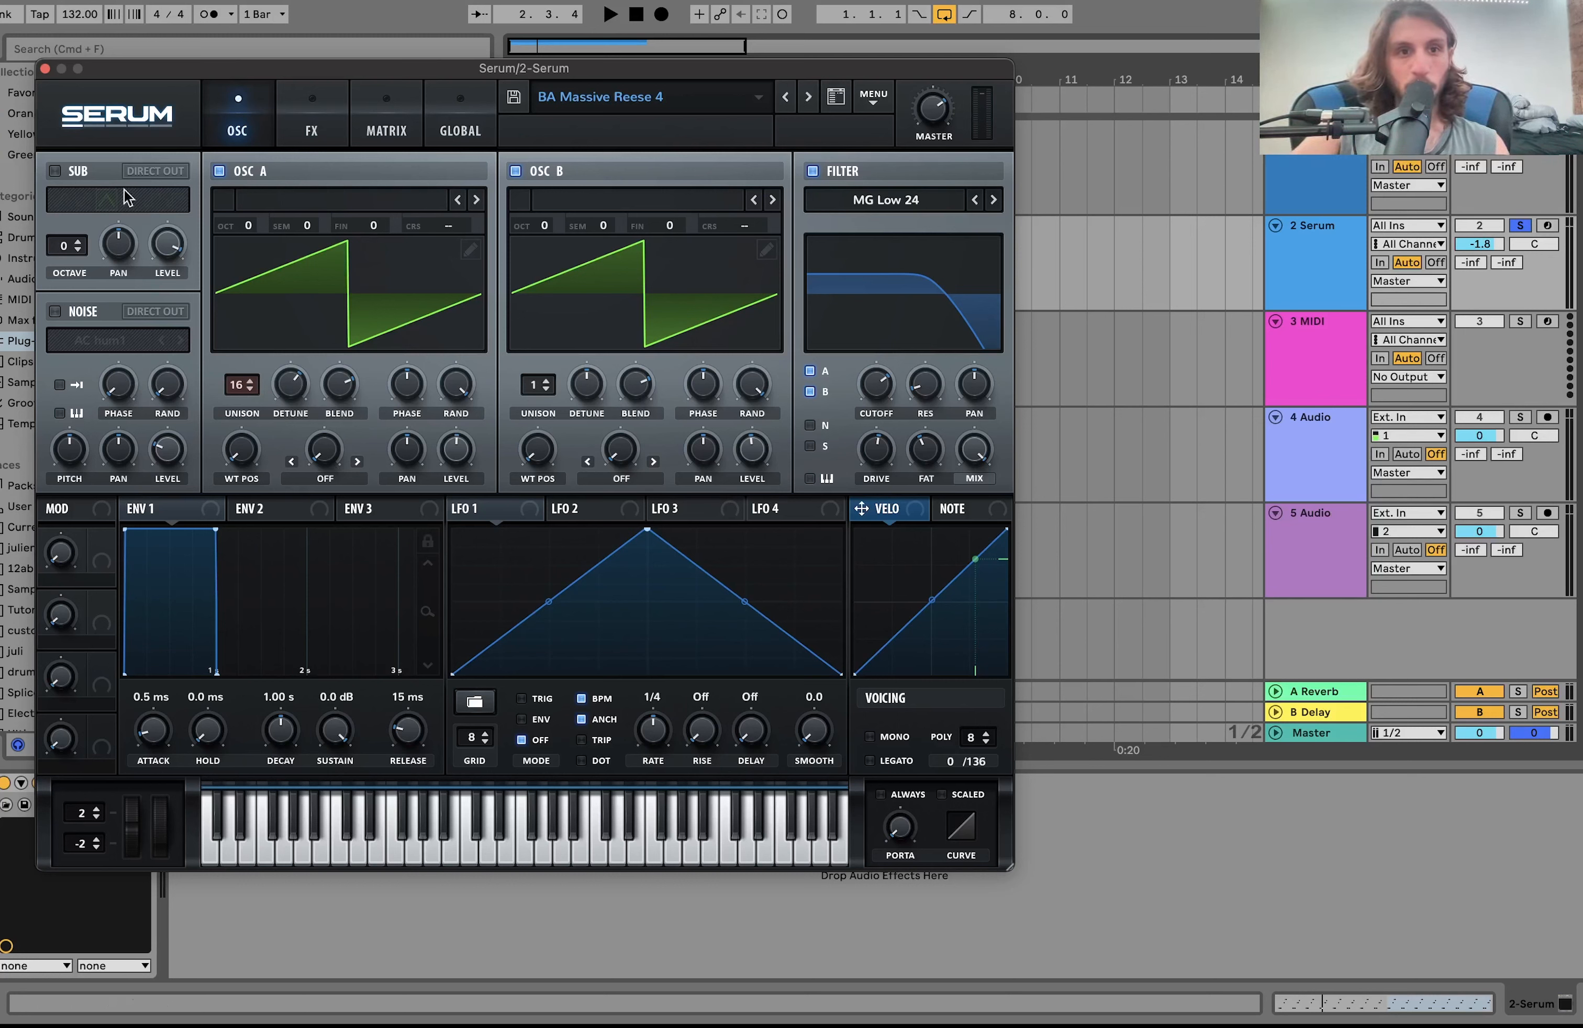
Re-enable the triangle sub oscillator and listen to the bass with it
left_click(56, 171)
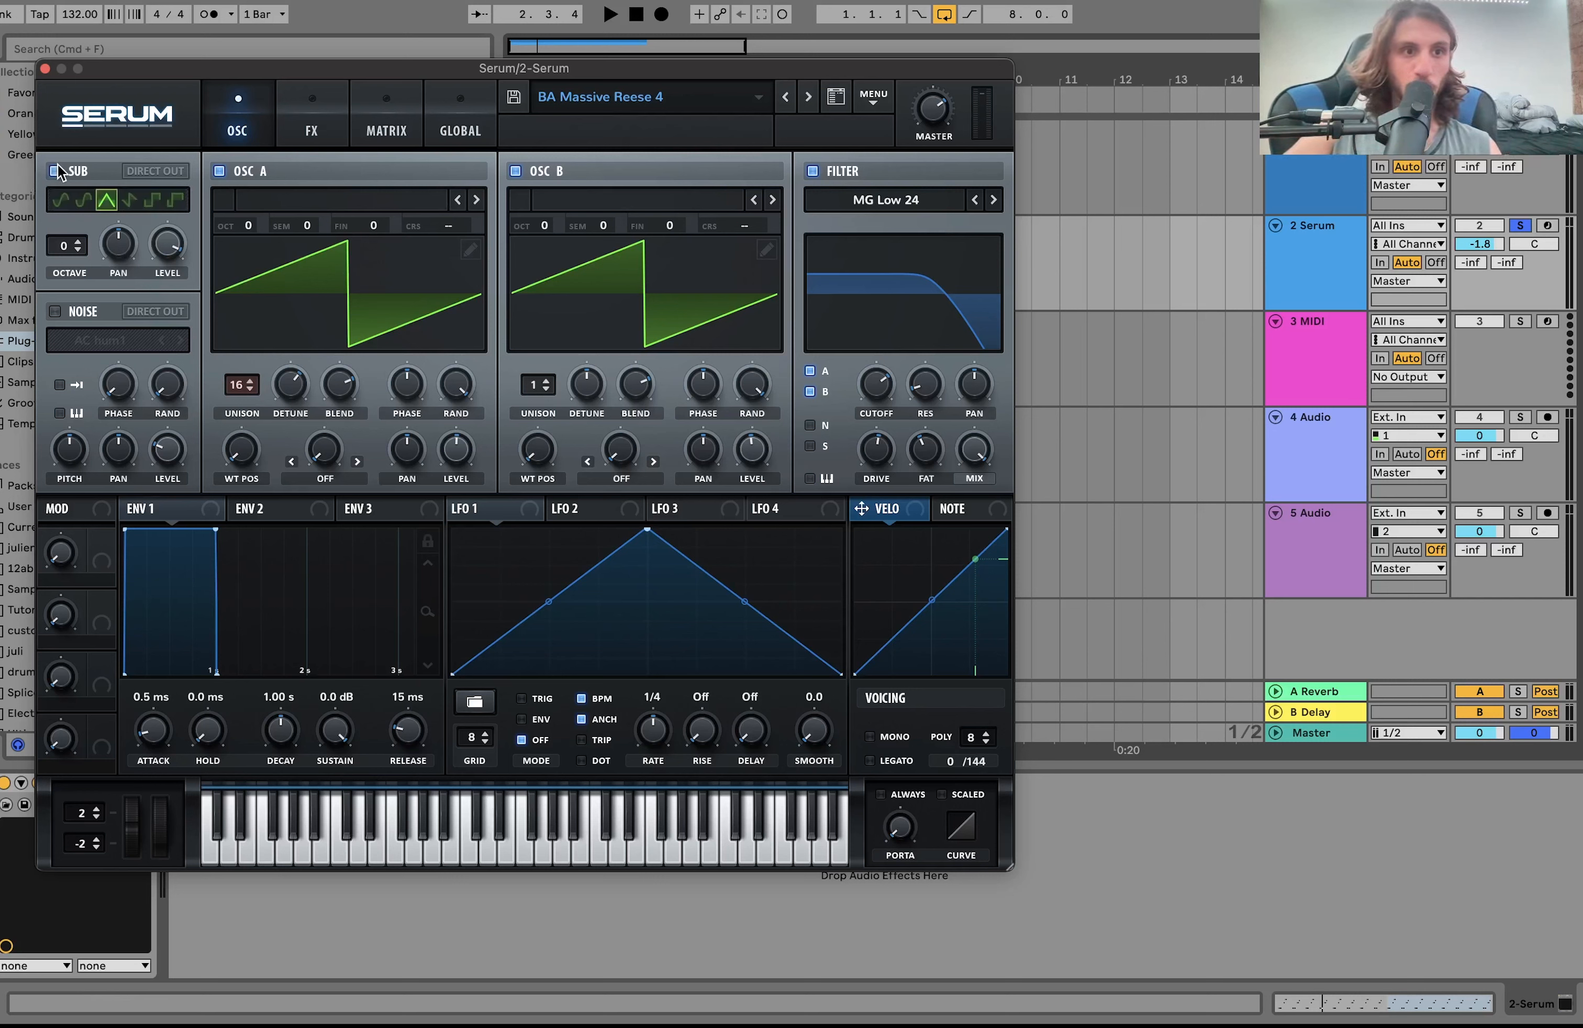
key("space")
key("space")
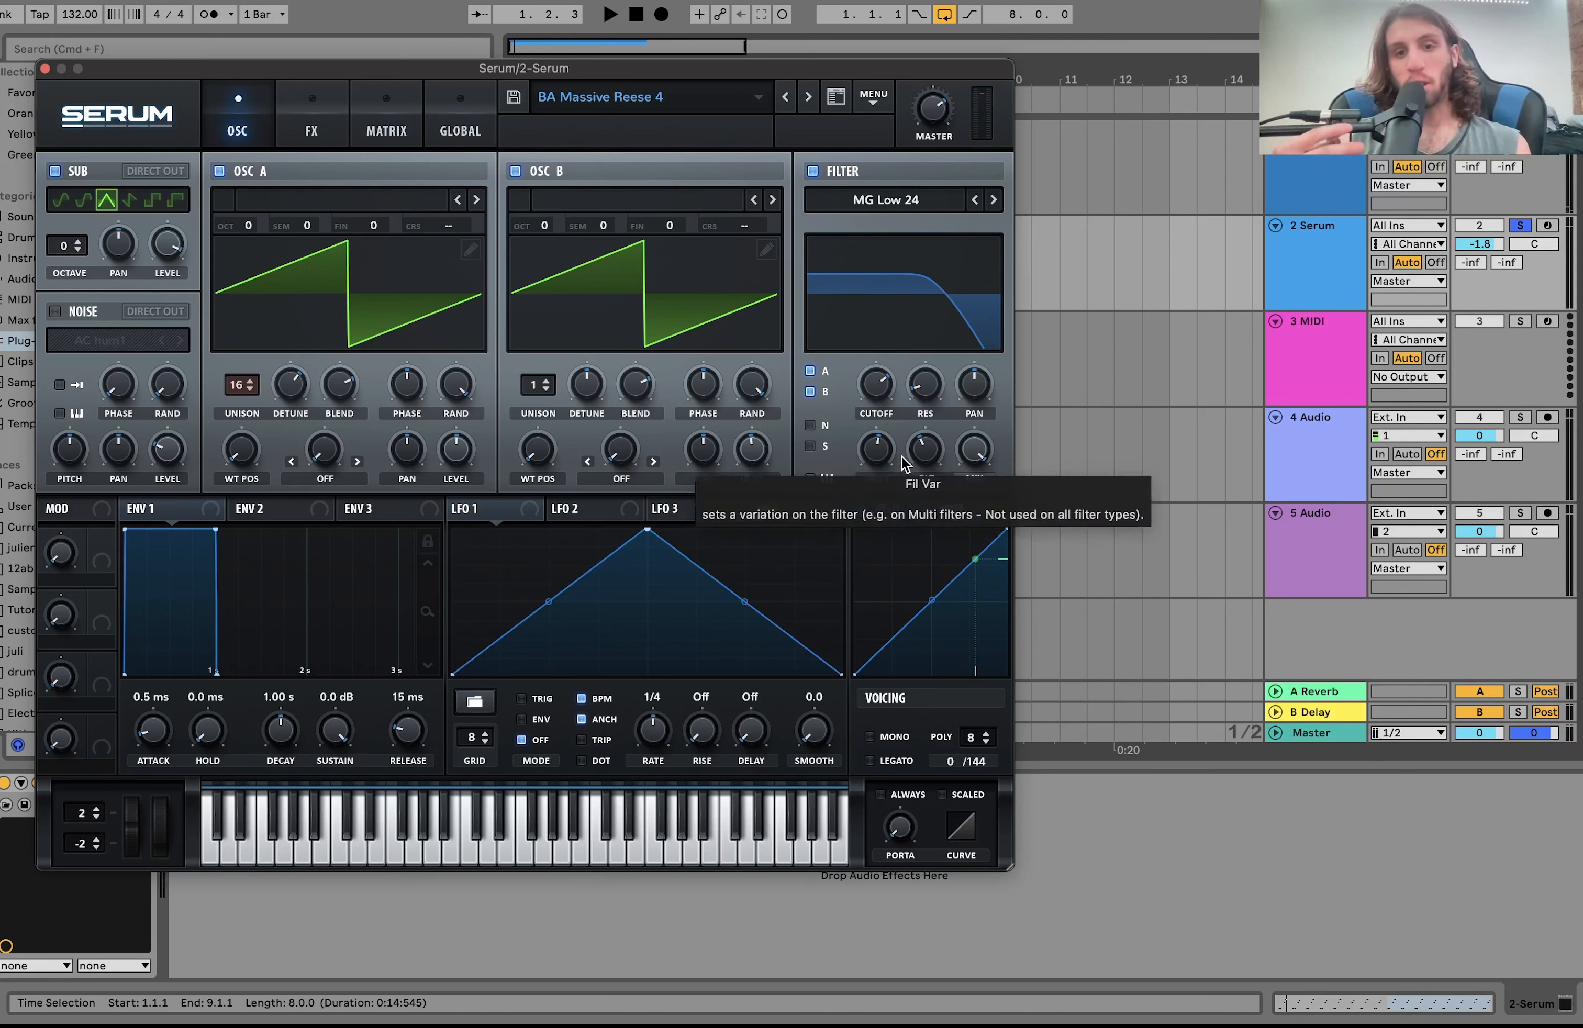
Play the complete bass patch, check its effects page, and close the plugin window
key("space")
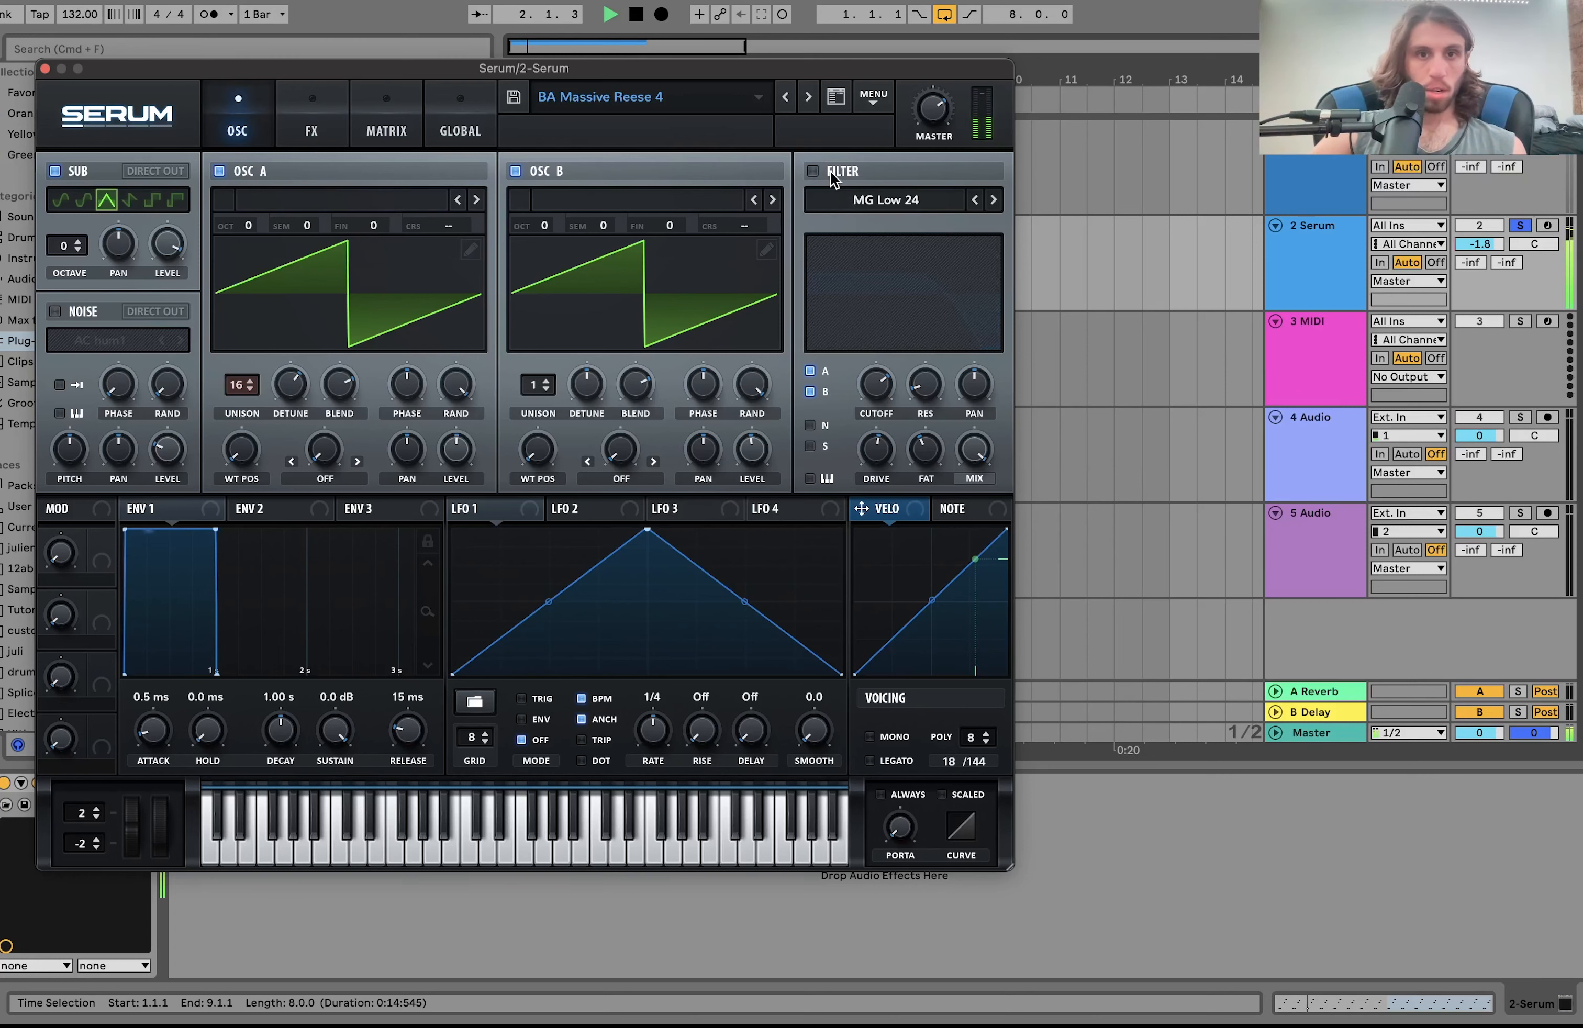
left_click(311, 131)
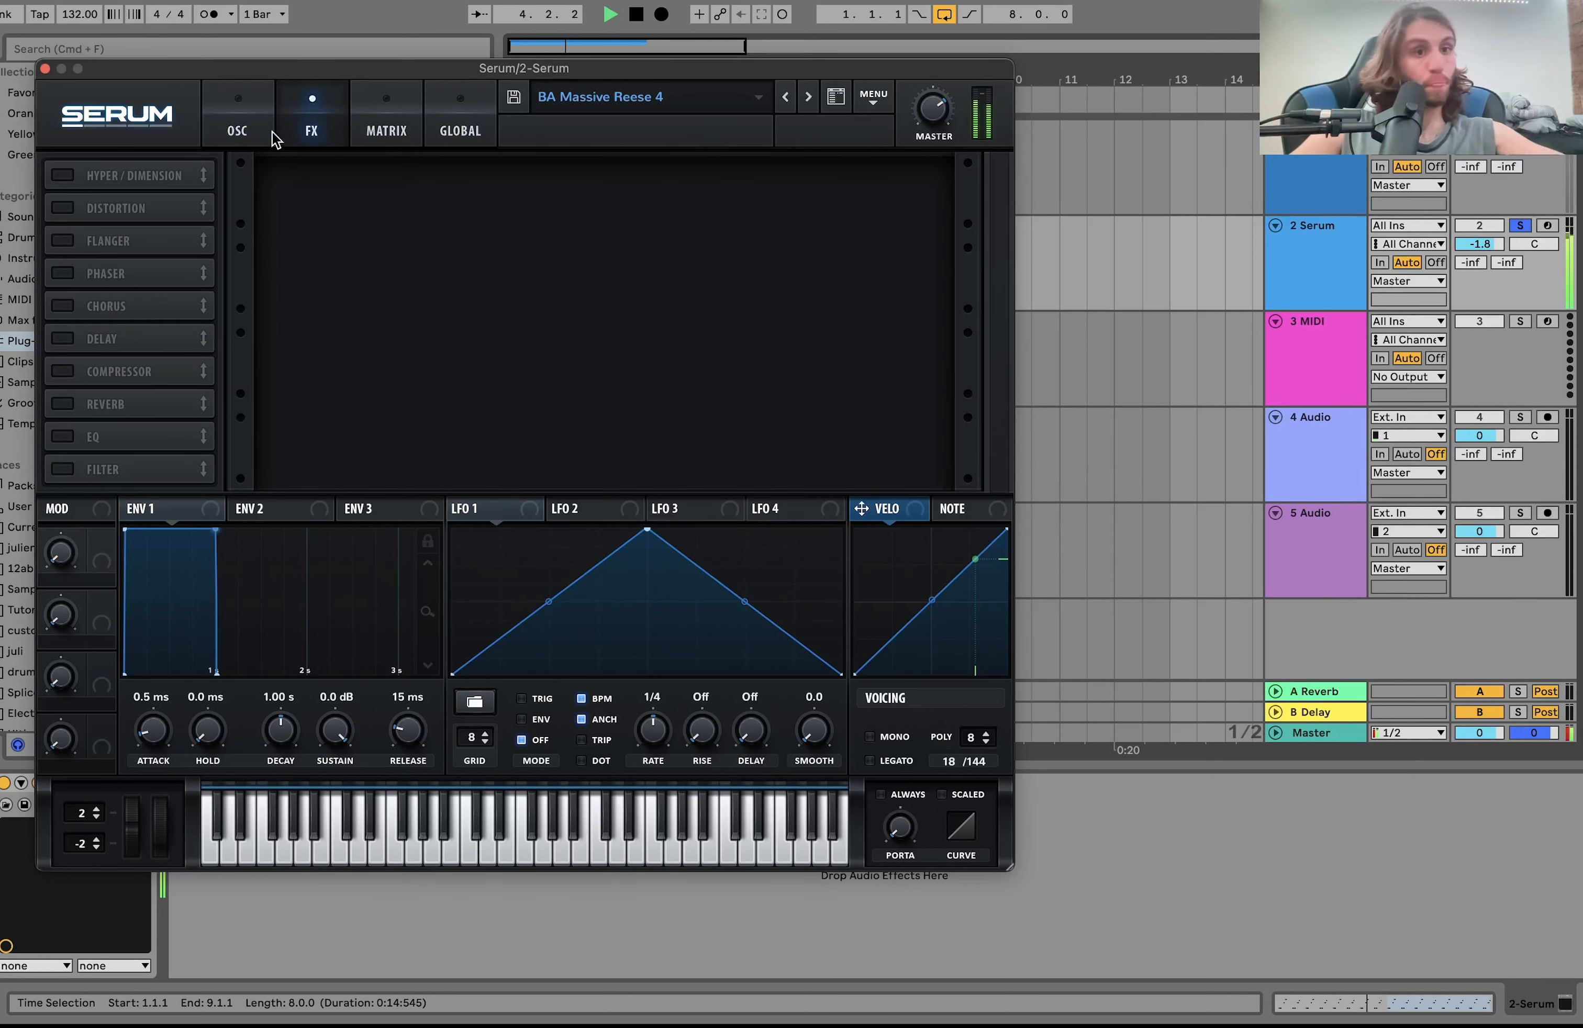
left_click(237, 130)
left_click(44, 69)
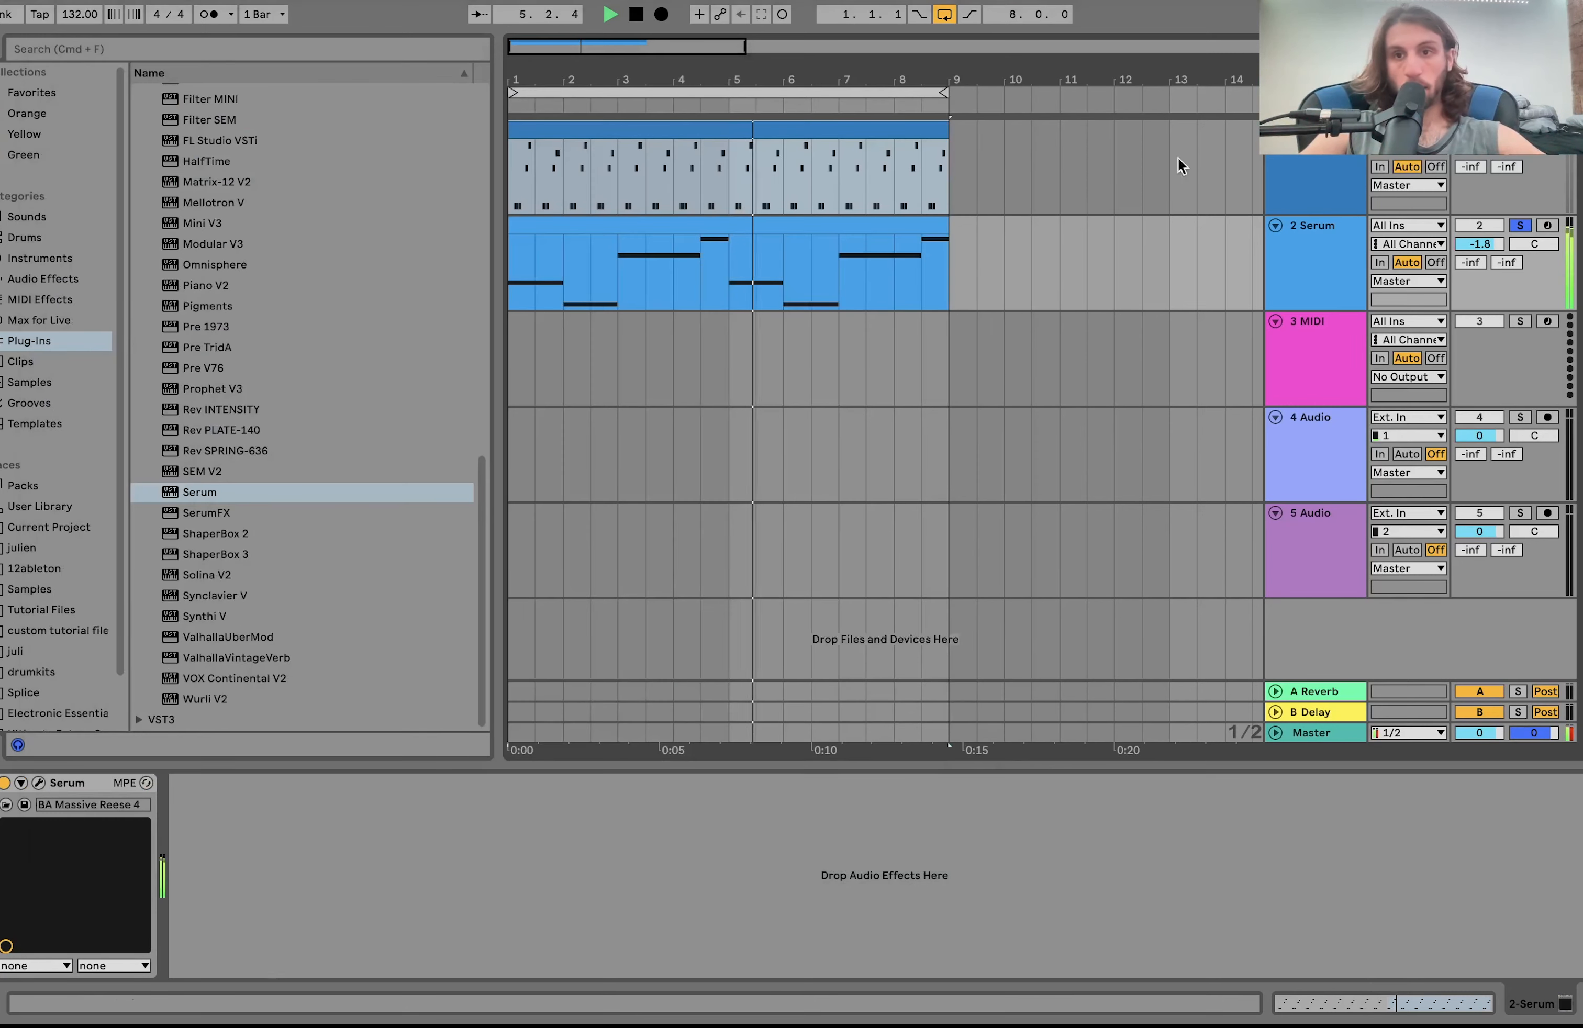
Turn off the bass track's solo and listen to the bass together with the lead
key("space")
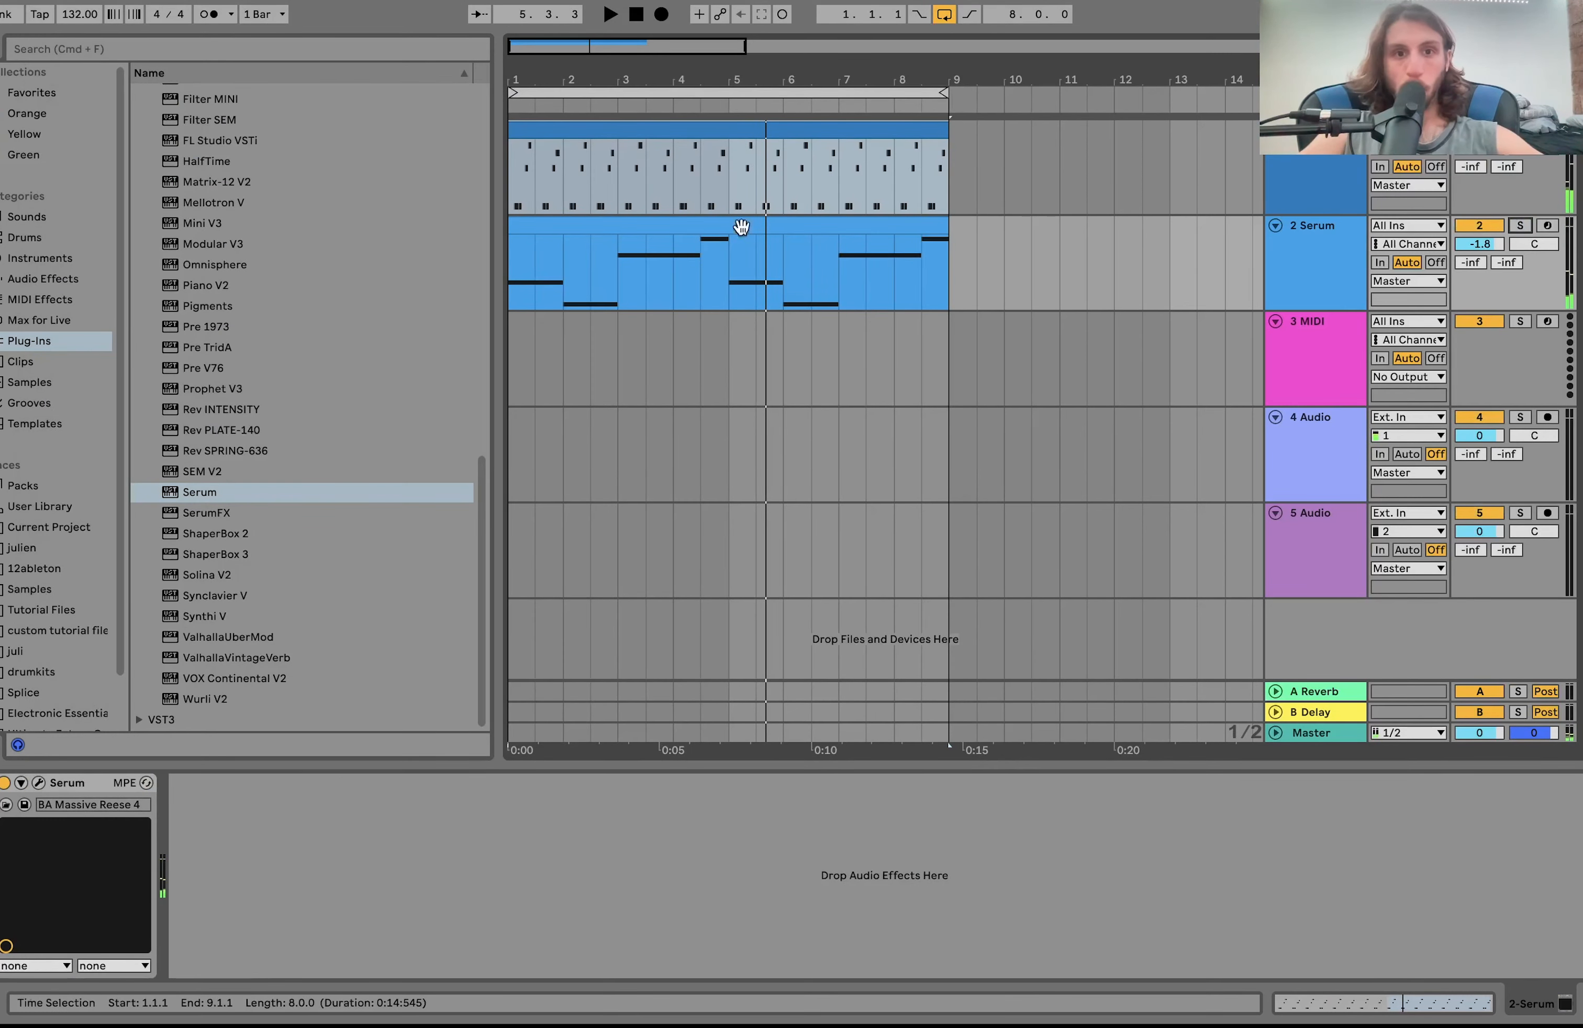
key("space")
left_click(1304, 267)
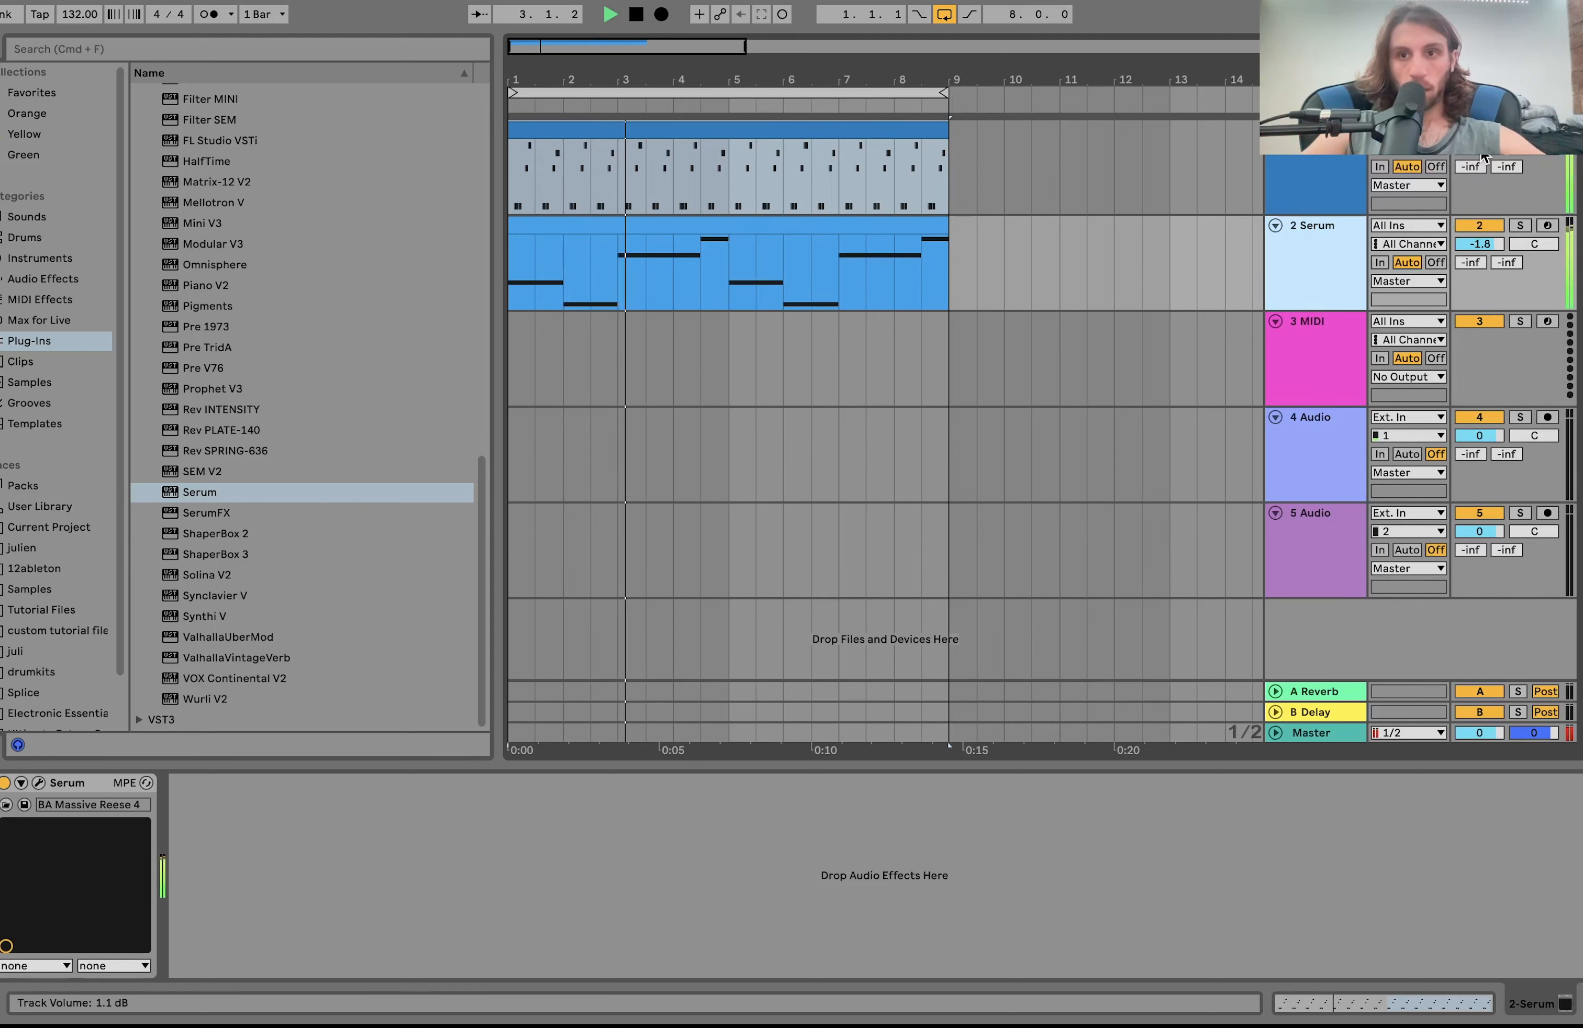
key("space")
Load a new Serum instance on the empty third MIDI track and close its window
left_click(1353, 348)
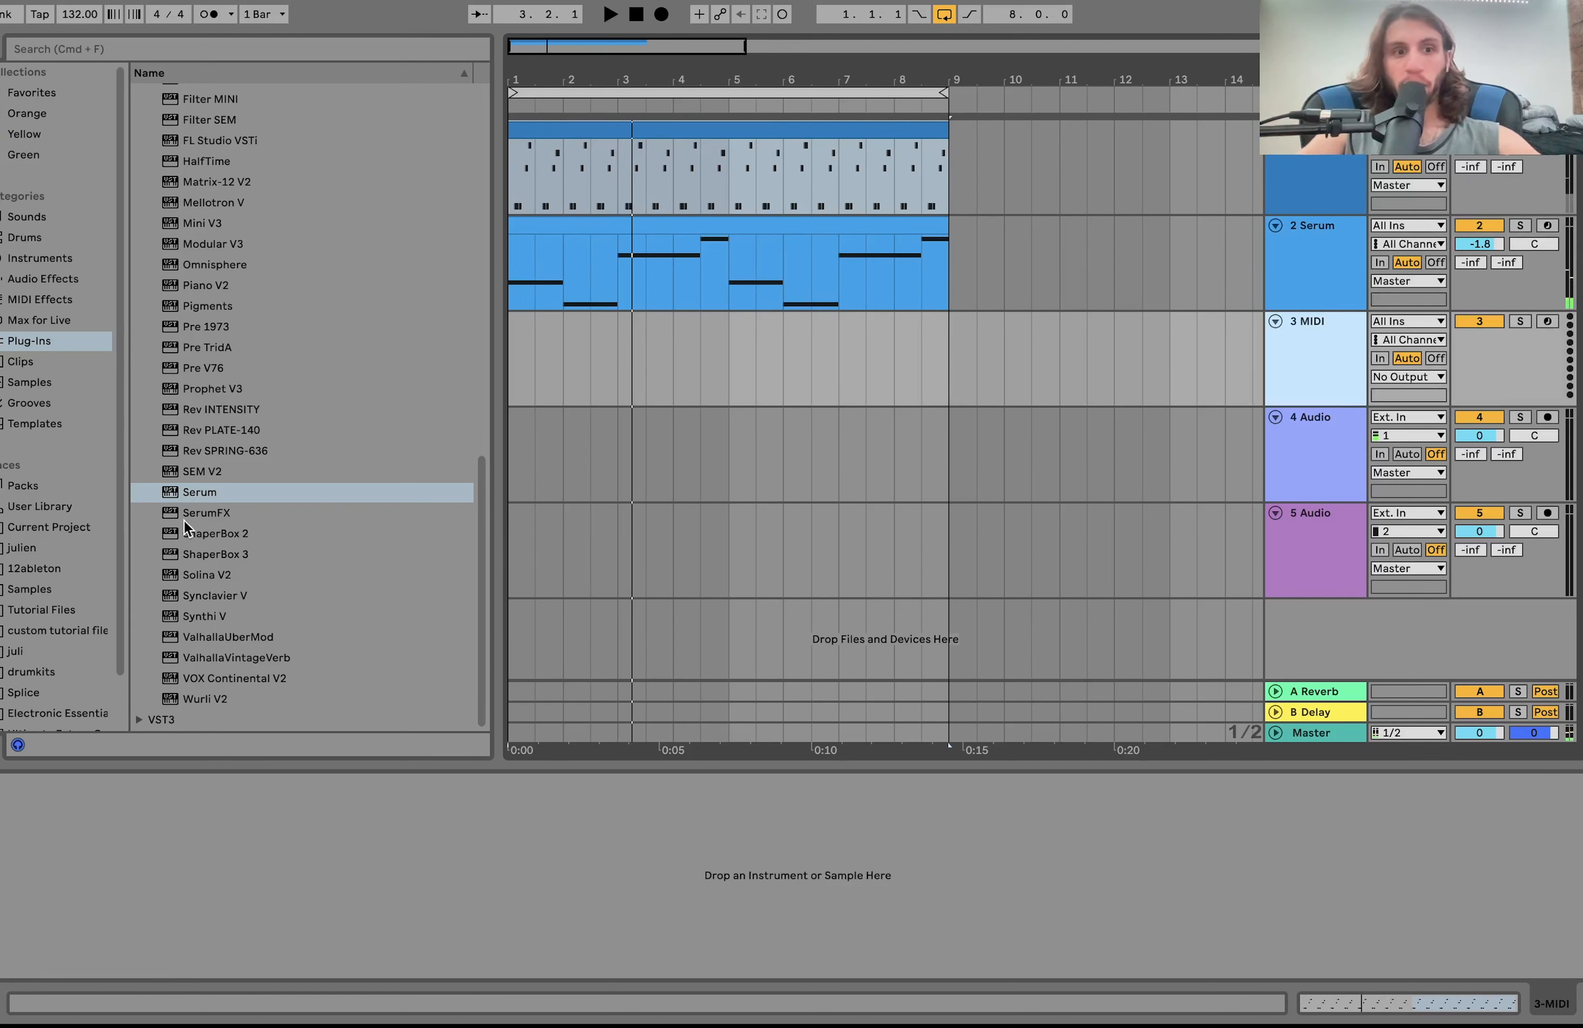
double_click(189, 494)
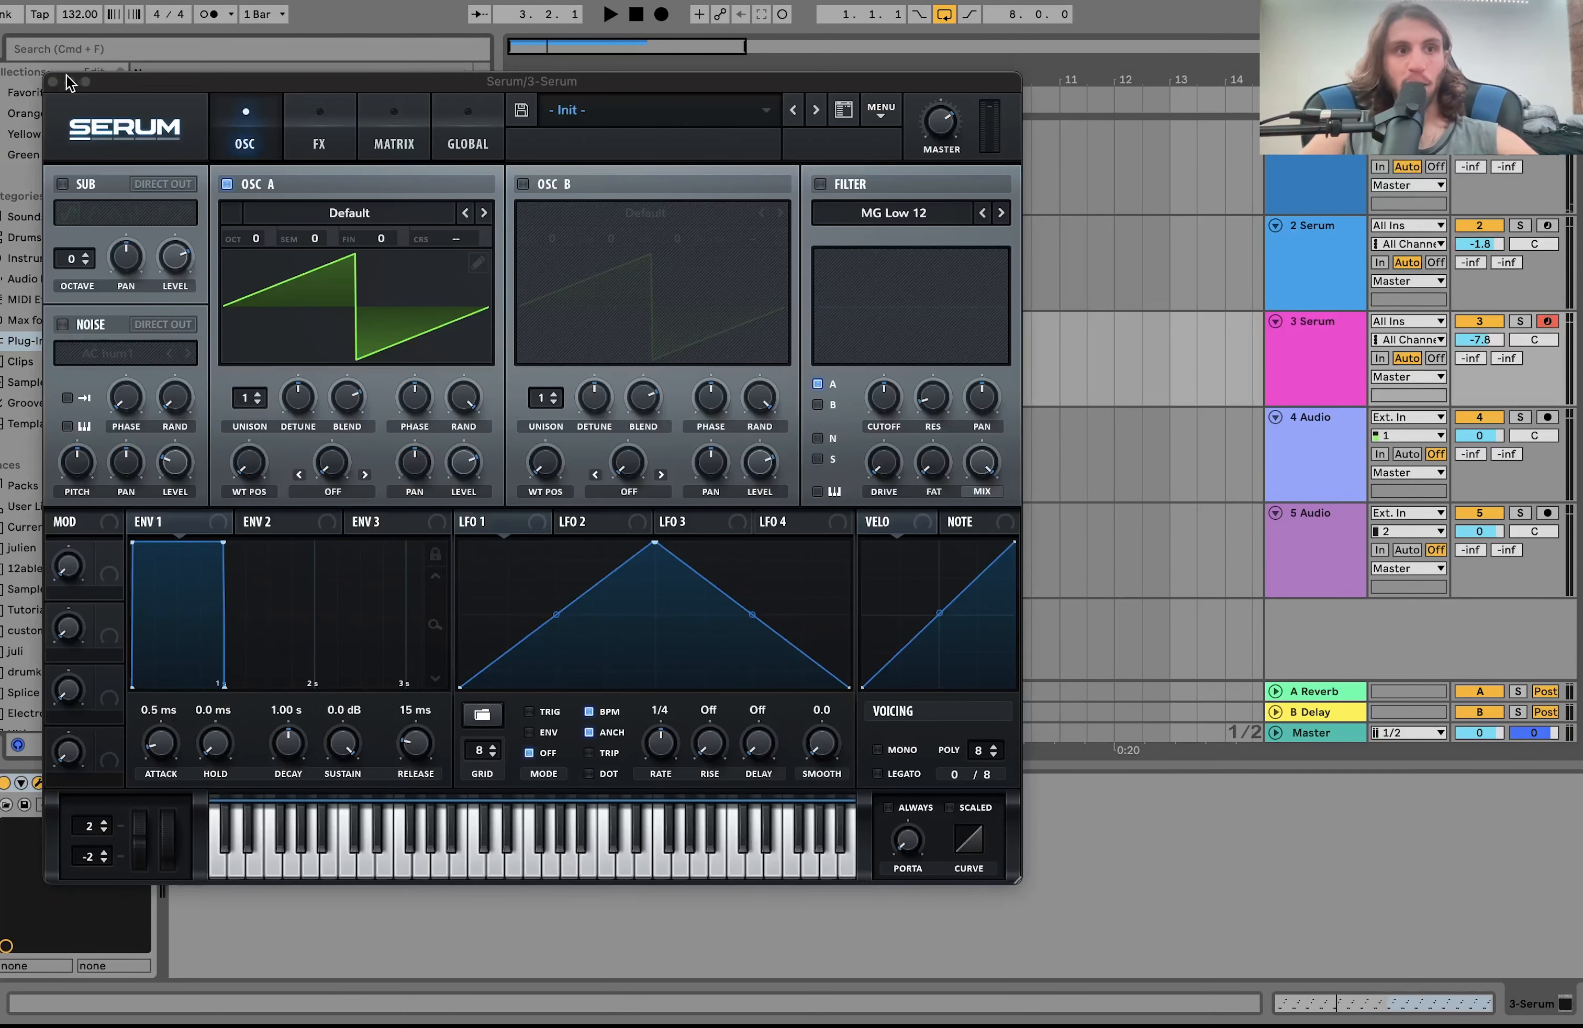
left_click(55, 80)
Create an eight-bar MIDI clip on the third track, place short F3, A#3 and C#4 notes at 1.1.3, 1.2.1 and 1.2.2, and play it
left_click_drag(936, 354, 483, 338)
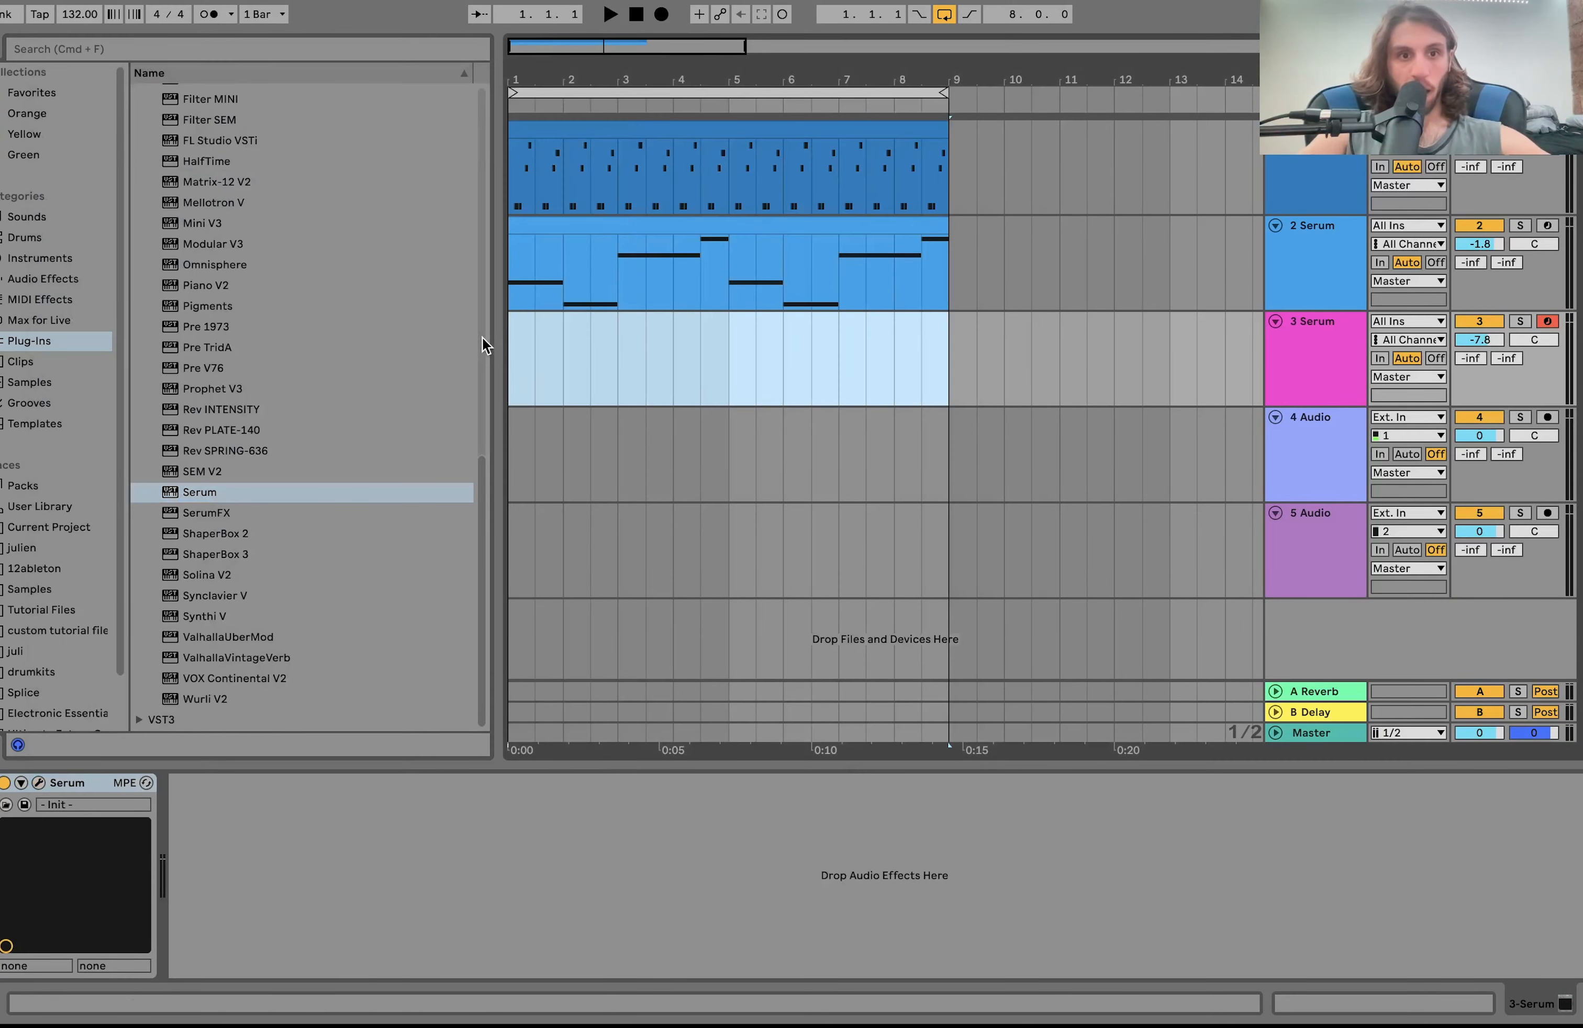
key("super+shift+m")
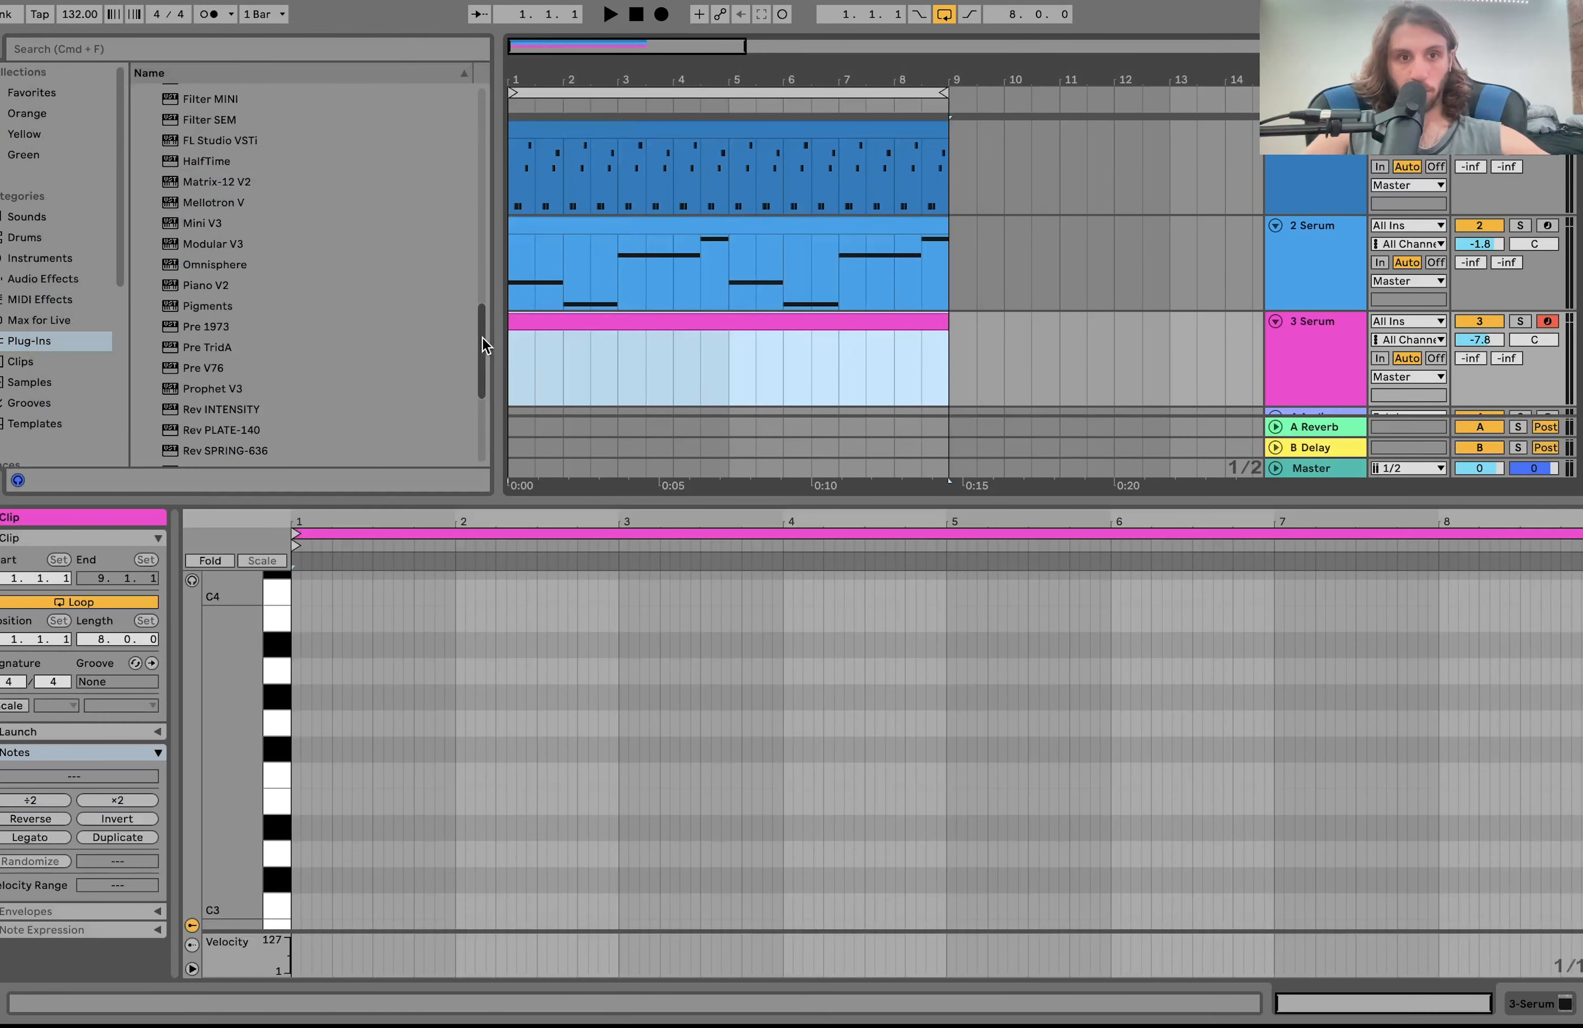
double_click(317, 776)
double_click(336, 645)
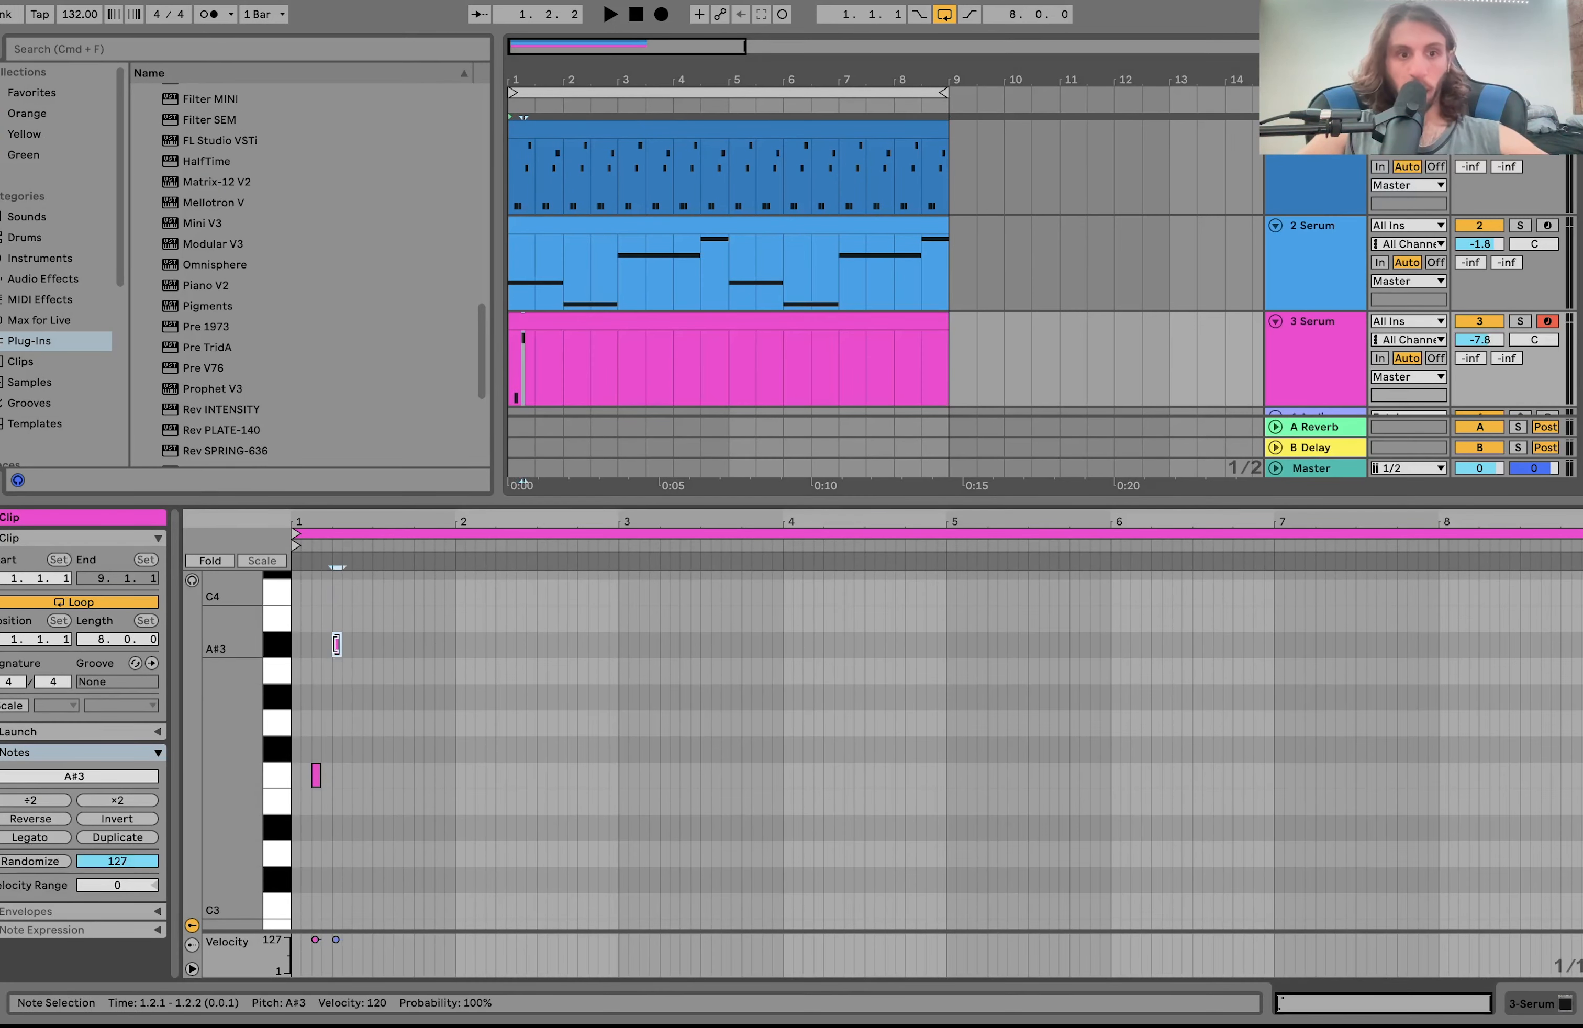
scroll(344, 654, "up", 3)
double_click(346, 651)
key("space")
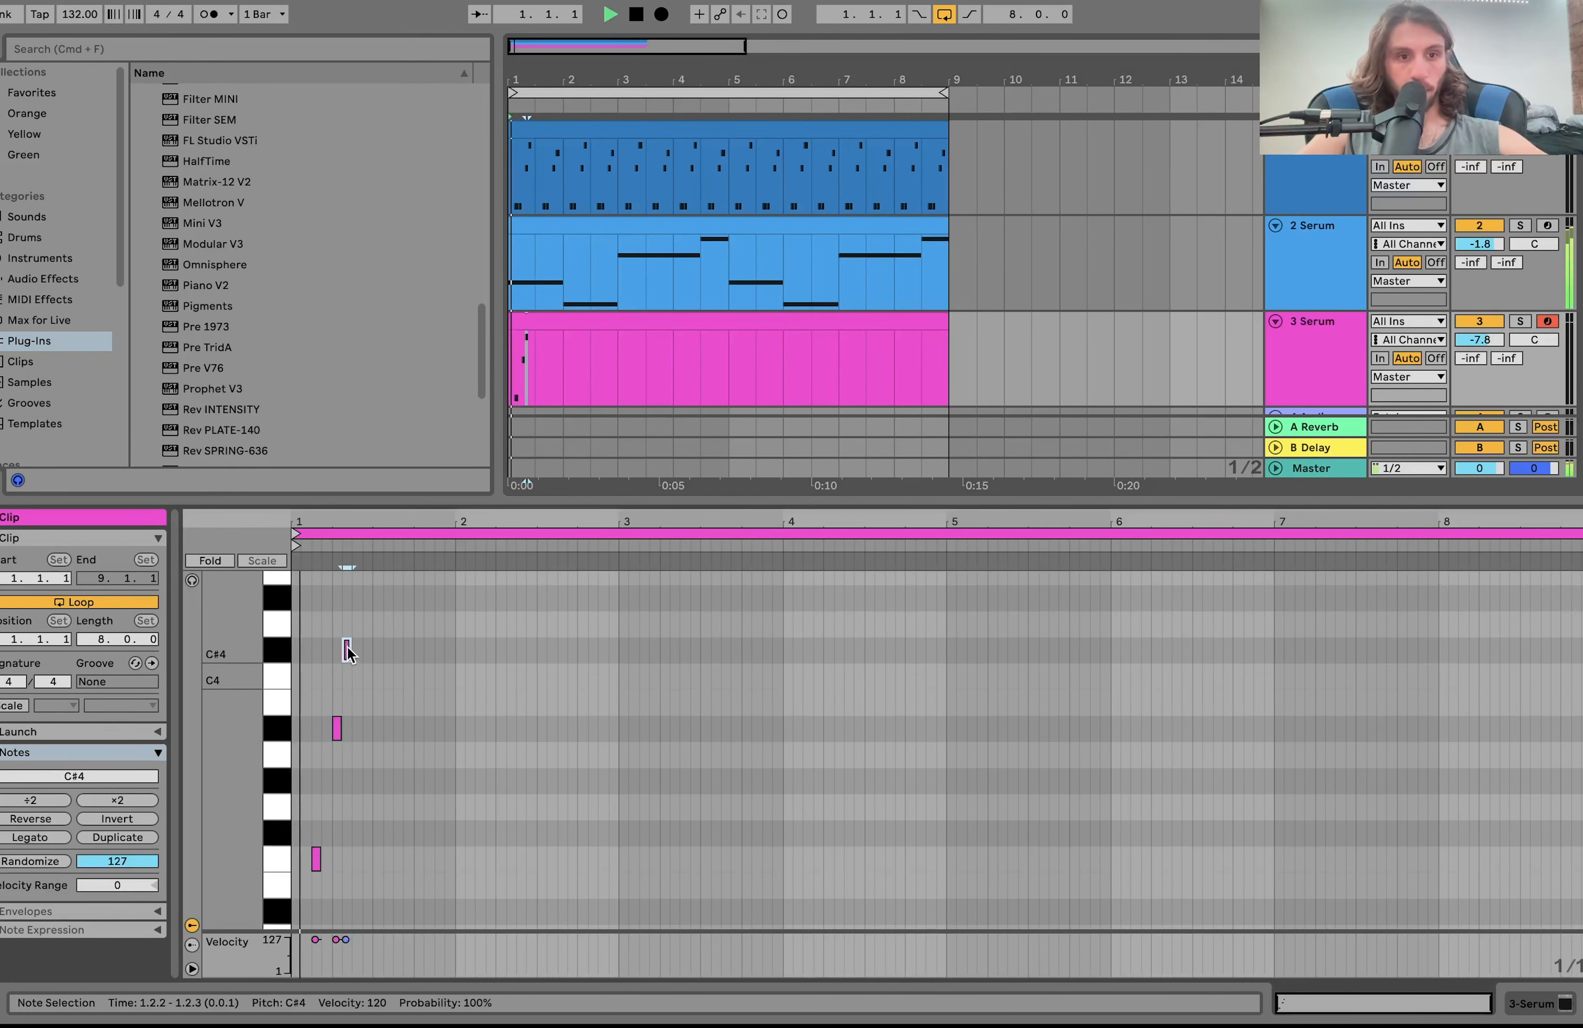
key("space")
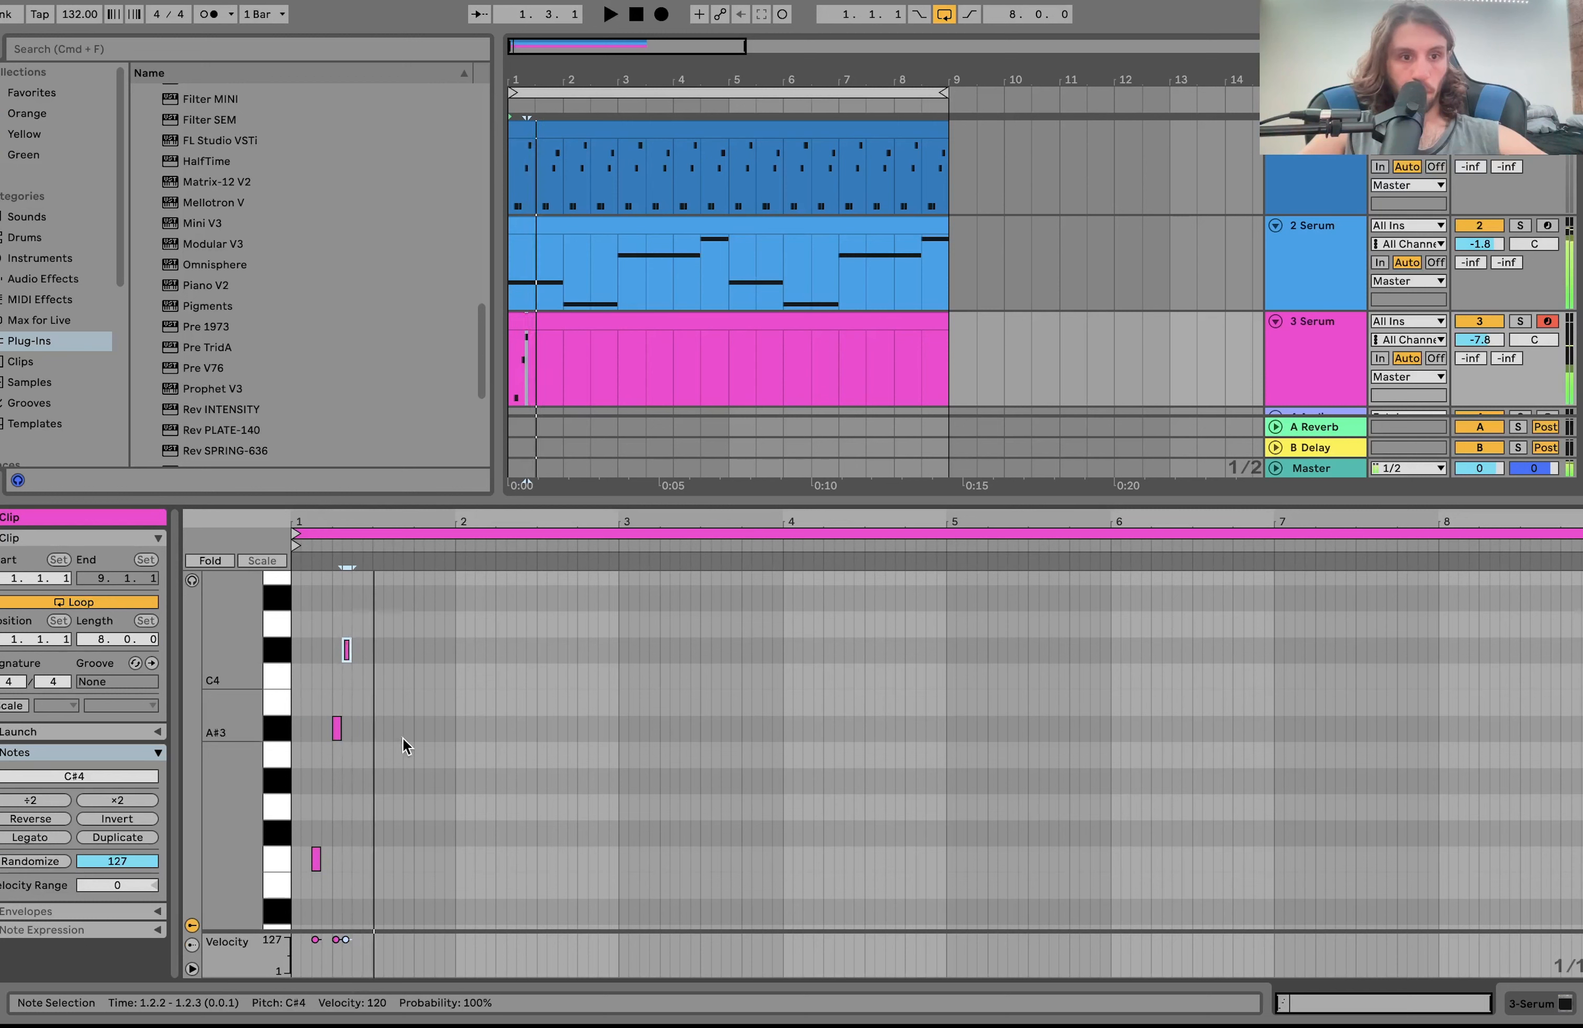
Add F3, A#3 and C4 notes at 1.3.1, 1.3.3 and 1.3.4 during playback, and set the third track's volume to -4.2 dB
double_click(1489, 340)
key("space")
key("space")
key("space")
left_click(374, 856)
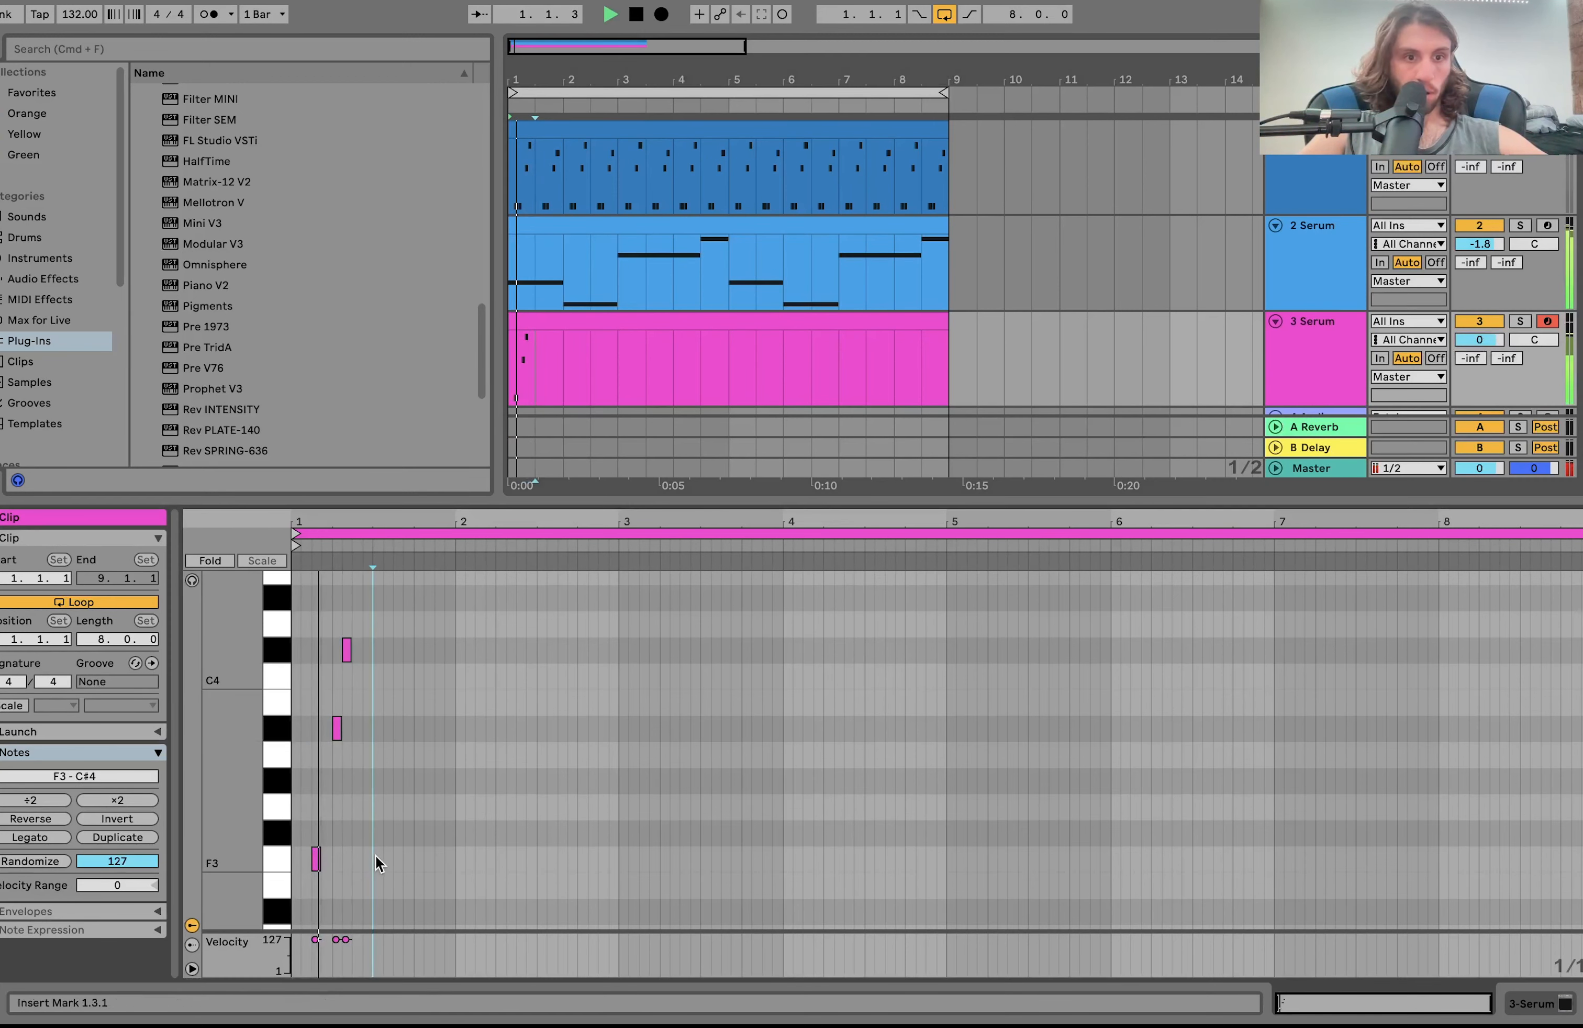
double_click(376, 858)
key("space")
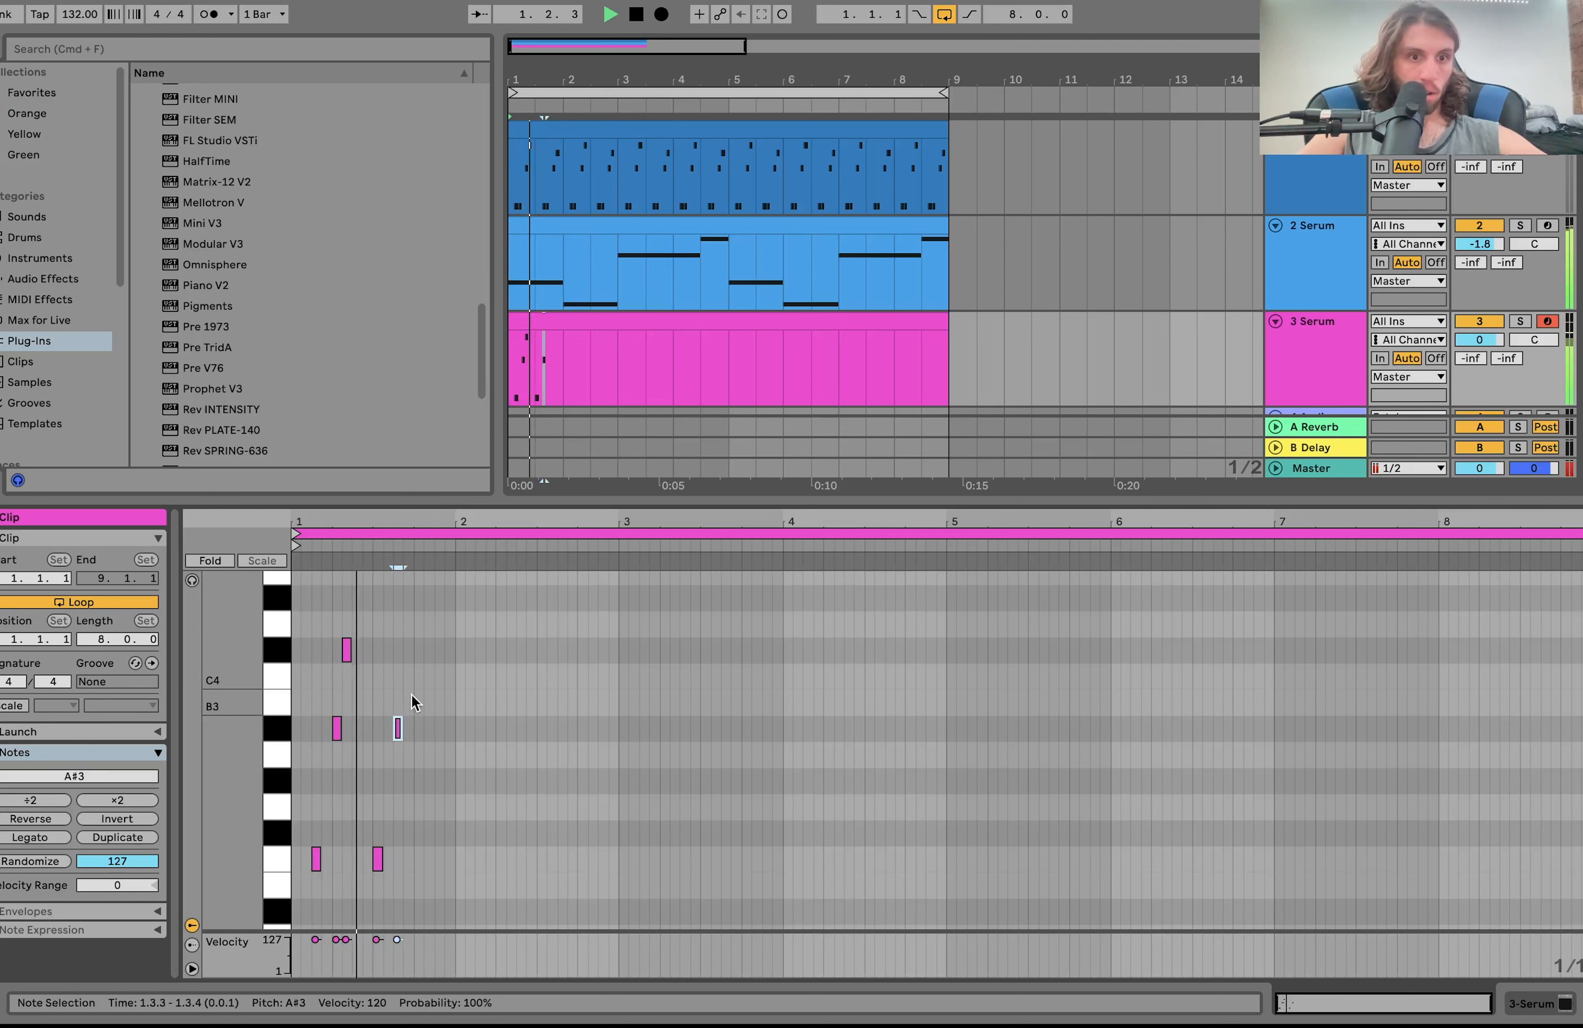
double_click(408, 676)
left_click_drag(1498, 346, 1498, 374)
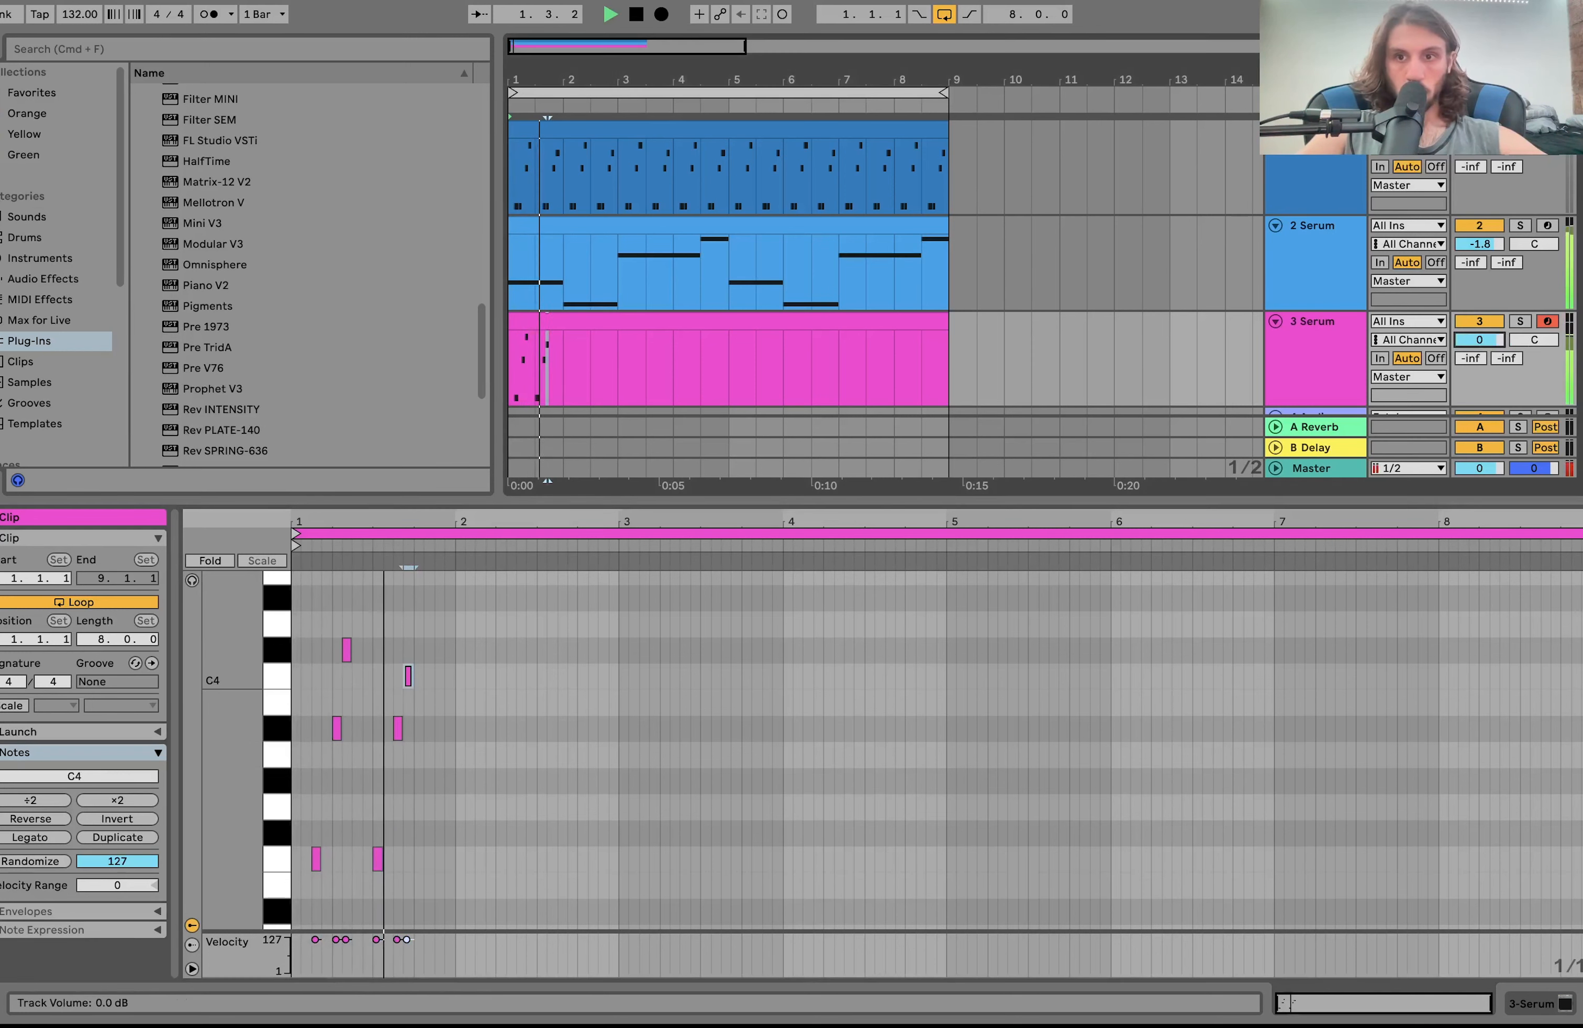
Add bar 2 notes C3 at 2.1.3, F3 at 2.2.1, A#3 at 2.2.2, and C#3 at 2.2.3 and 2.3.1
scroll(511, 883, "down", 4)
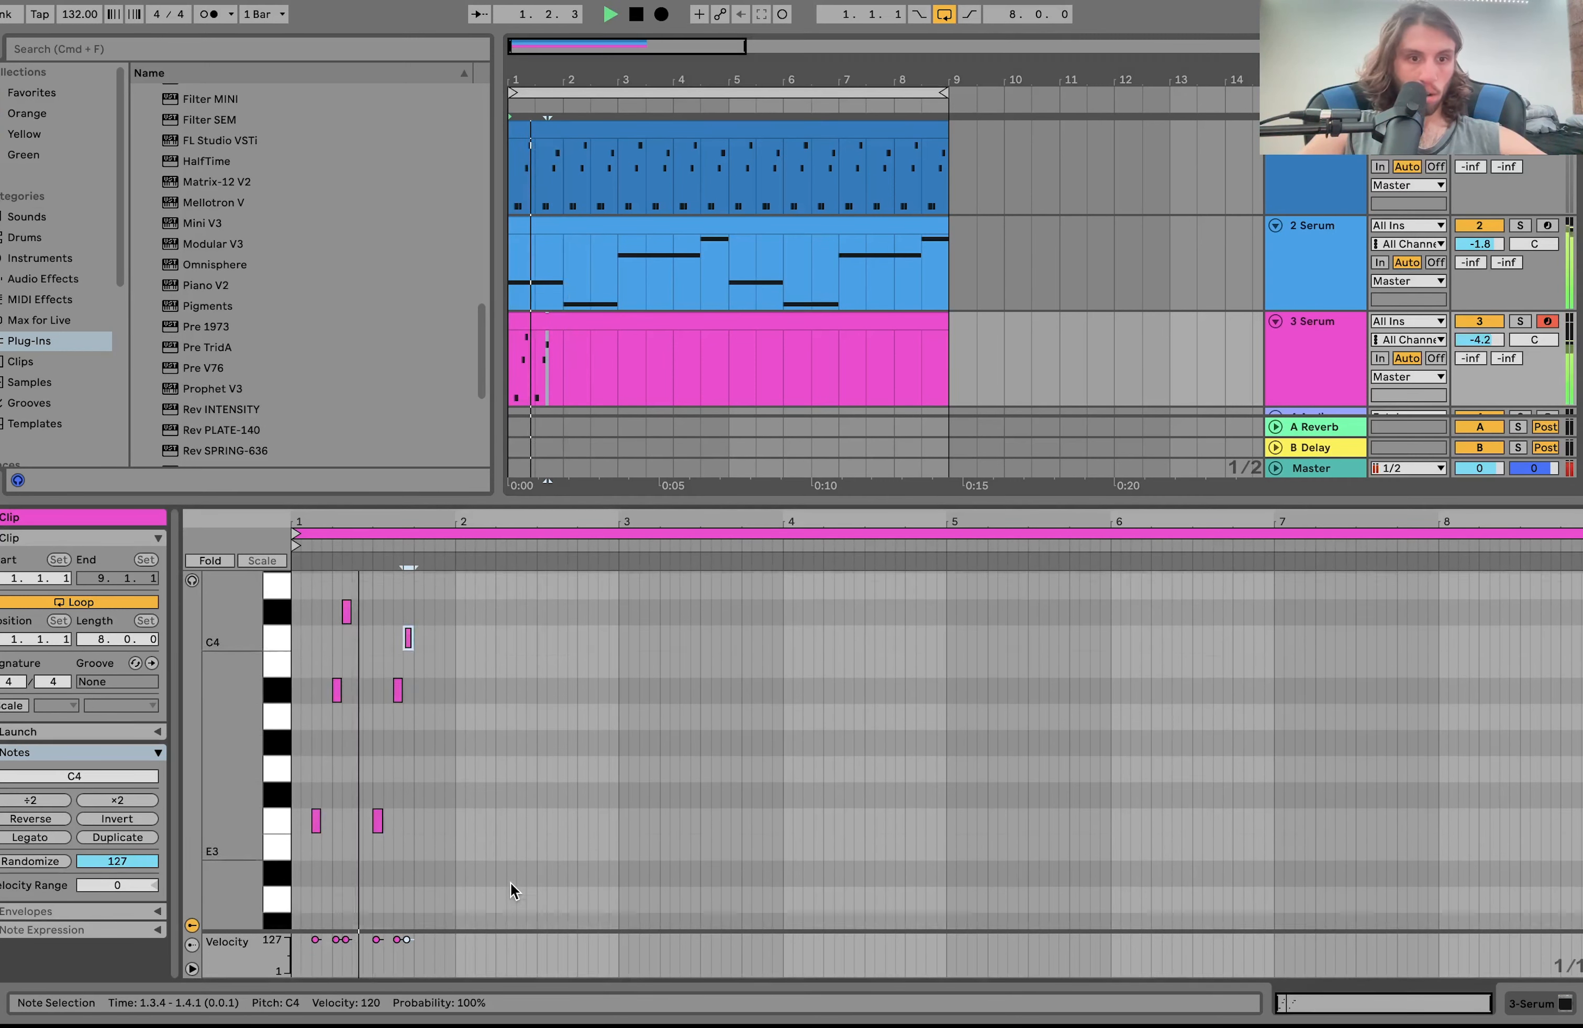
double_click(479, 878)
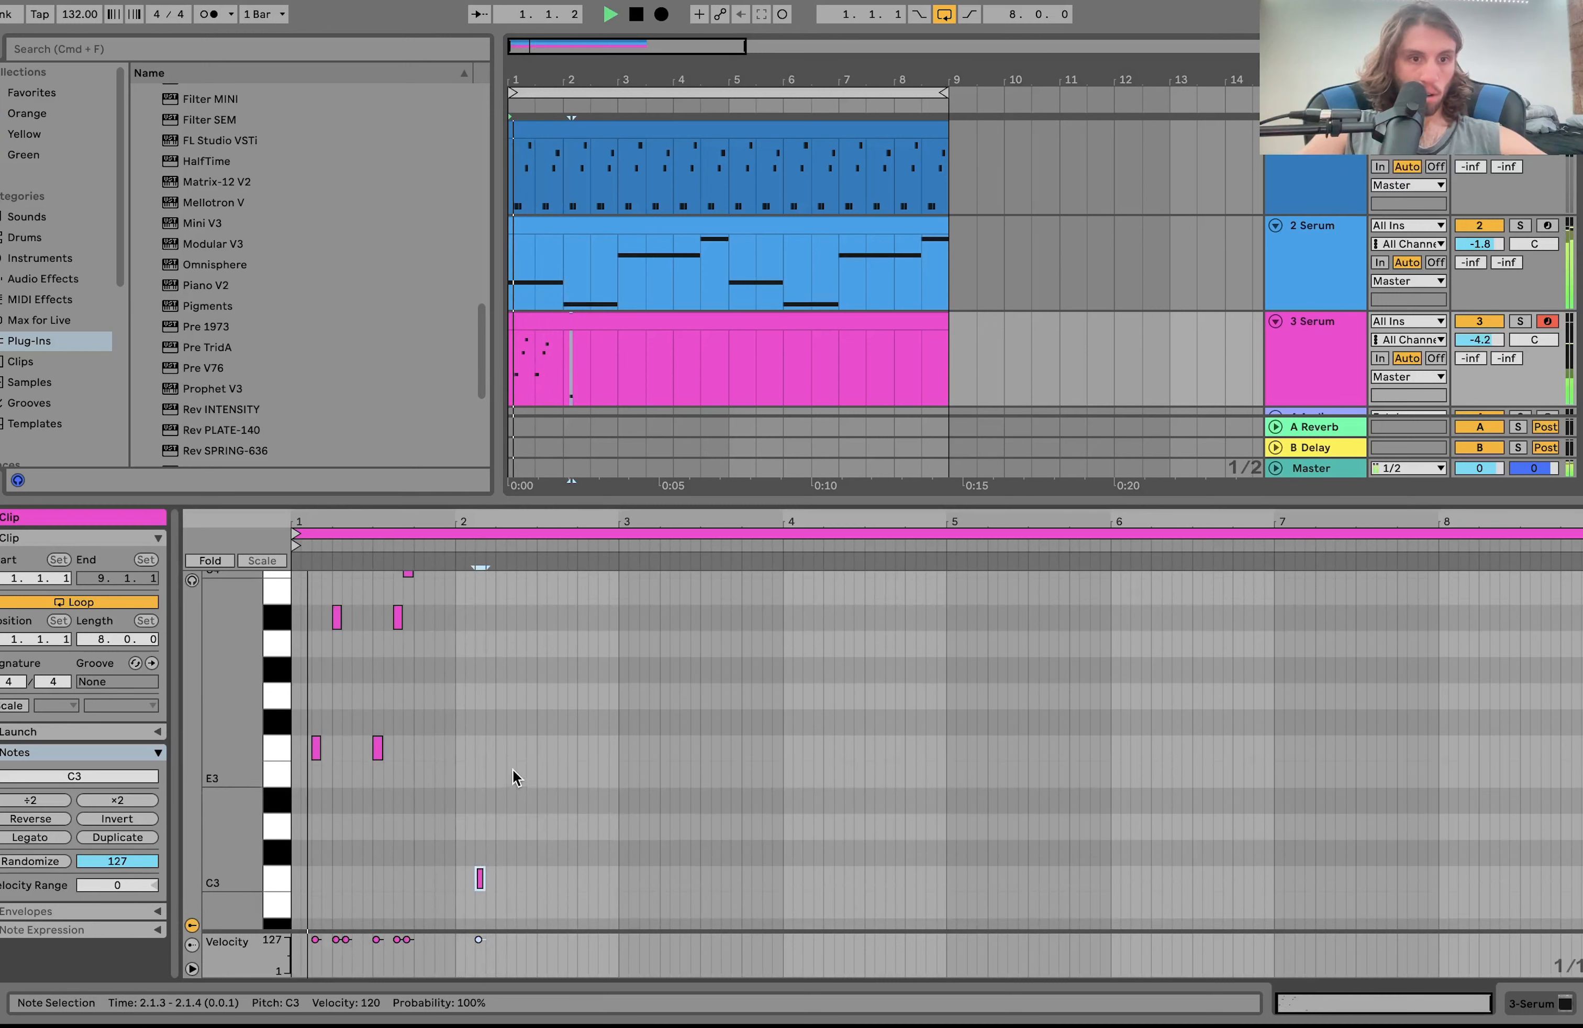
double_click(500, 747)
double_click(510, 617)
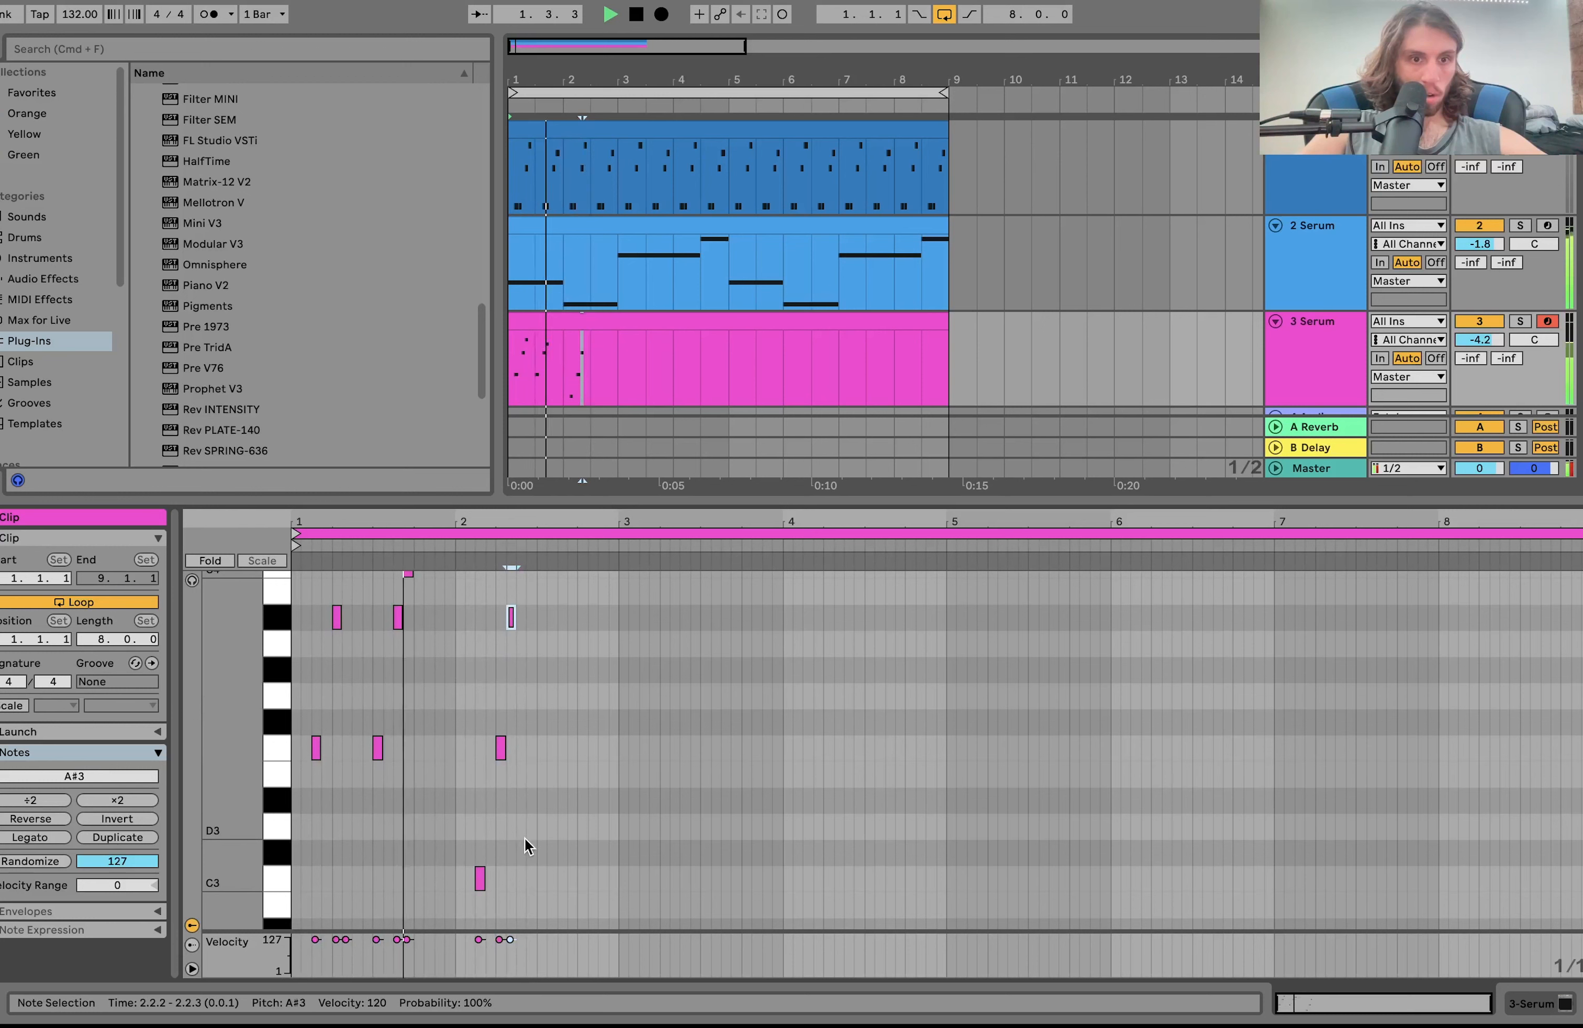
double_click(521, 853)
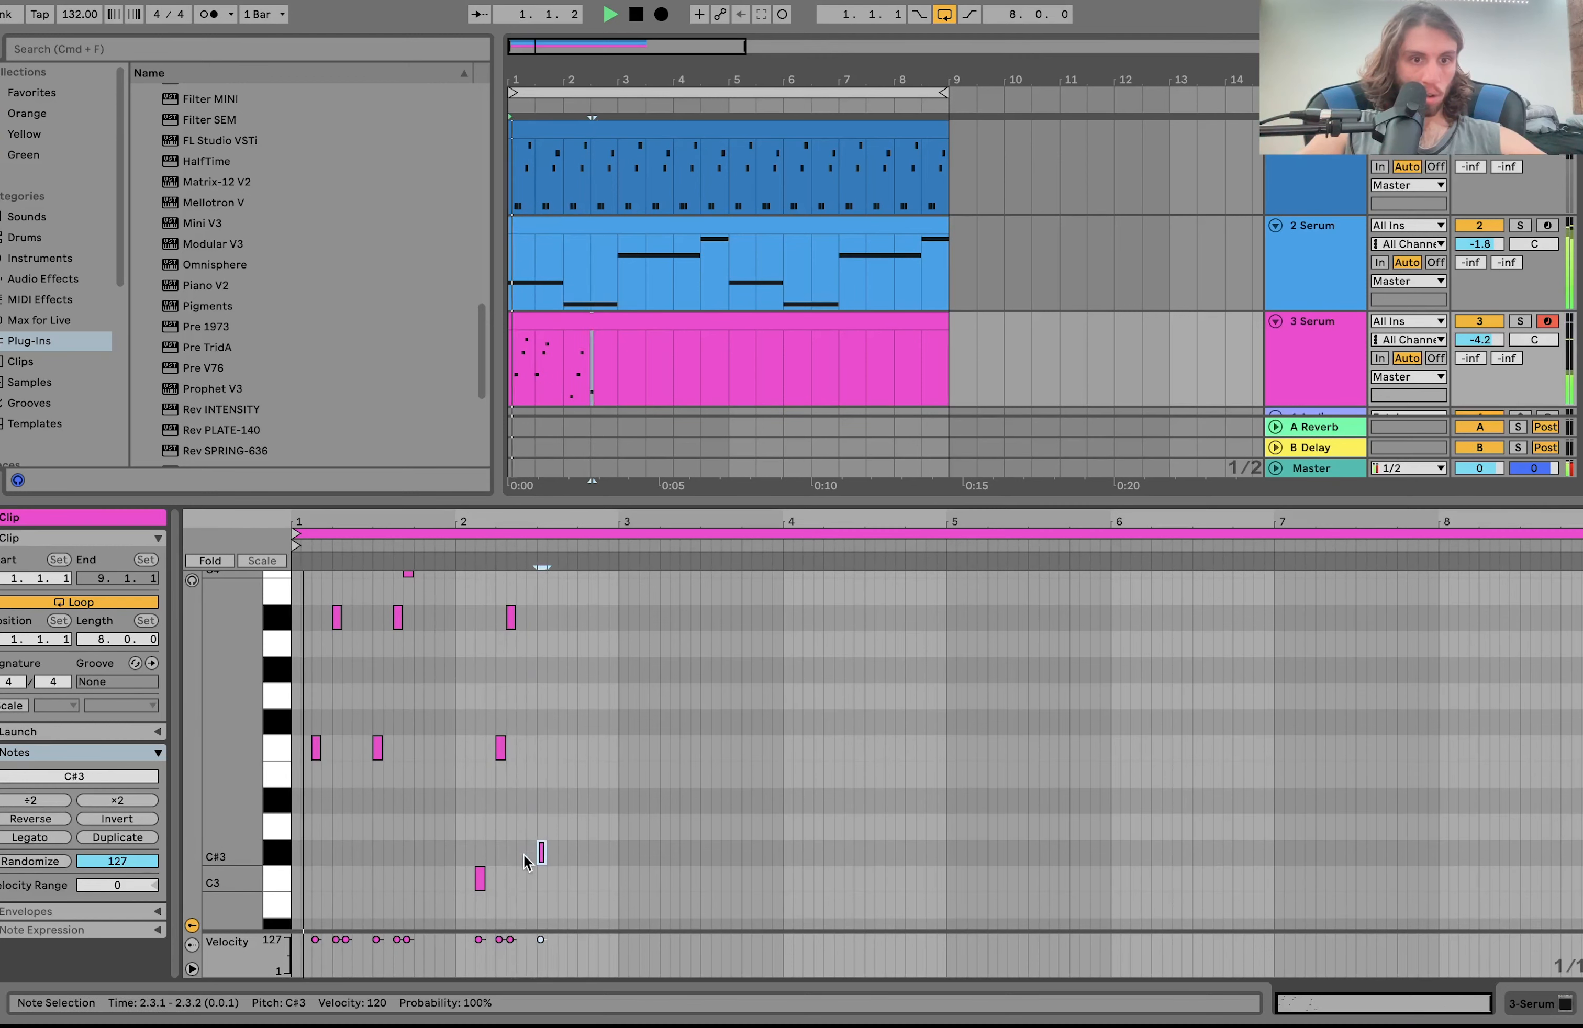
double_click(542, 852)
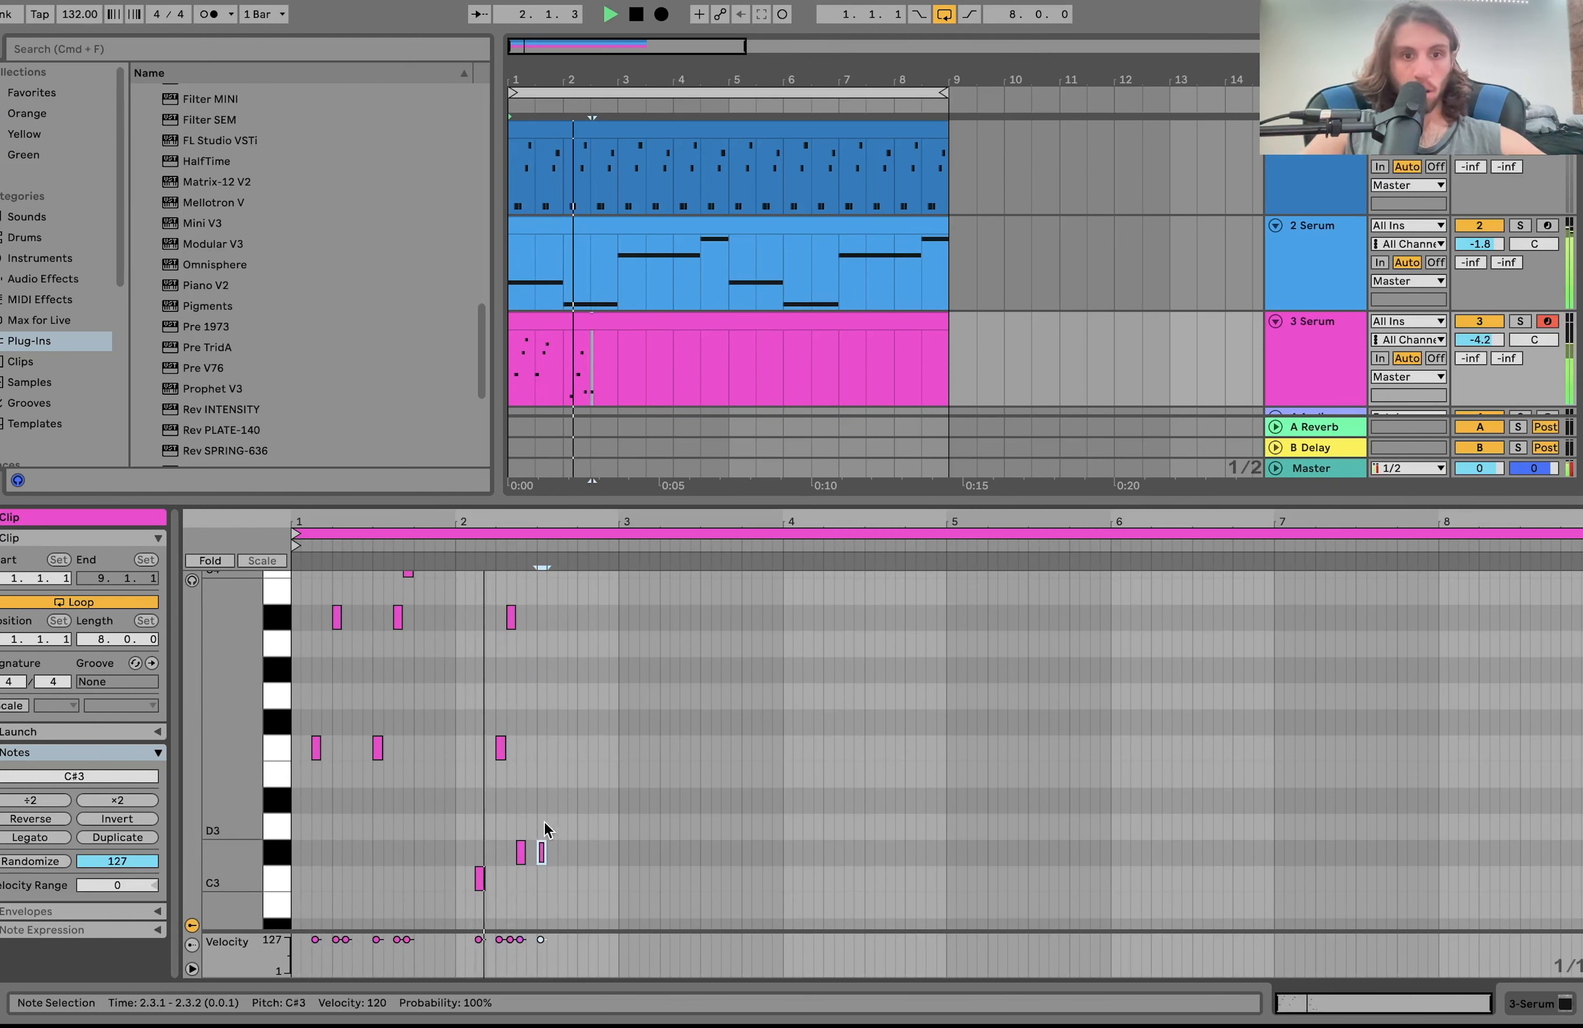
Finish bar 2 with F3 at 2.3.3 and C4 at 2.3.4, and play the pattern from the start
double_click(562, 748)
scroll(580, 628, "up", 2)
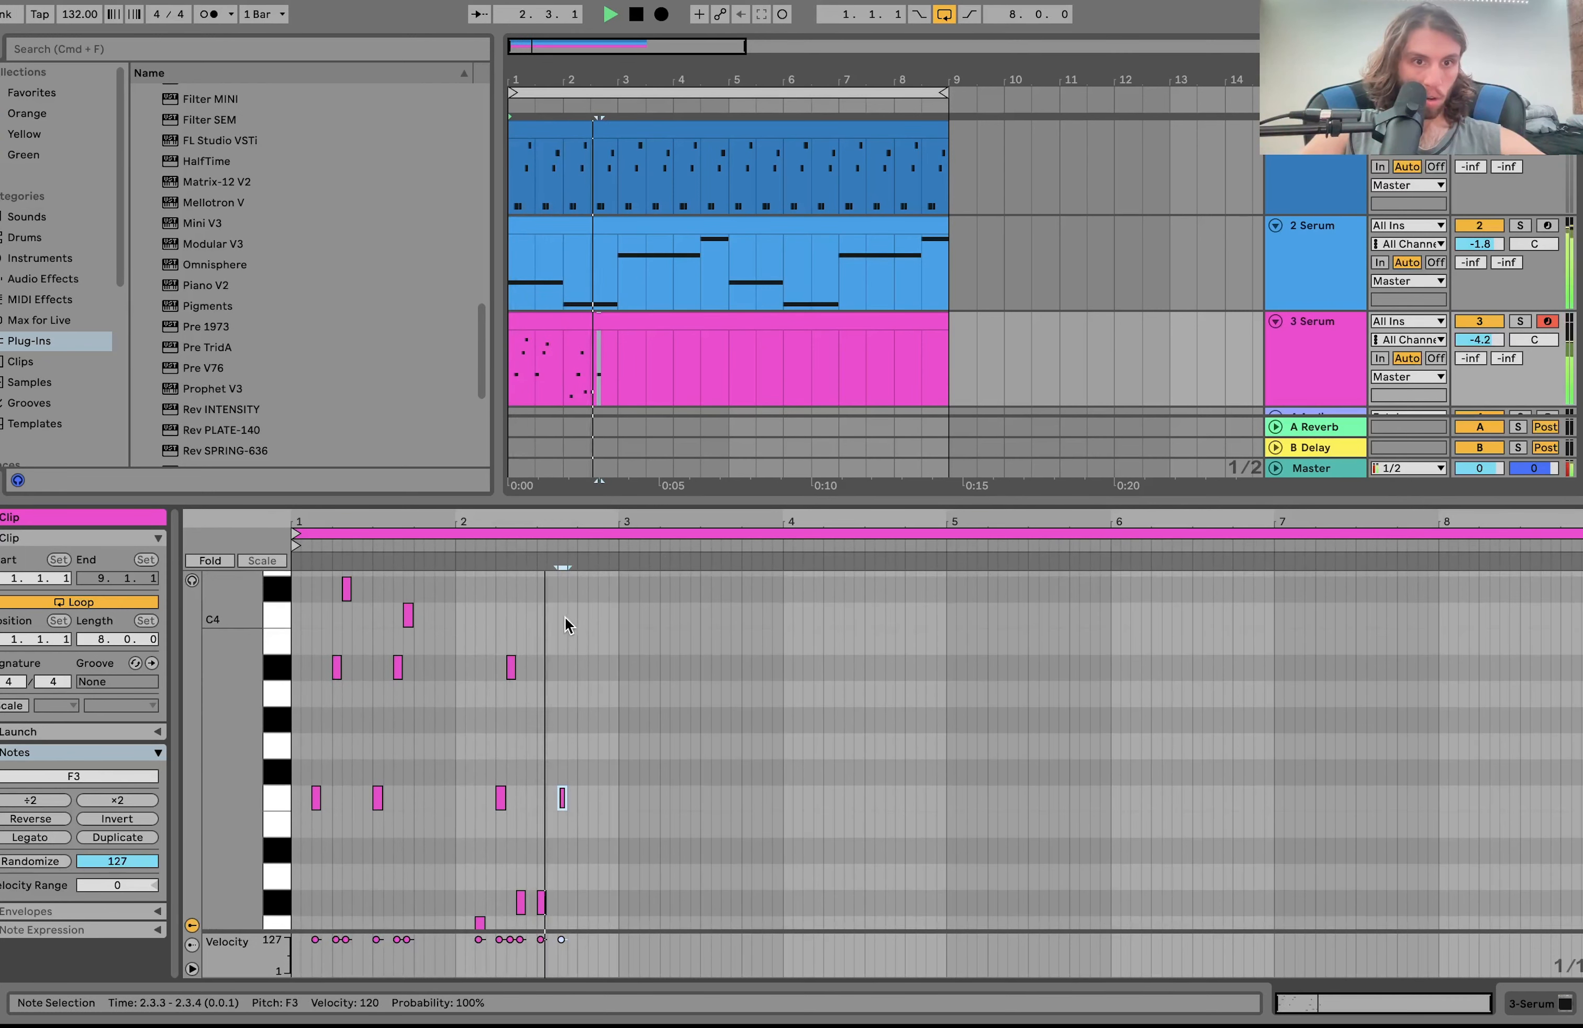
double_click(571, 615)
key("space")
left_click(471, 544)
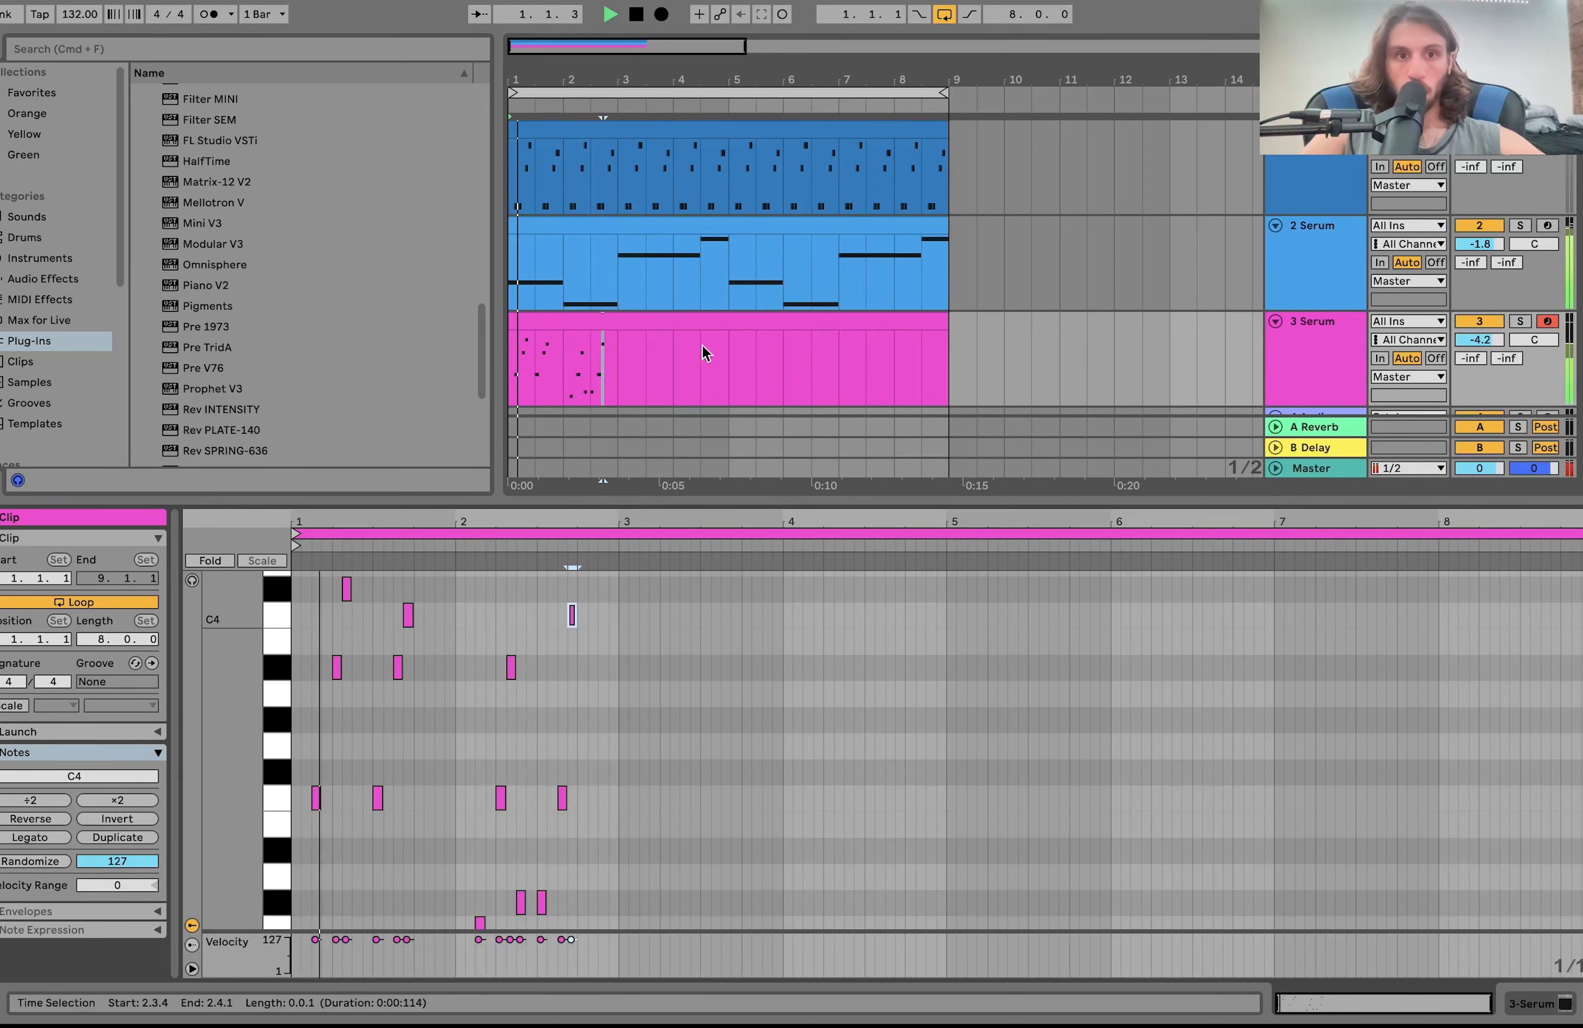
Duplicate the third track's two-bar pattern until it fills all eight bars, and consolidate it into one clip
left_click_drag(617, 360, 500, 360)
key("space")
key("Right")
key("Right")
key("Right")
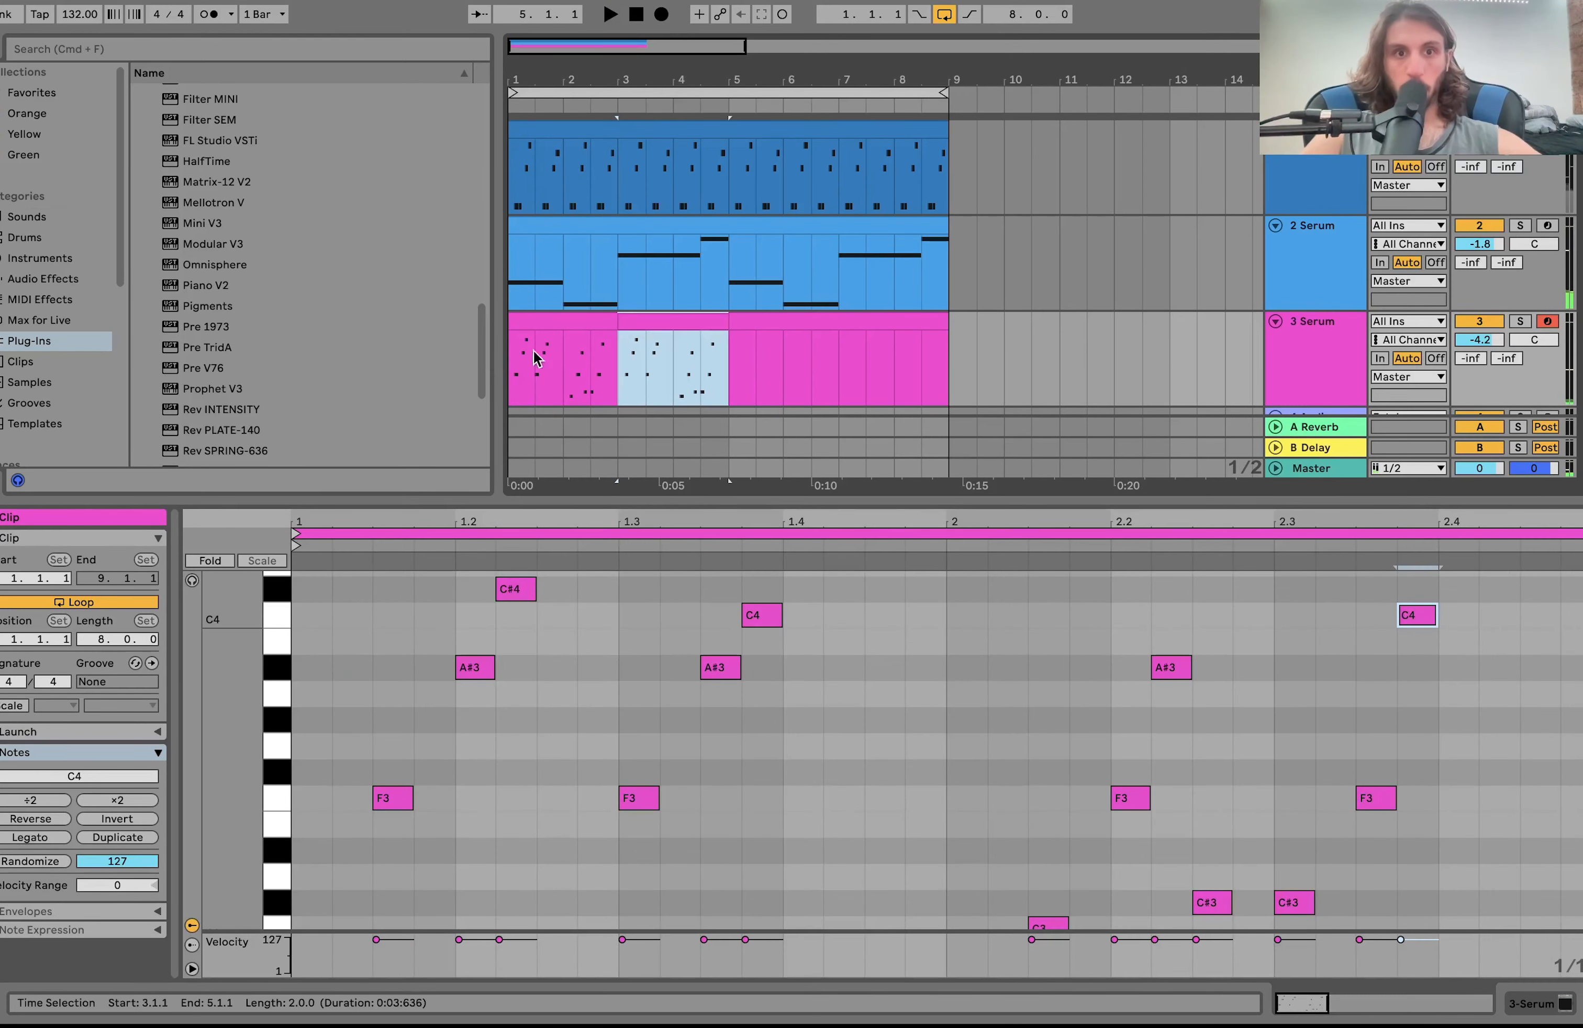
left_click(568, 323)
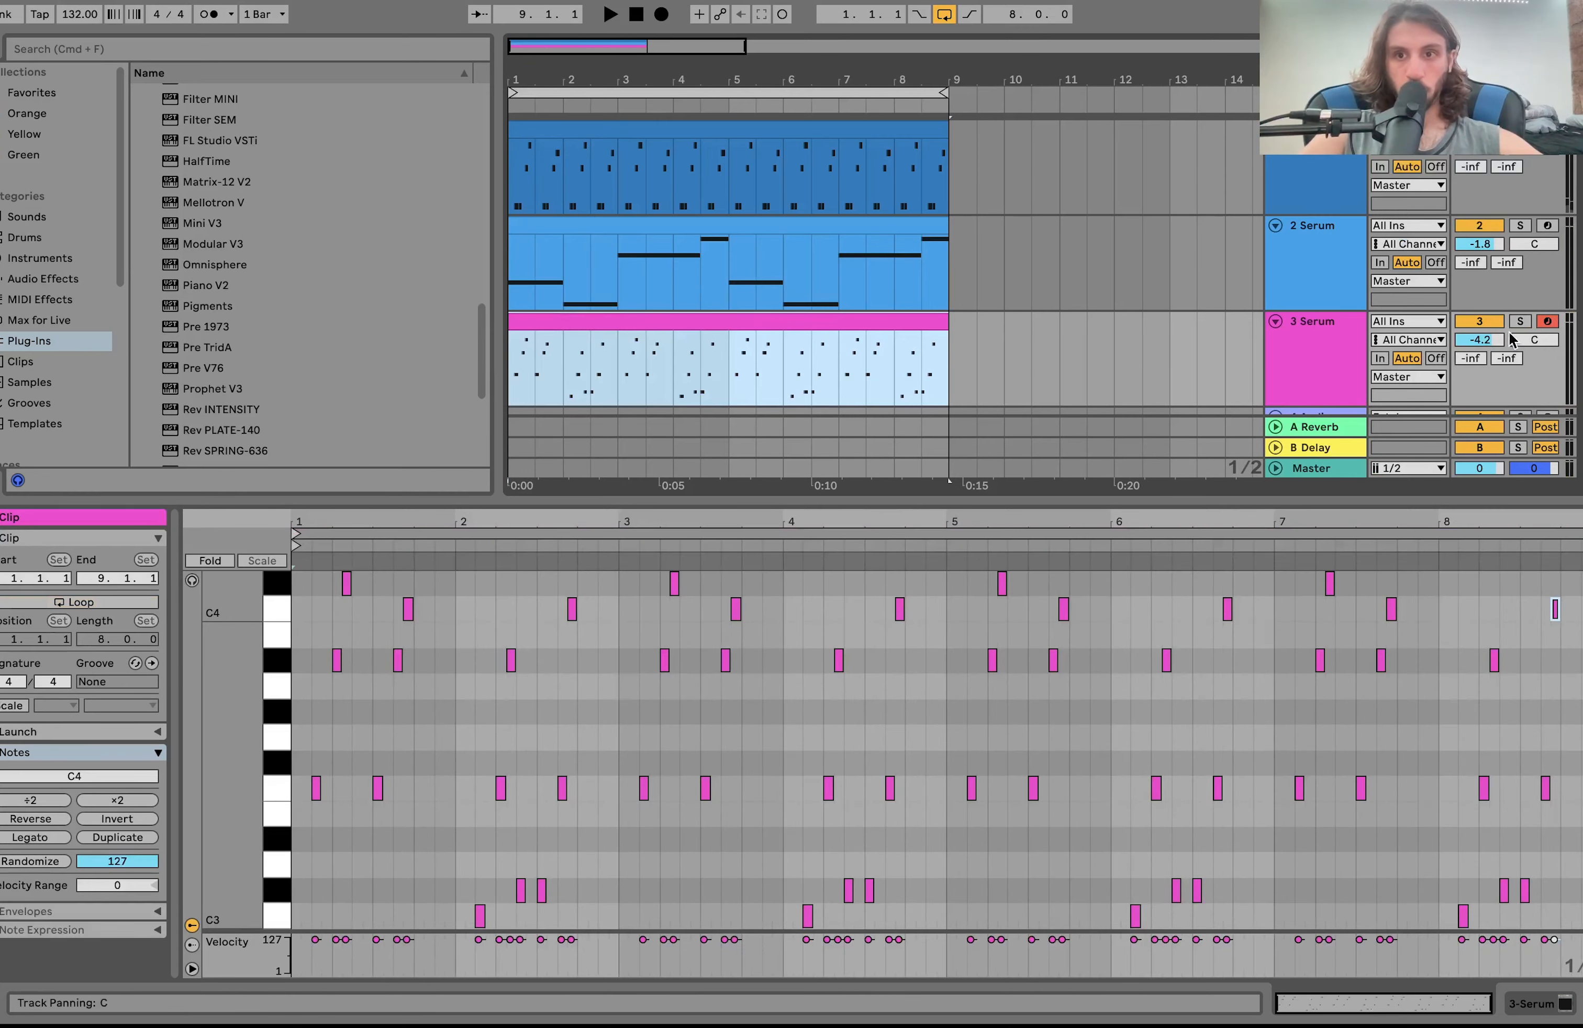
Lower the third track's volume to -4.5 dB, play the loop, and reopen the track's Serum window
left_click_drag(1512, 340, 1480, 366)
key("space")
key("shift+Tab")
left_click(38, 783)
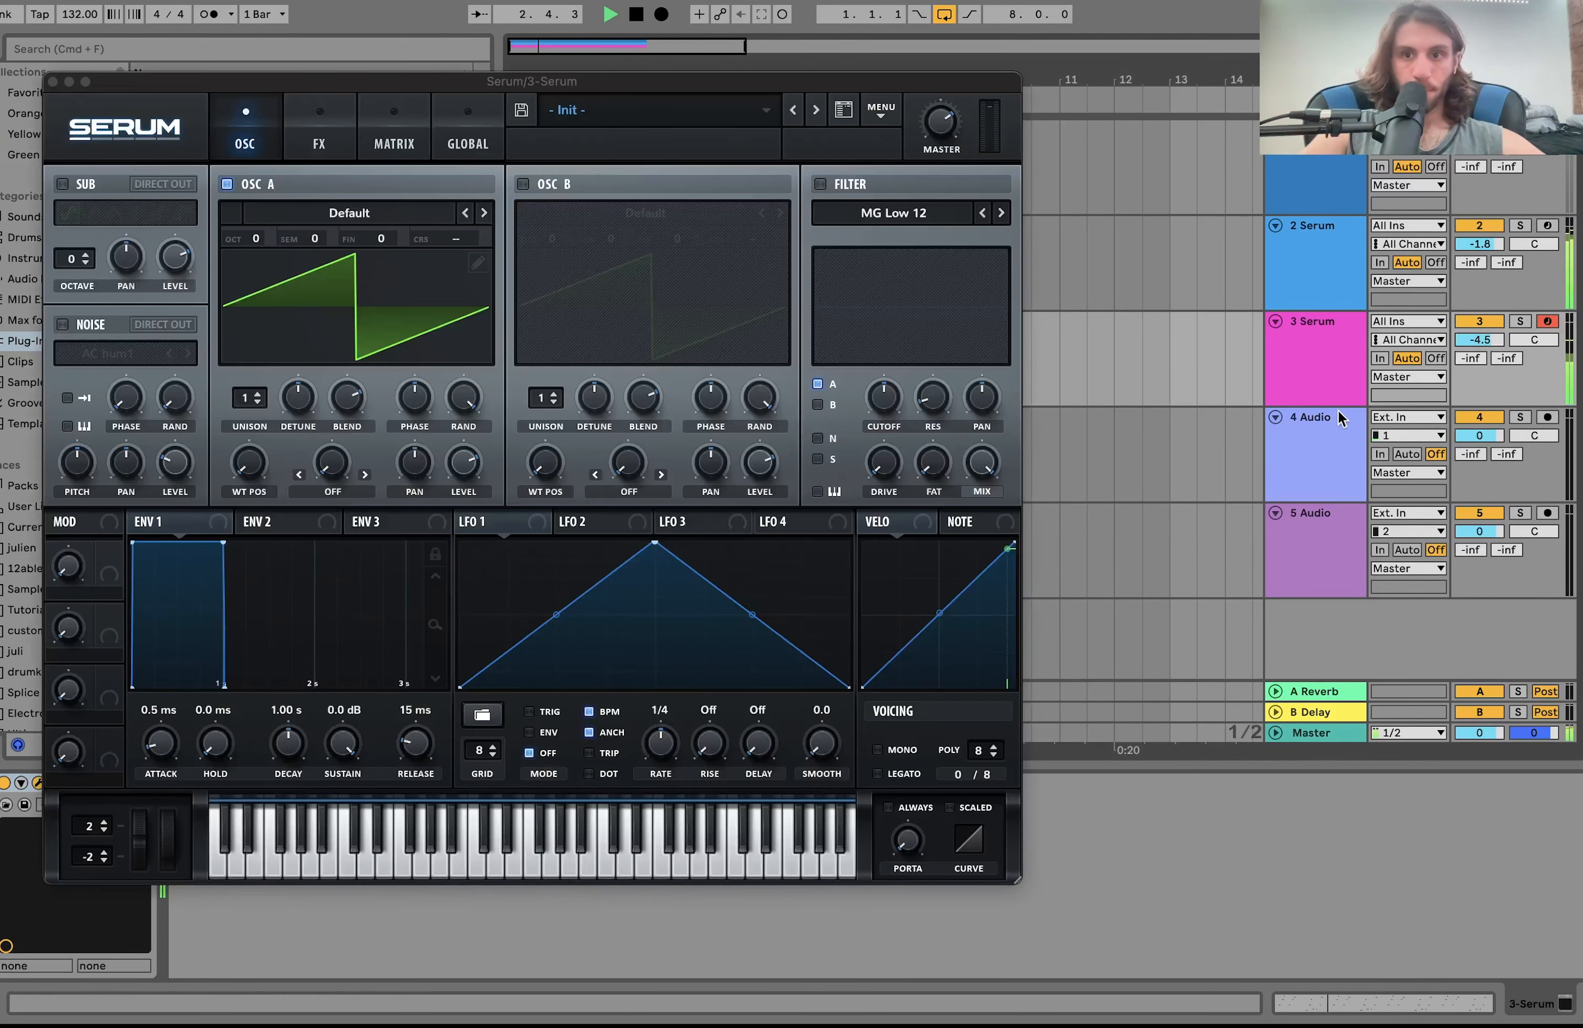
Raise the third track's volume to -3.1 dB, solo the track, and stop playback
left_click(1337, 252)
left_click(1329, 373)
left_click(1480, 339)
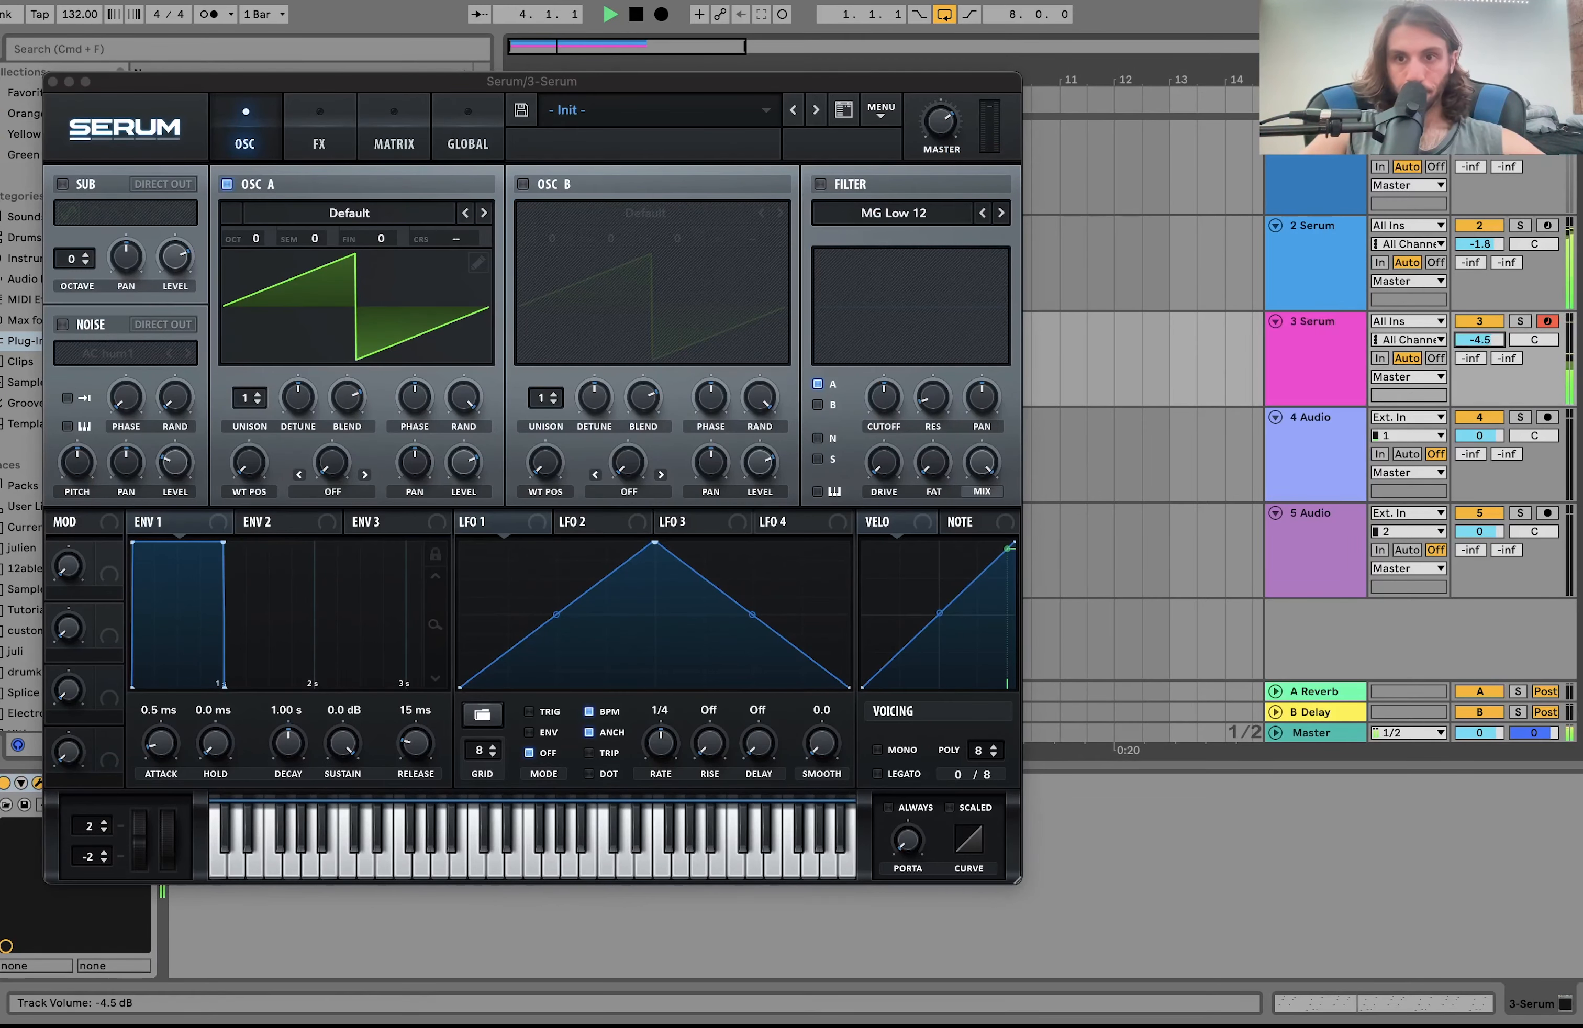
left_click_drag(1480, 340, 1520, 327)
left_click(1521, 322)
key("space")
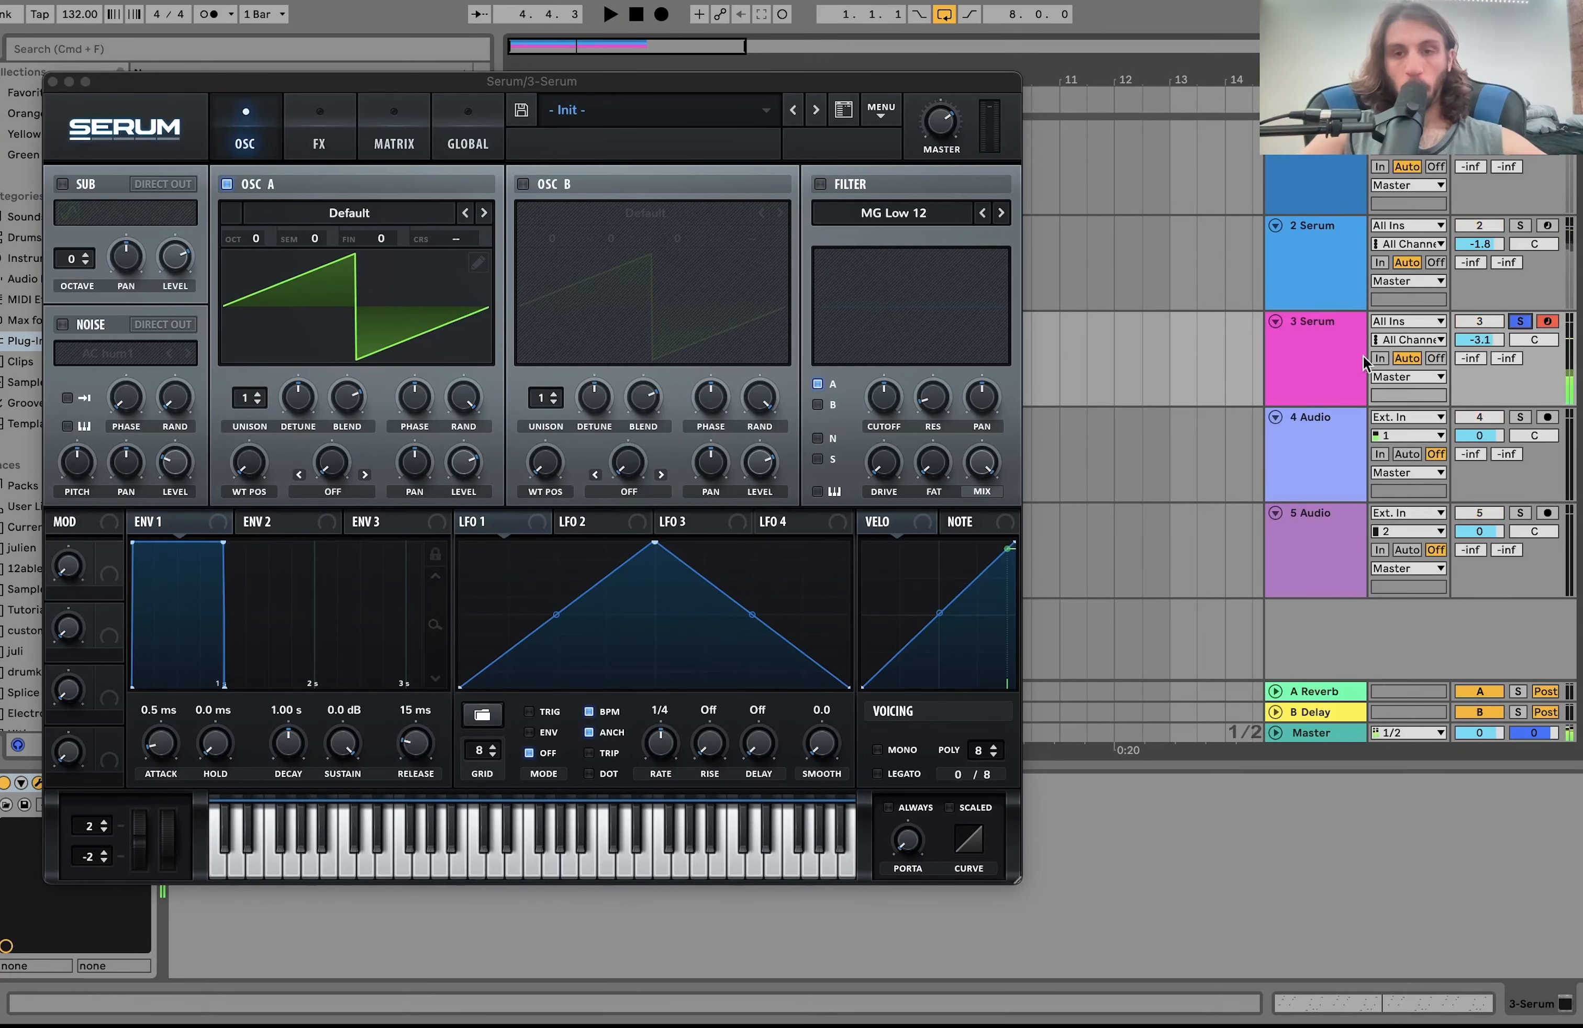
left_click(1329, 361)
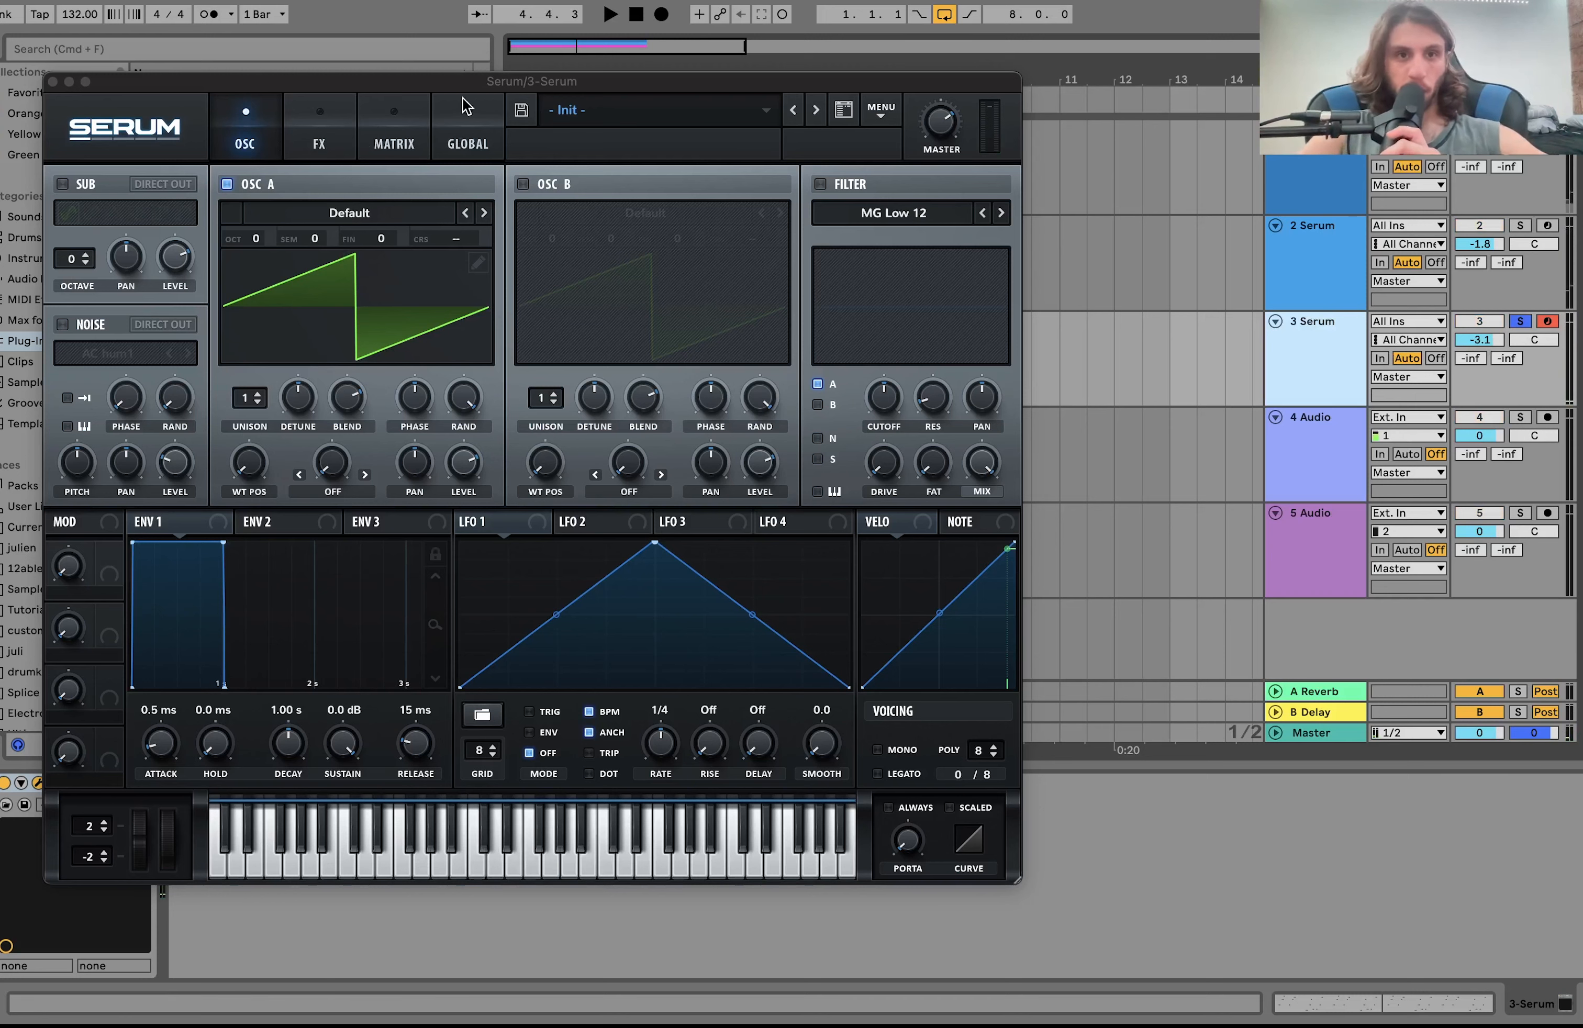
Load the analog PWM Juno wavetable into oscillator A and audition it with the third track's volume reset to 0 dB
left_click_drag(463, 83, 738, 90)
left_click(644, 223)
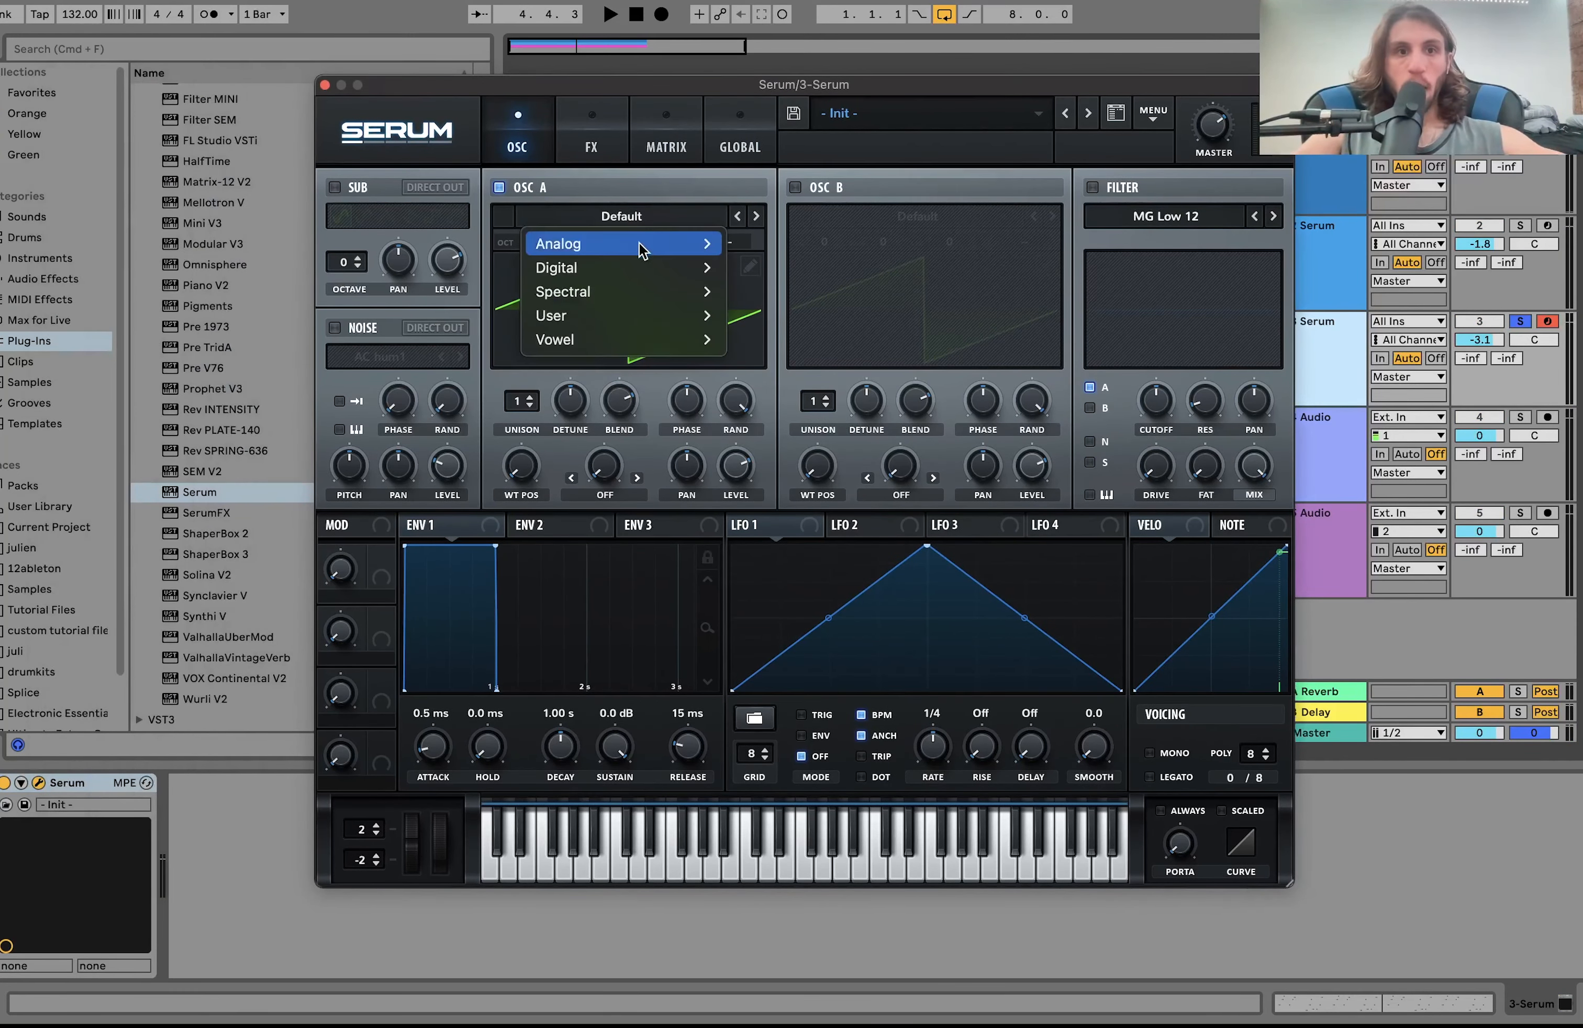
mouse_move(639, 249)
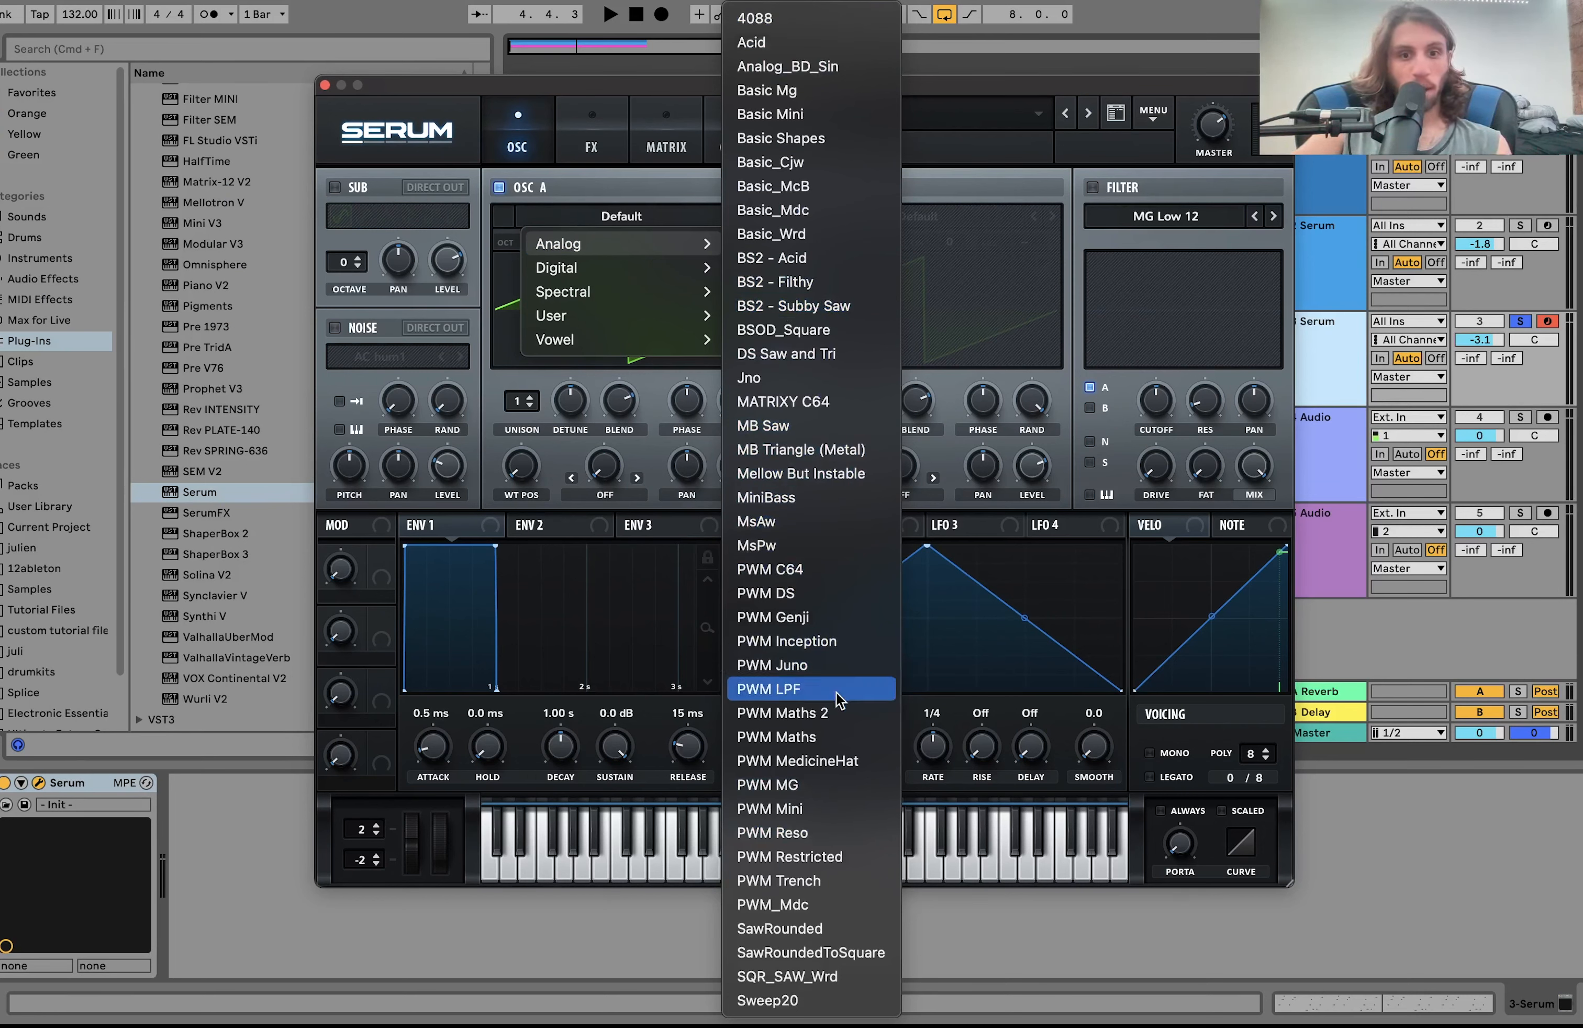
left_click(820, 665)
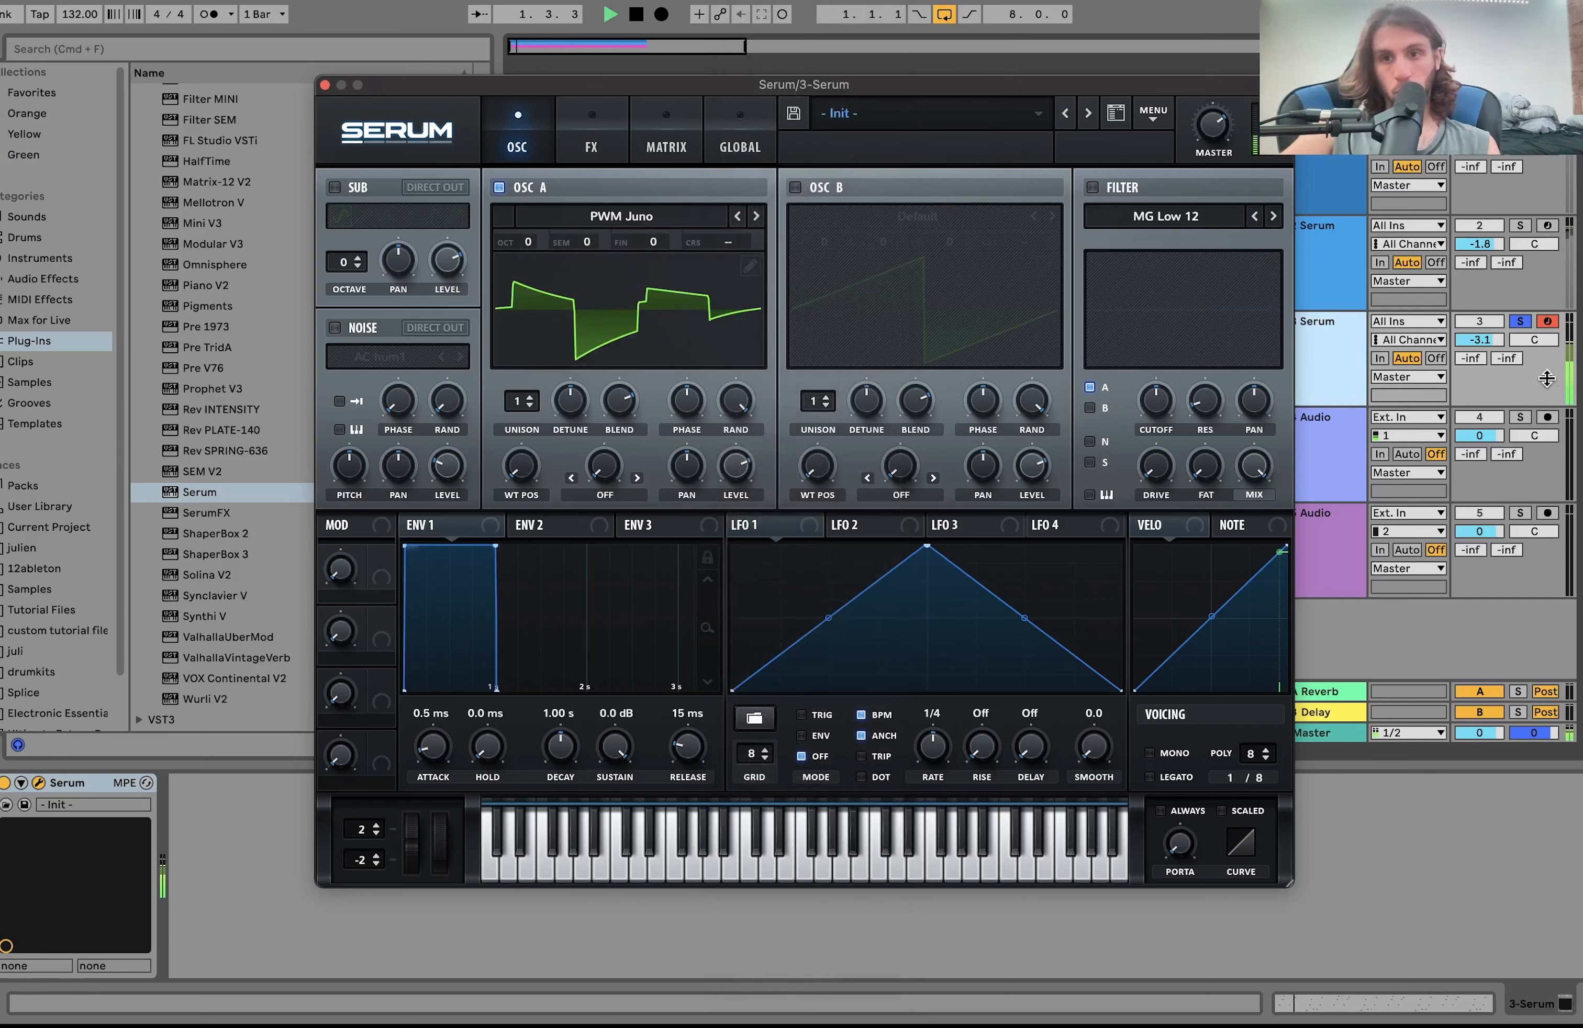
left_click(1480, 340)
key("Delete")
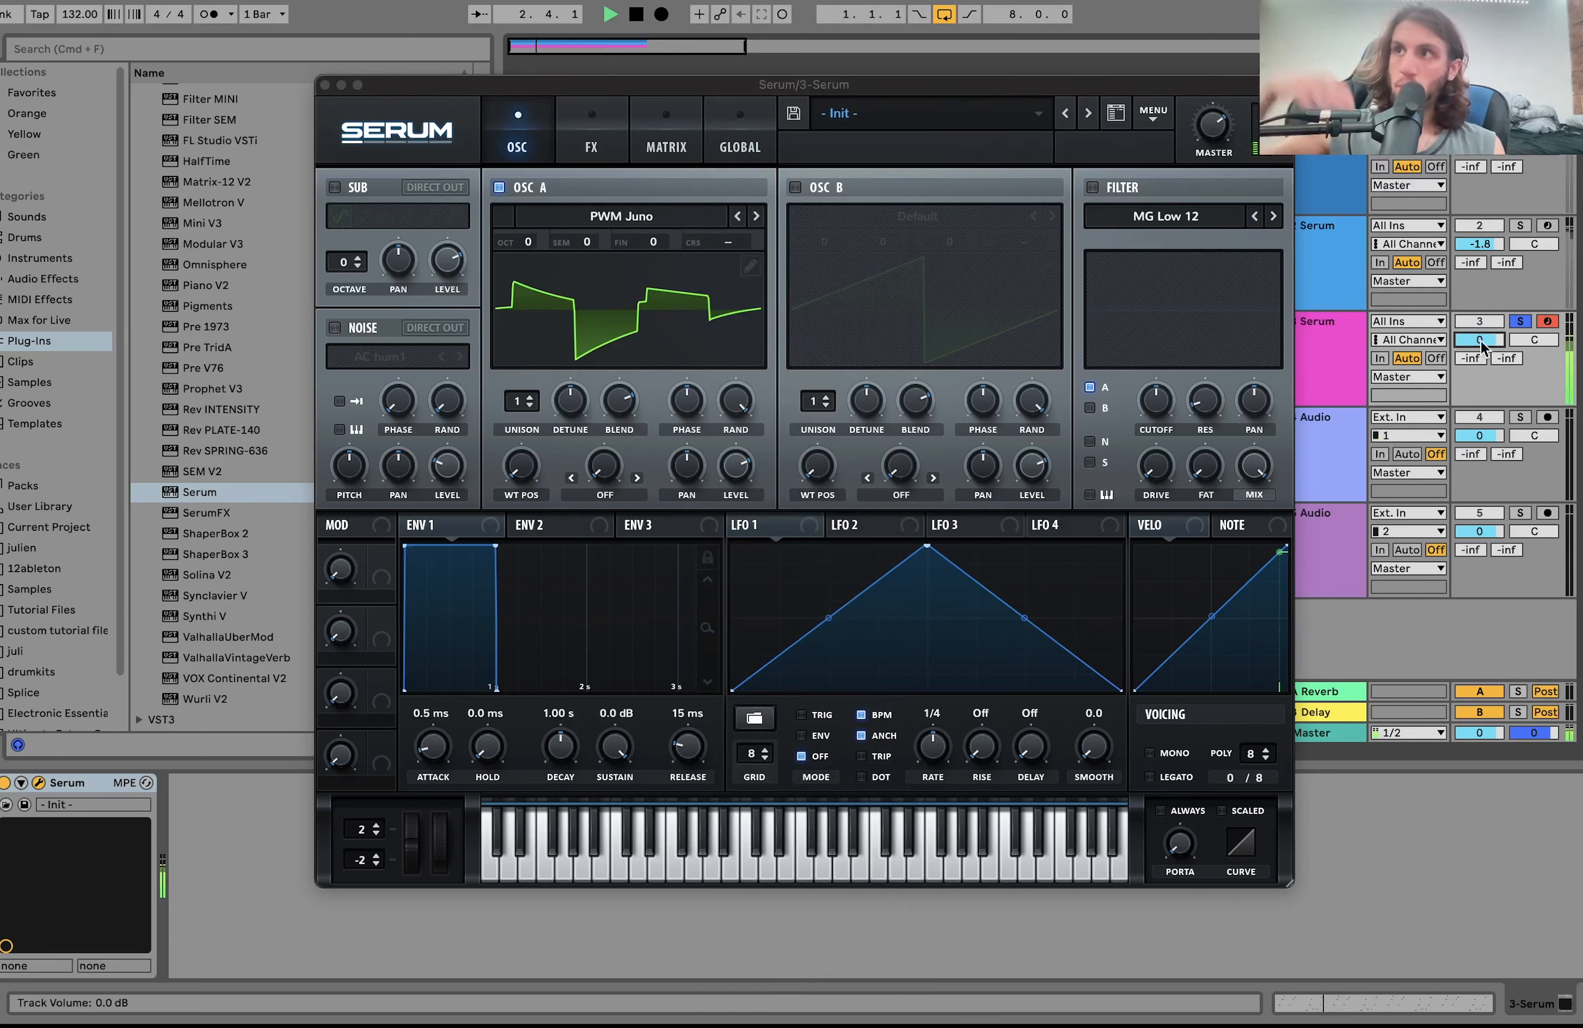
key("space")
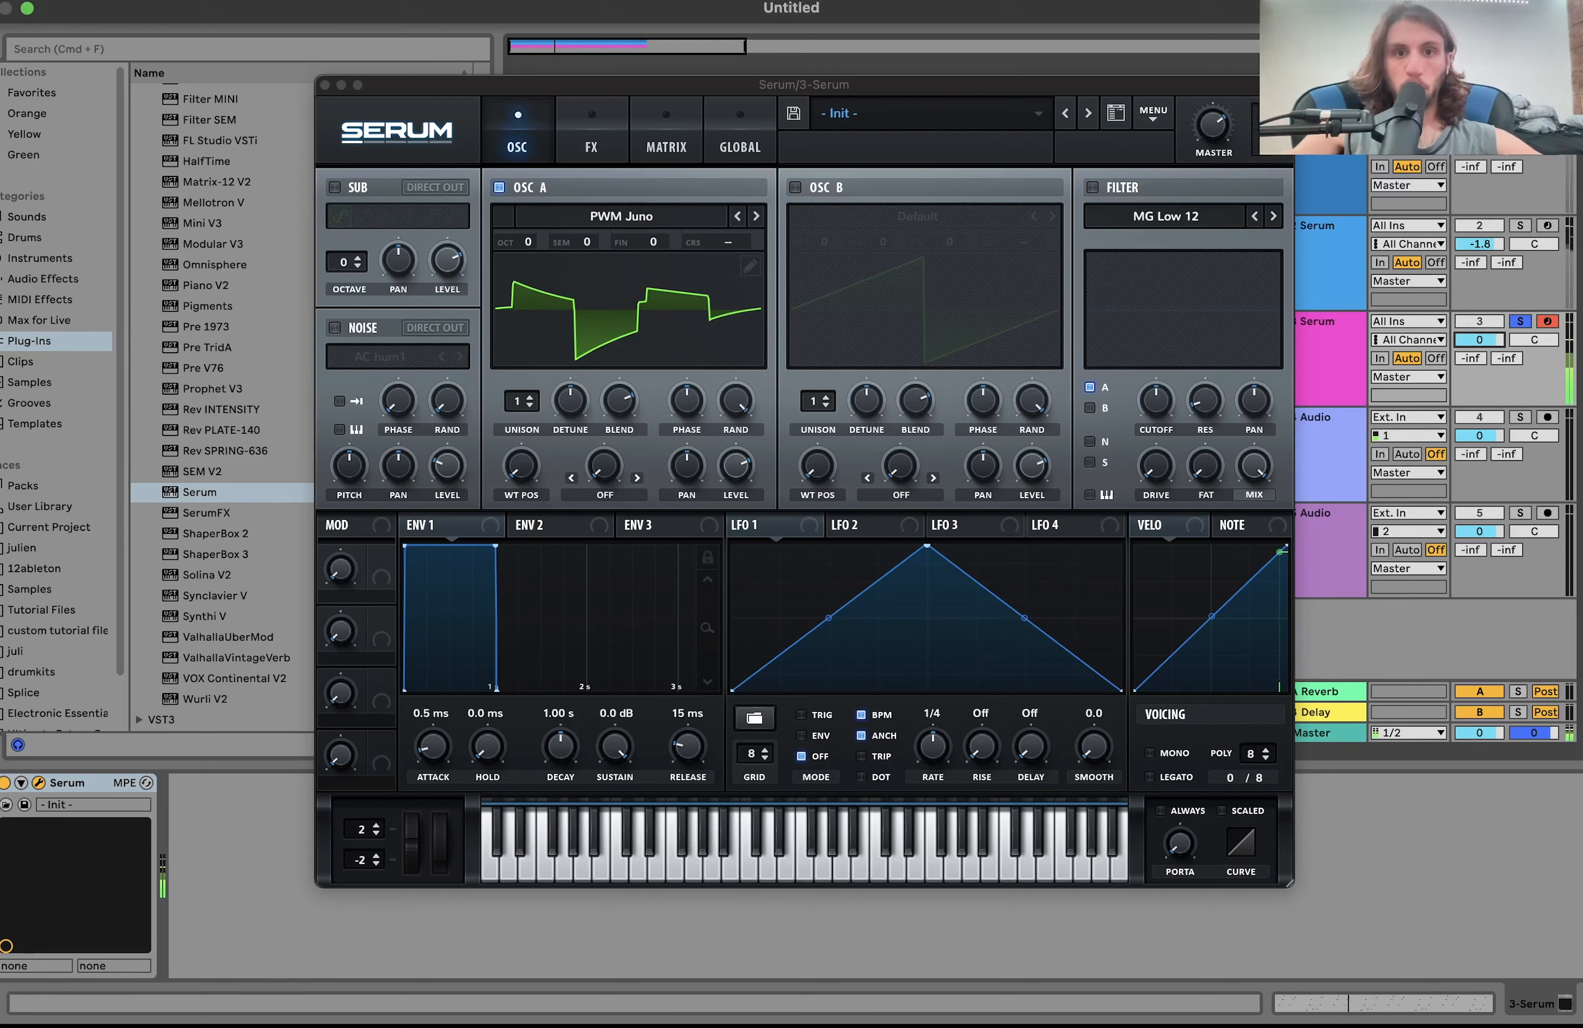
Enable oscillator B, set the third track's volume to 2.5 dB, and briefly play the sound
left_click(820, 189)
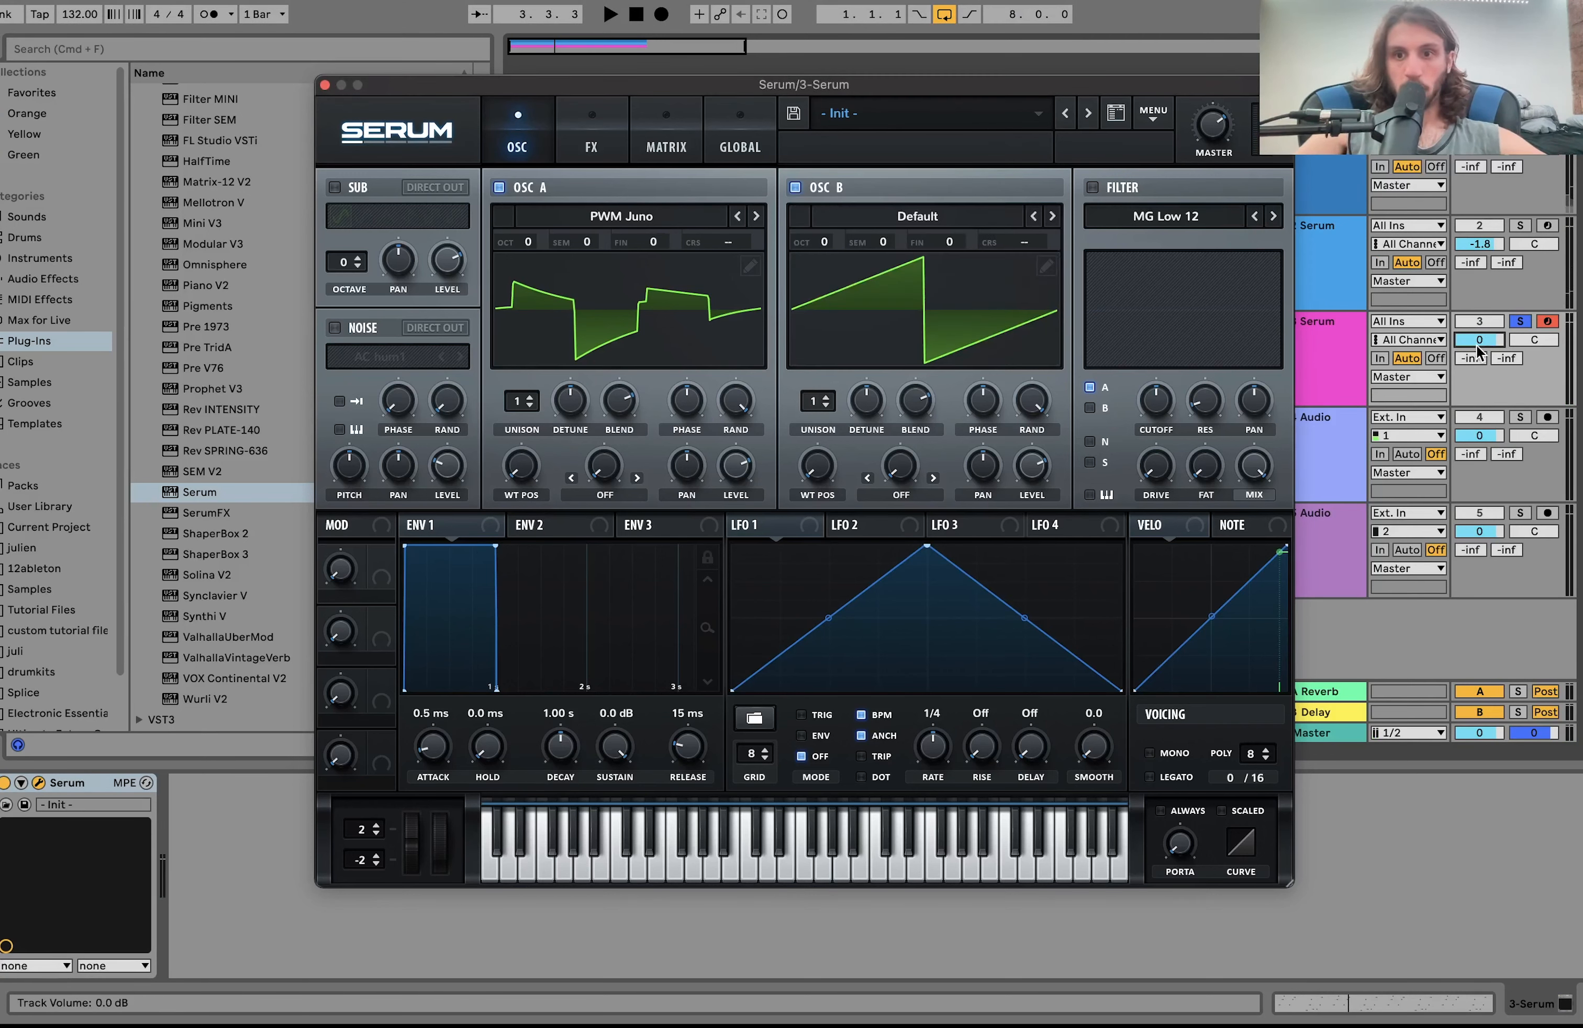
left_click_drag(1476, 346, 1477, 335)
key("space")
key("space")
Load the analog BS2 - Acid wavetable into oscillator B and listen to the result
left_click(918, 216)
mouse_move(912, 243)
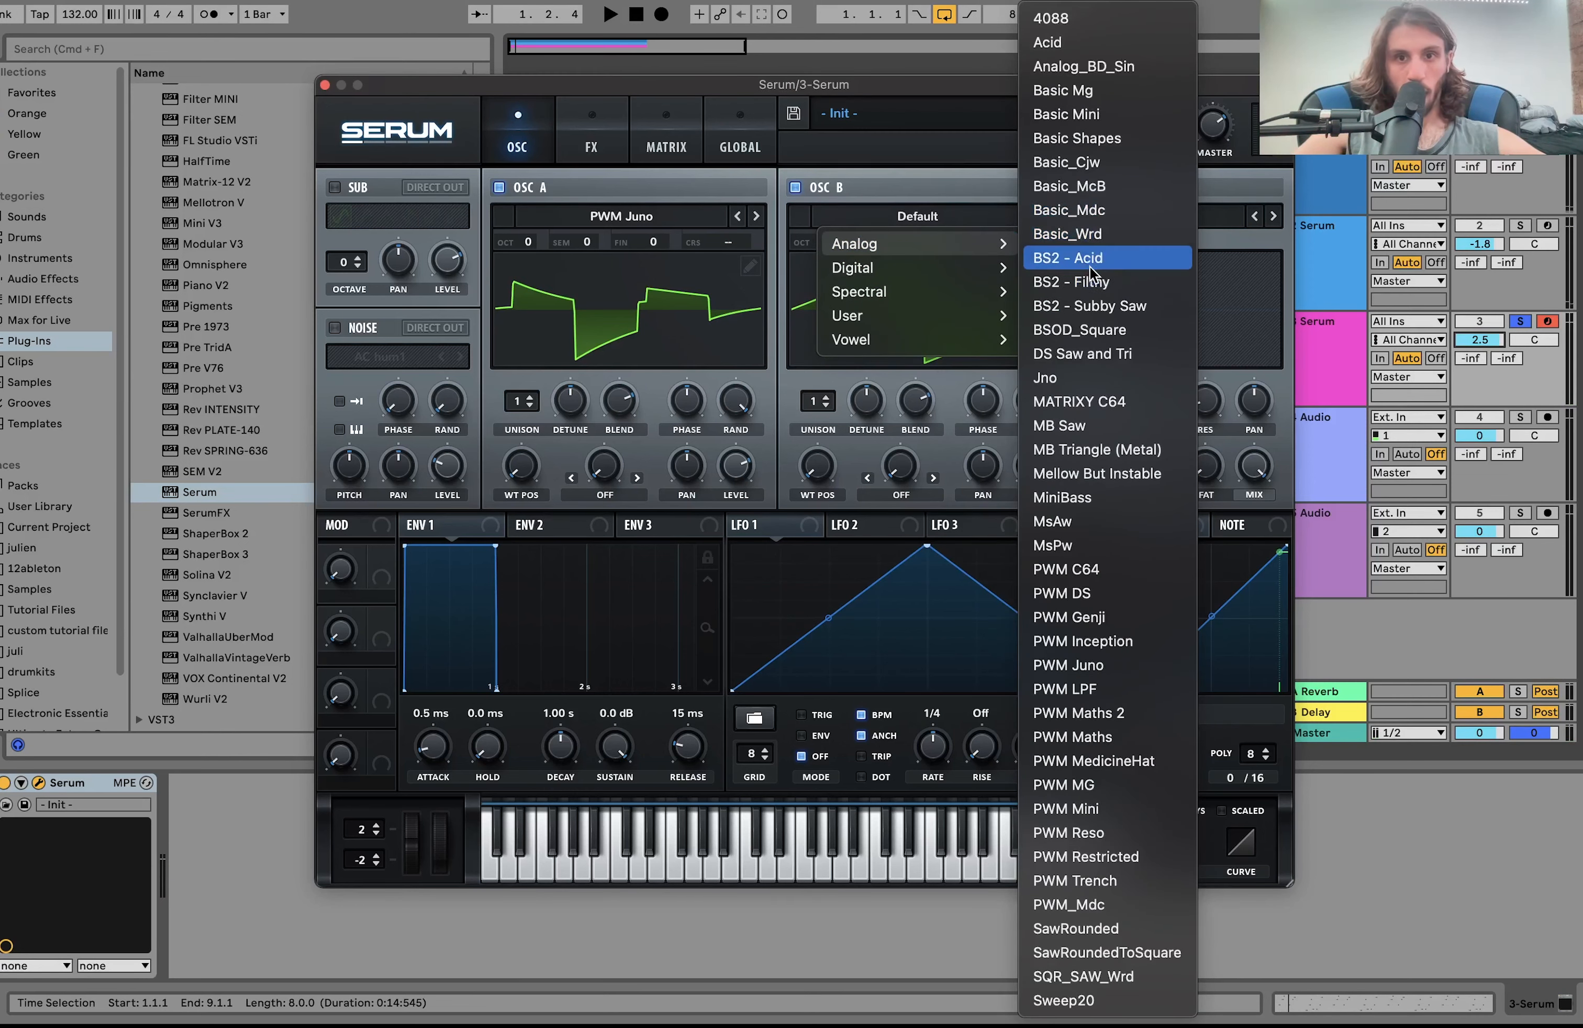
left_click(1068, 258)
key("space")
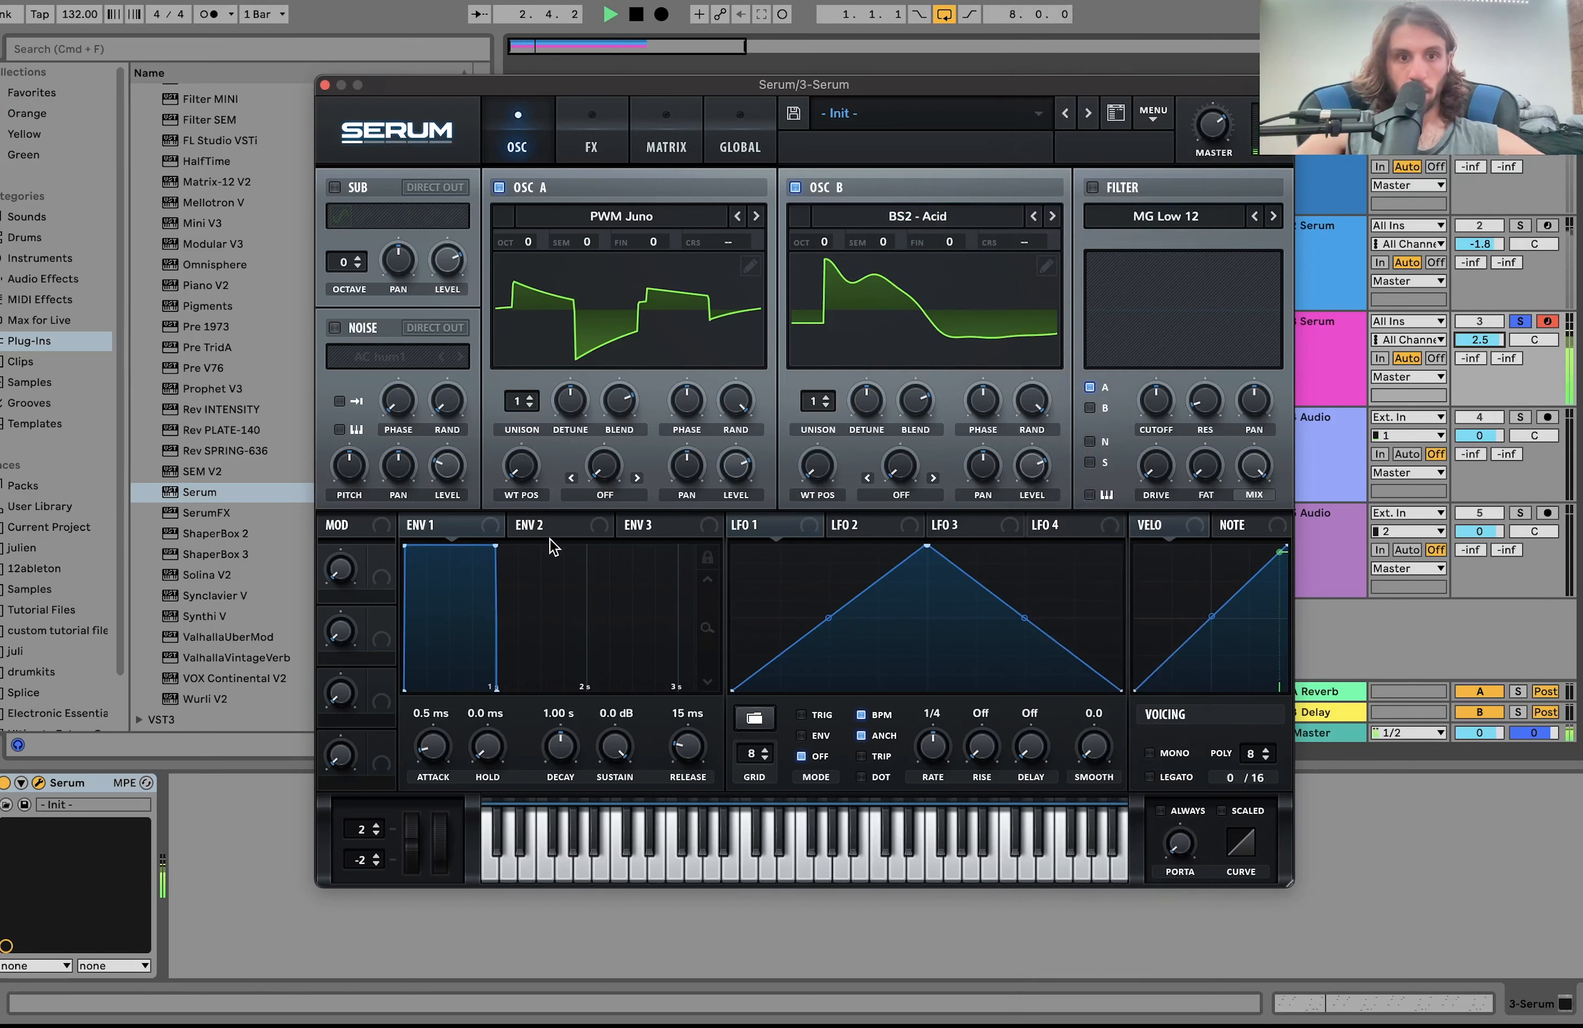
key("space")
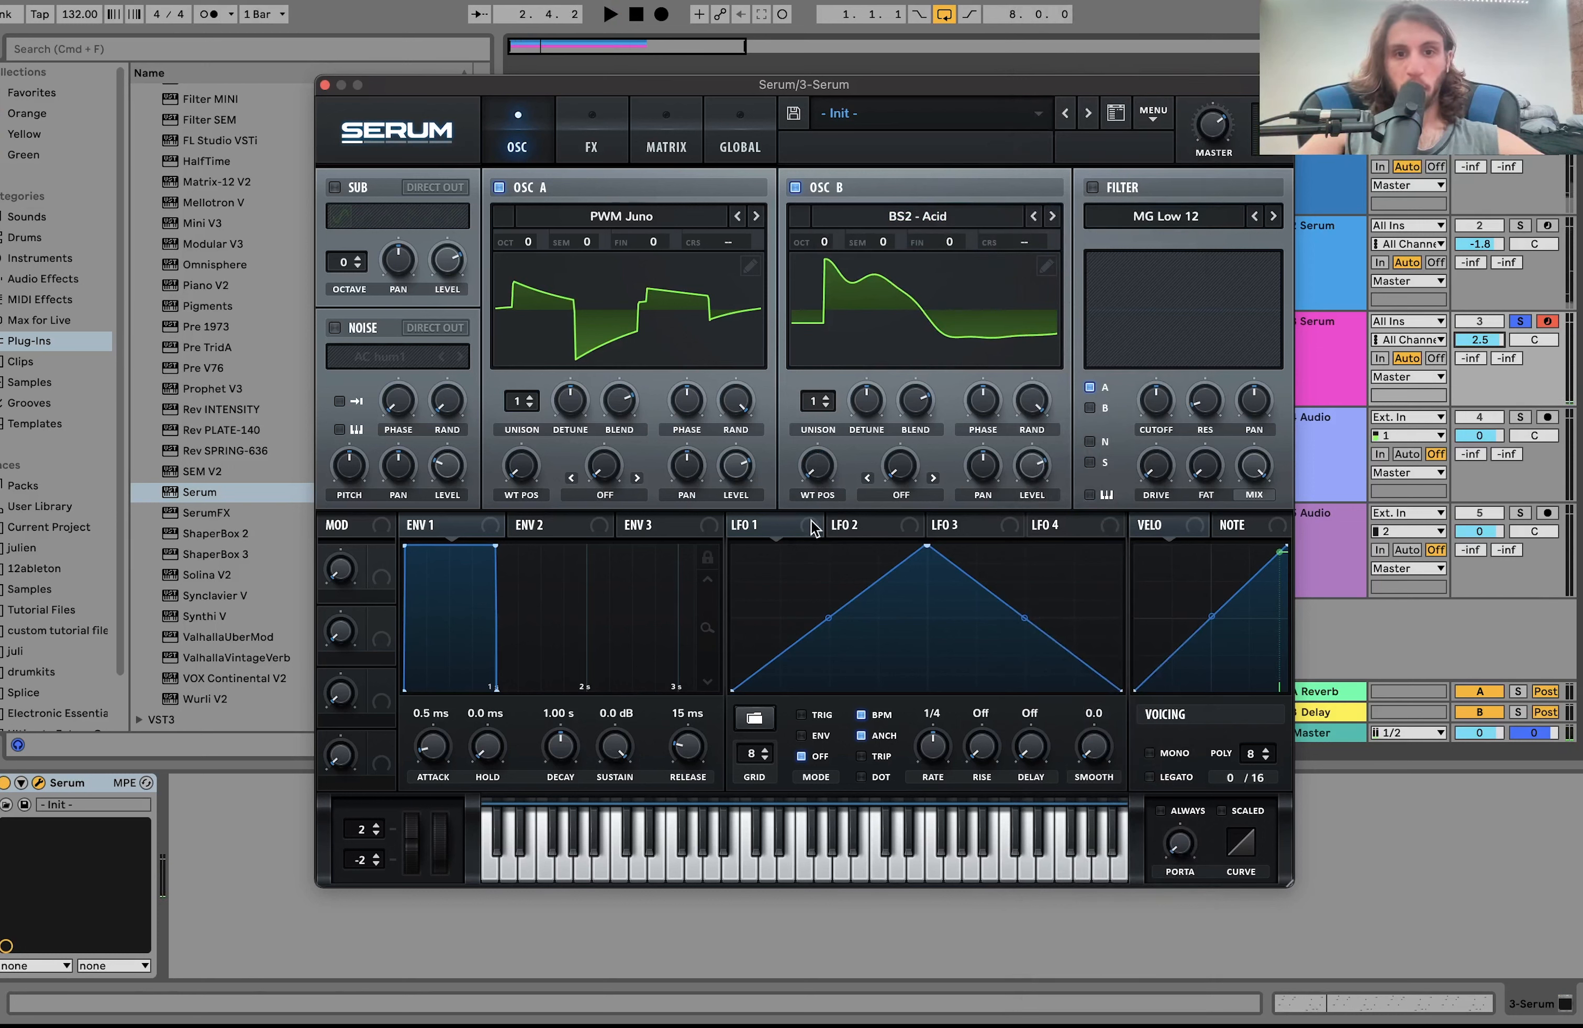
Assign LFO 1 to oscillator B's wavetable position, set oscillator A's warp to FM (from B), and modulate the warp amount with LFO 1
left_click_drag(768, 528, 811, 463)
left_click(609, 494)
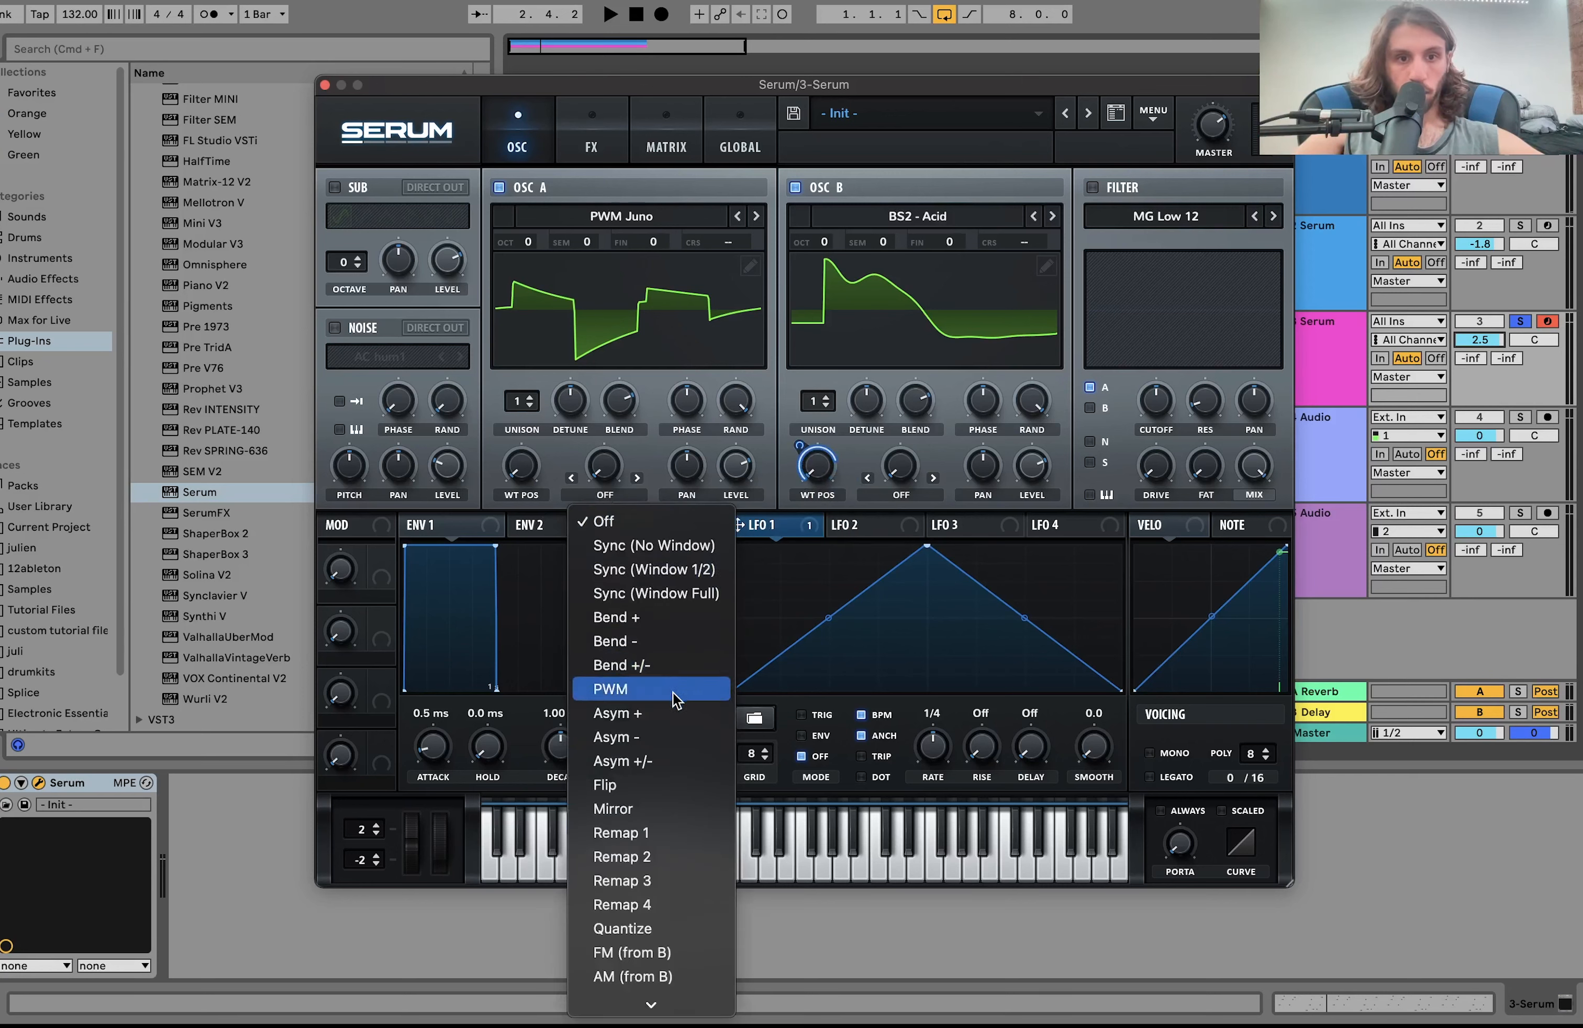
left_click(670, 955)
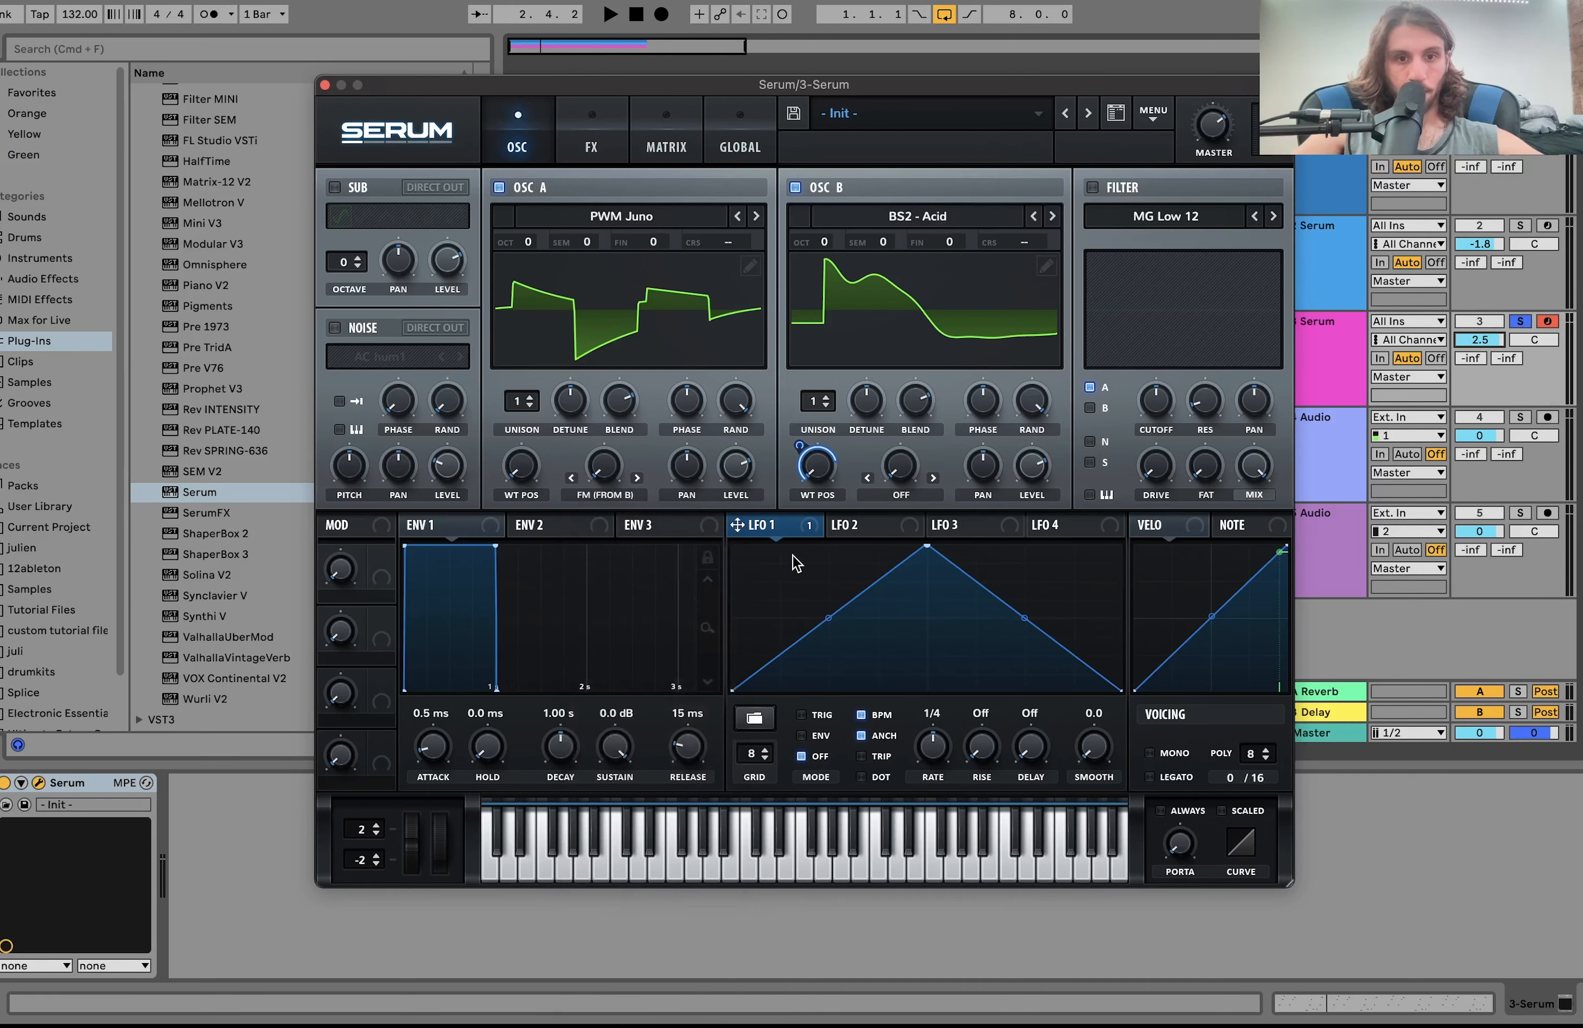
mouse_move(586, 446)
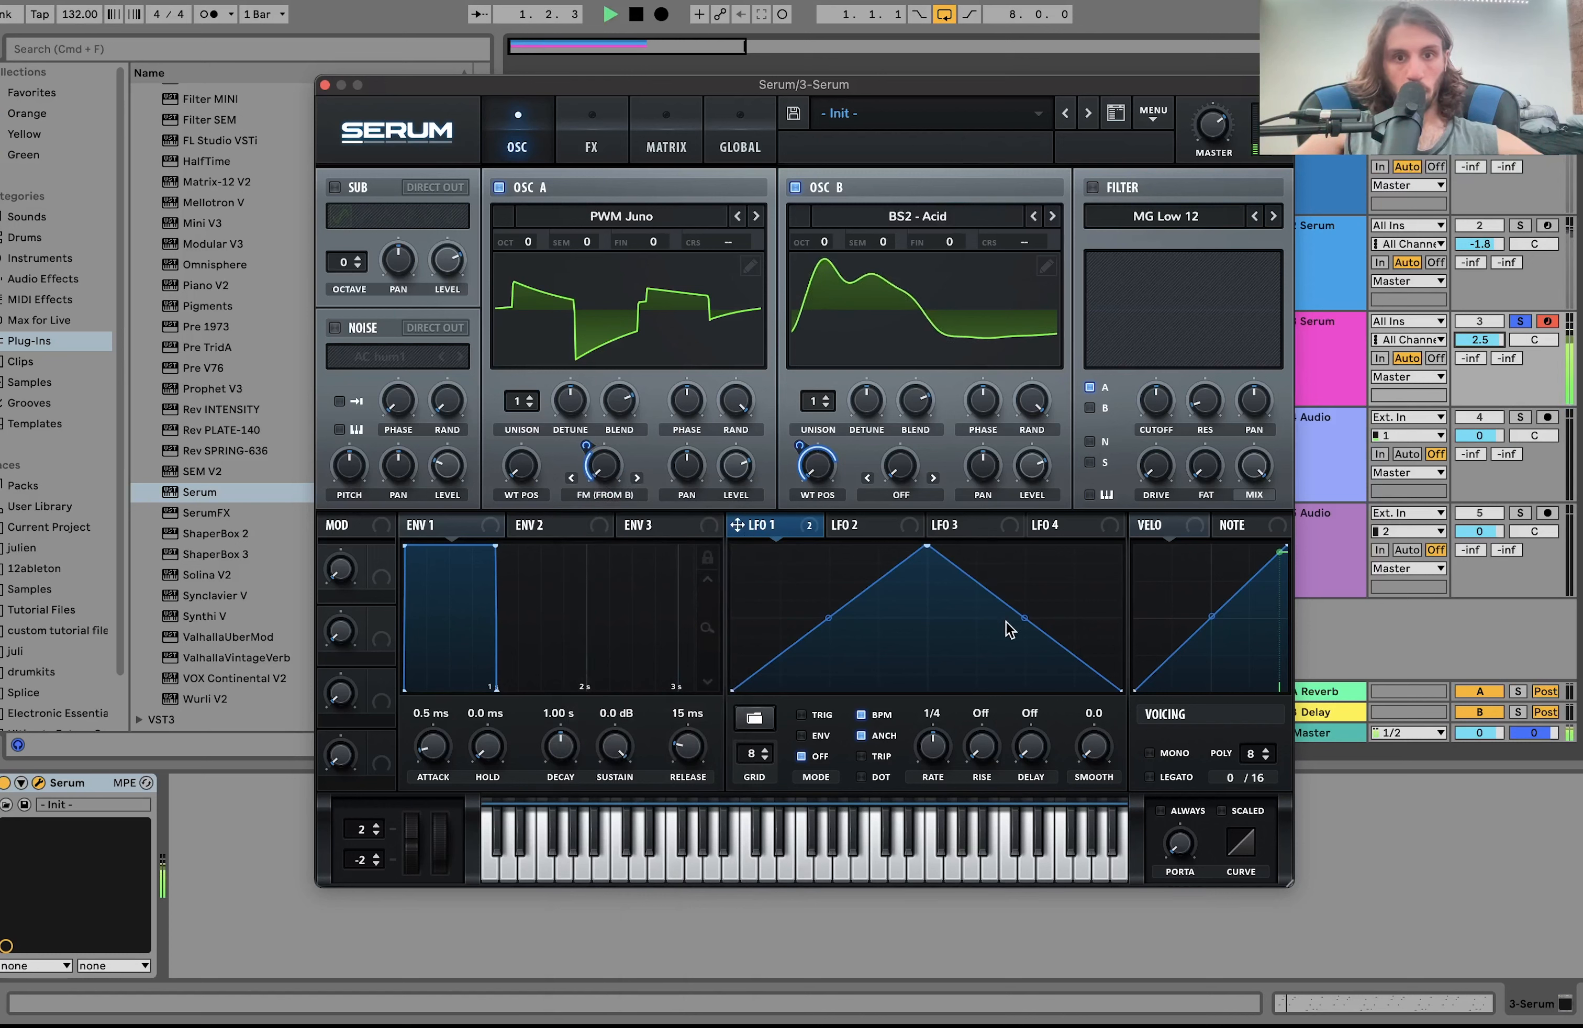
Set LFO 1 to envelope mode, move its peak near the start for a fast attack and long decay, and play the loop
left_click(816, 741)
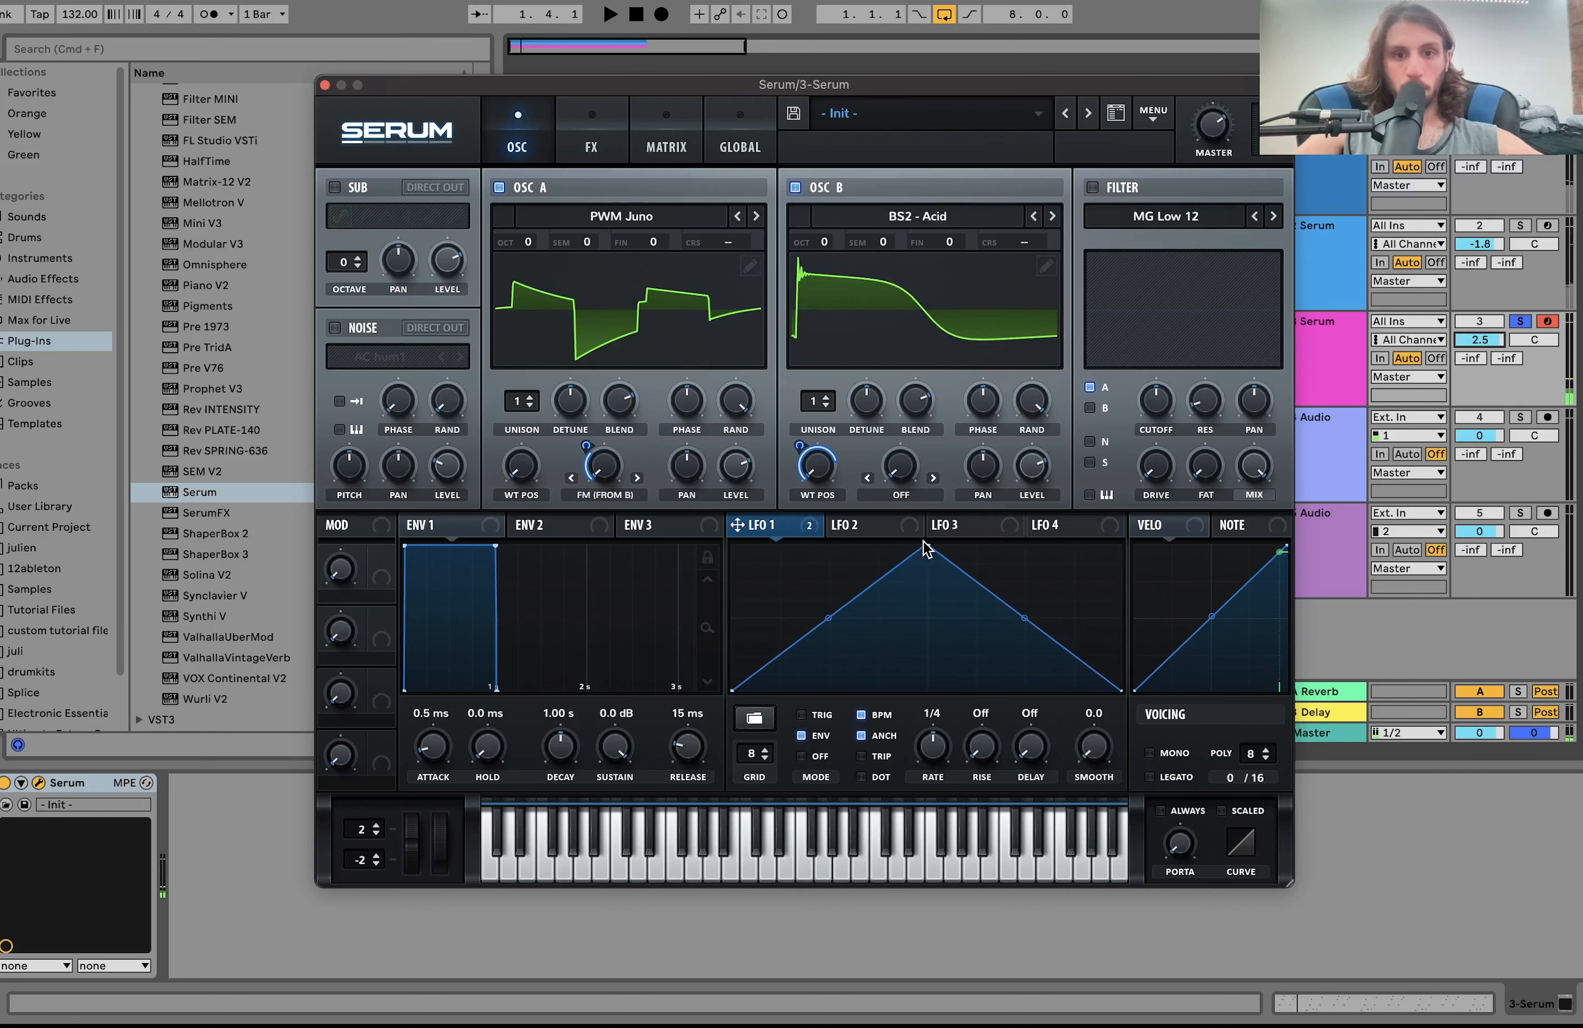
left_click_drag(927, 548, 772, 546)
key("space")
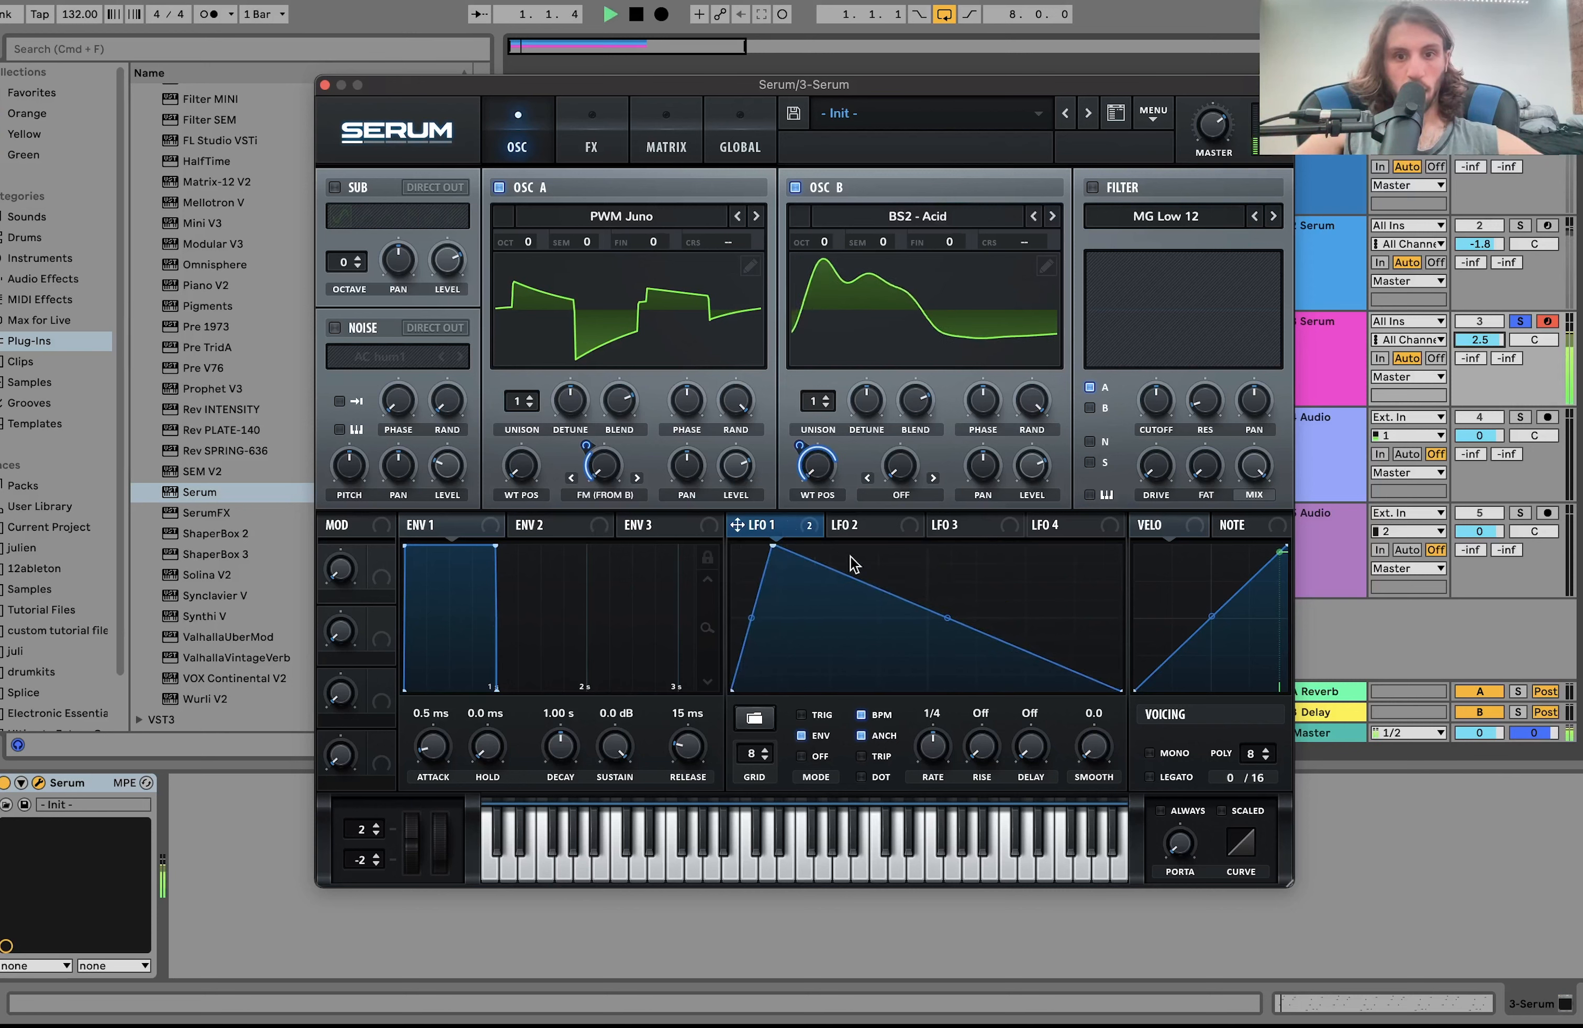
Reshape LFO 1's decay with two added points, set its rate to 1/8, and shift its peak slightly later while listening
double_click(855, 592)
left_click_drag(855, 592, 901, 547)
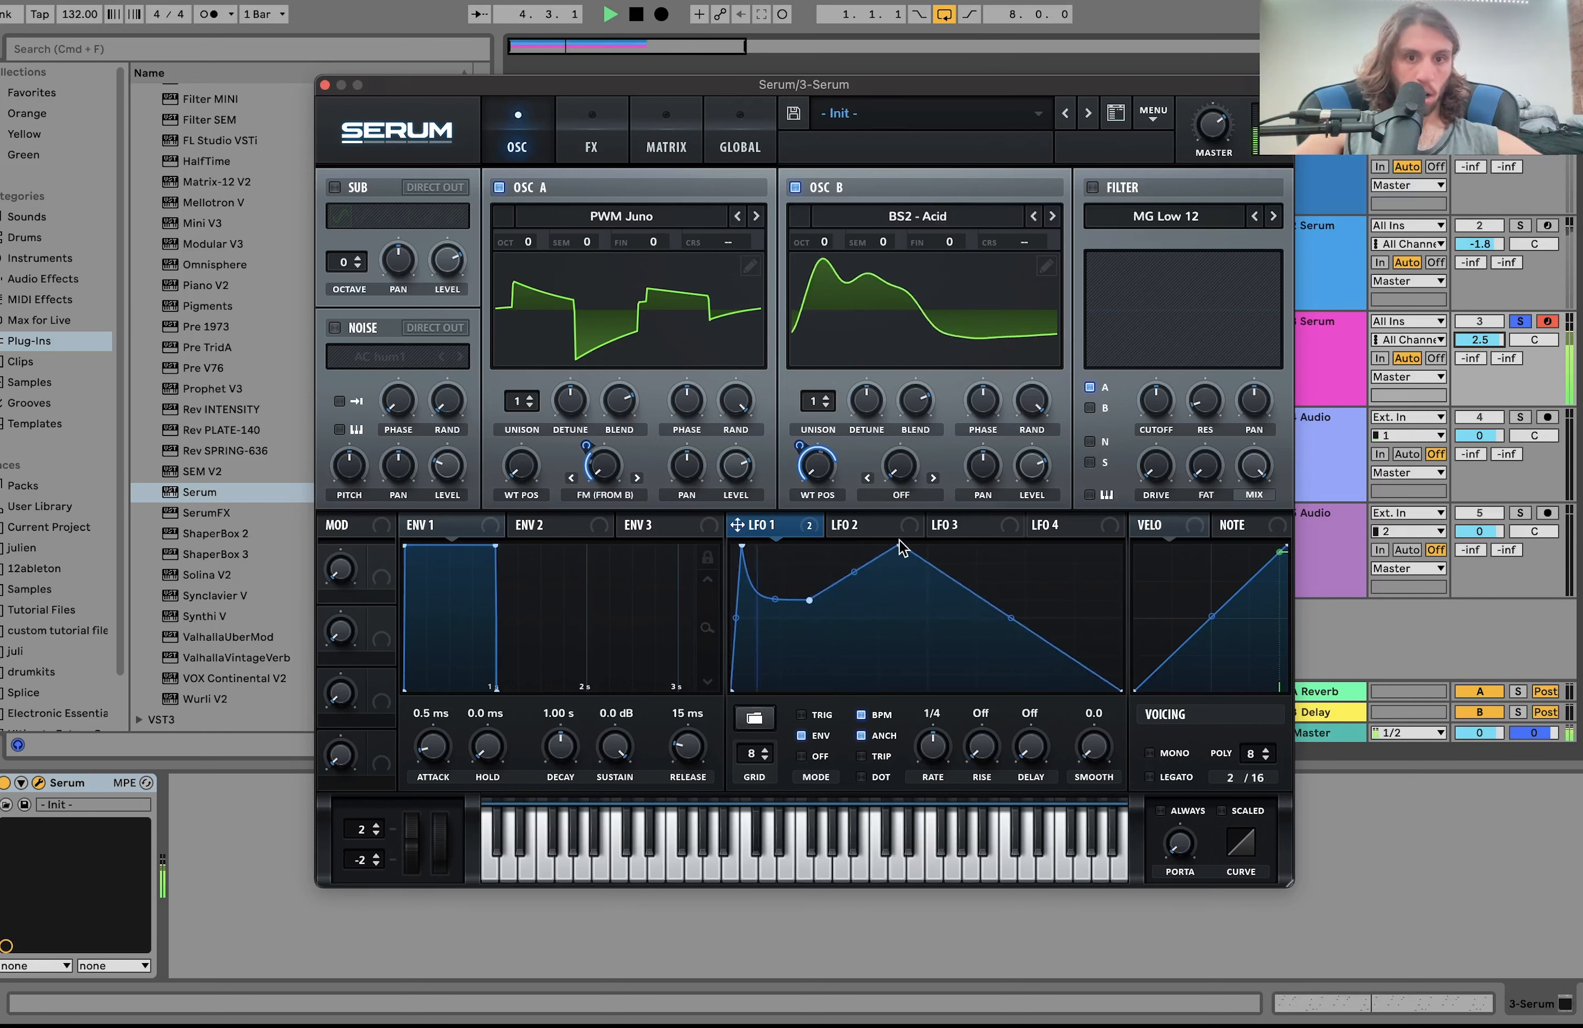
left_click_drag(808, 599, 778, 650)
left_click_drag(901, 547, 956, 661)
left_click_drag(814, 686, 866, 582)
left_click_drag(956, 662, 956, 631)
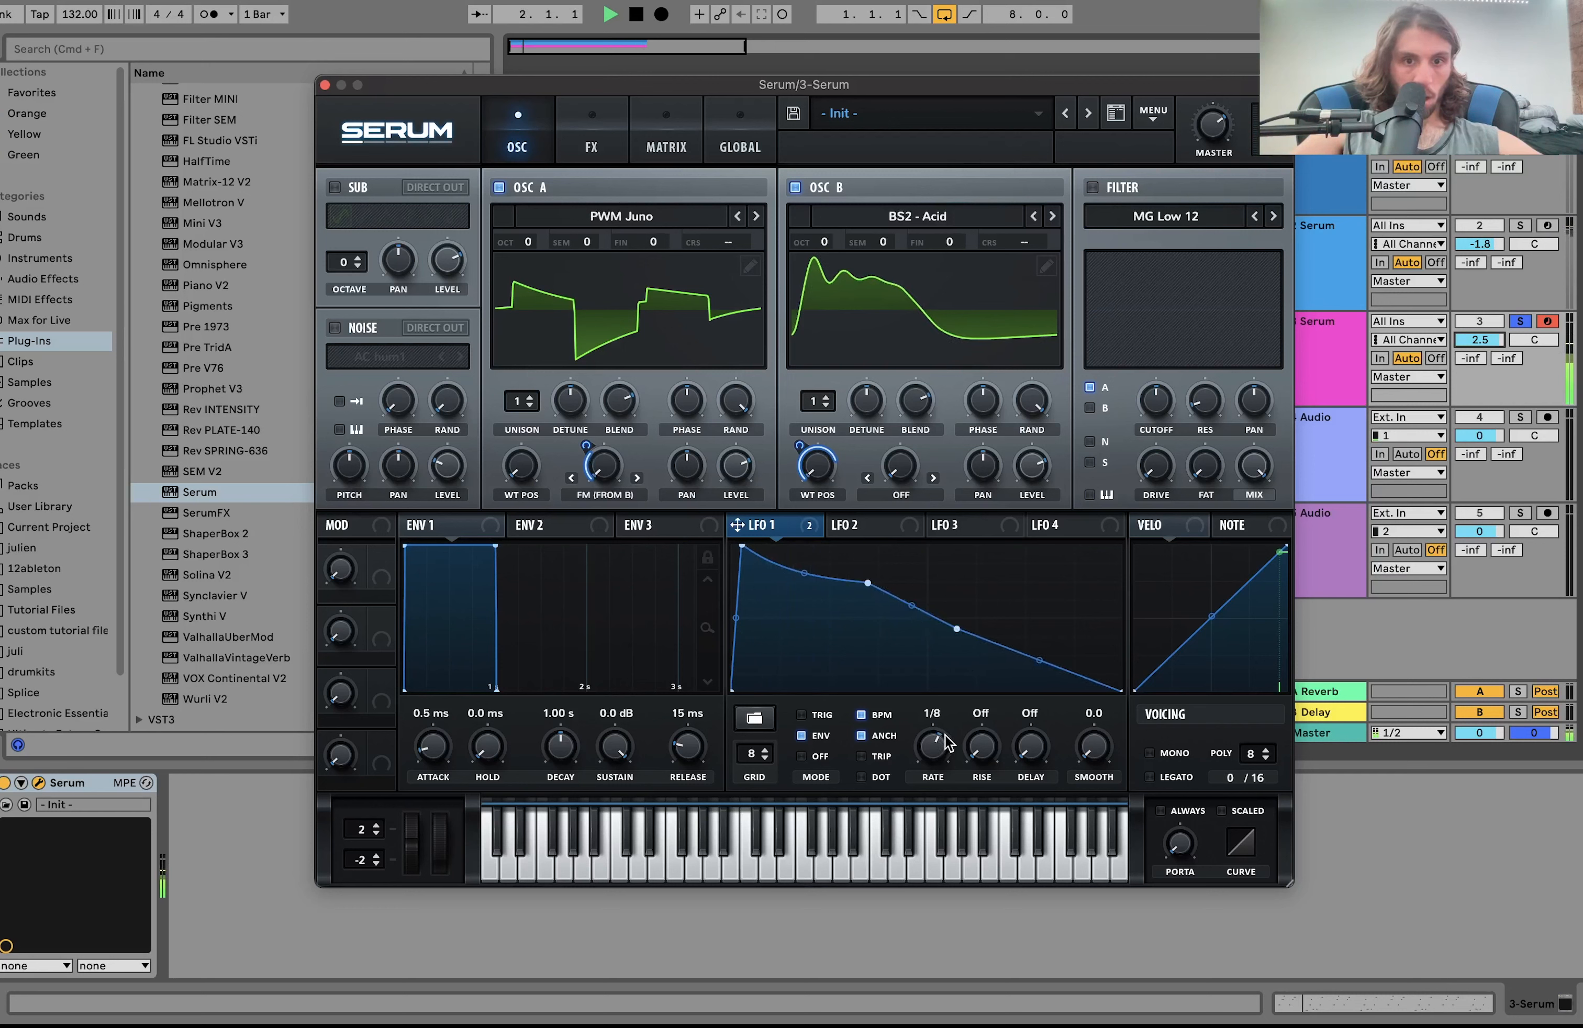
left_click_drag(742, 547, 765, 500)
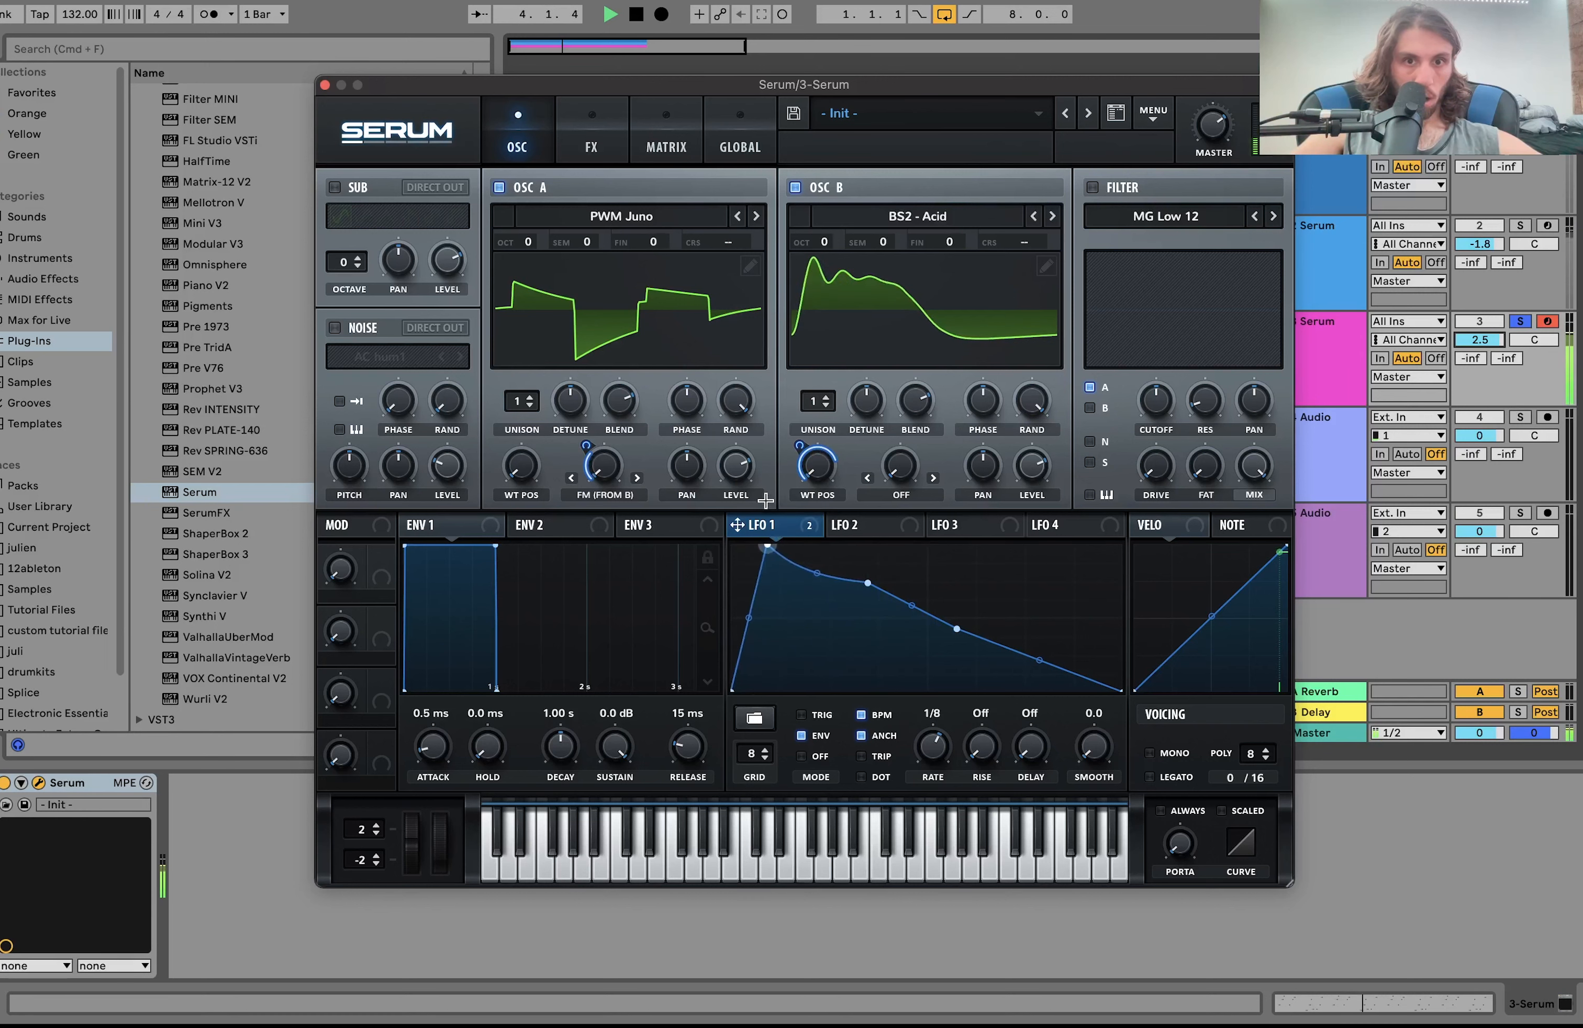
key("space")
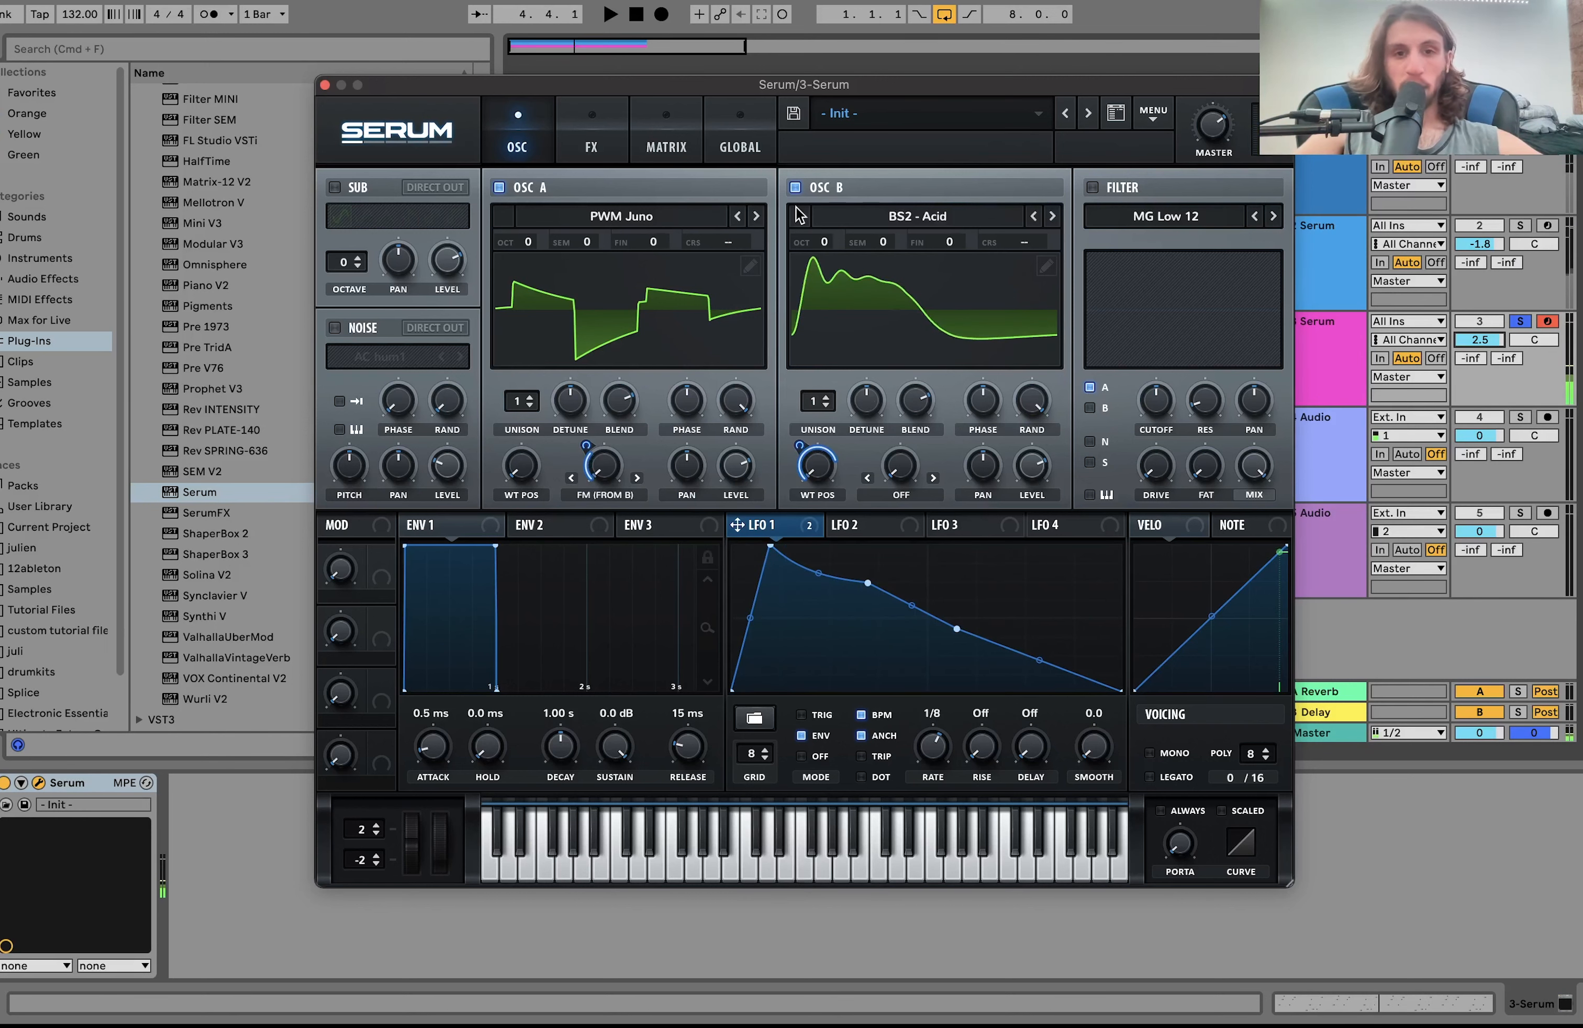
Try 16 unison voices on oscillator B, return it to one voice, and load the BS2 - Subby Saw wavetable
left_click_drag(813, 401, 831, 32)
key("space")
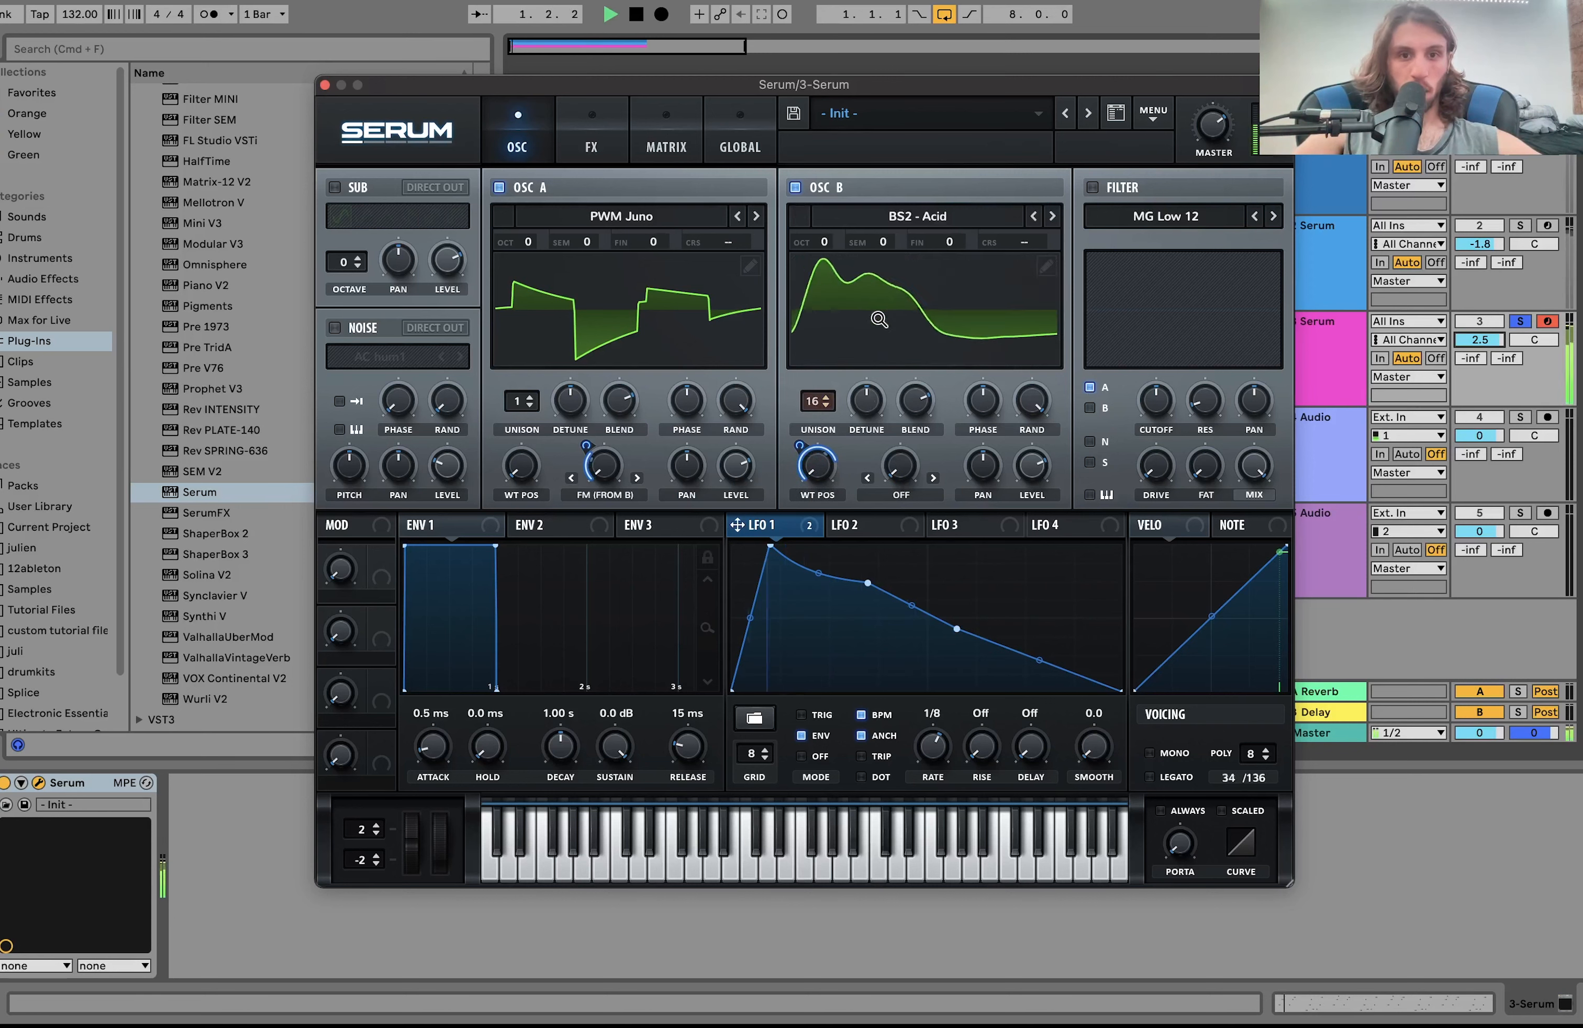
left_click_drag(809, 415, 725, 908)
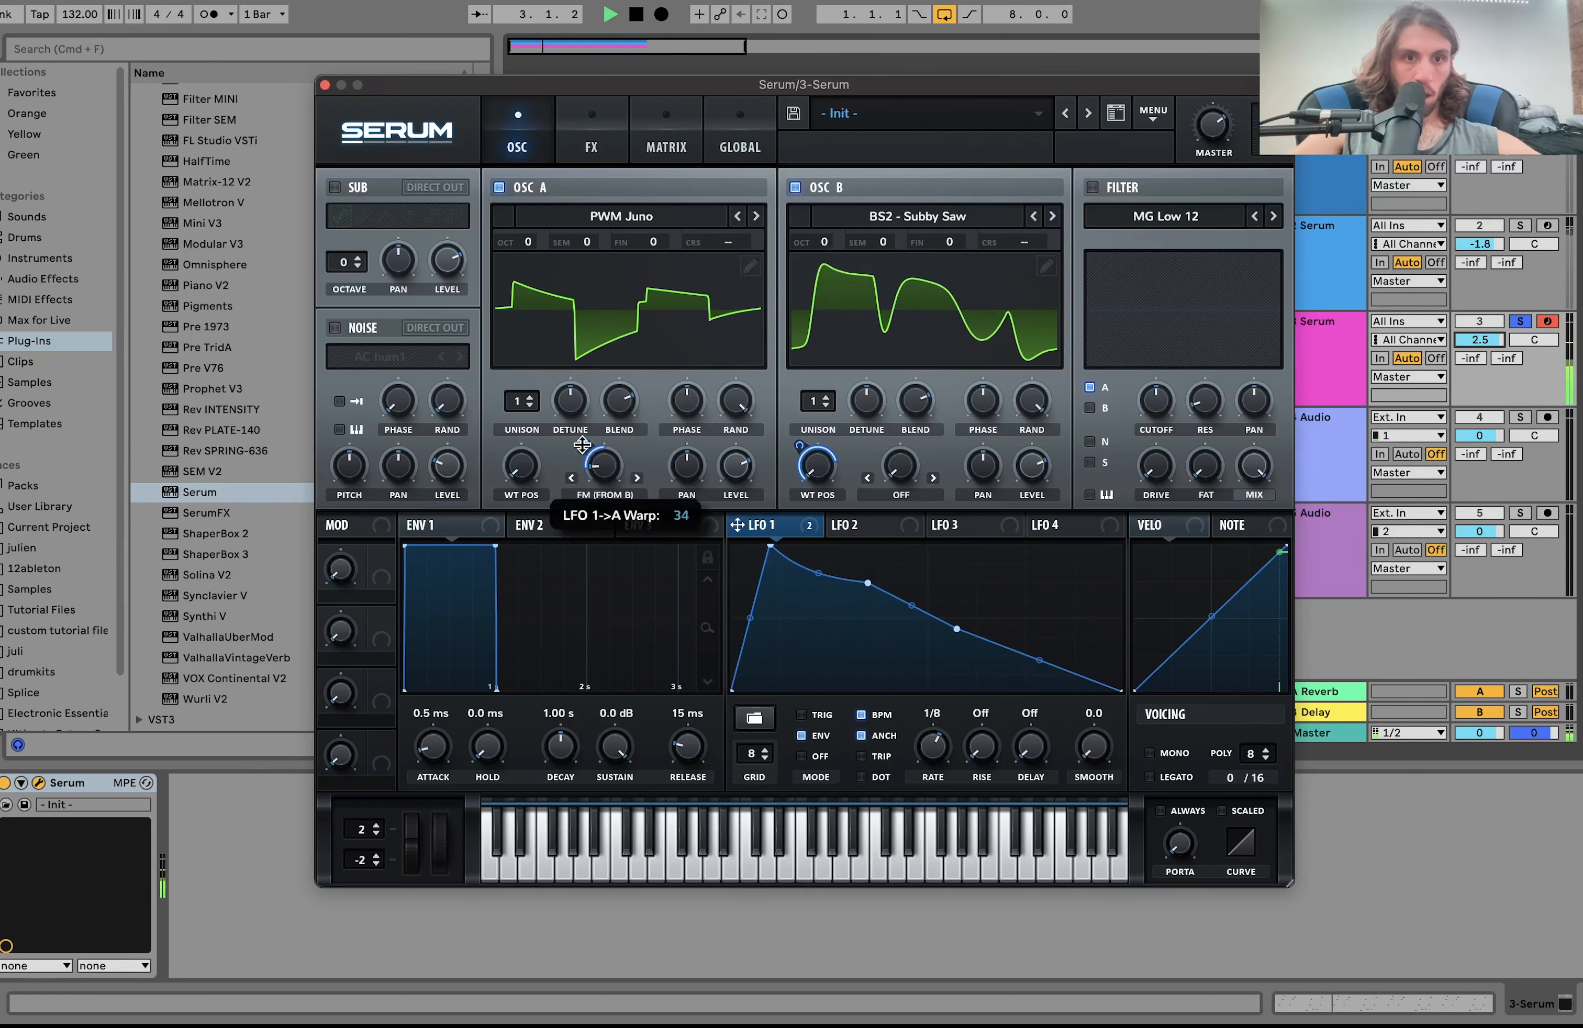
Compare the sound with oscillator A's warp set to Off and to FM (from B)
key("space")
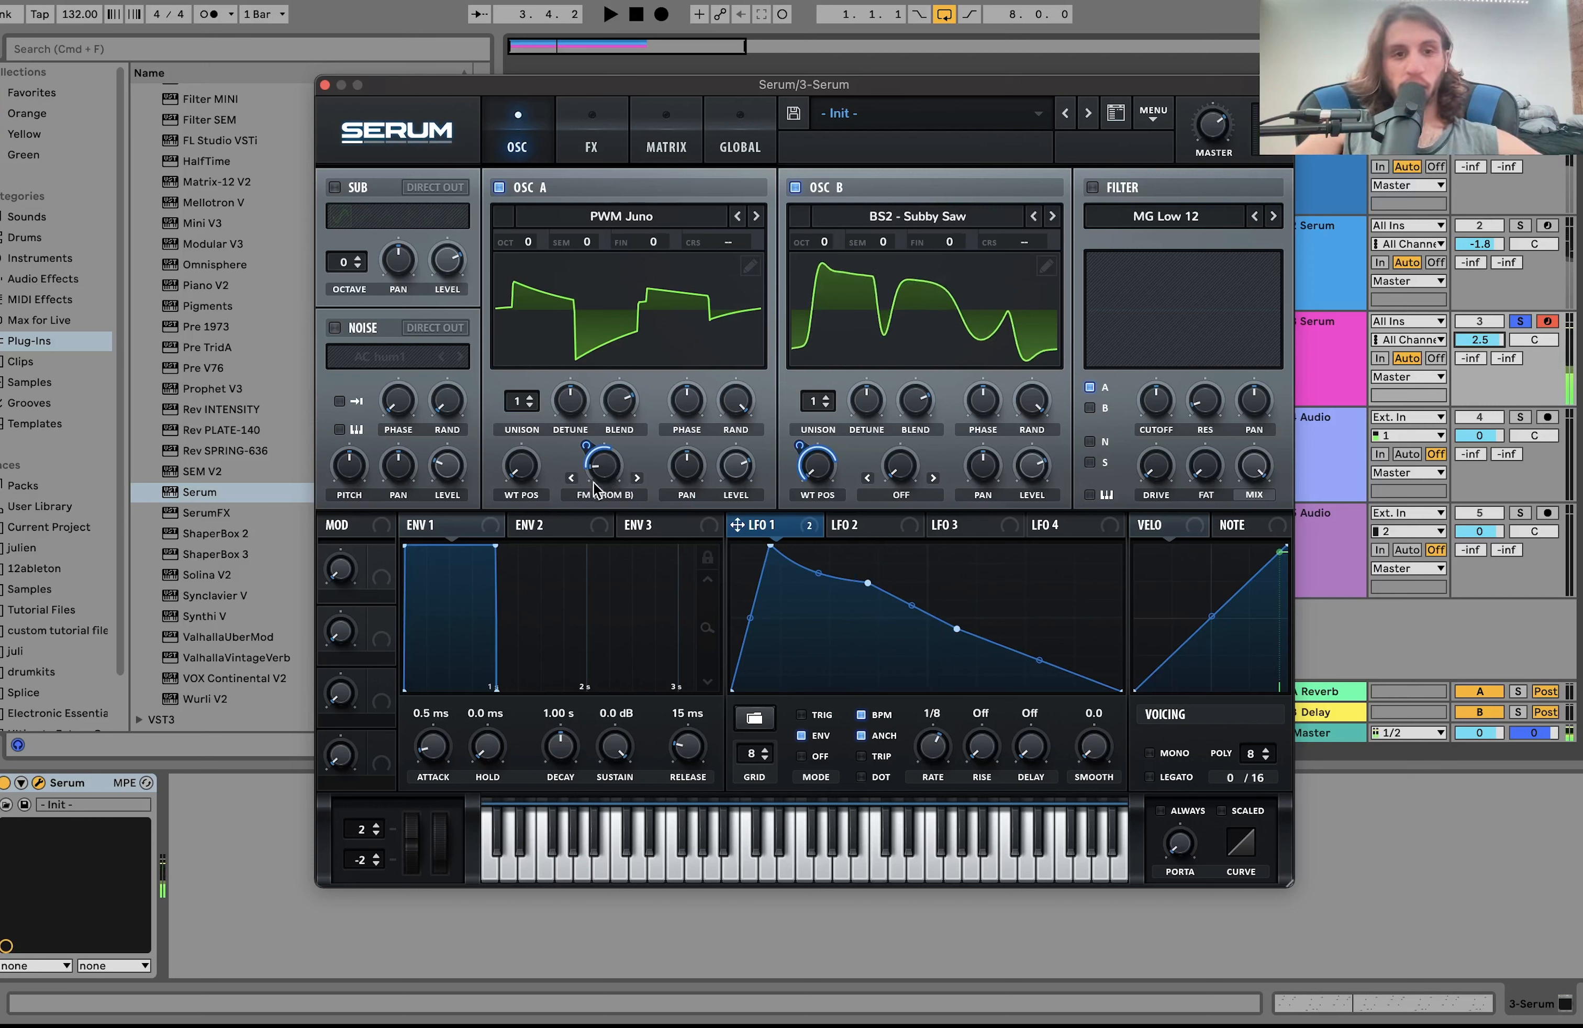
left_click(628, 498)
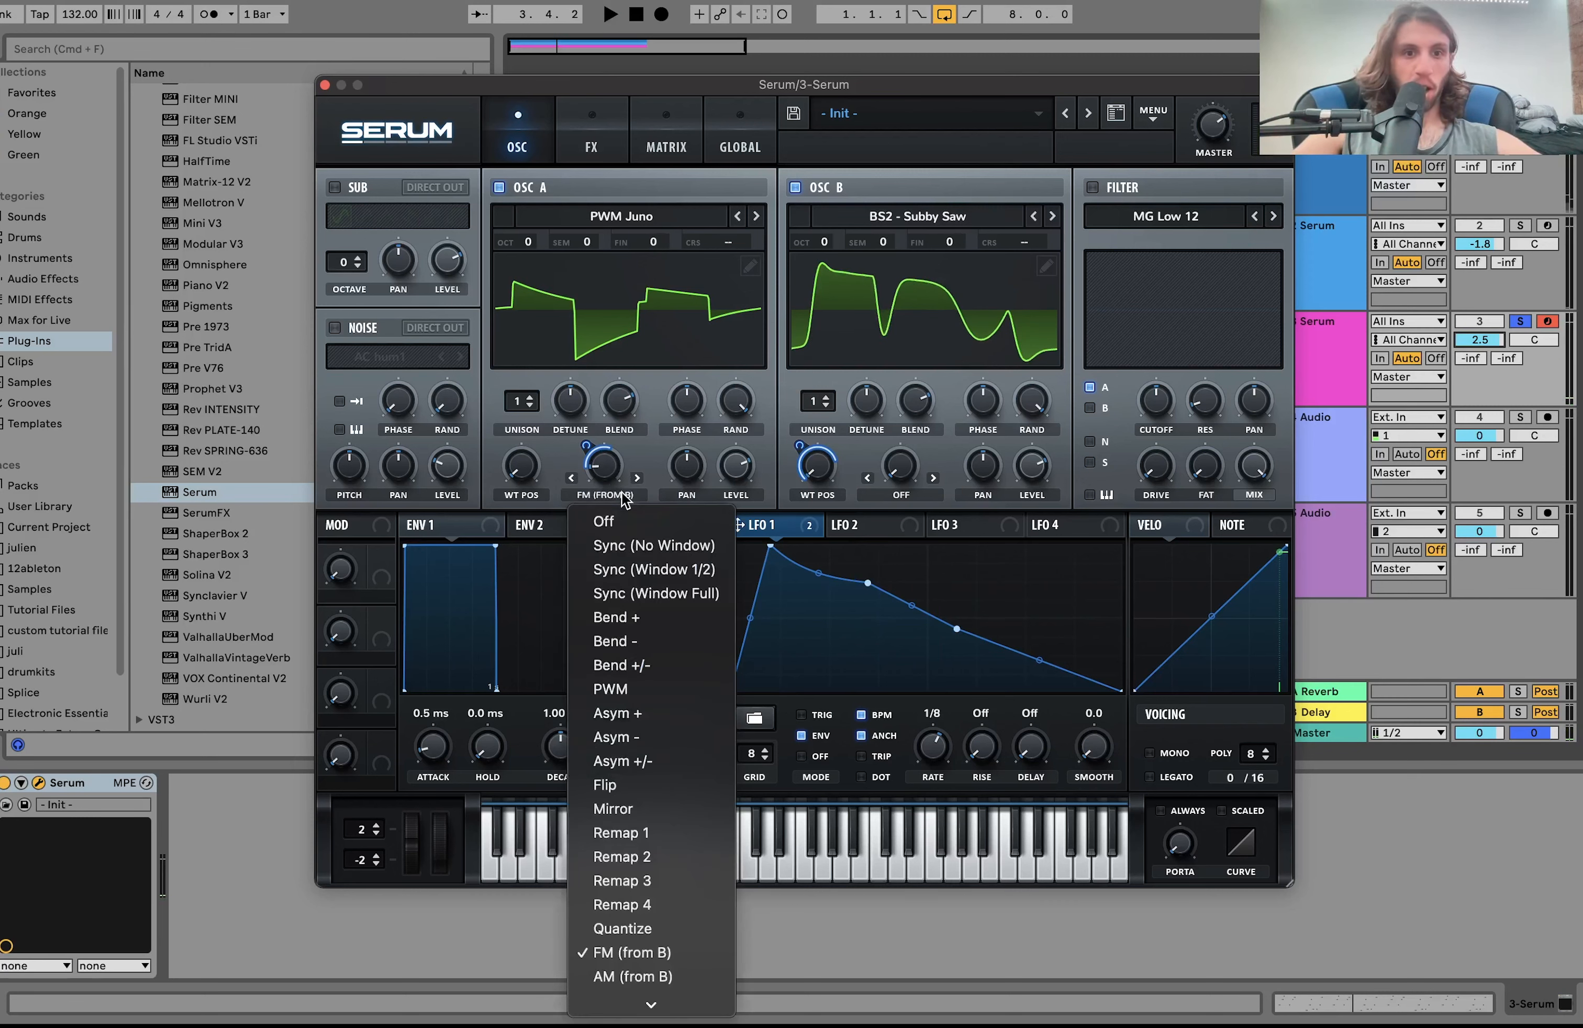
left_click(627, 527)
key("space")
left_click(622, 494)
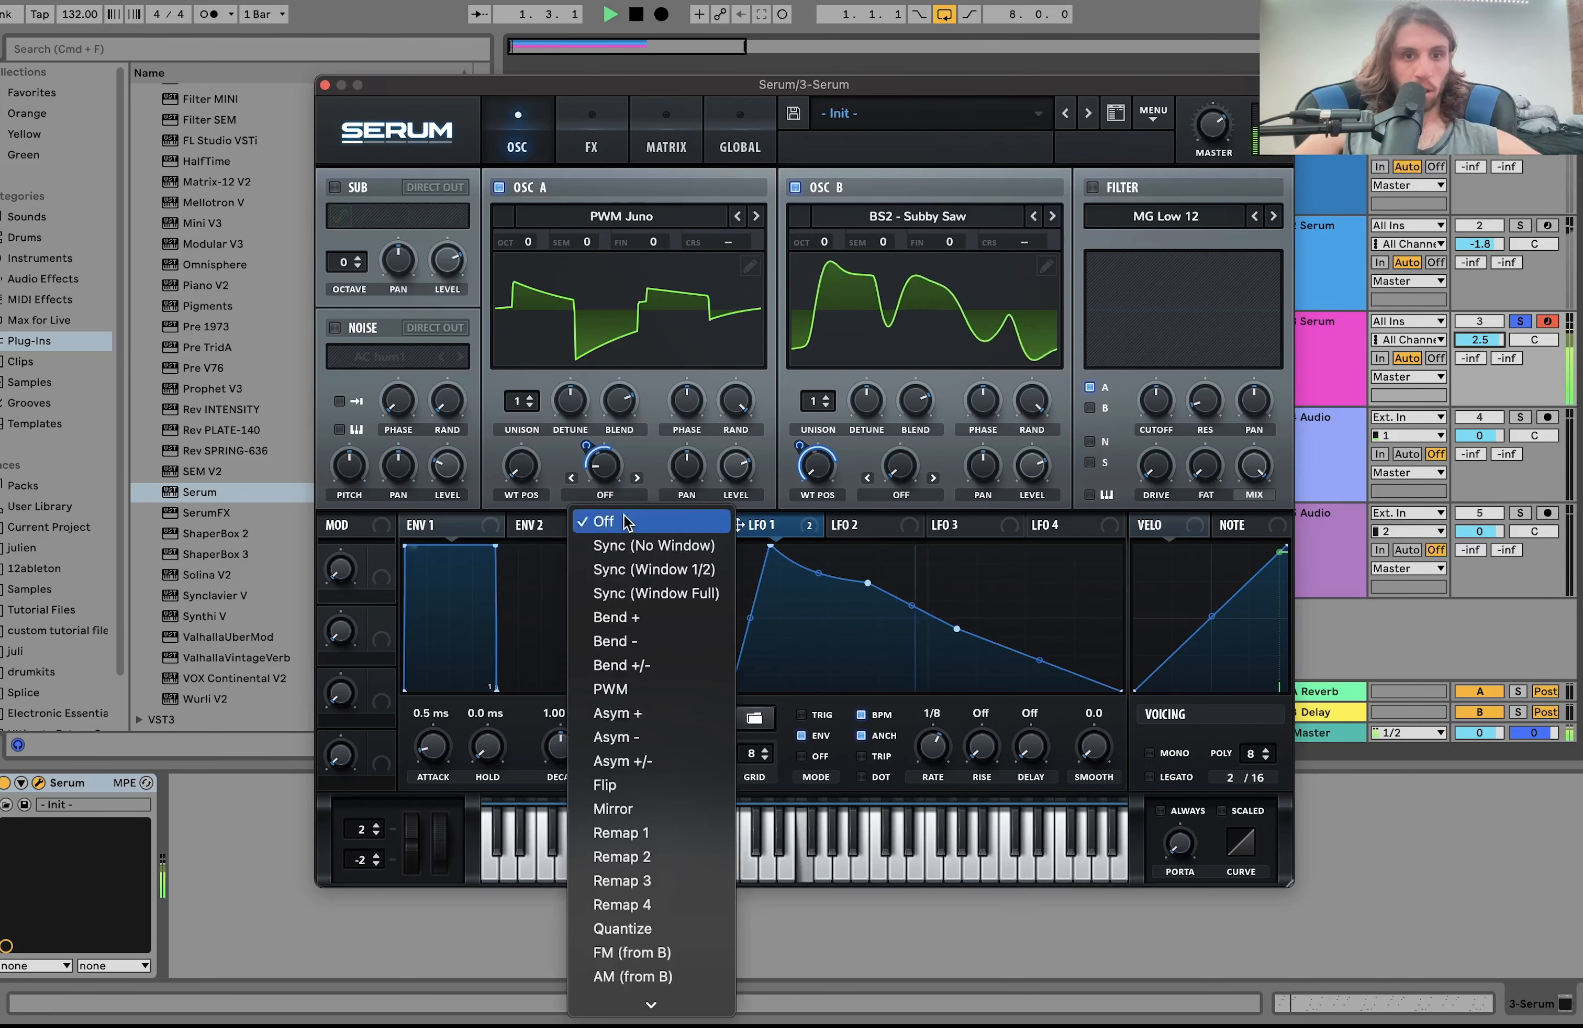
left_click(673, 952)
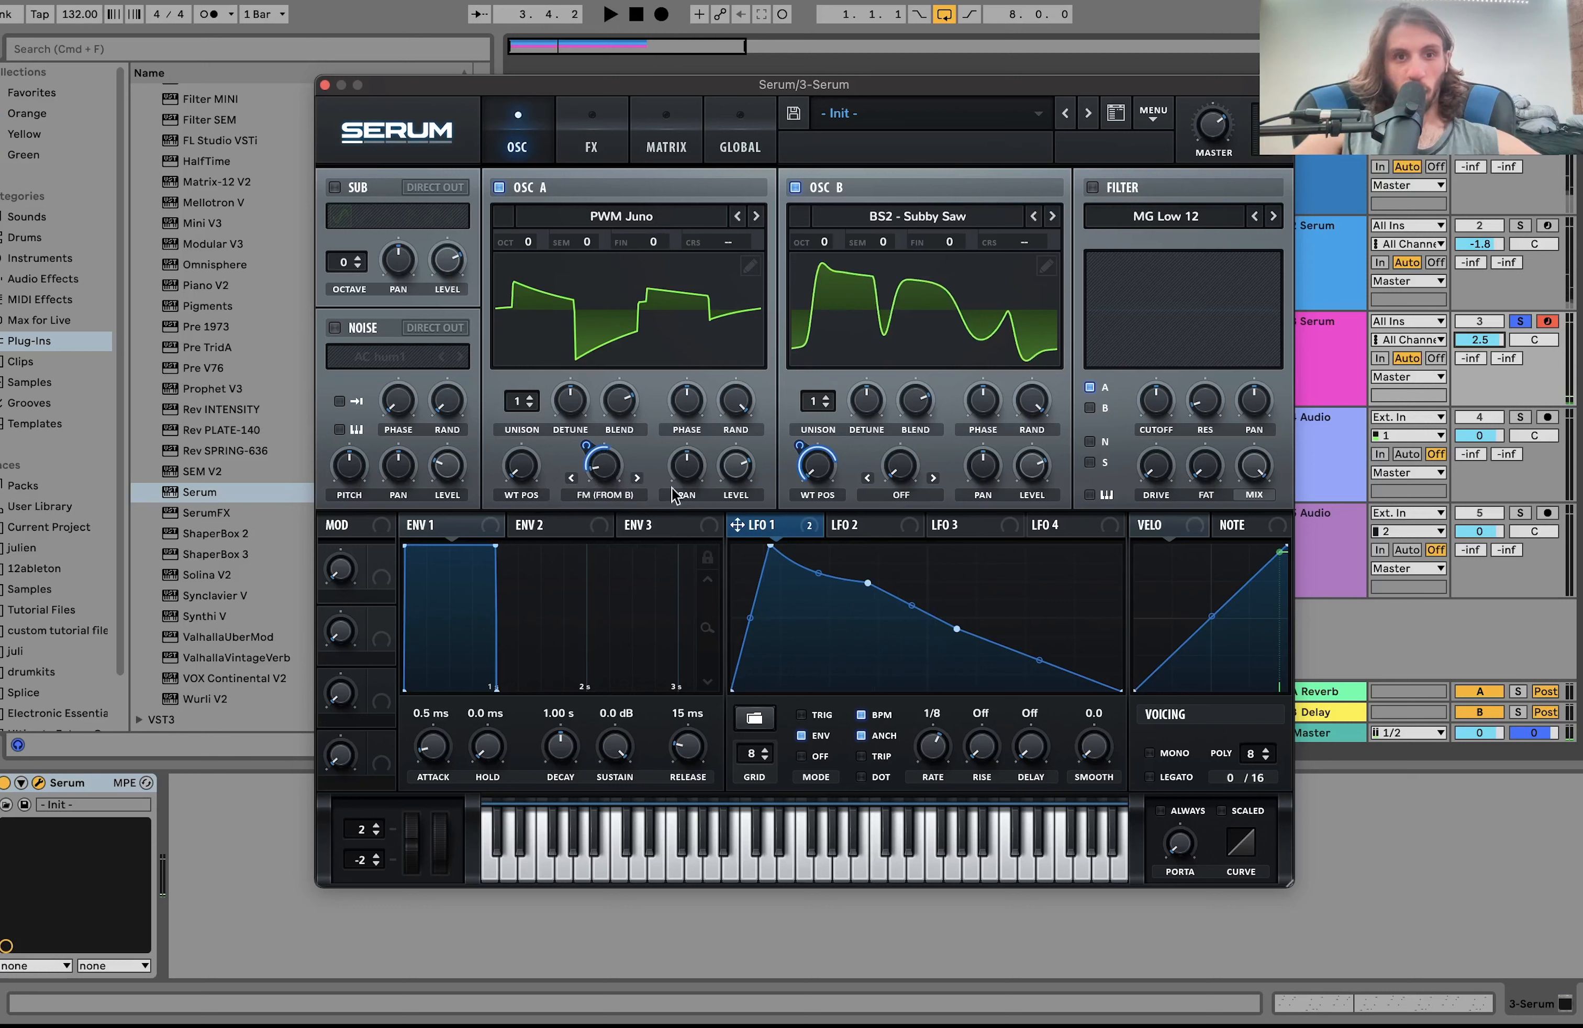
Enable the sub oscillator with a saw waveform and adjust its level while the loop plays
left_click(335, 187)
left_click(408, 216)
key("space")
mouse_move(450, 262)
left_mouse_down()
mouse_move(454, 334)
mouse_move(454, 299)
left_mouse_up()
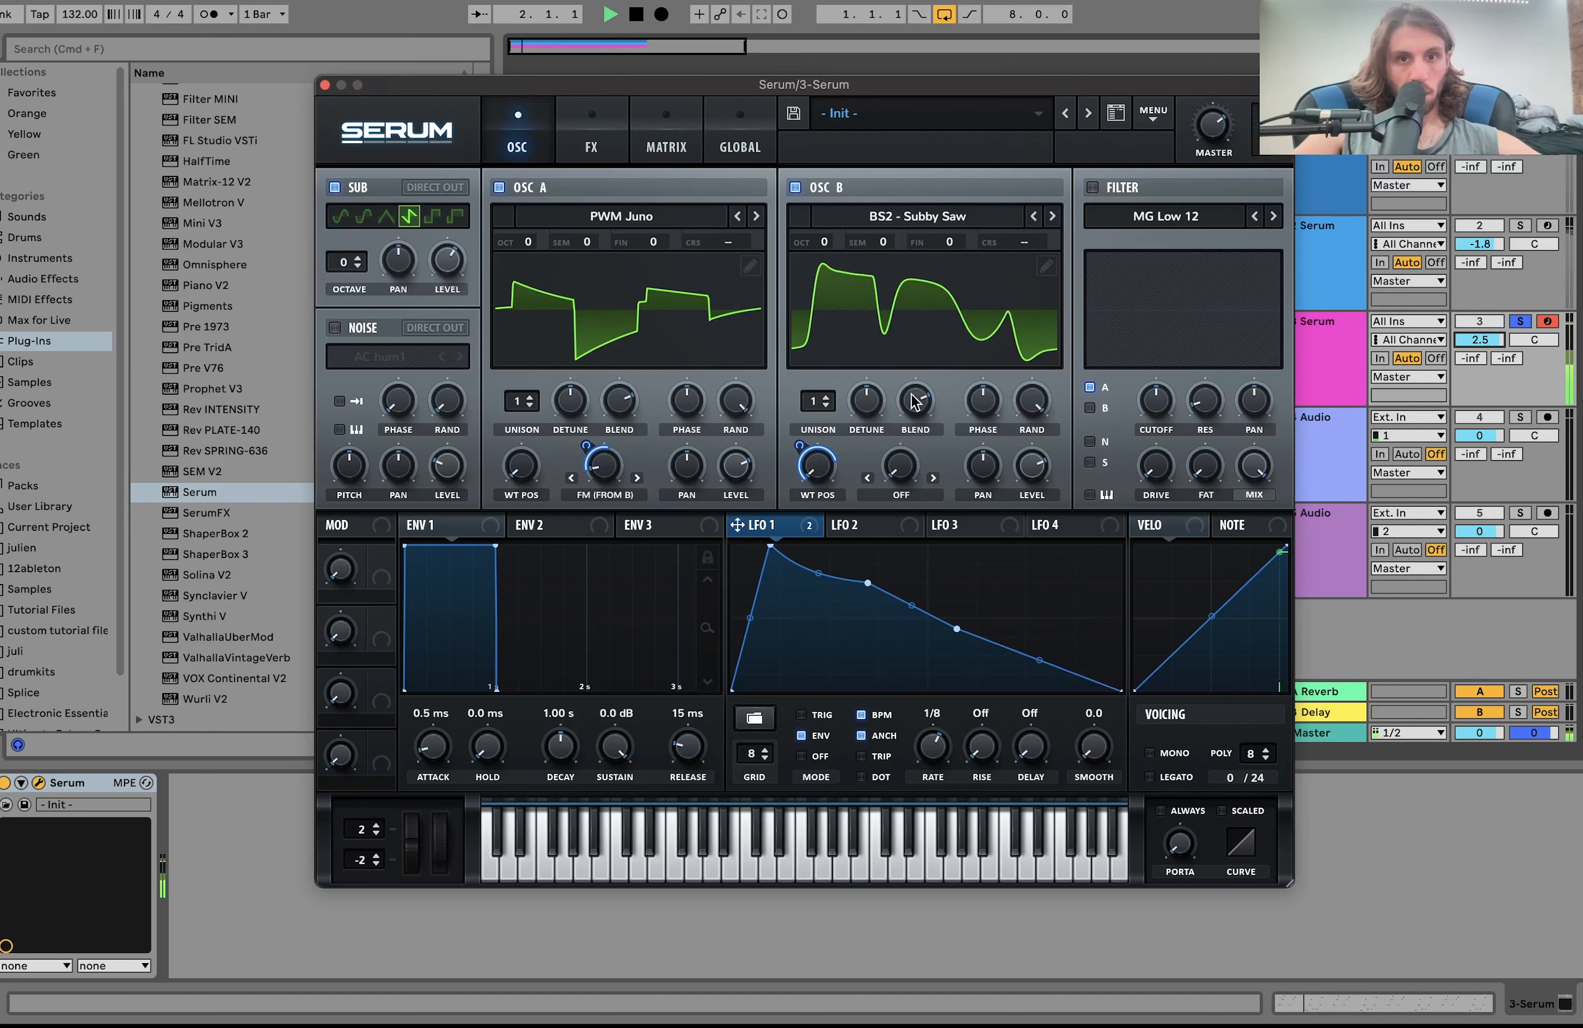
Set Envelope 1 to a 41 ms attack and a 190 ms release
left_click(461, 526)
left_click_drag(687, 754, 688, 731)
left_click_drag(433, 746, 436, 711)
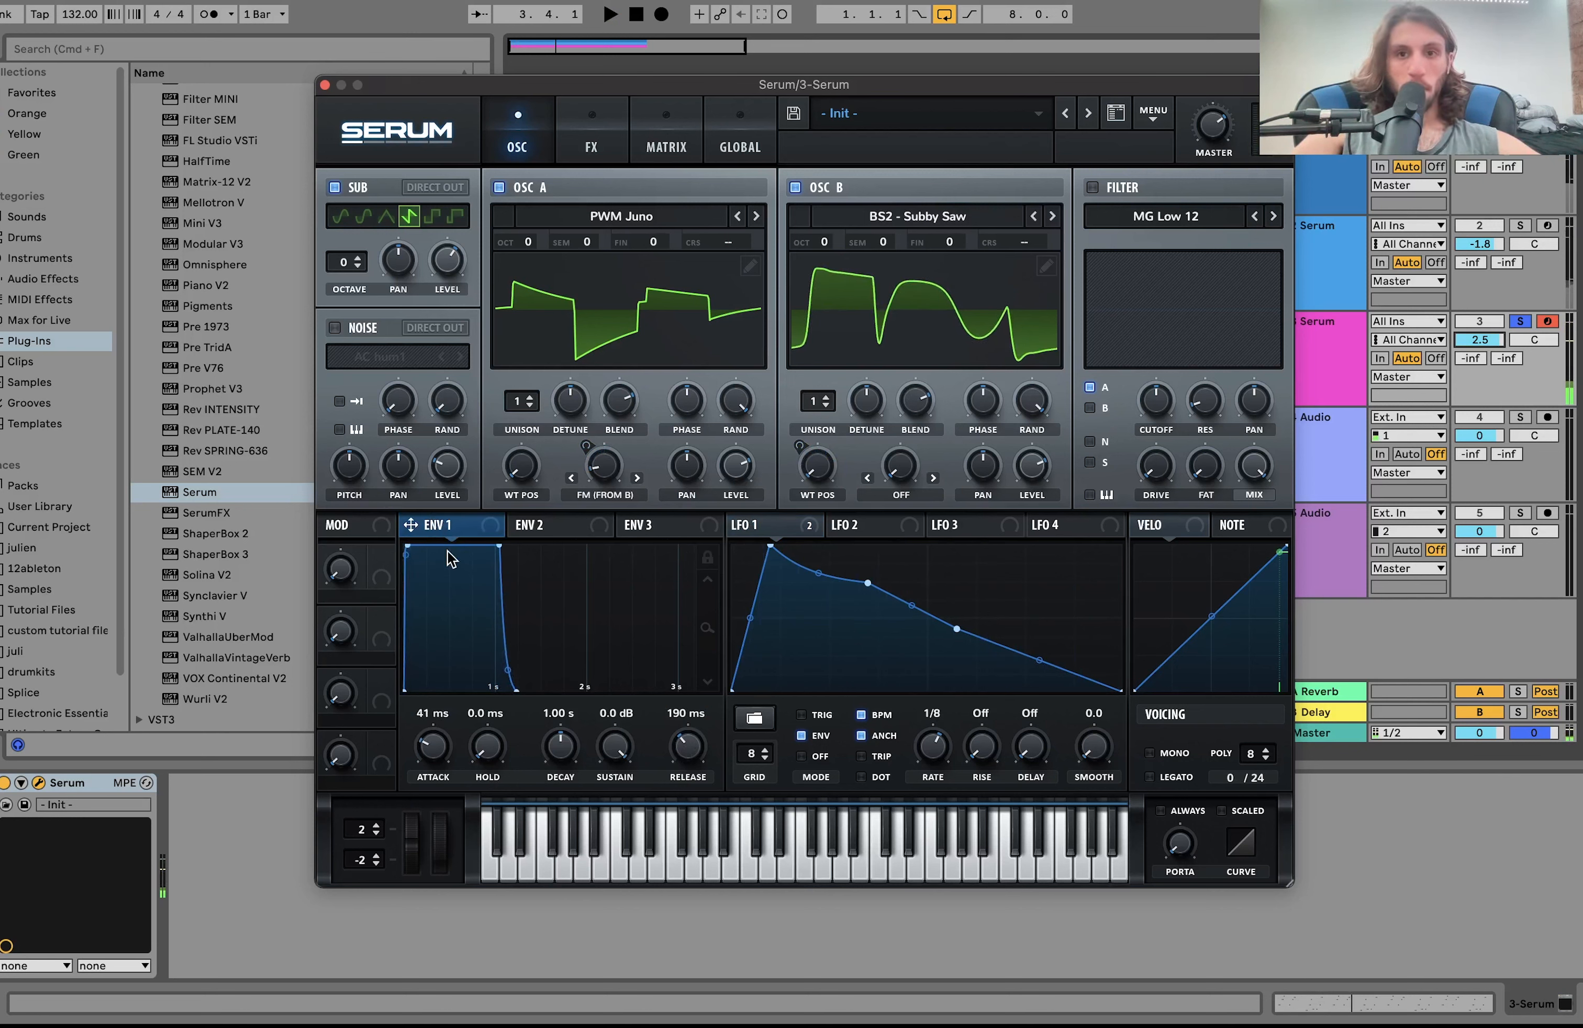
Enable the filter as MG Low 18, adjust its cutoff, route all sources through it, and turn on key tracking
left_click(1092, 187)
left_click(1273, 216)
key("space")
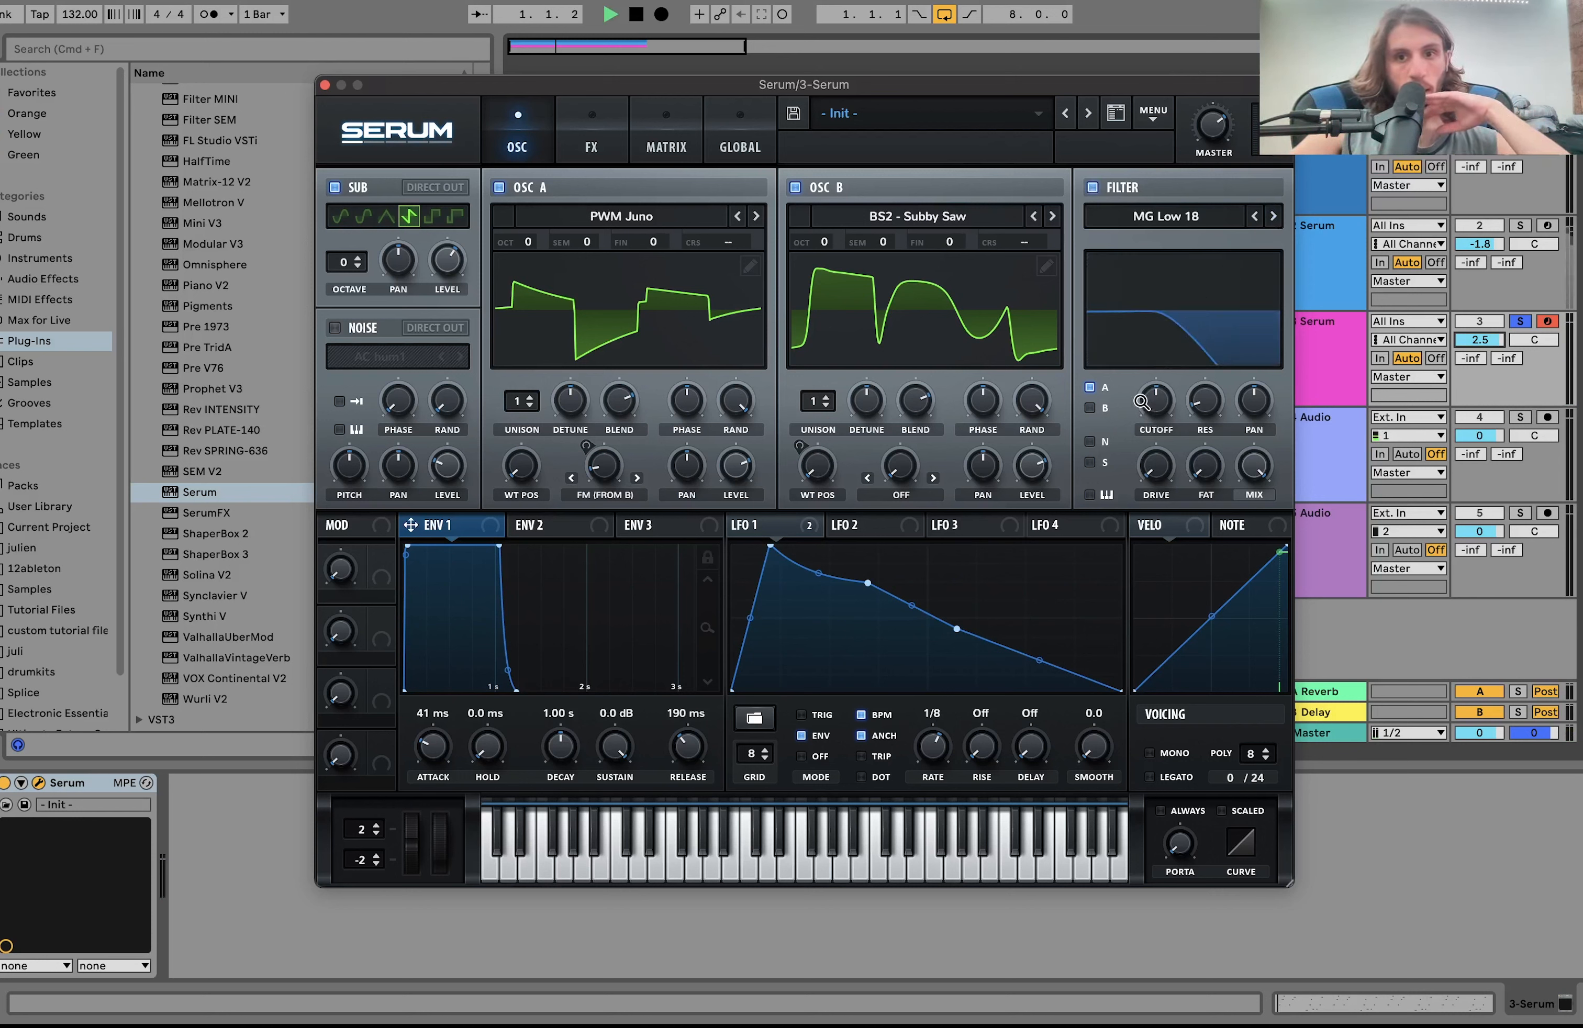
mouse_move(1158, 409)
left_click_drag(1158, 408, 1153, 434)
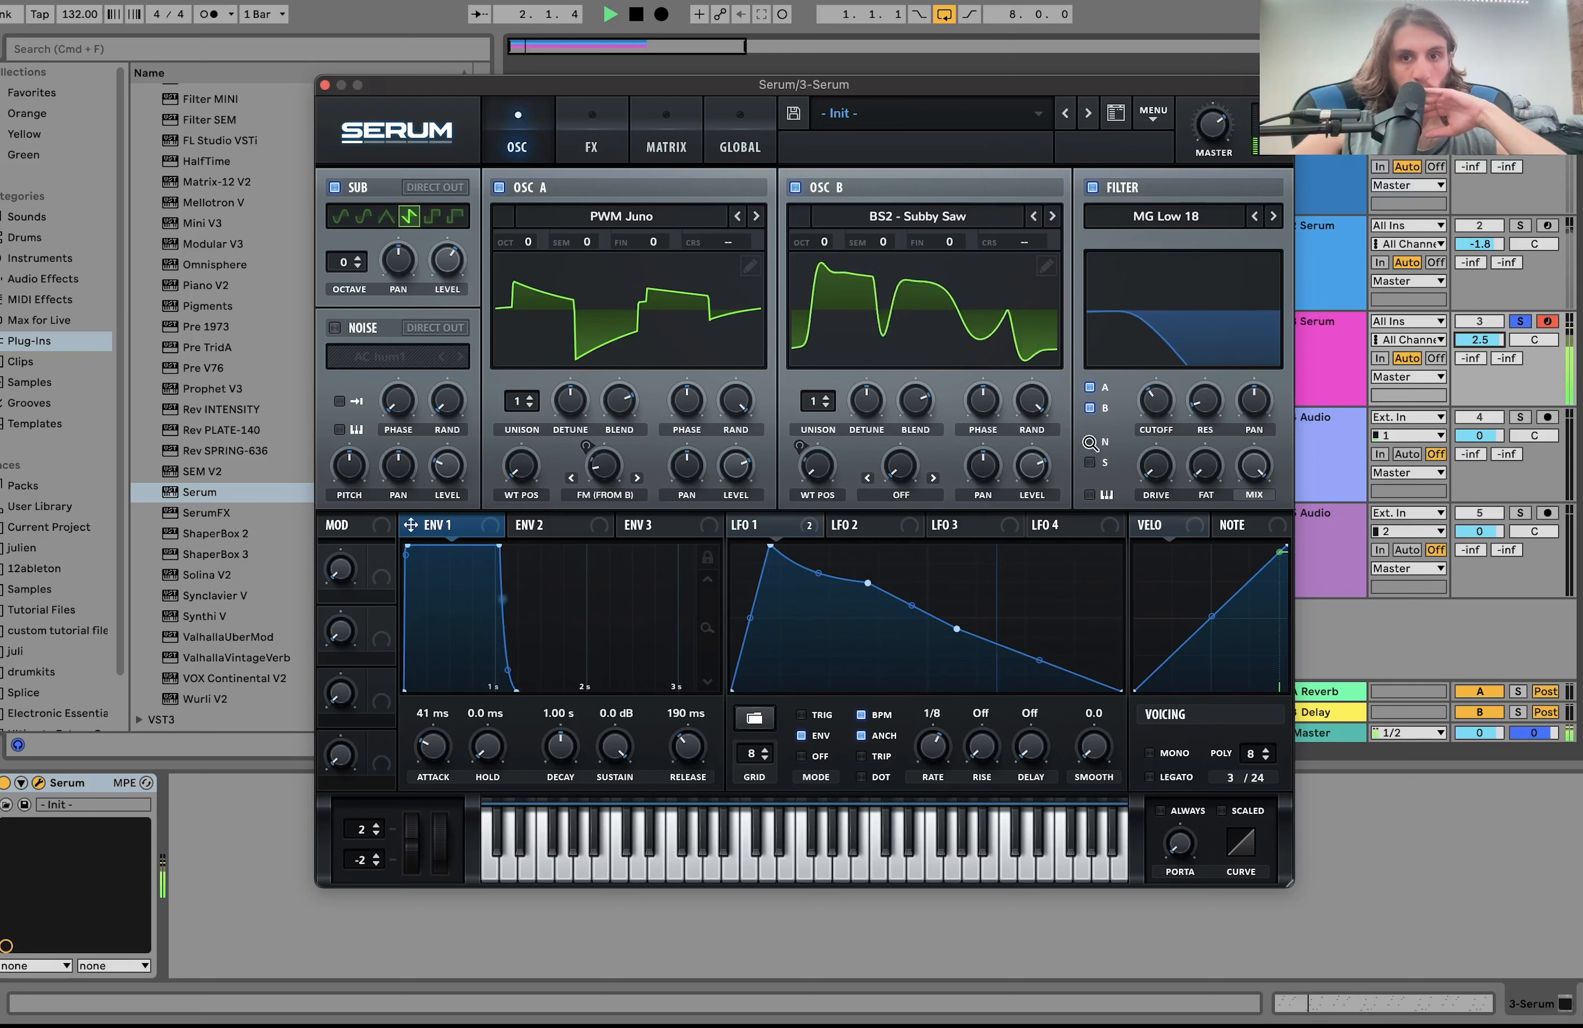
left_click(1090, 494)
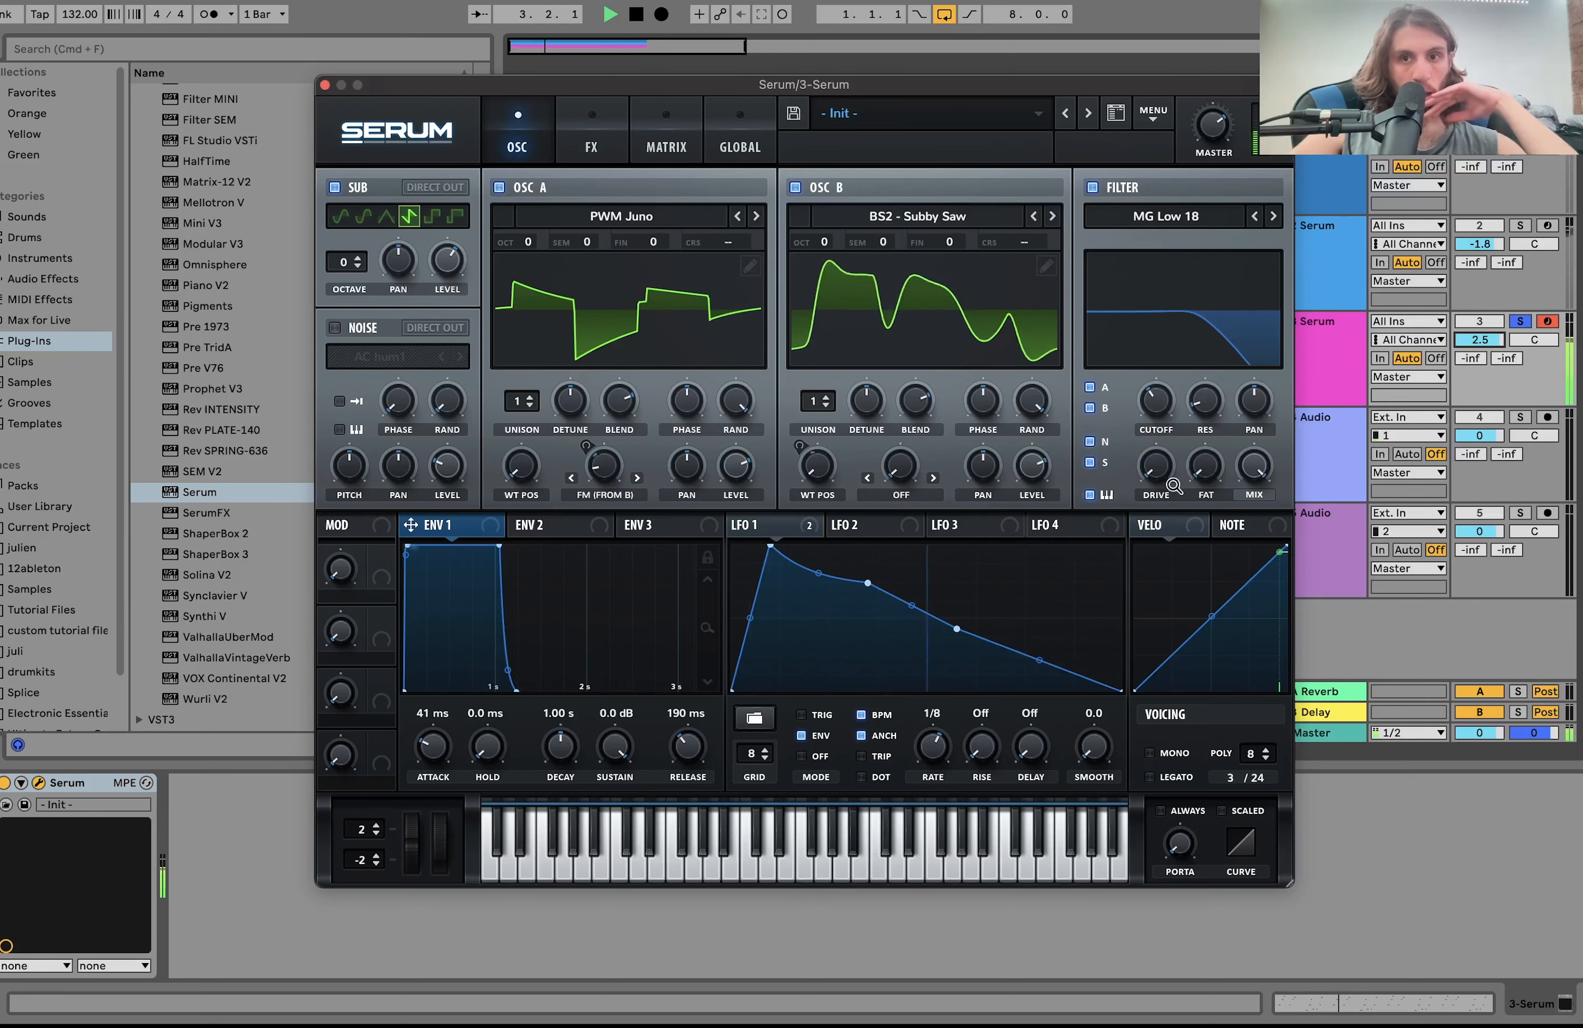
Add a little filter drive and raise the filter cutoff
left_click_drag(1156, 465, 1156, 401)
left_click_drag(1156, 466, 1156, 499)
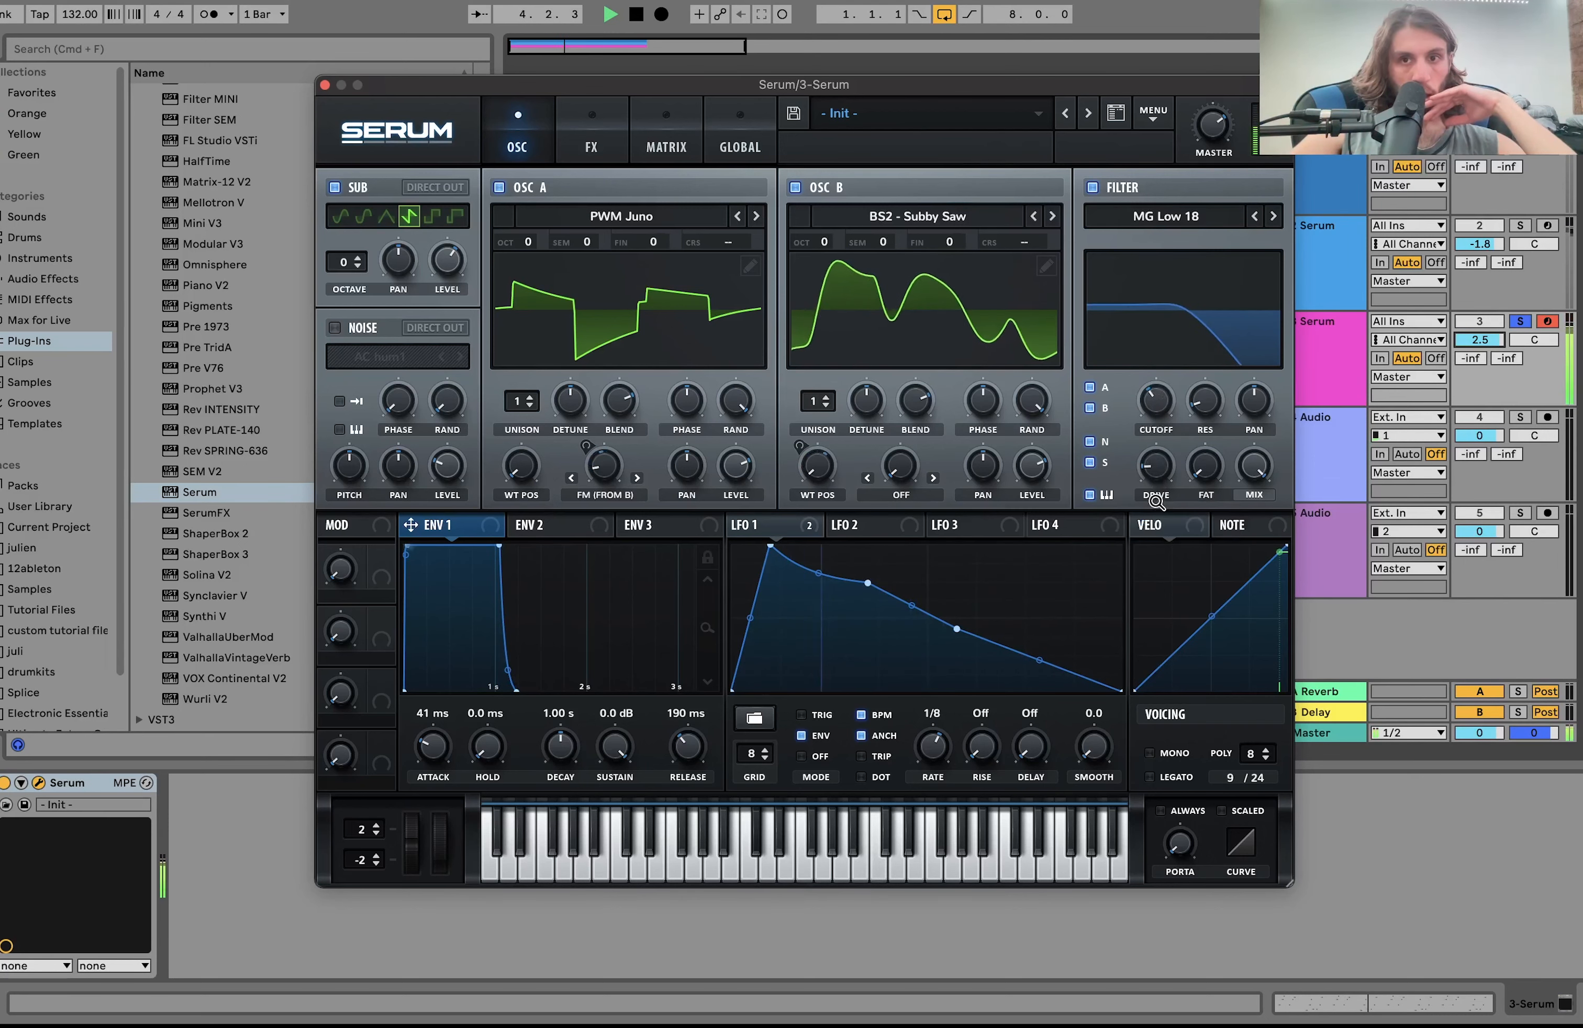
left_click_drag(1157, 399, 1156, 357)
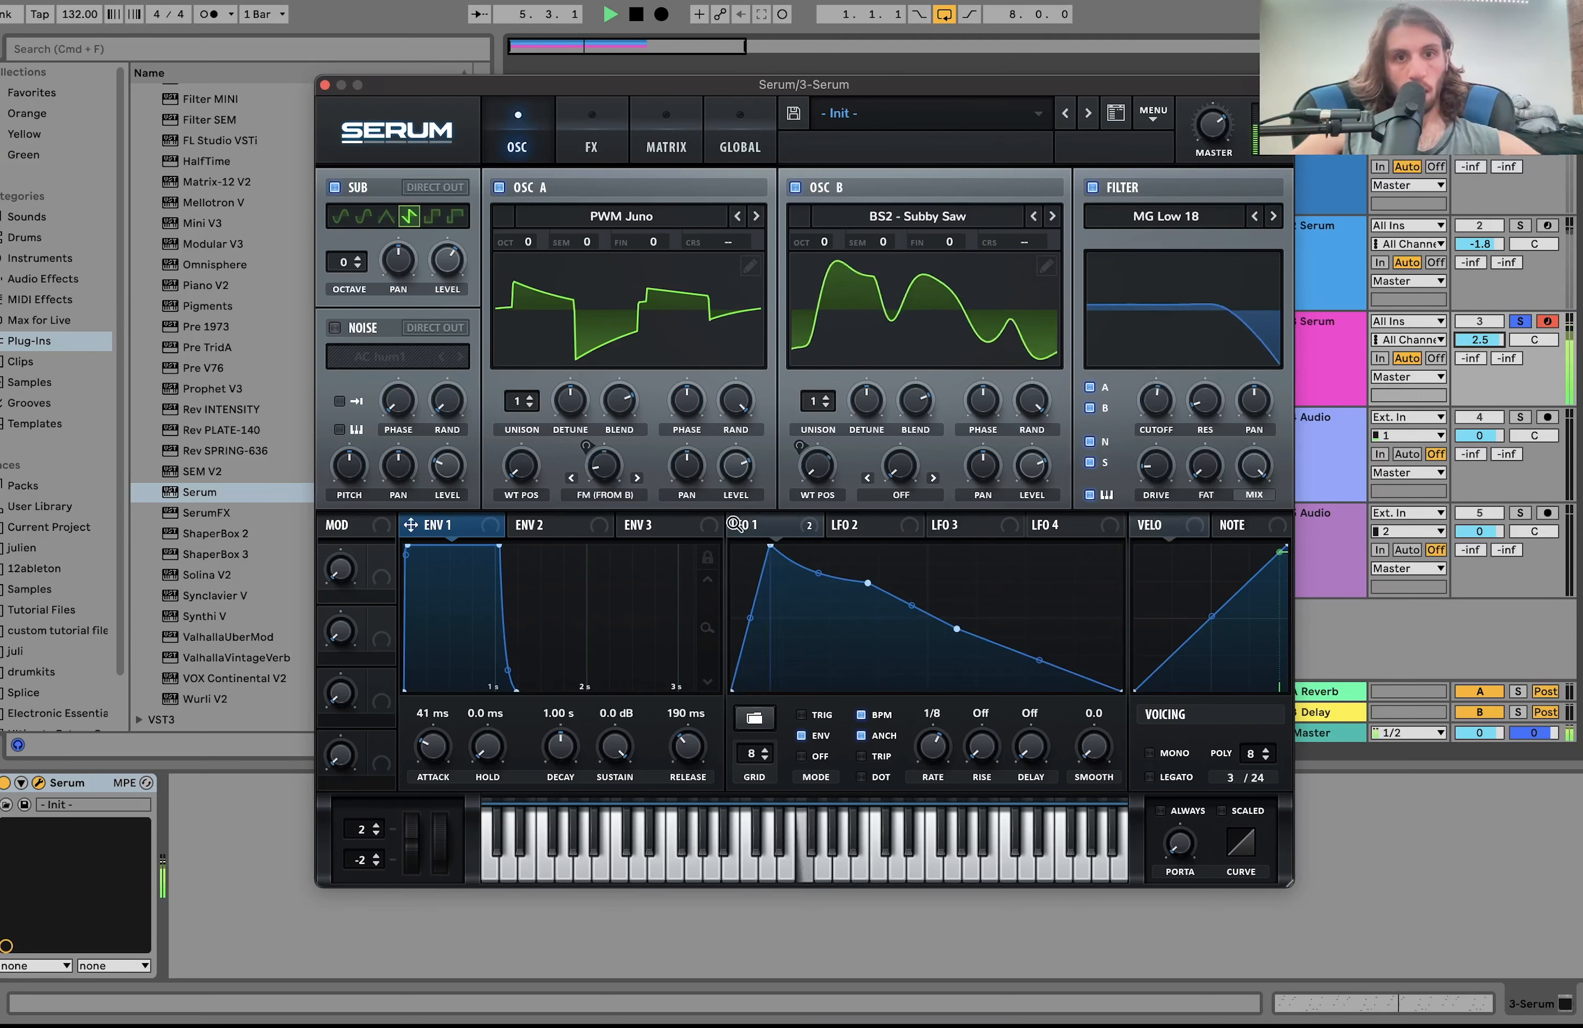
Modulate the filter cutoff with Envelope 2, using a 224 ms decay, 0% sustain and 3.96 s release, and play the loop
left_click_drag(583, 523, 1156, 400)
left_click_drag(614, 747, 615, 808)
left_click_drag(687, 746, 696, 639)
left_click_drag(559, 746, 556, 791)
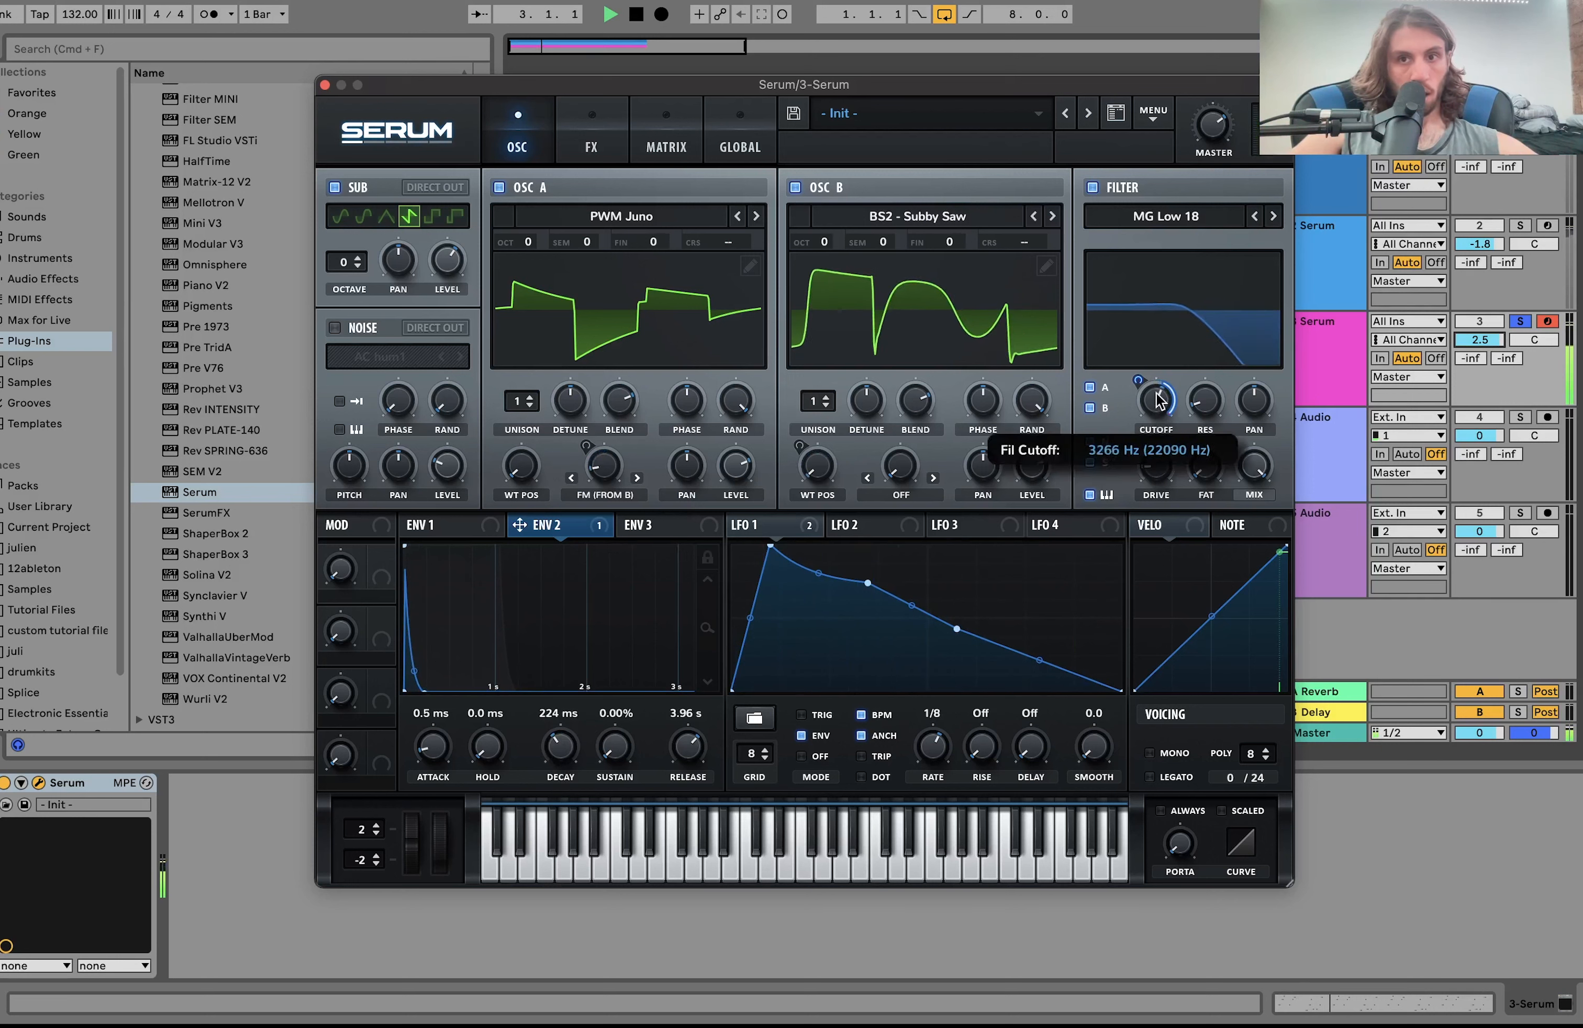
key("space")
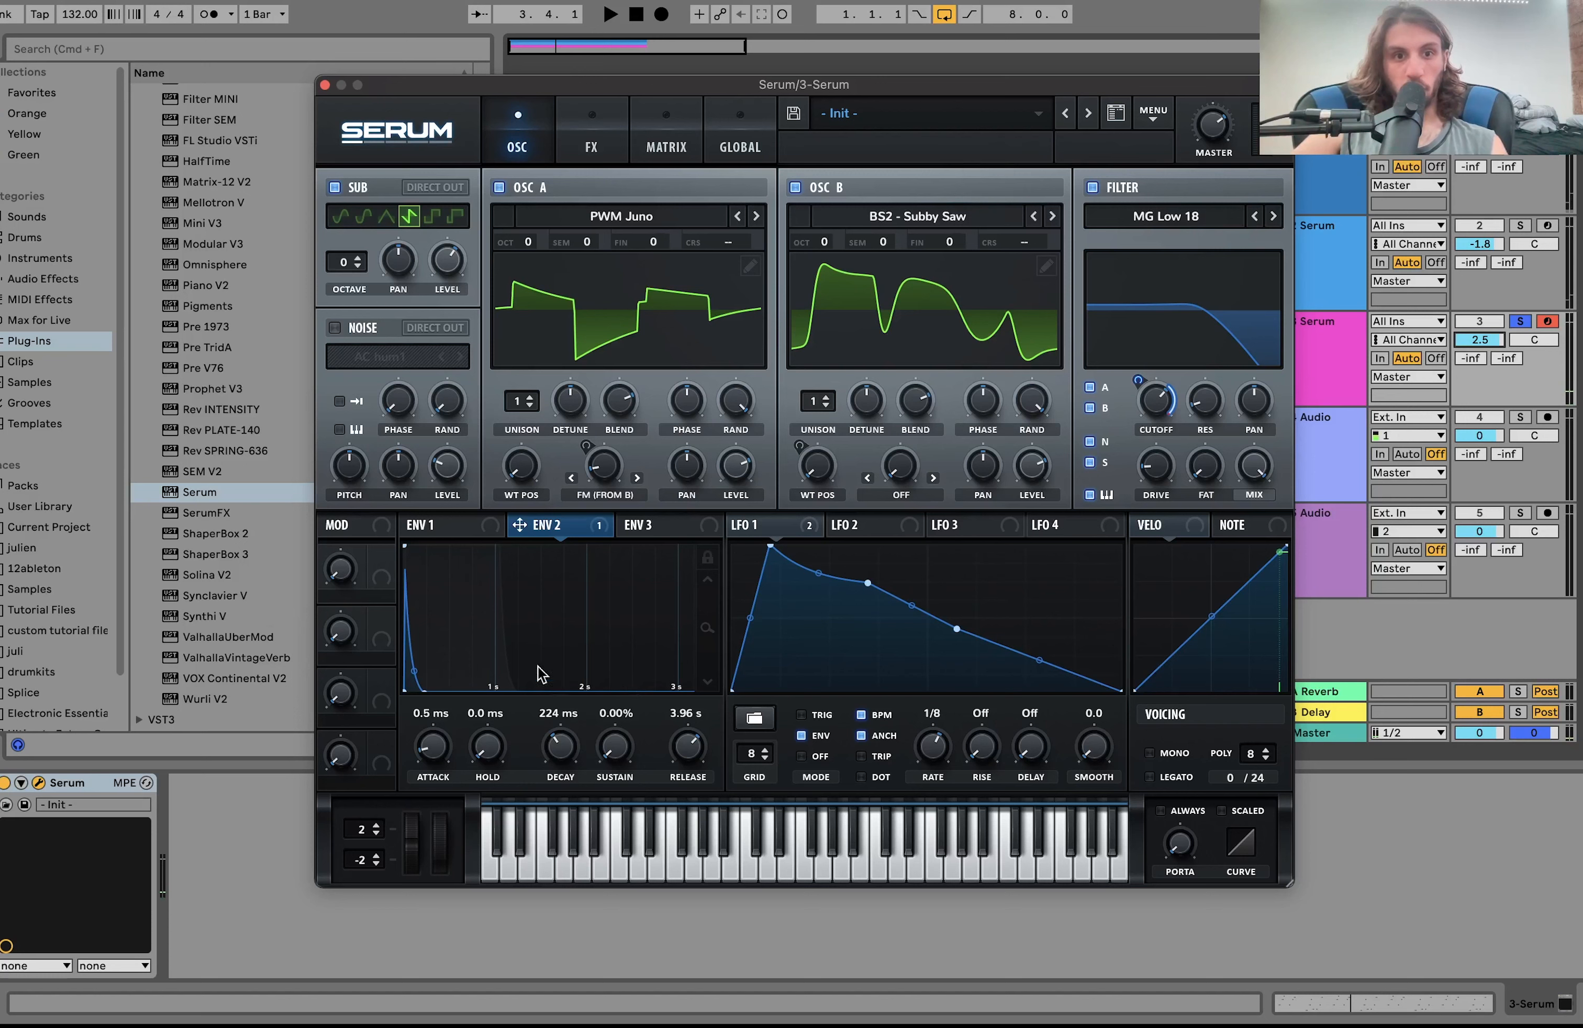
key("space")
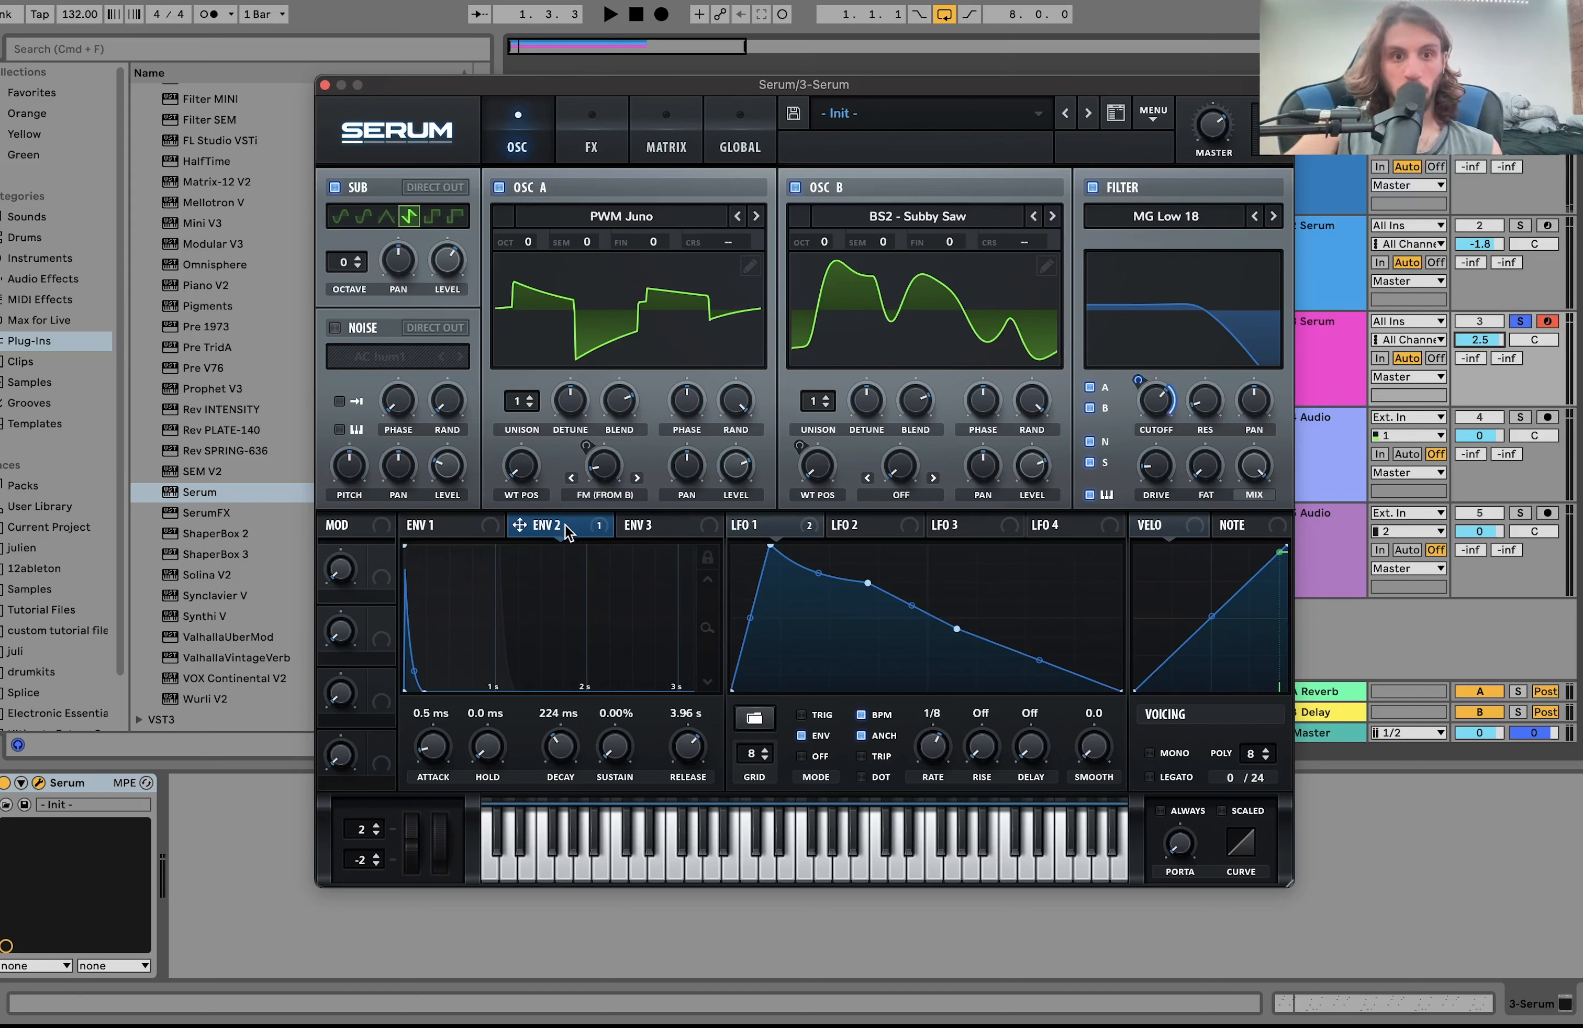
key("space")
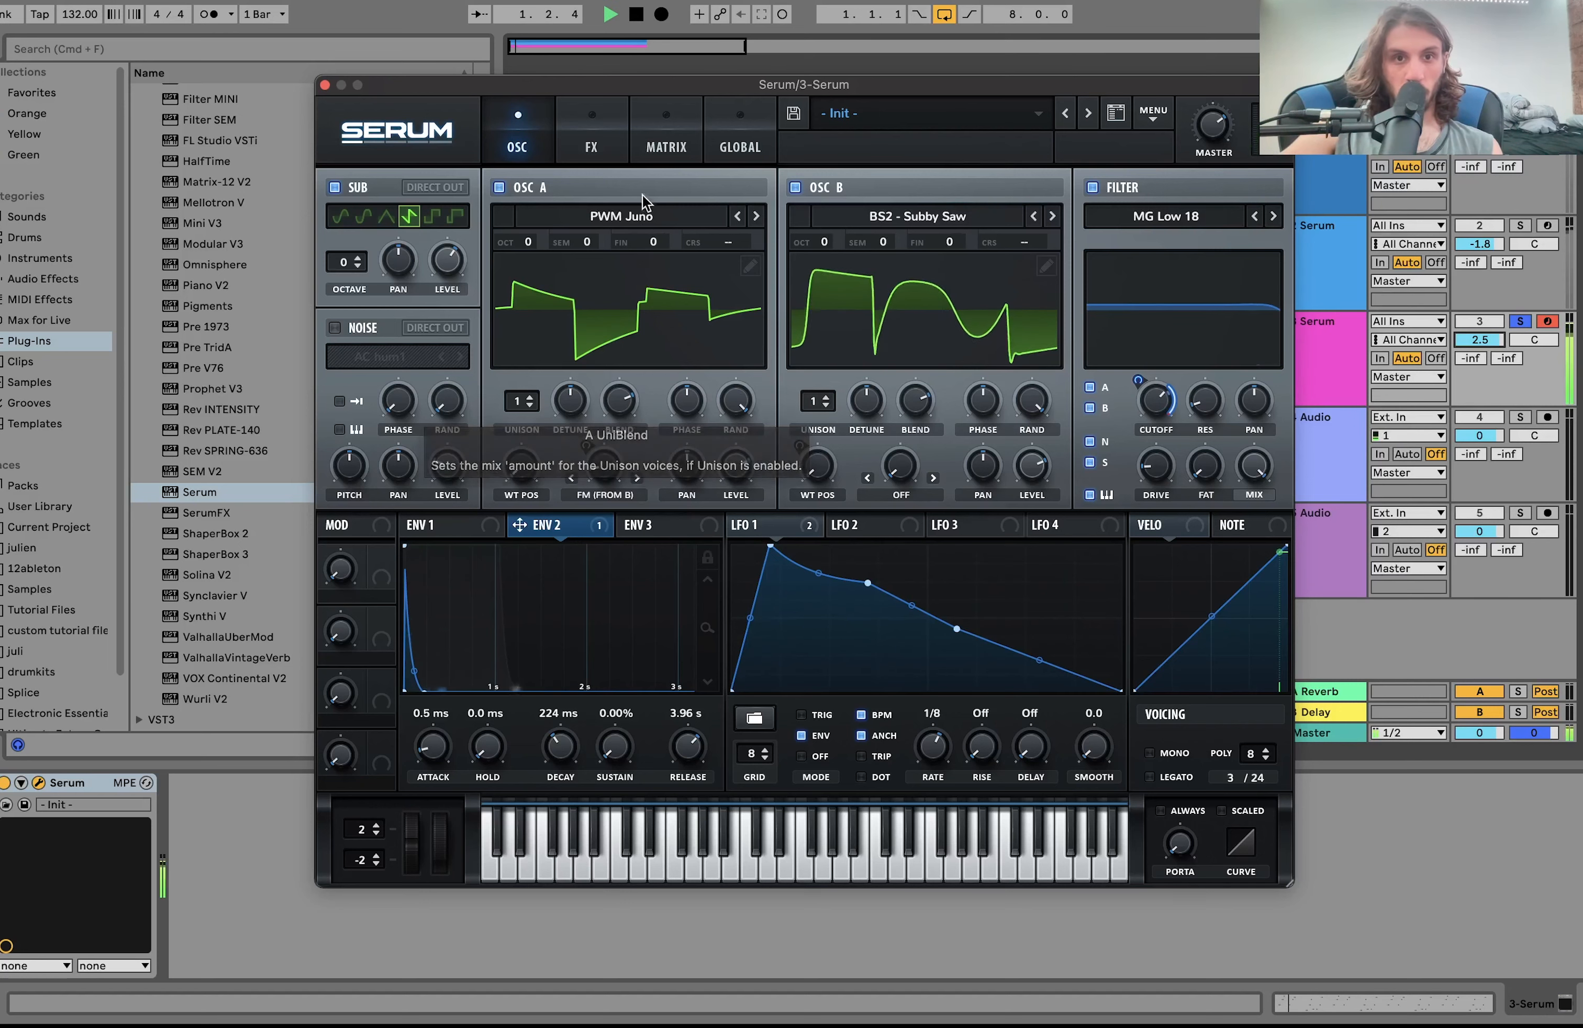
Enable the Tube distortion effect and increase its drive
left_click(592, 144)
left_click(343, 224)
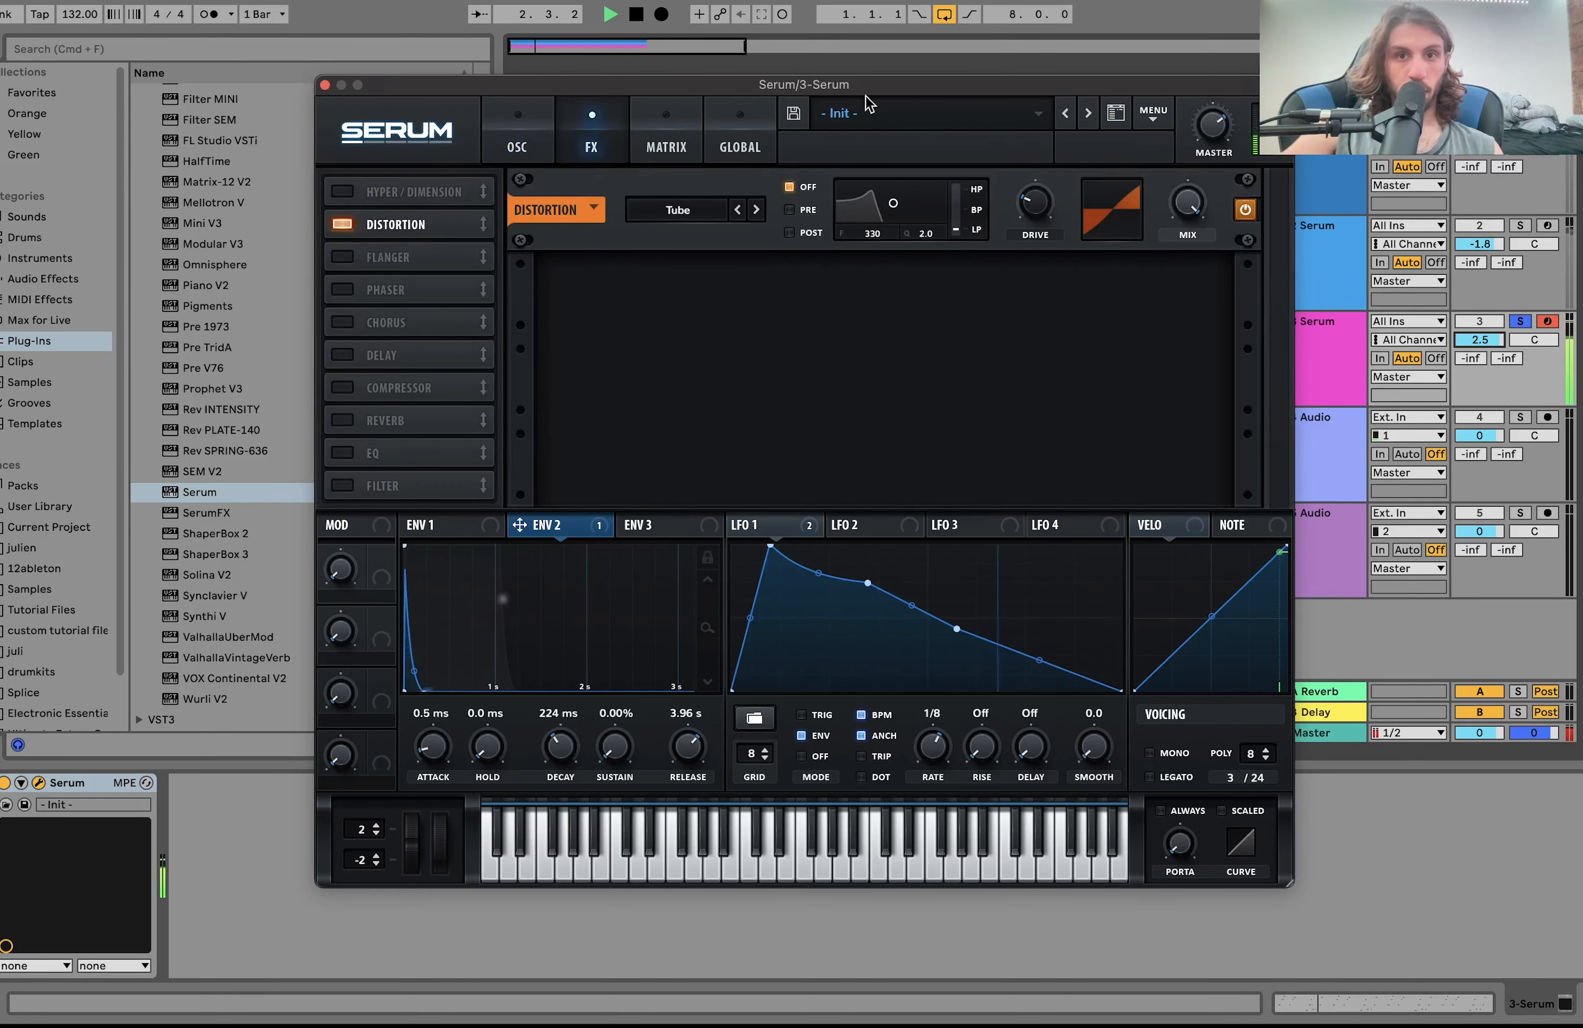
left_click_drag(1050, 208, 1050, 94)
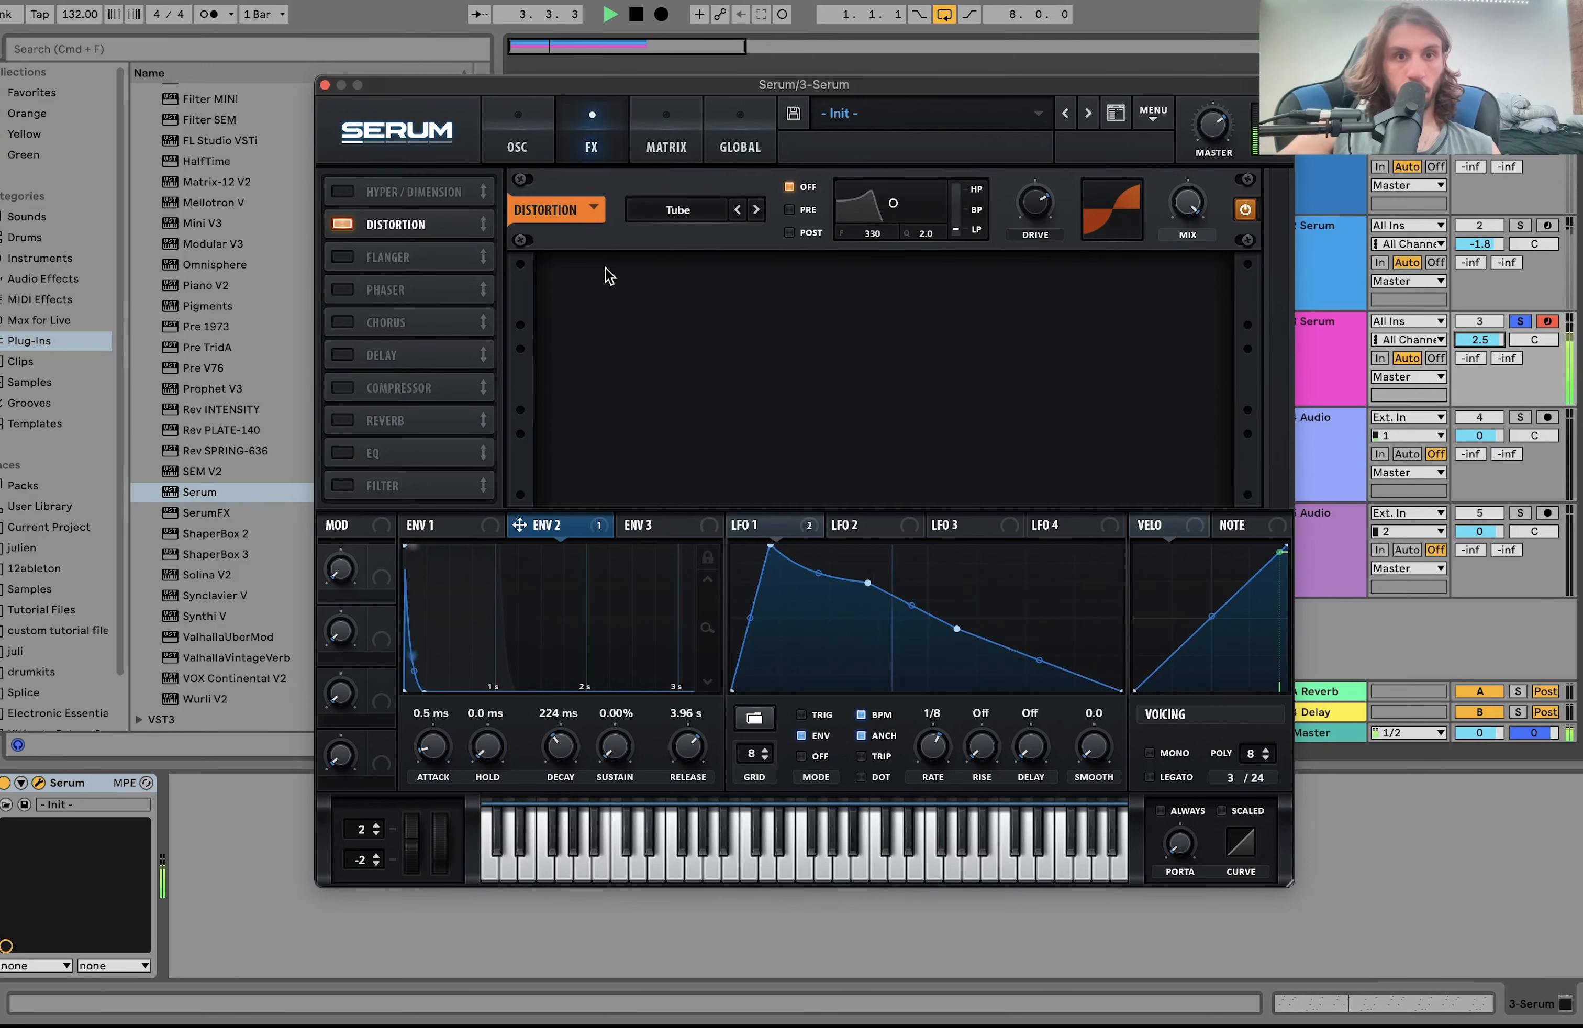
Add a phaser with lowered rate, phase and mix and a frequency of about 118 Hz, and place it before the distortion
left_click(342, 289)
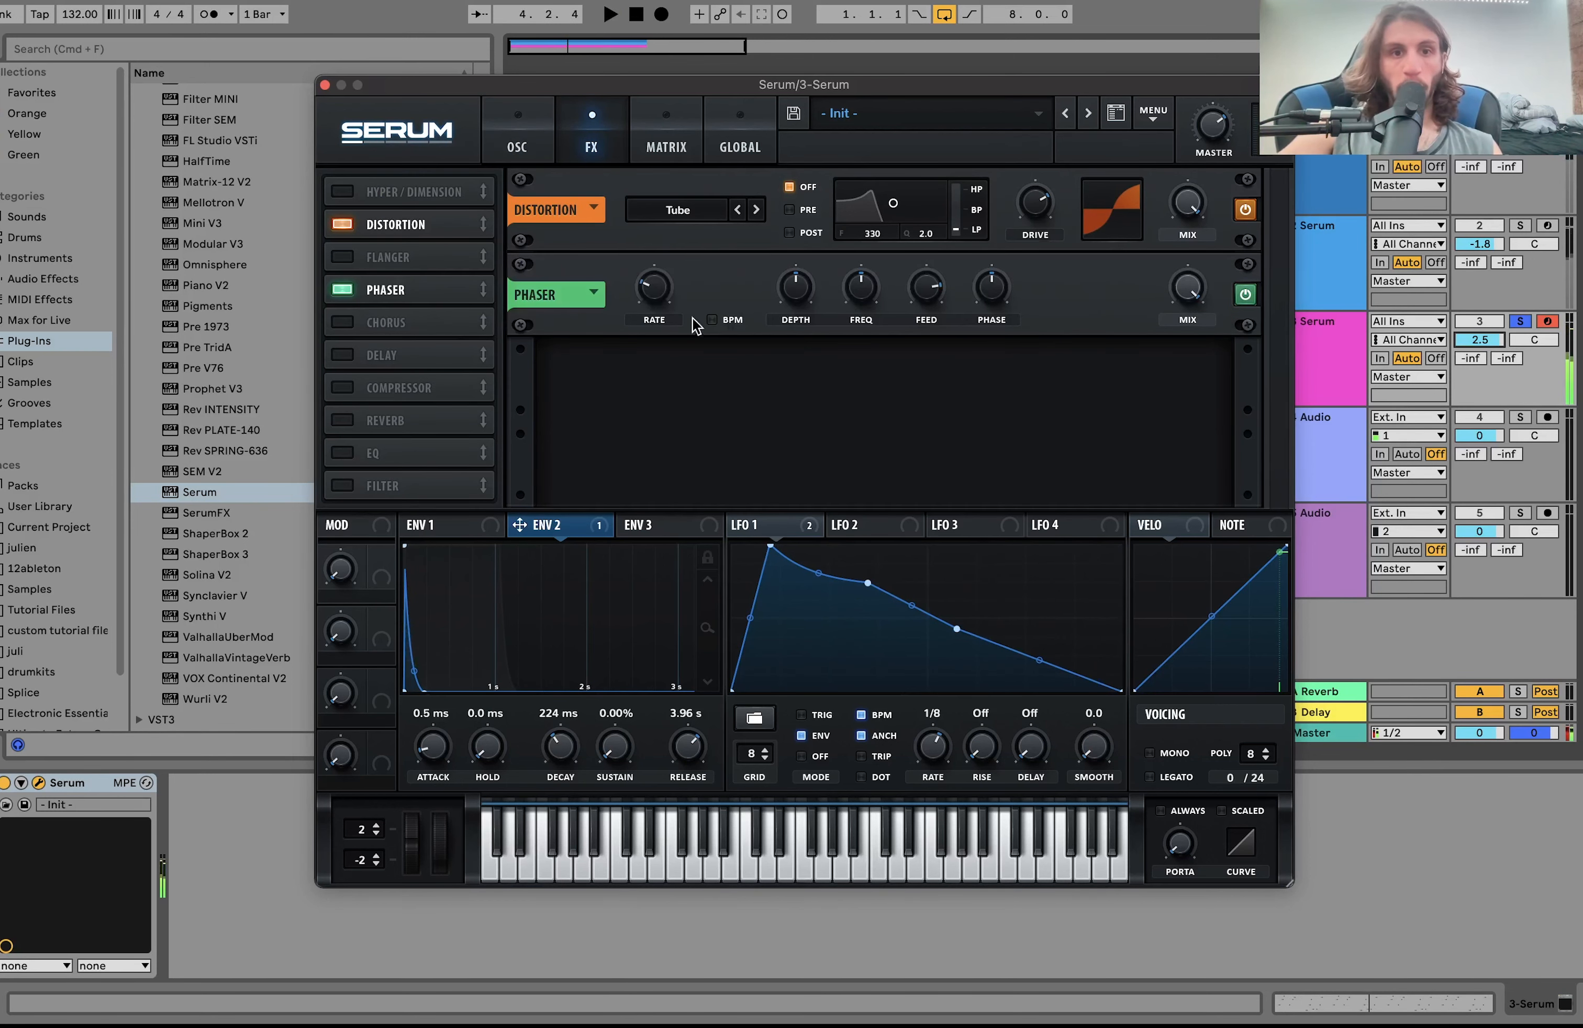
mouse_move(673, 286)
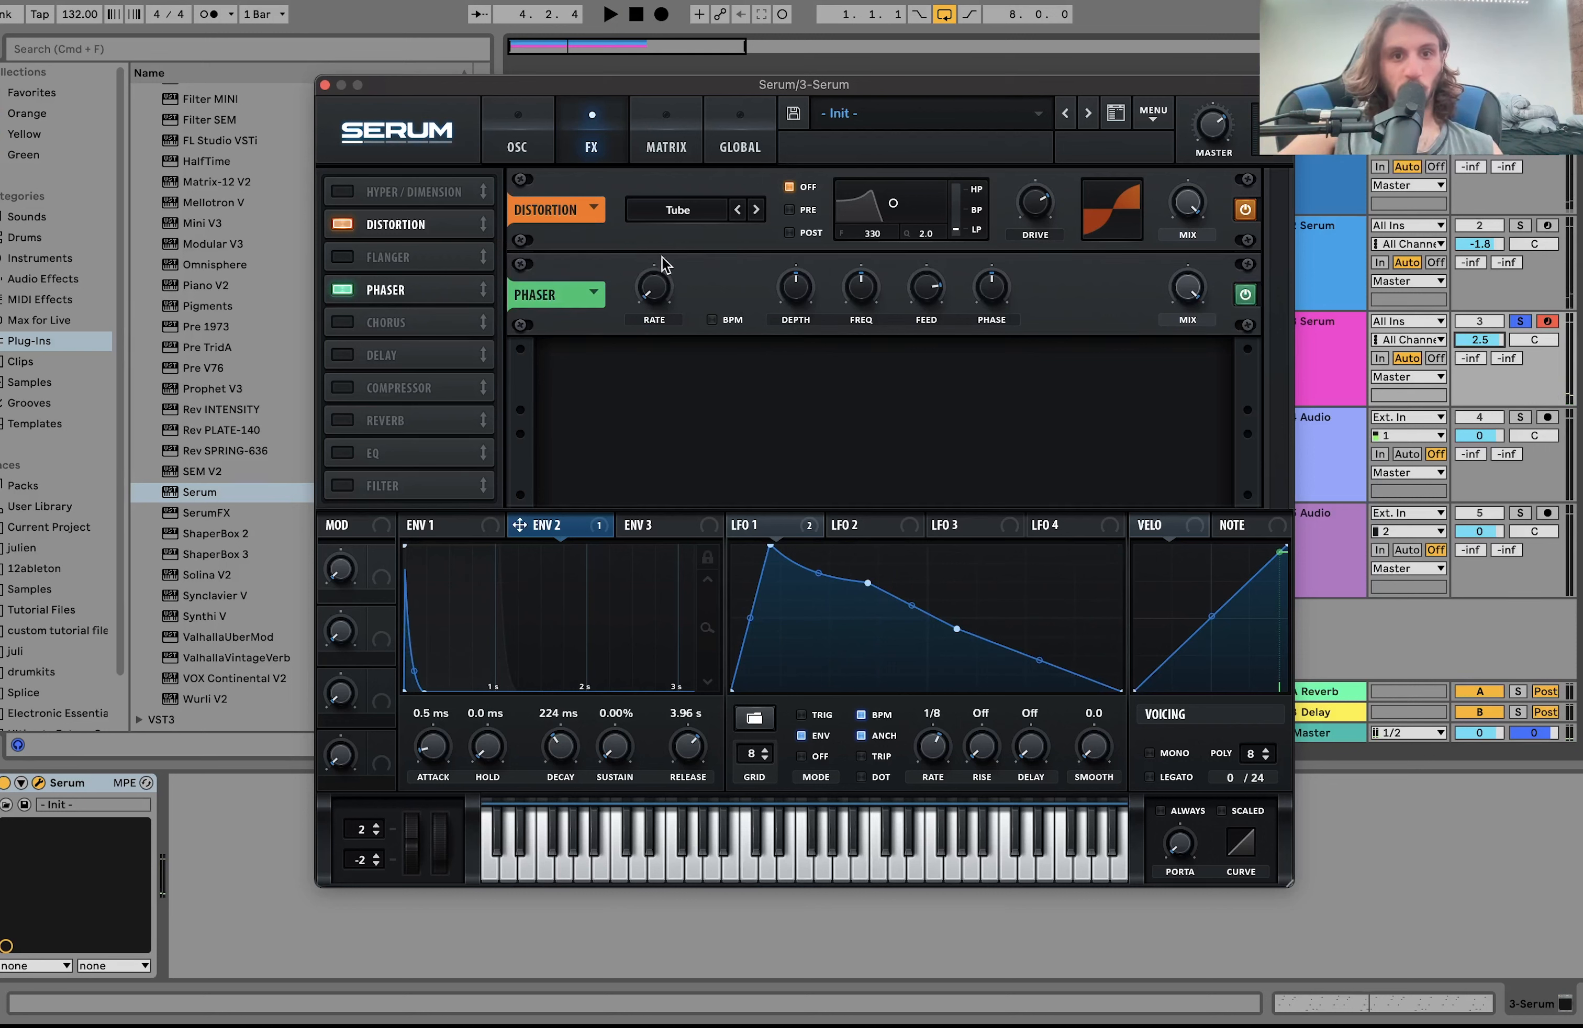
left_click_drag(991, 287, 982, 575)
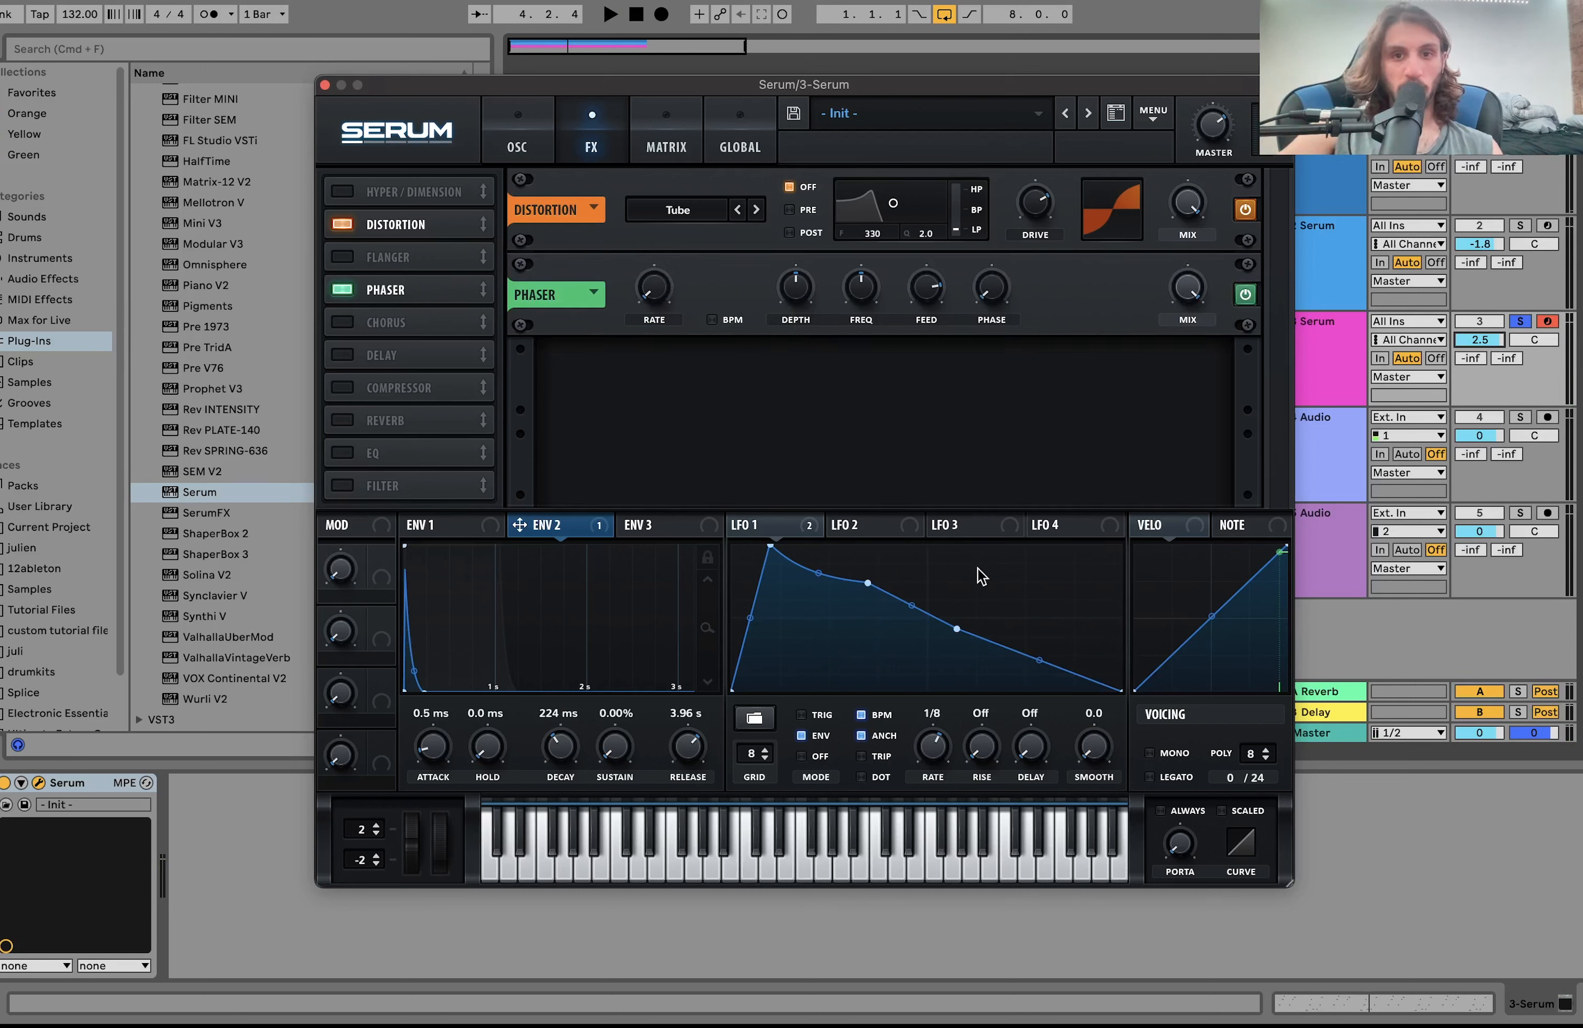
left_click_drag(862, 289, 871, 347)
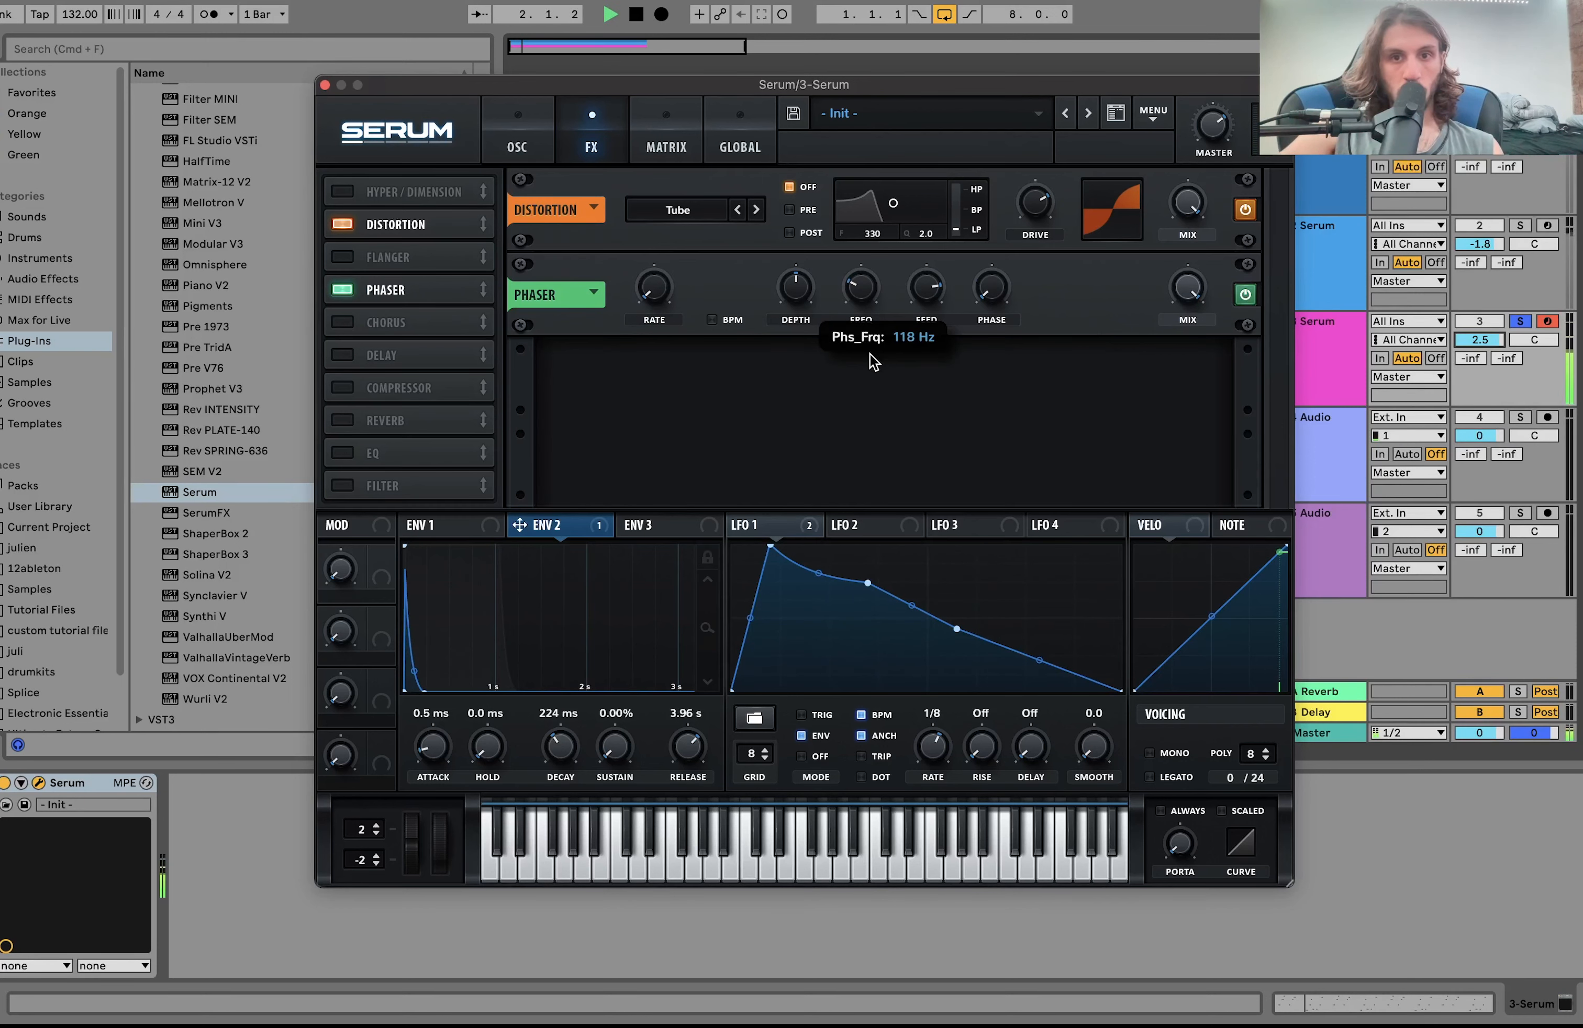
left_click_drag(1185, 287, 1193, 444)
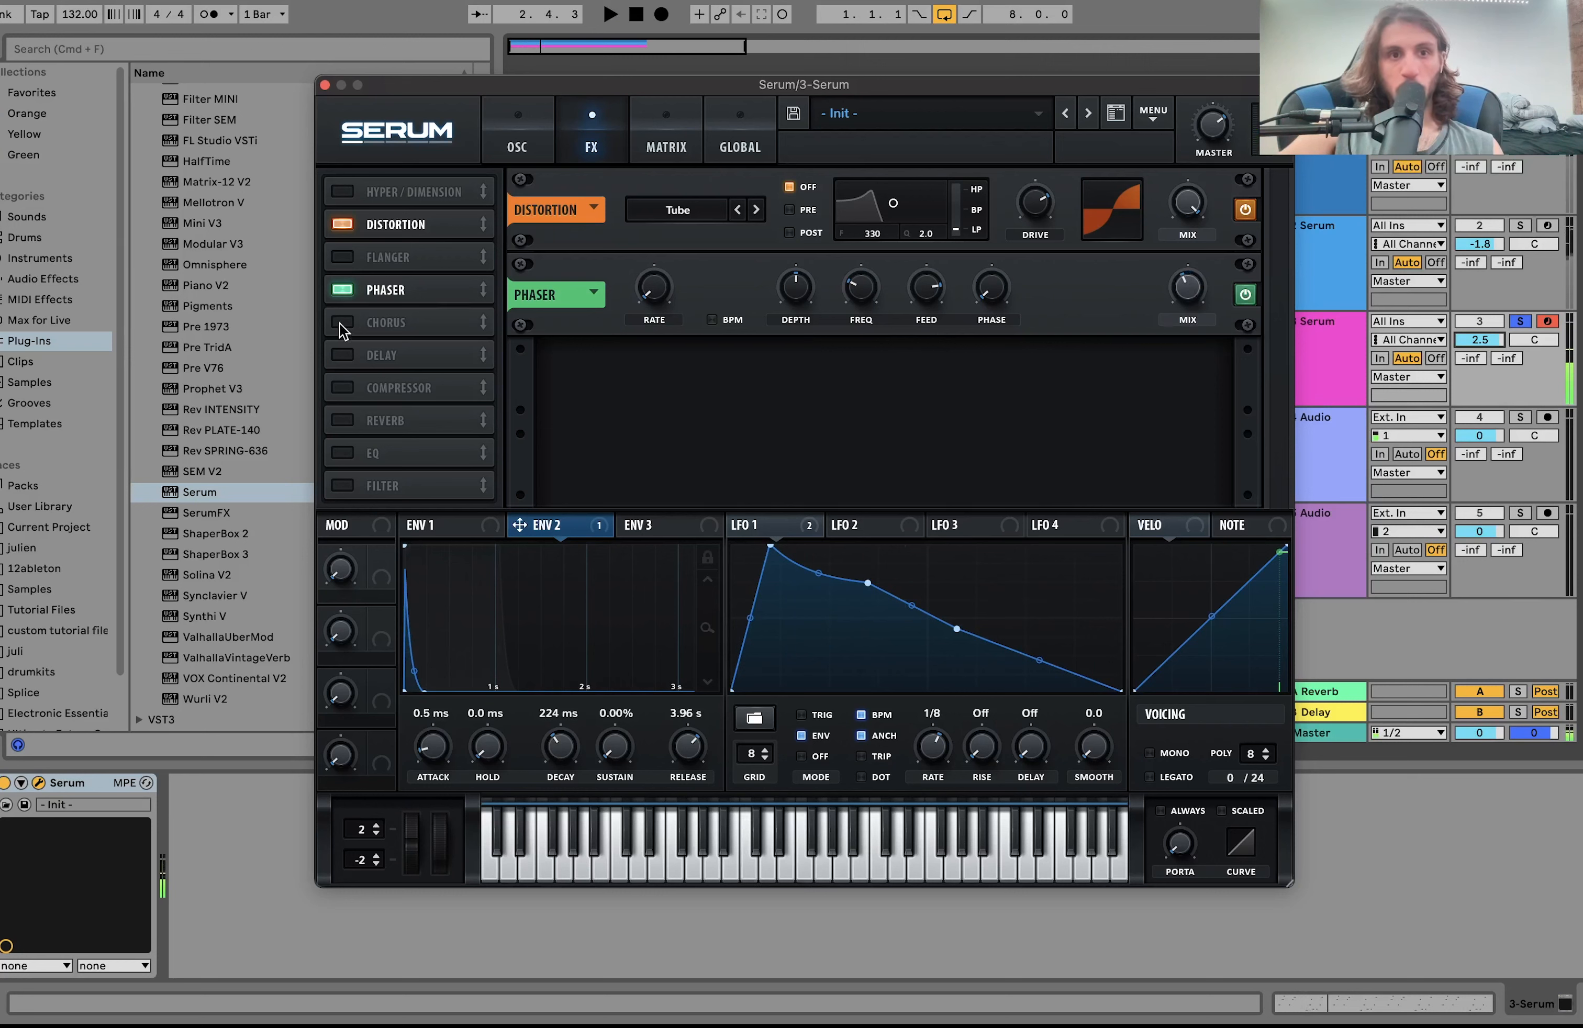
left_click_drag(413, 289, 410, 224)
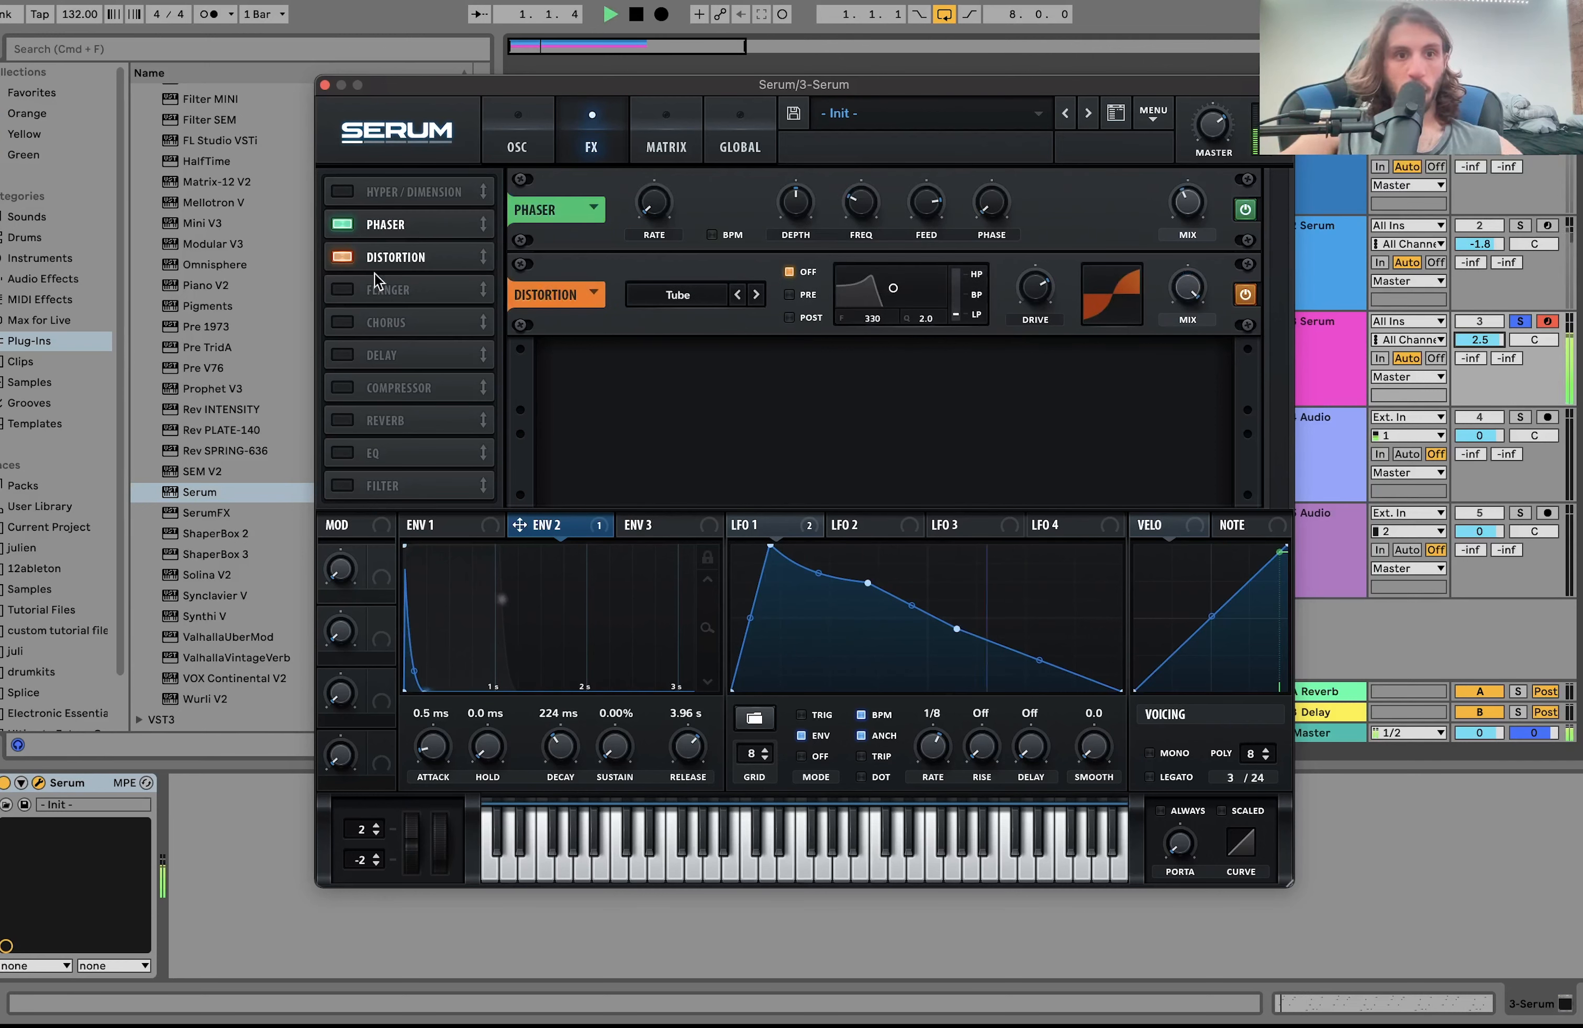
Add a ping-pong delay with its filter at 3099 Hz and Q 0.8, and a hall reverb with a reduced mix
left_click(343, 355)
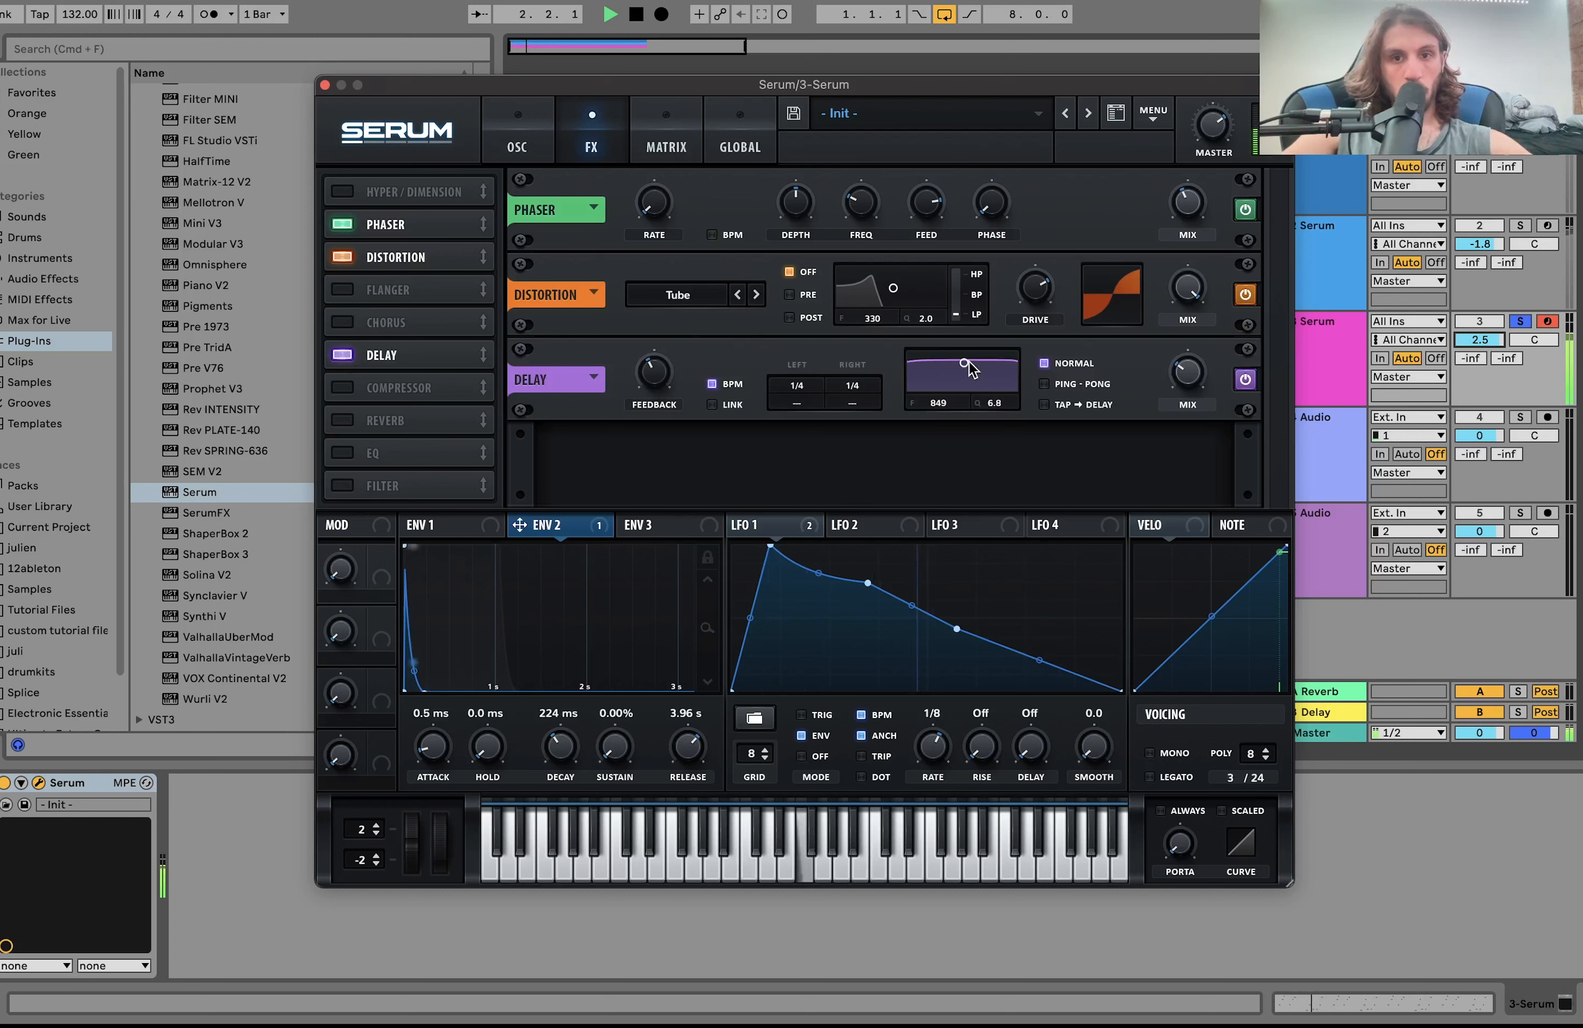
left_click_drag(963, 363, 980, 372)
left_click(342, 420)
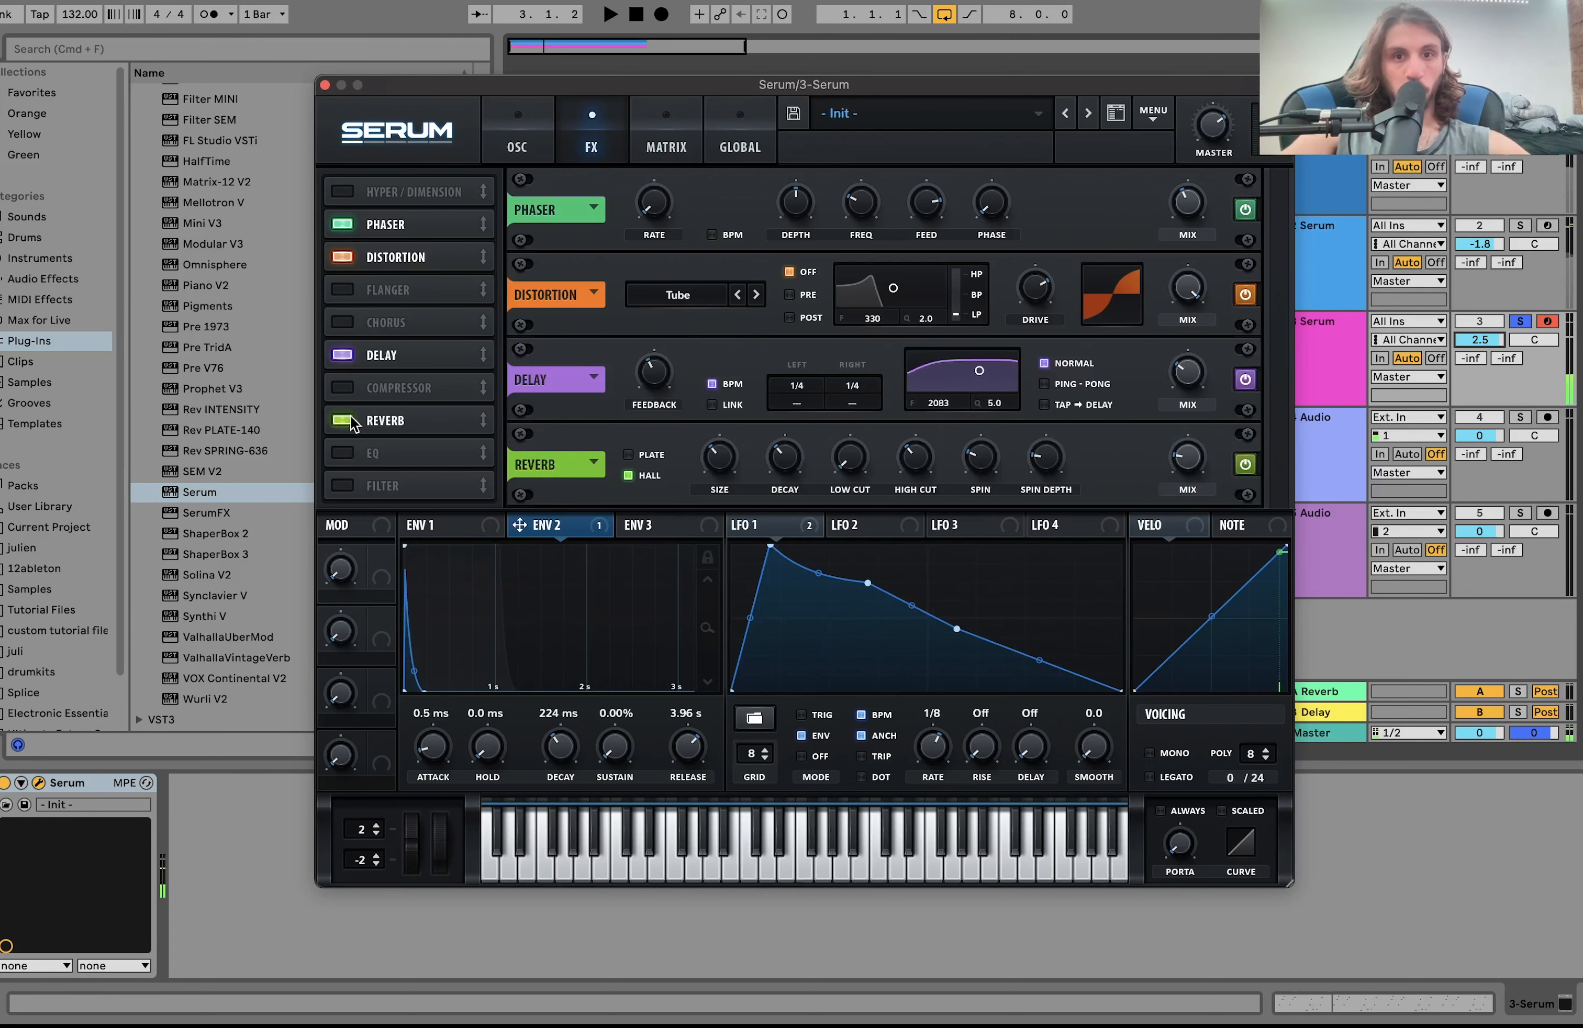
left_click_drag(1196, 456, 1195, 463)
key("space")
left_click(1045, 384)
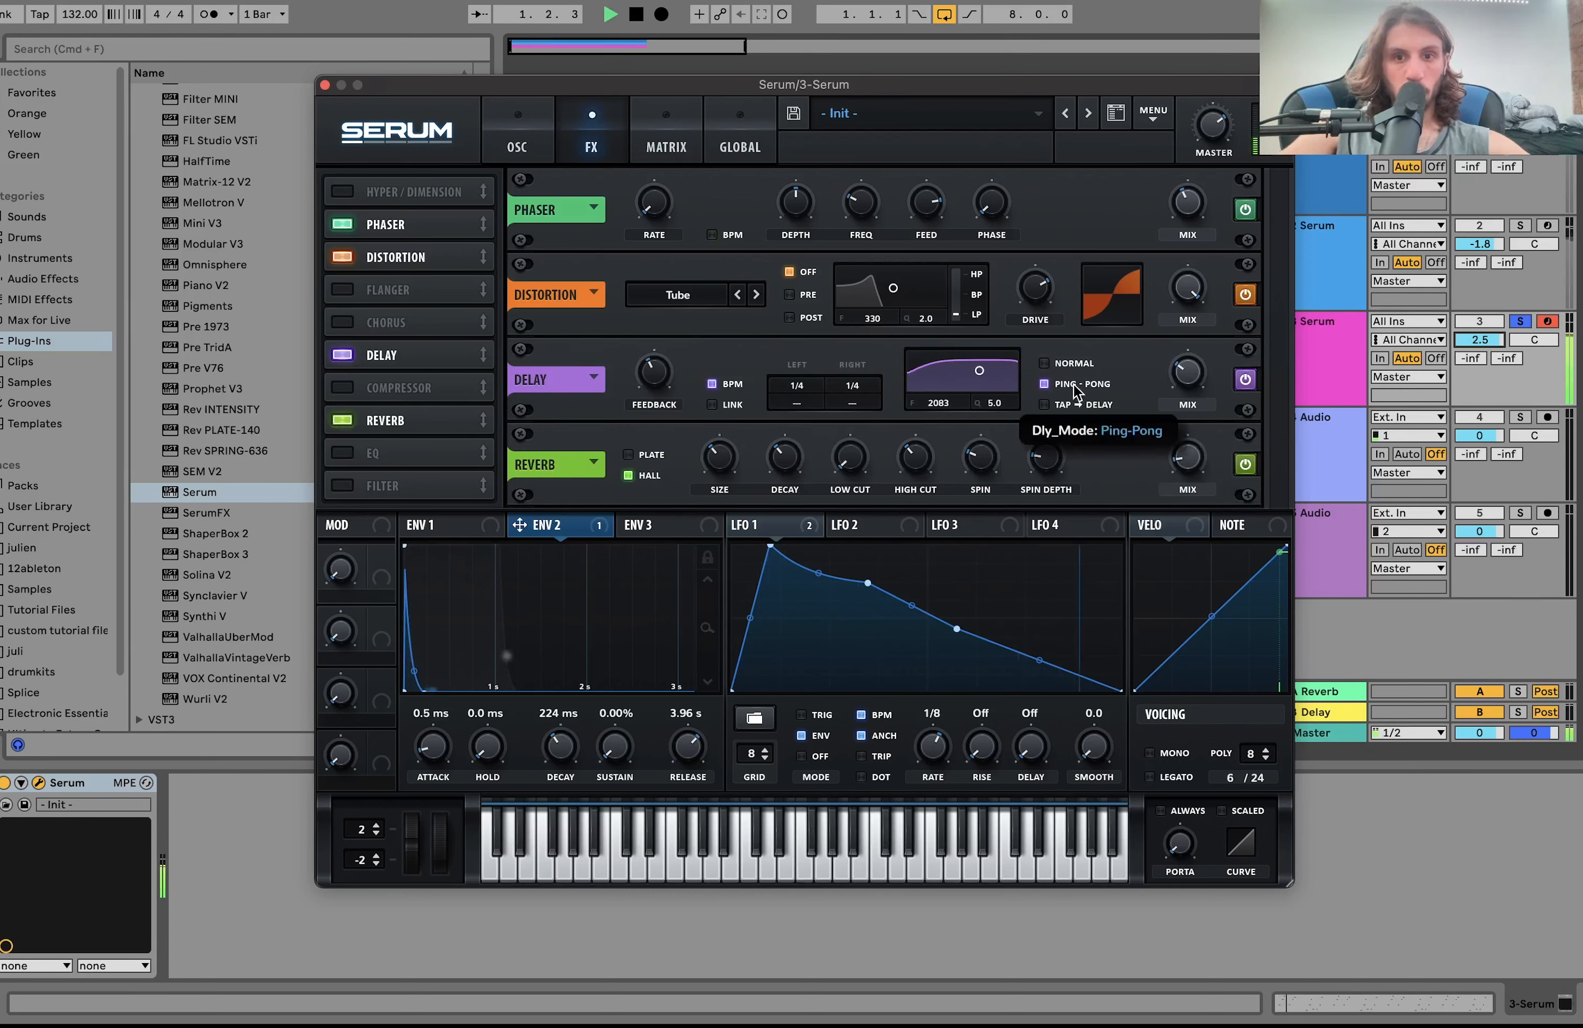
left_click_drag(971, 374, 986, 405)
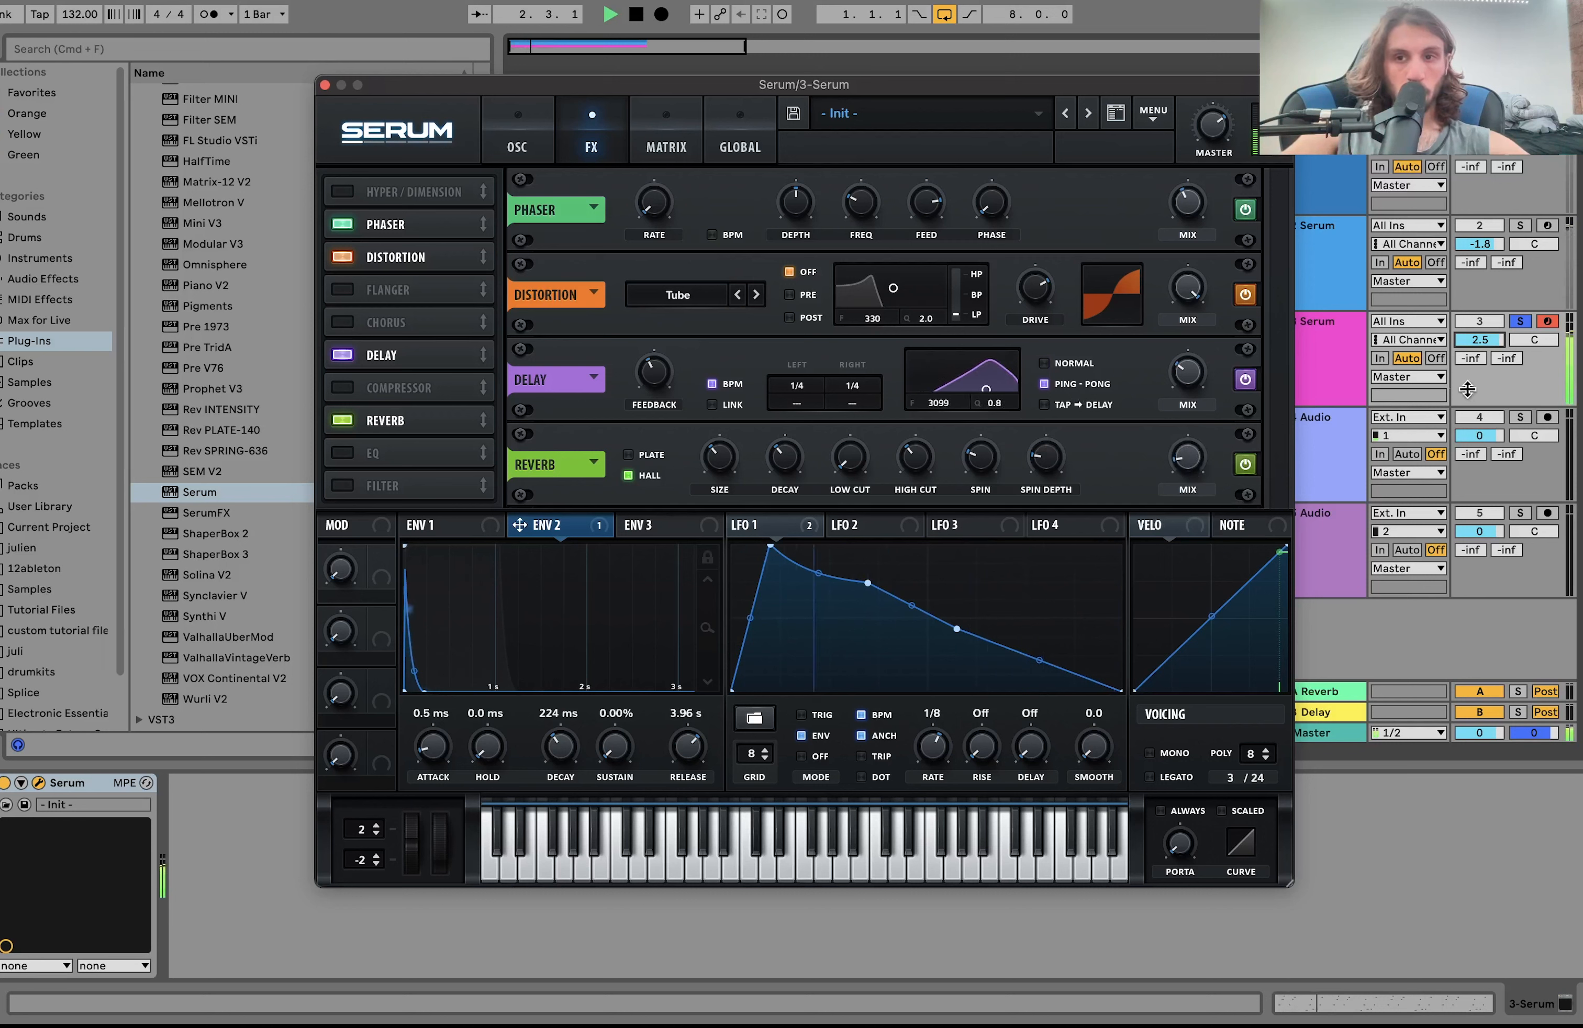
Take the third Serum track out of solo and set its volume to -0.2 dB
left_click(1507, 324)
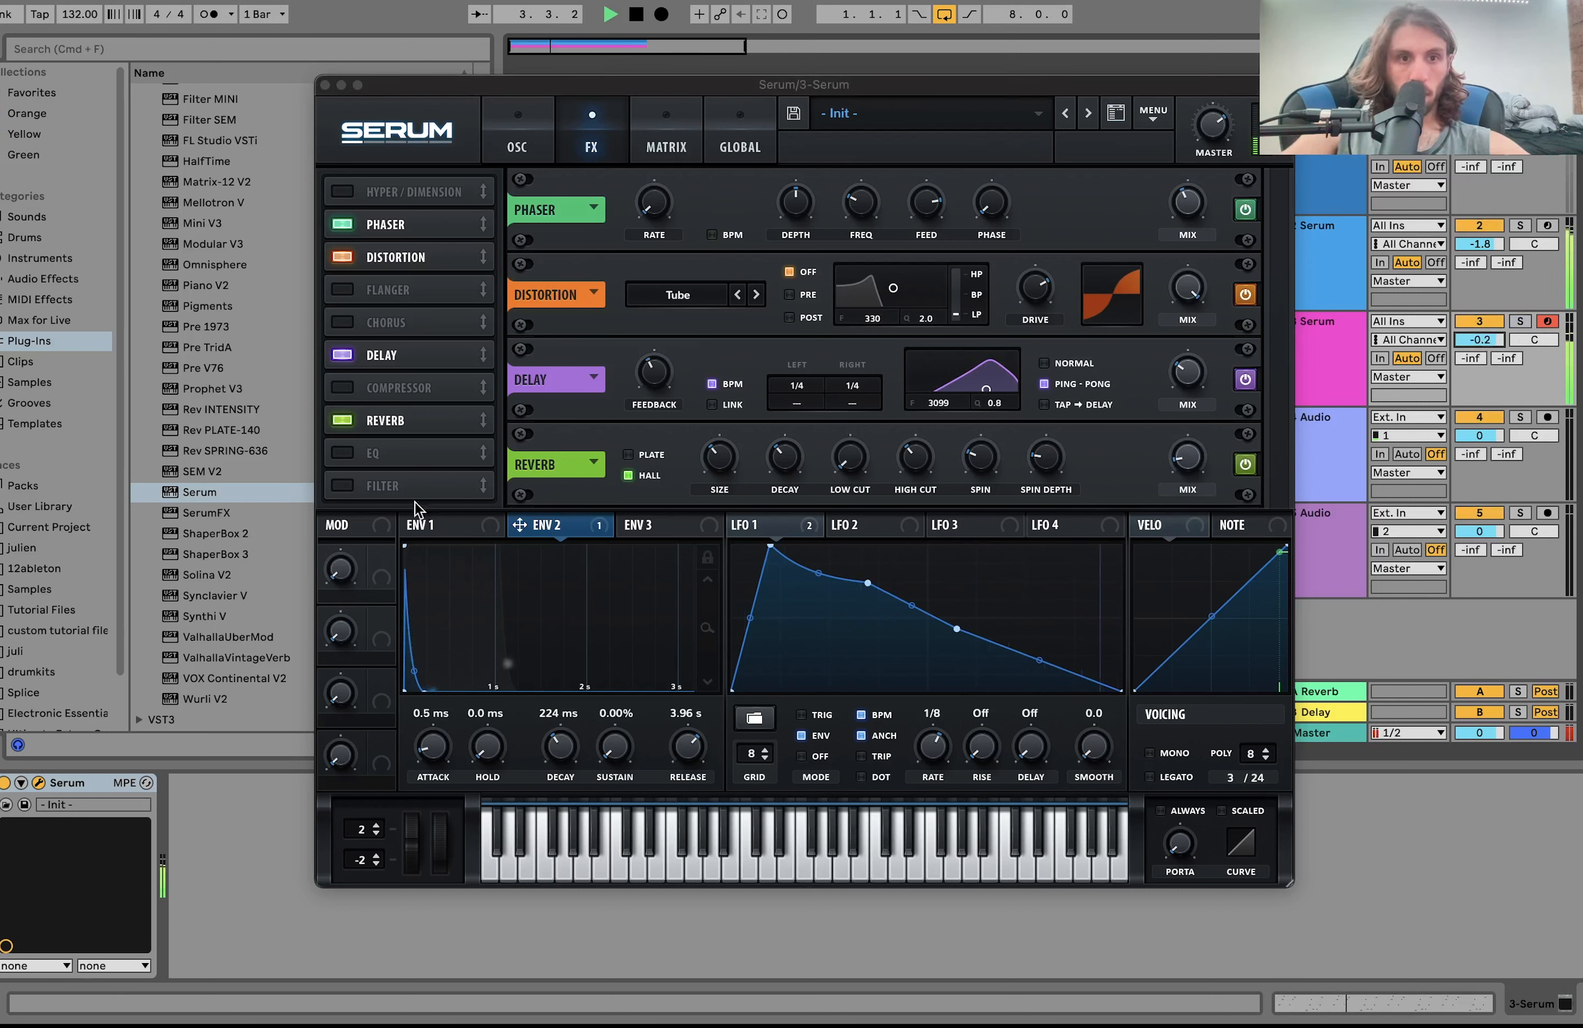
Add an EQ with a reduced-Q low cut and a boosted, lower-frequency high shelf, play the loop, and stop playback
left_click(340, 454)
left_click_drag(1279, 388, 1283, 498)
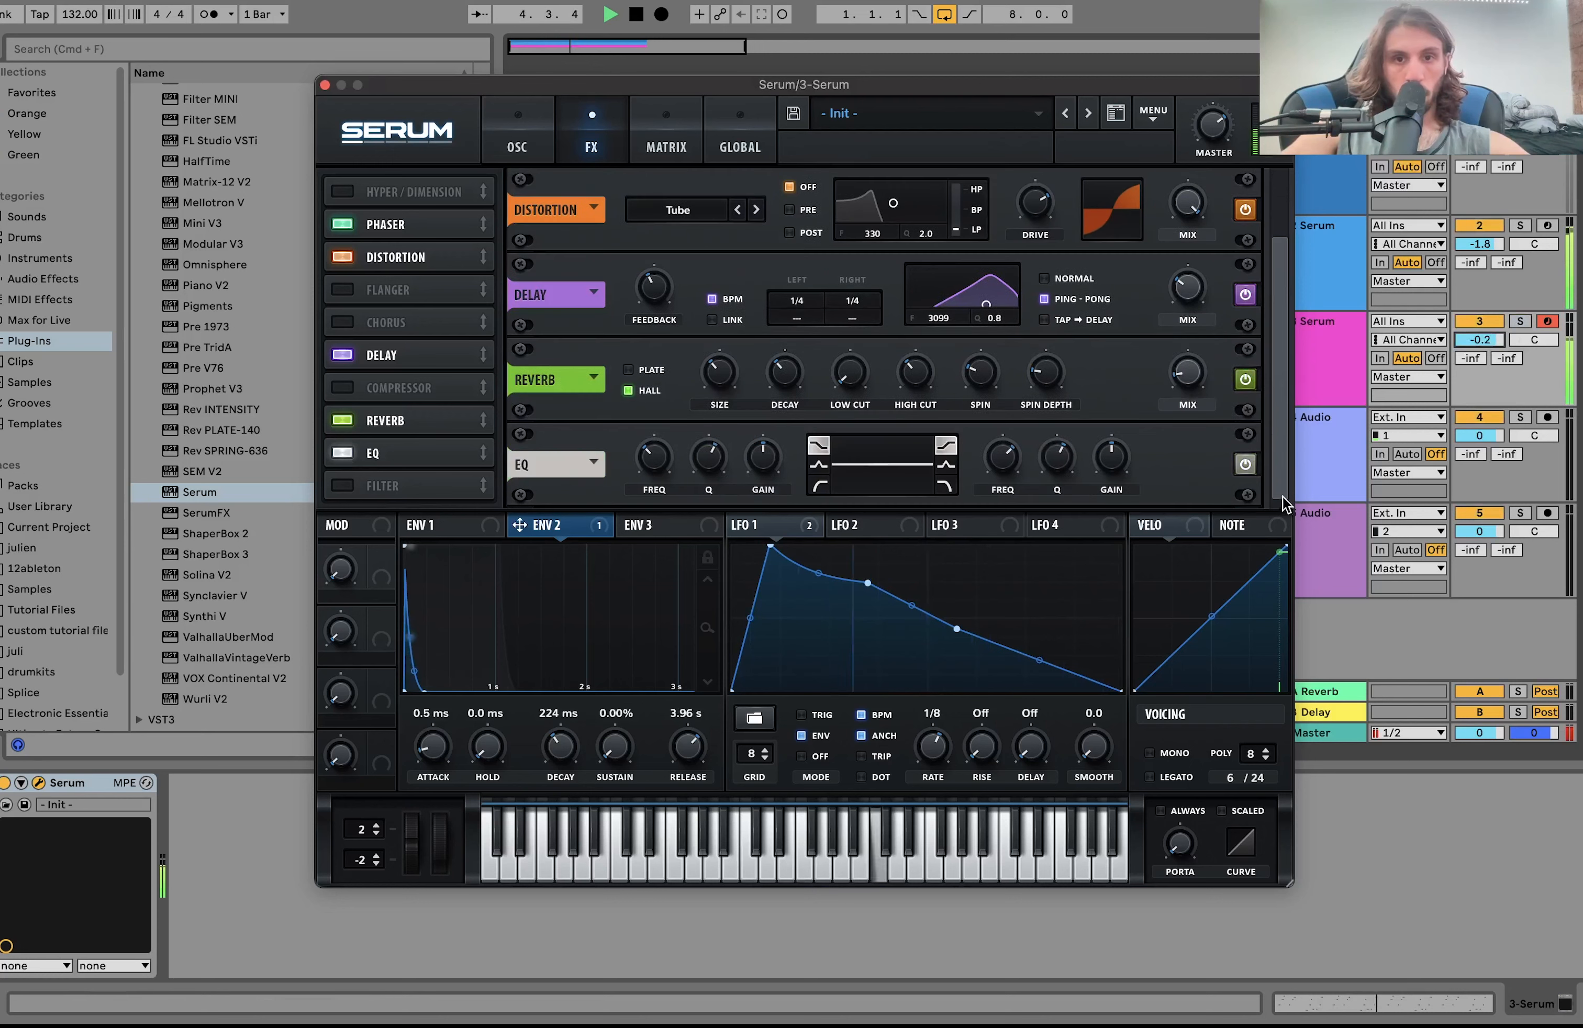
left_click(820, 485)
left_click_drag(710, 459, 720, 508)
key("space")
left_click_drag(1097, 471, 1099, 458)
left_click_drag(1003, 459, 1015, 489)
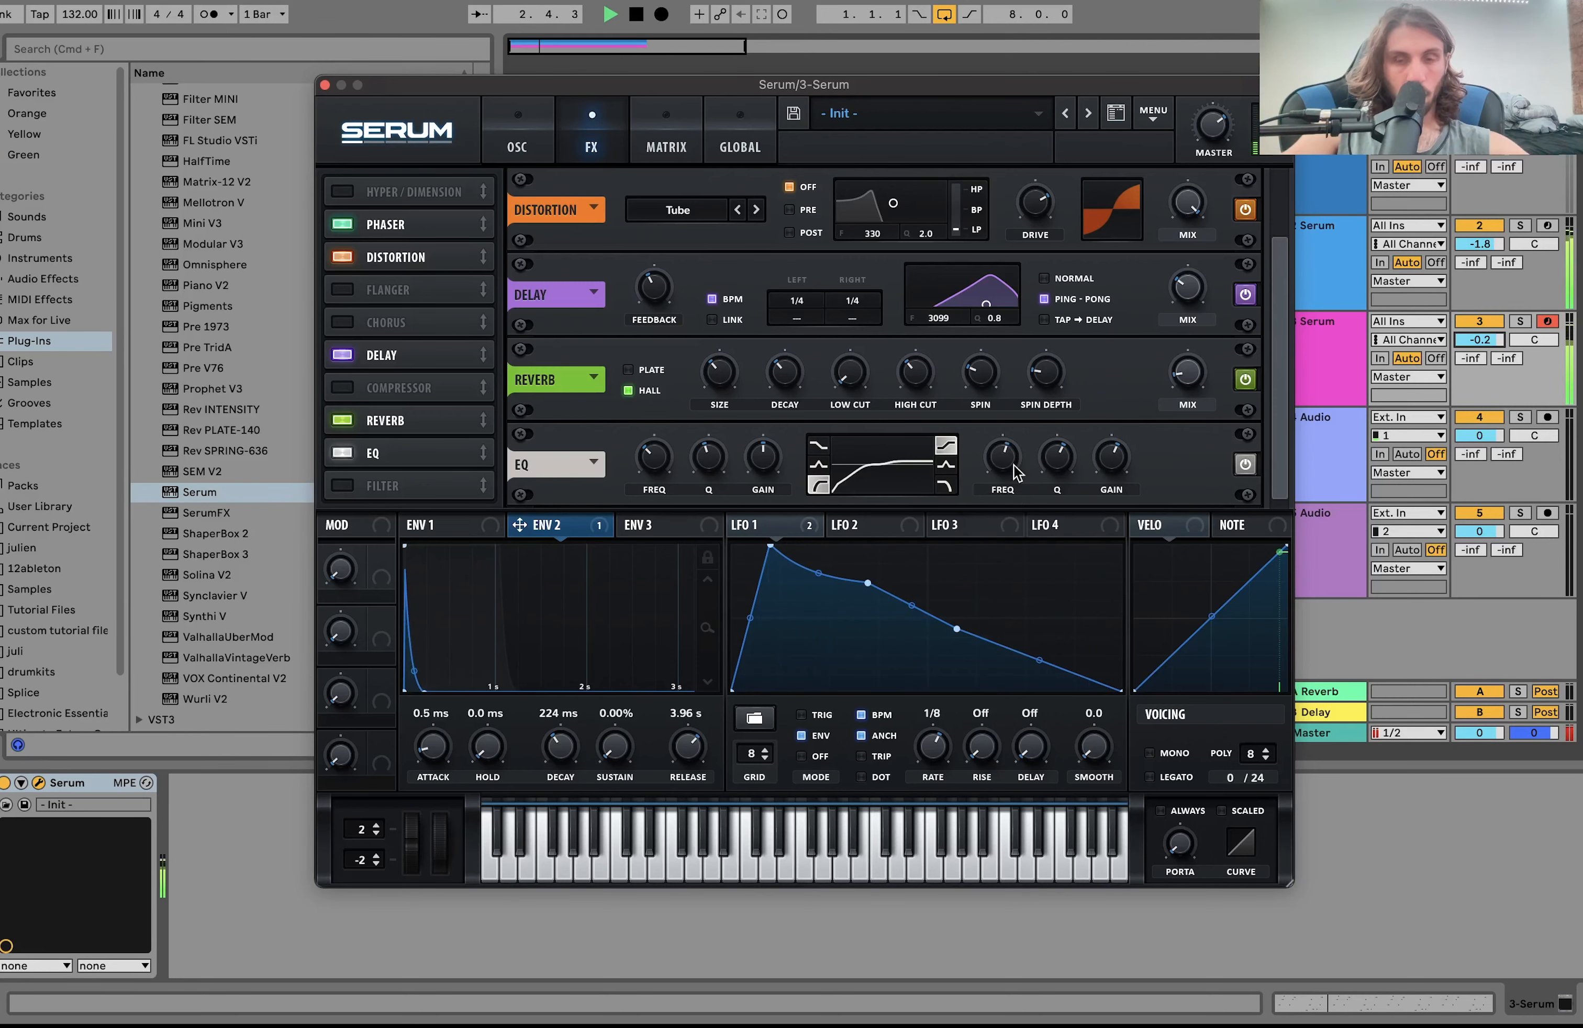
left_click(326, 85)
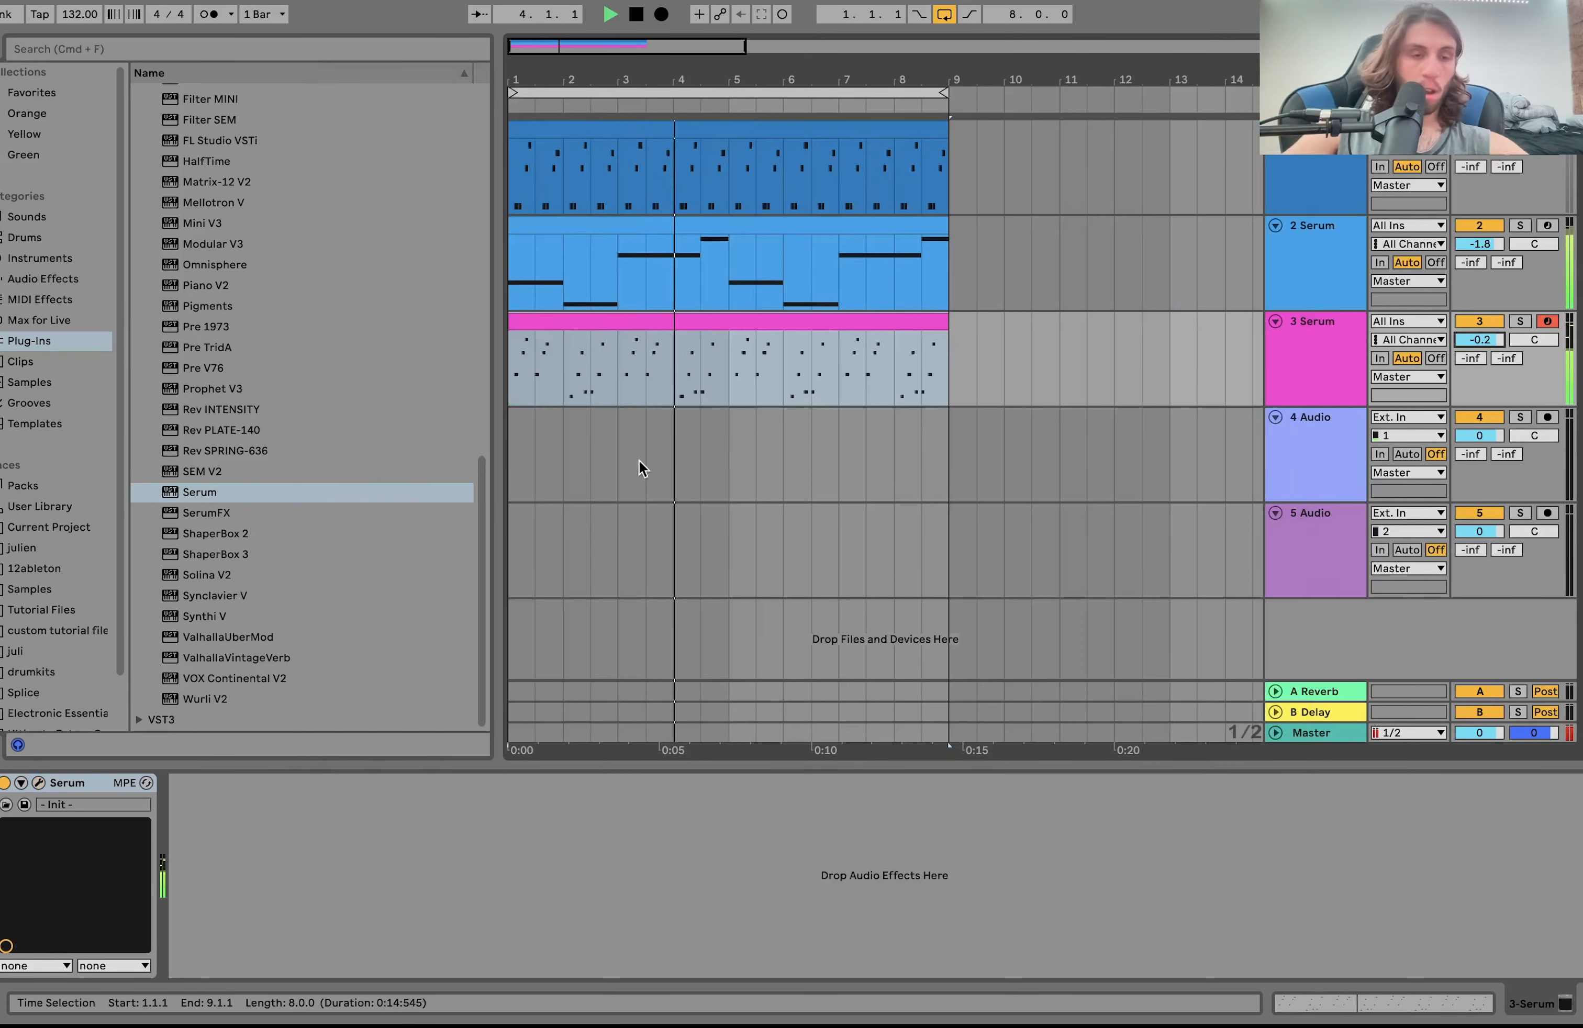
key("space")
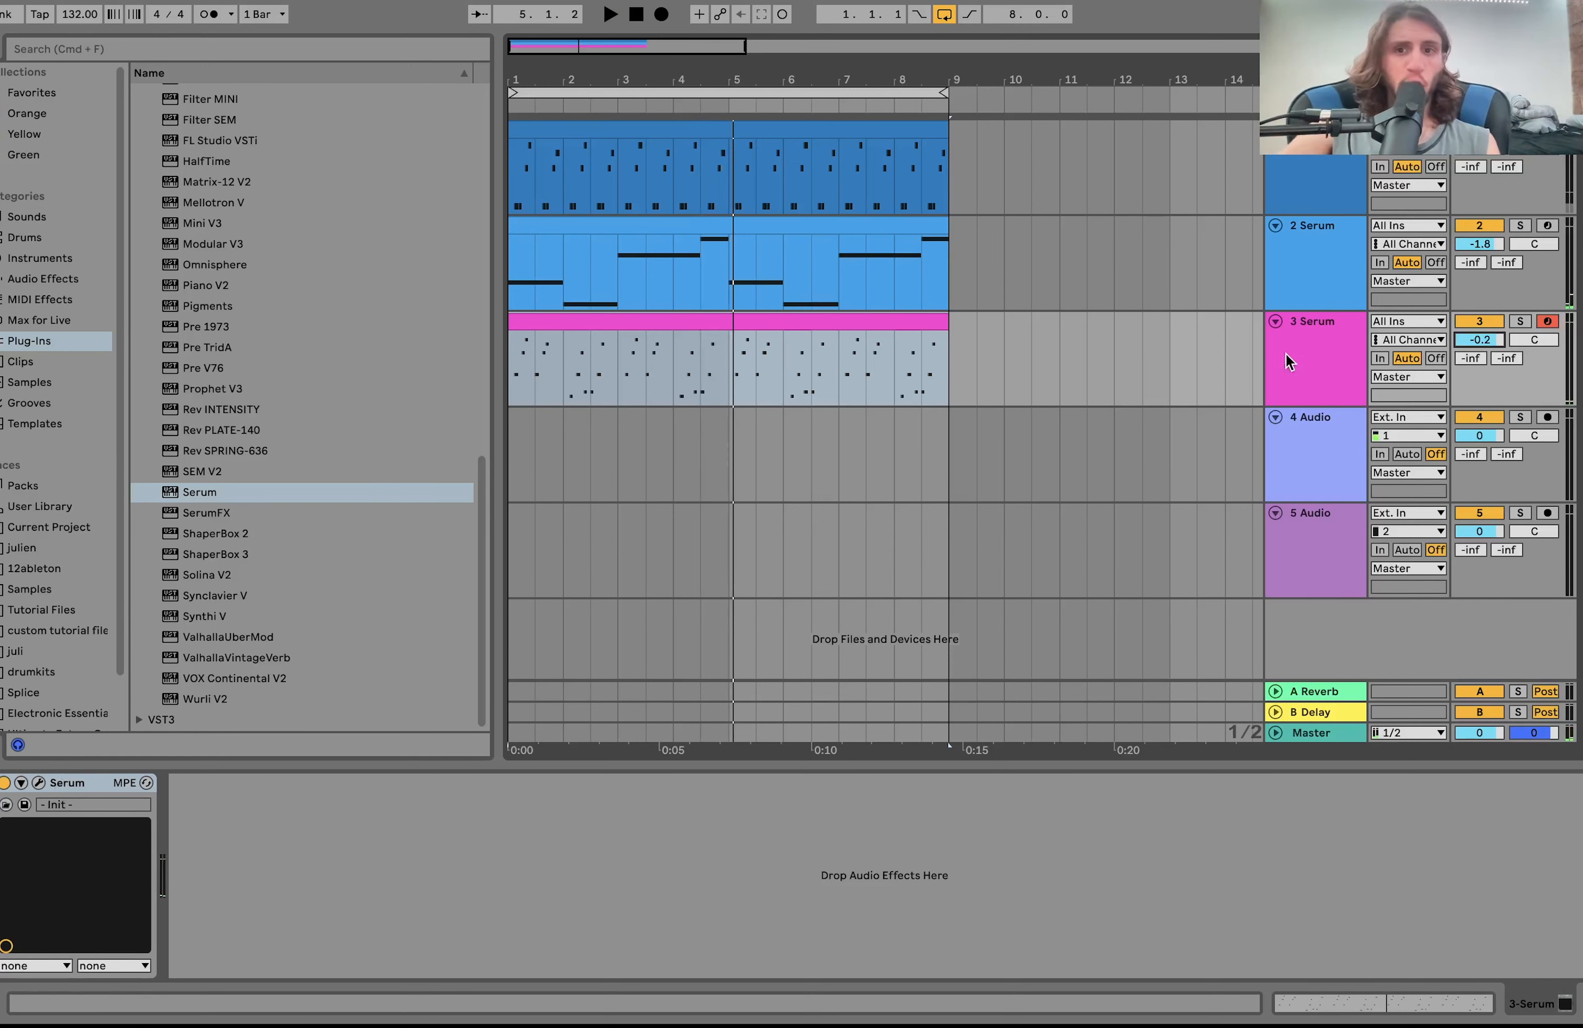
Reopen Serum on the third track to review the oscillator patch and examine the Definitive Techno Serum Presets folder
left_click(1303, 366)
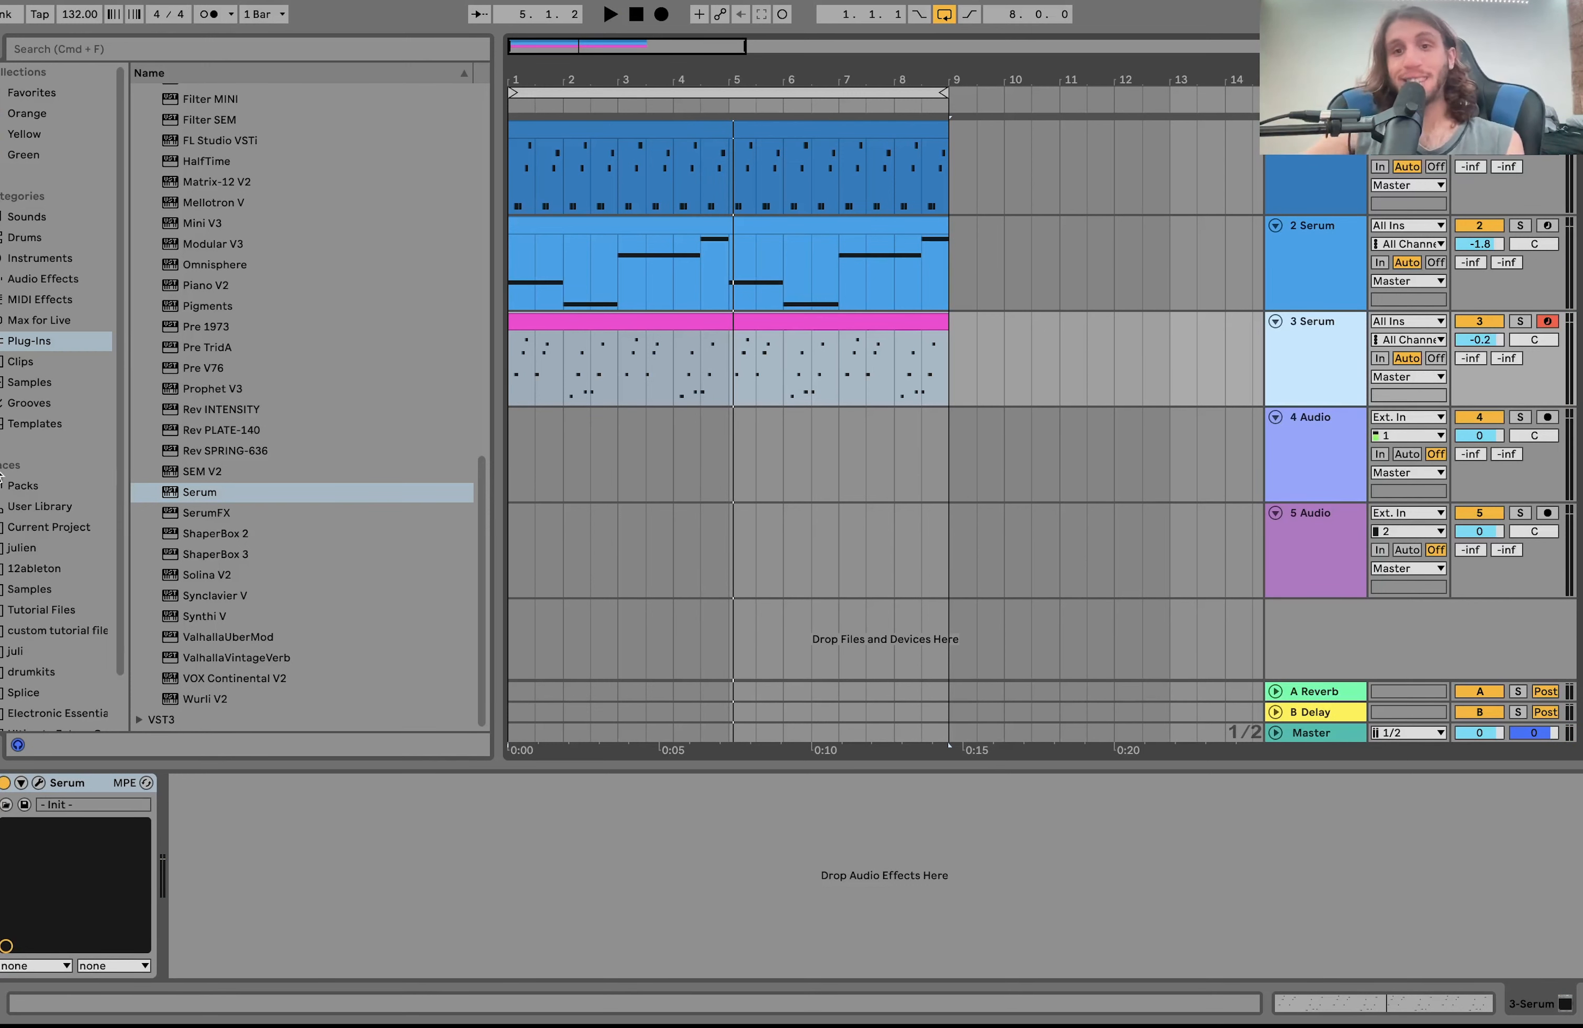
left_click(38, 783)
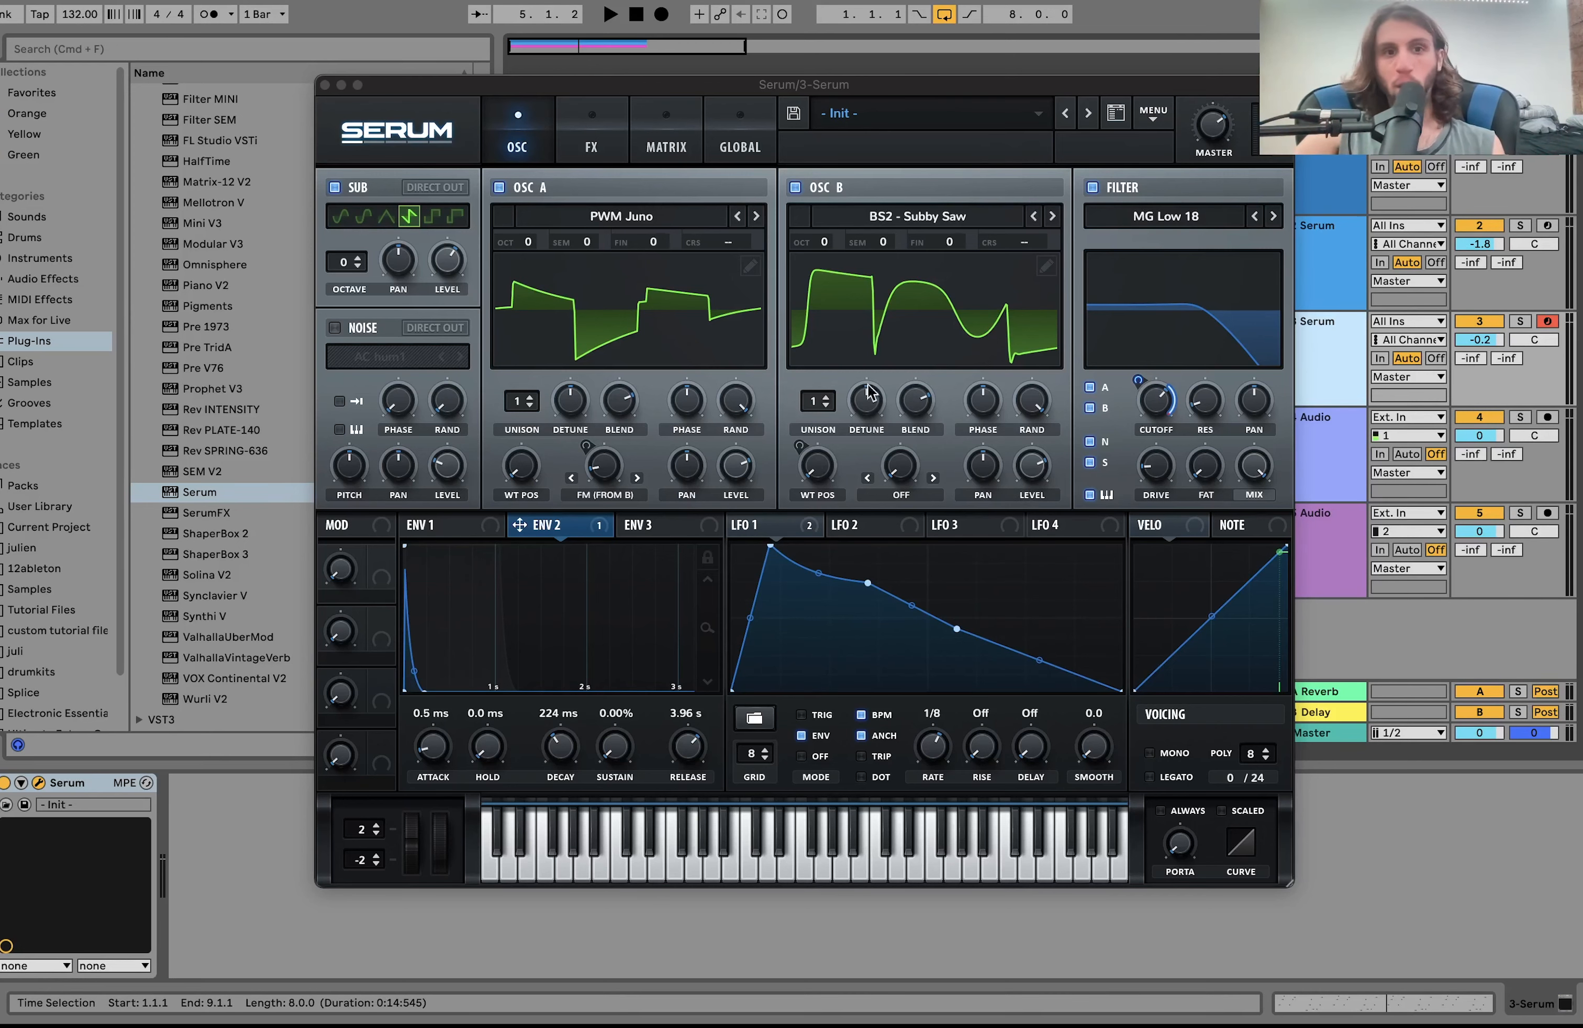
left_click(325, 85)
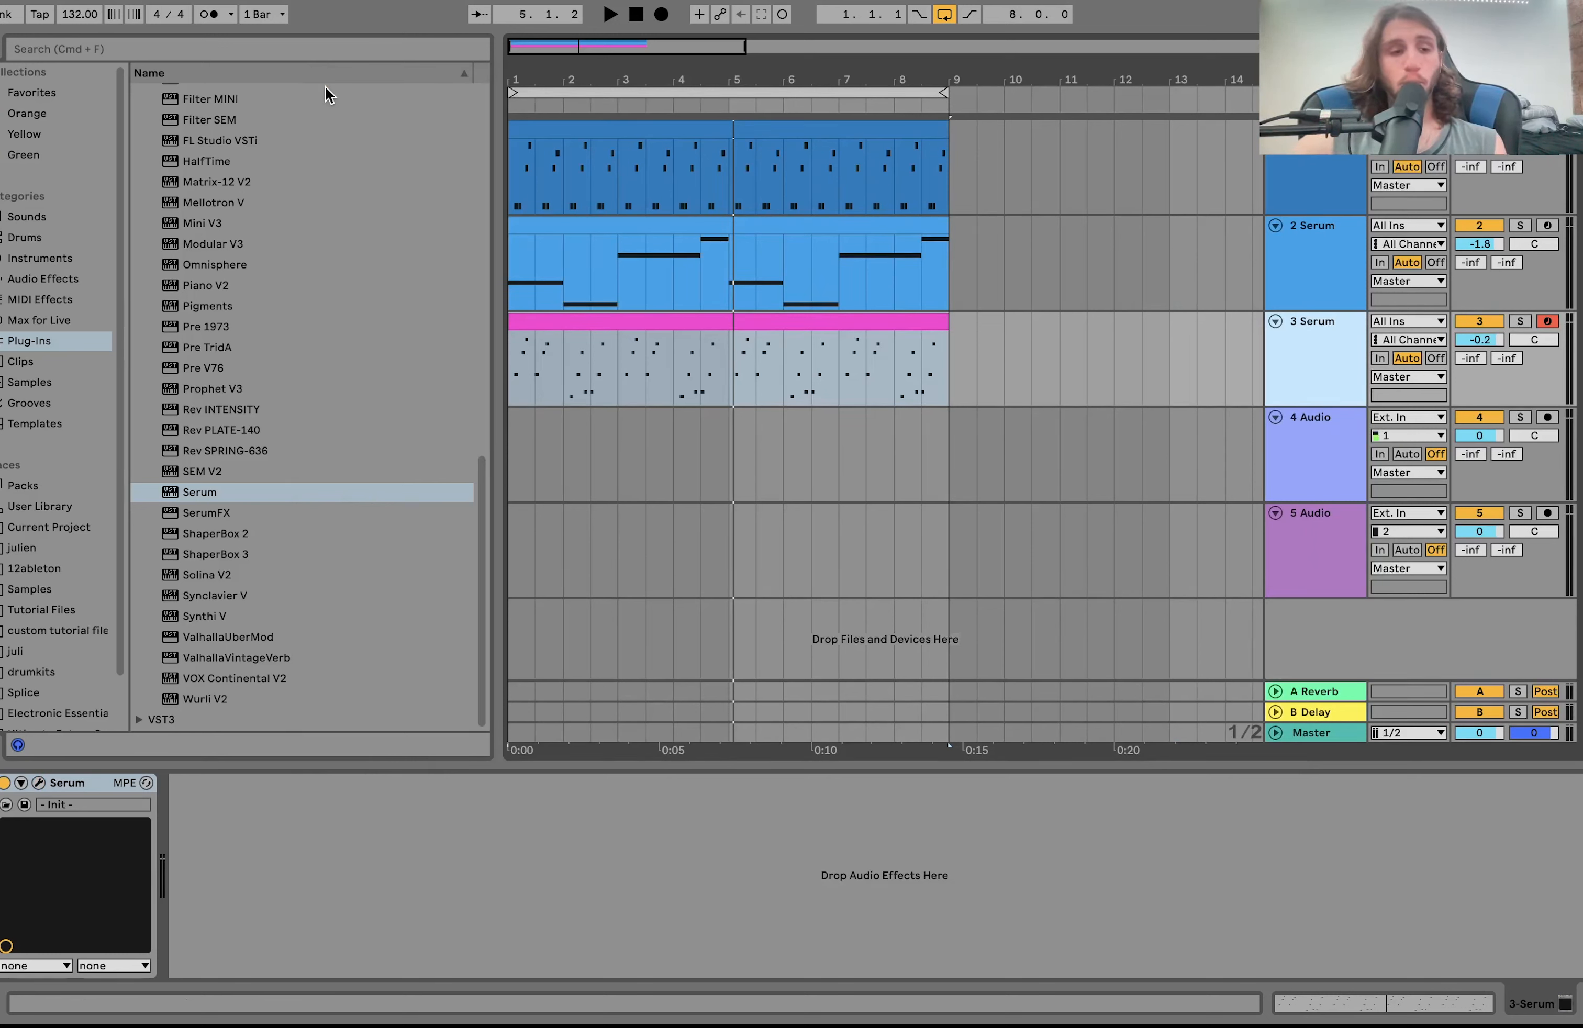
left_click(39, 782)
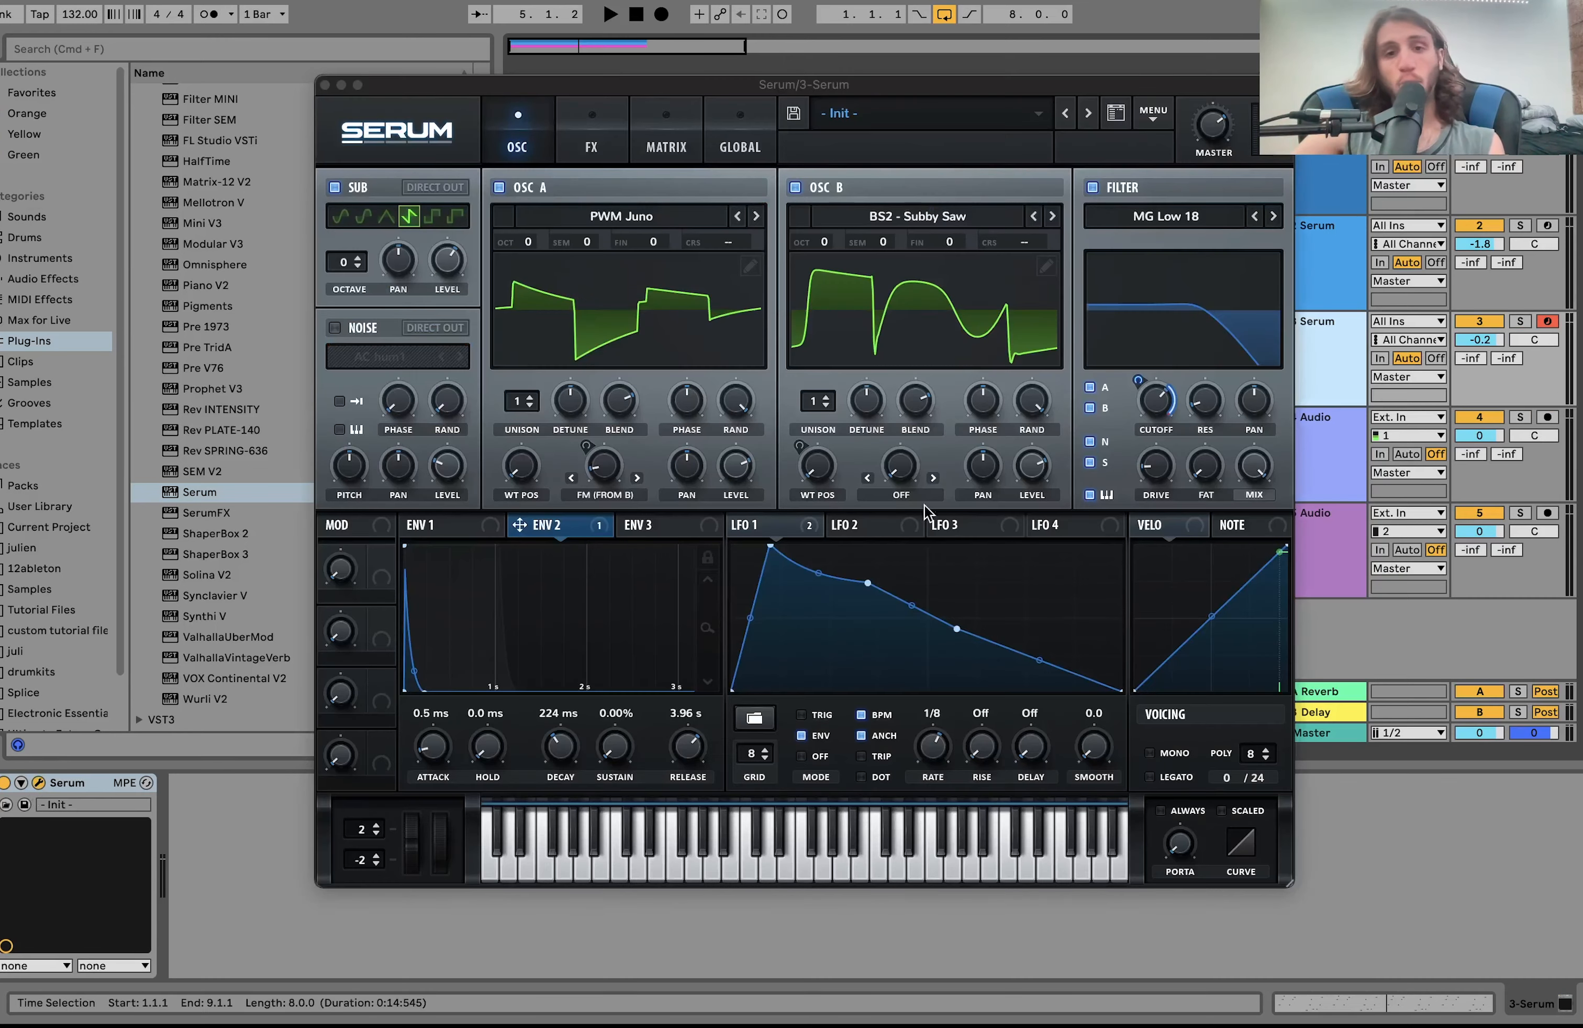
left_click(1032, 114)
mouse_move(1020, 186)
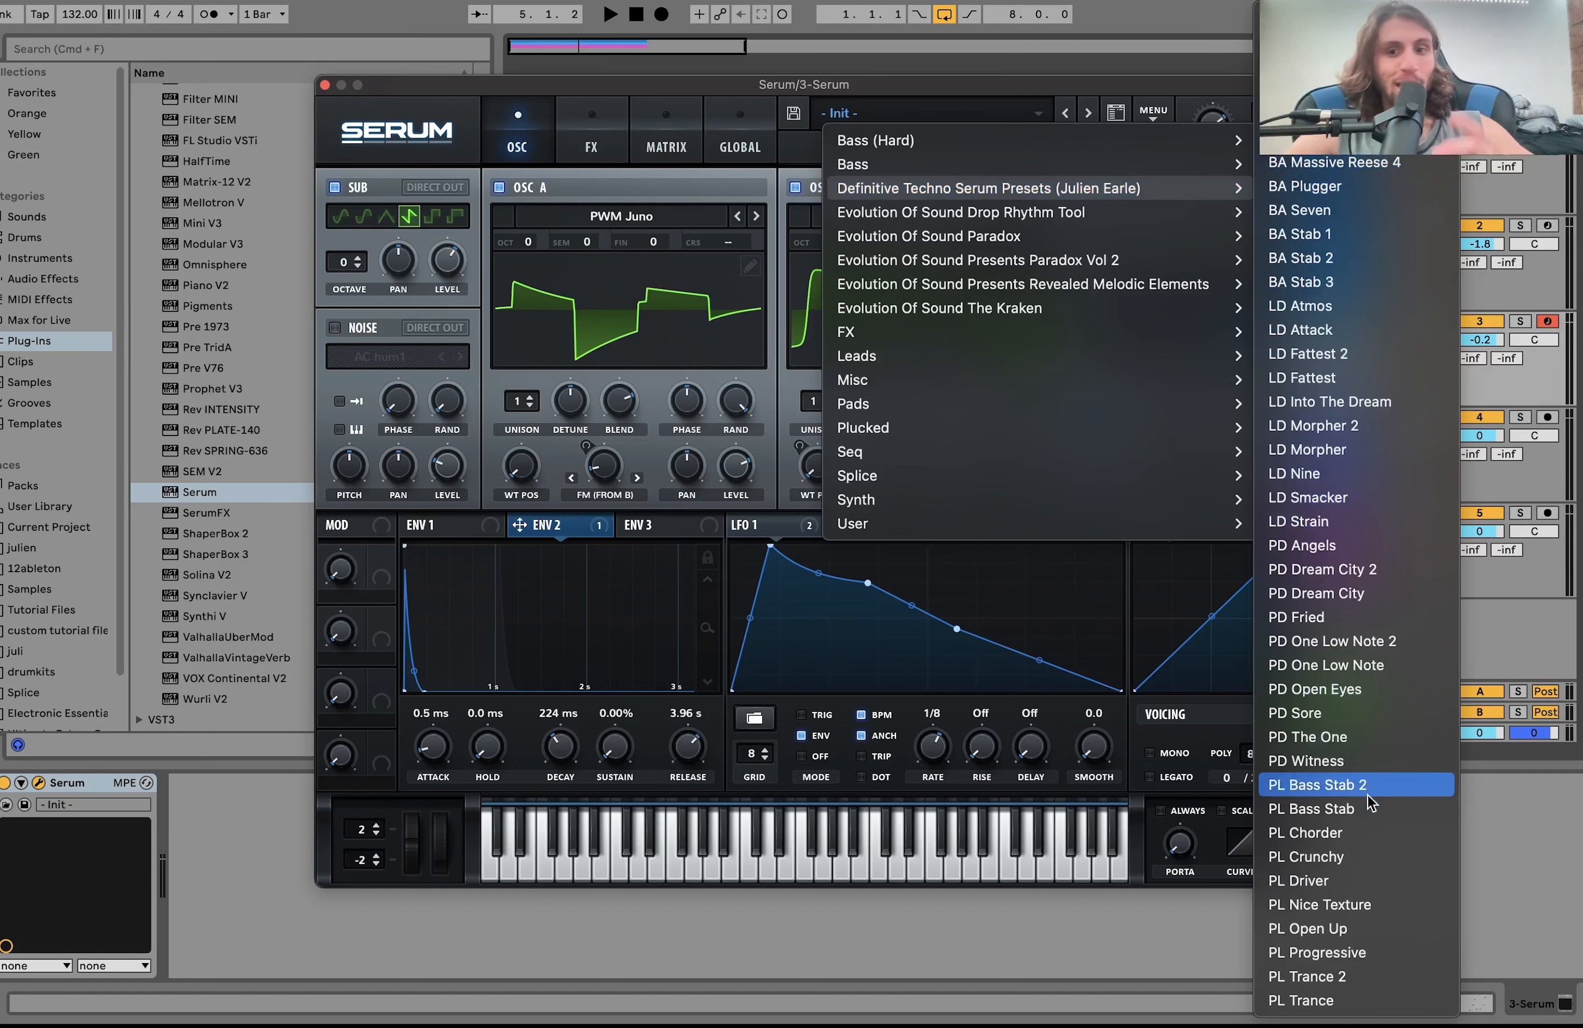
mouse_move(1349, 43)
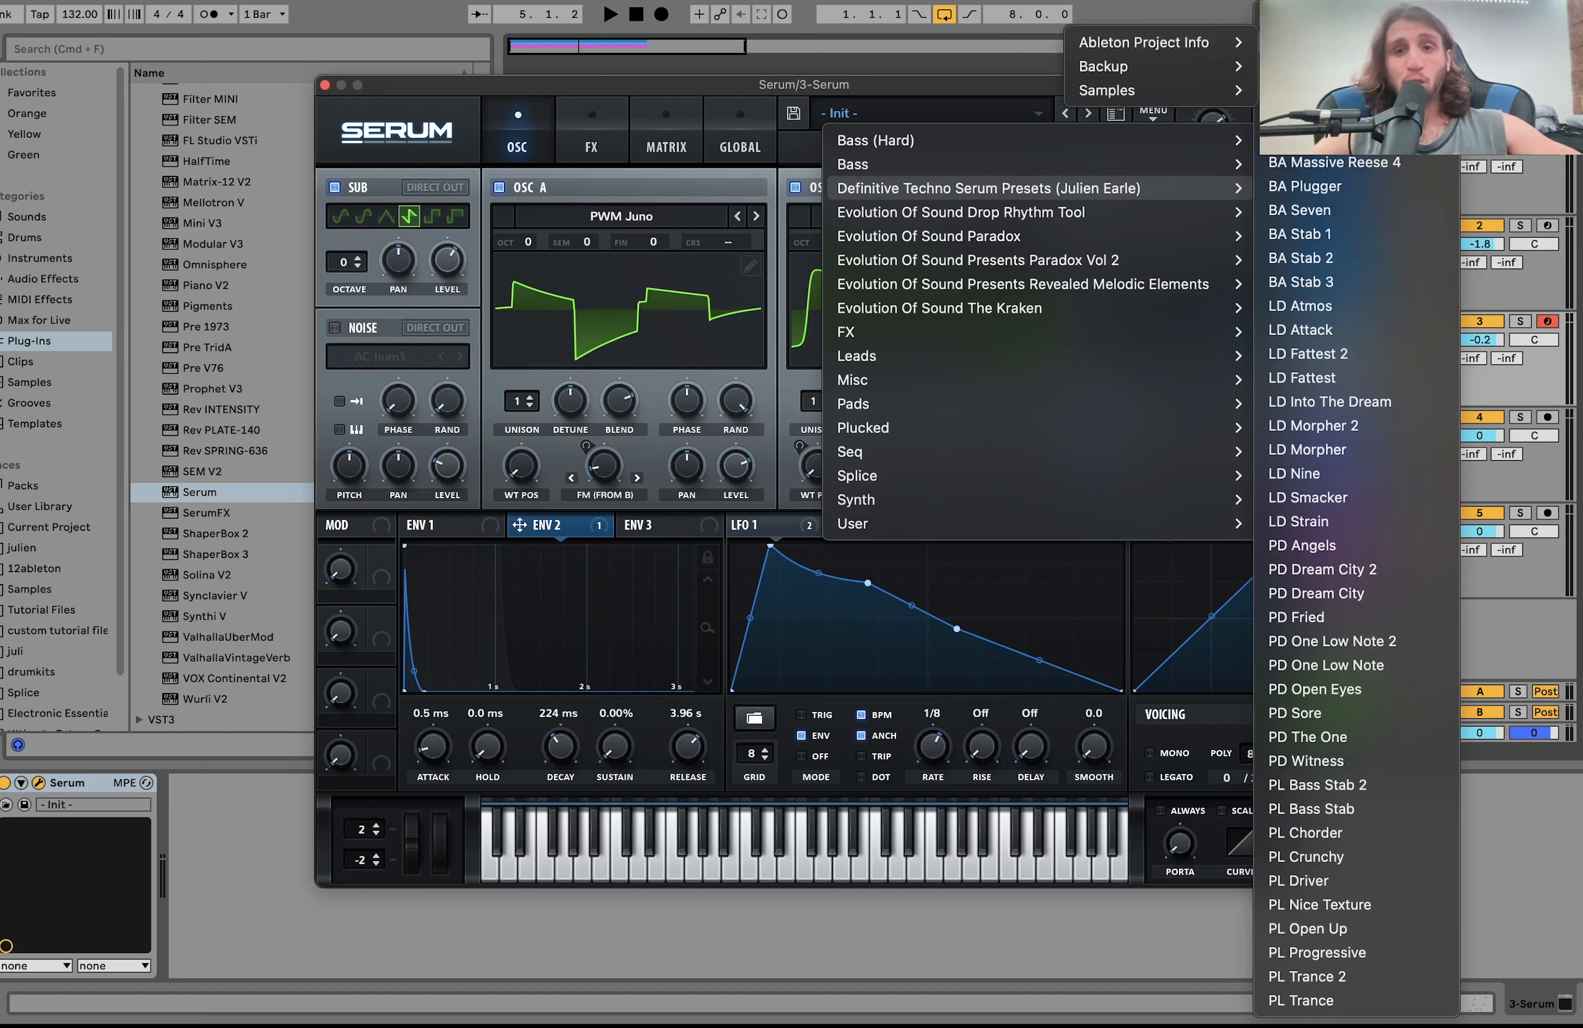
left_click(1050, 623)
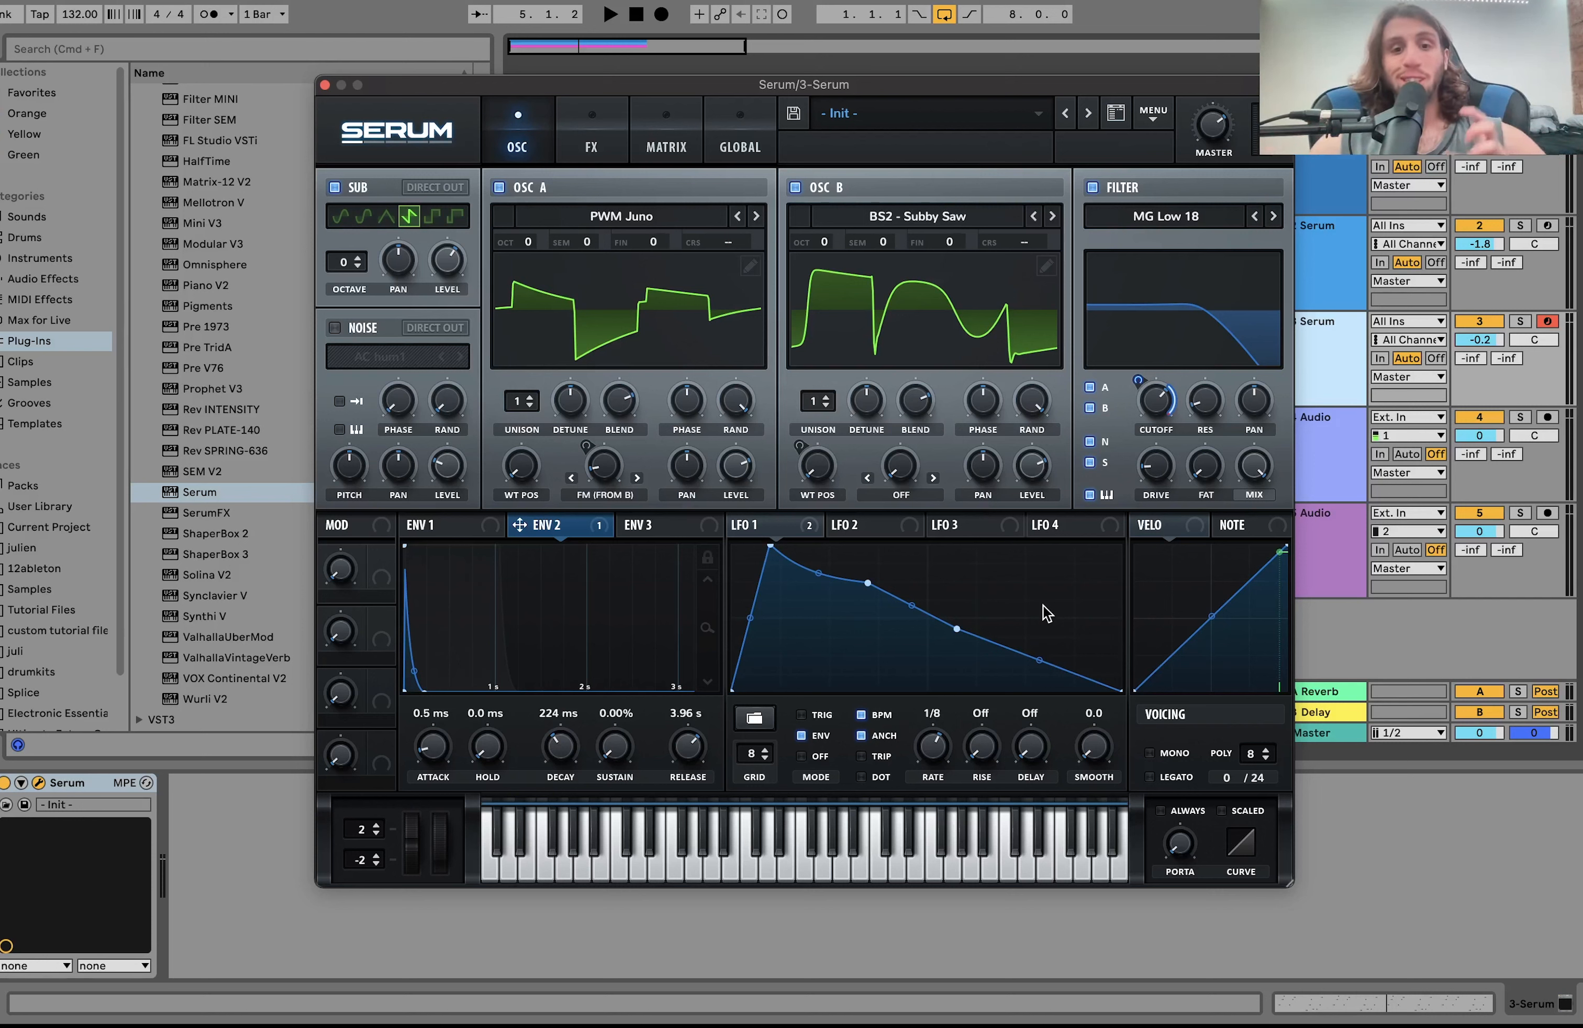
left_click_drag(1039, 588, 729, 548)
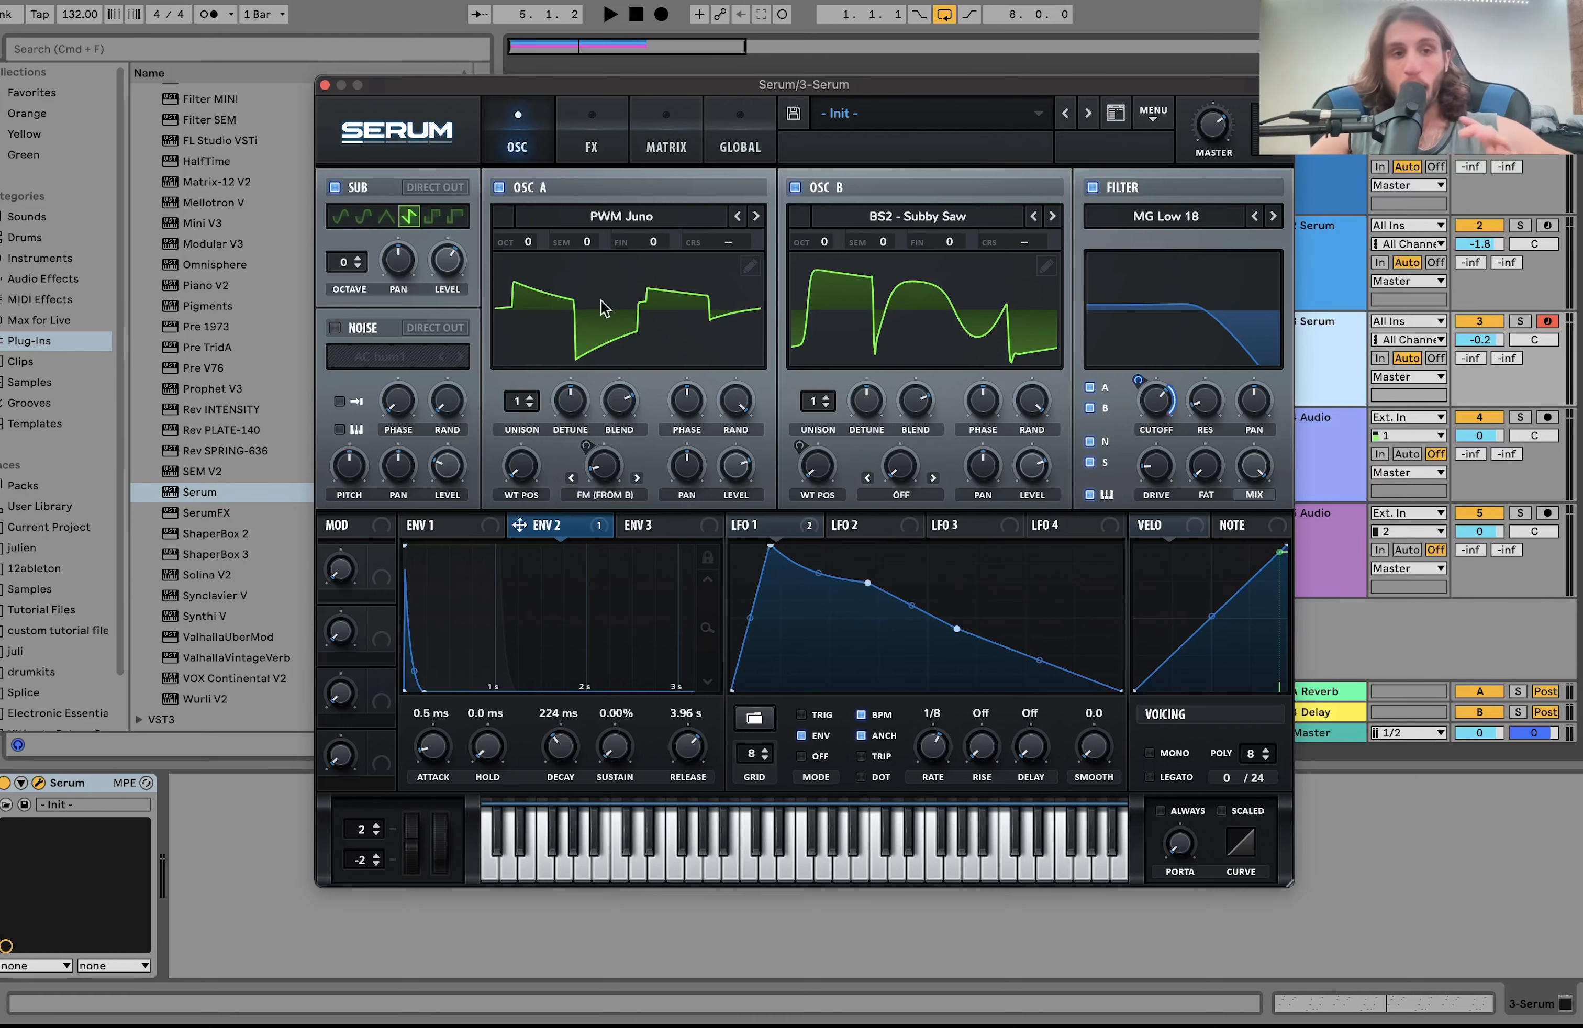
left_click(325, 85)
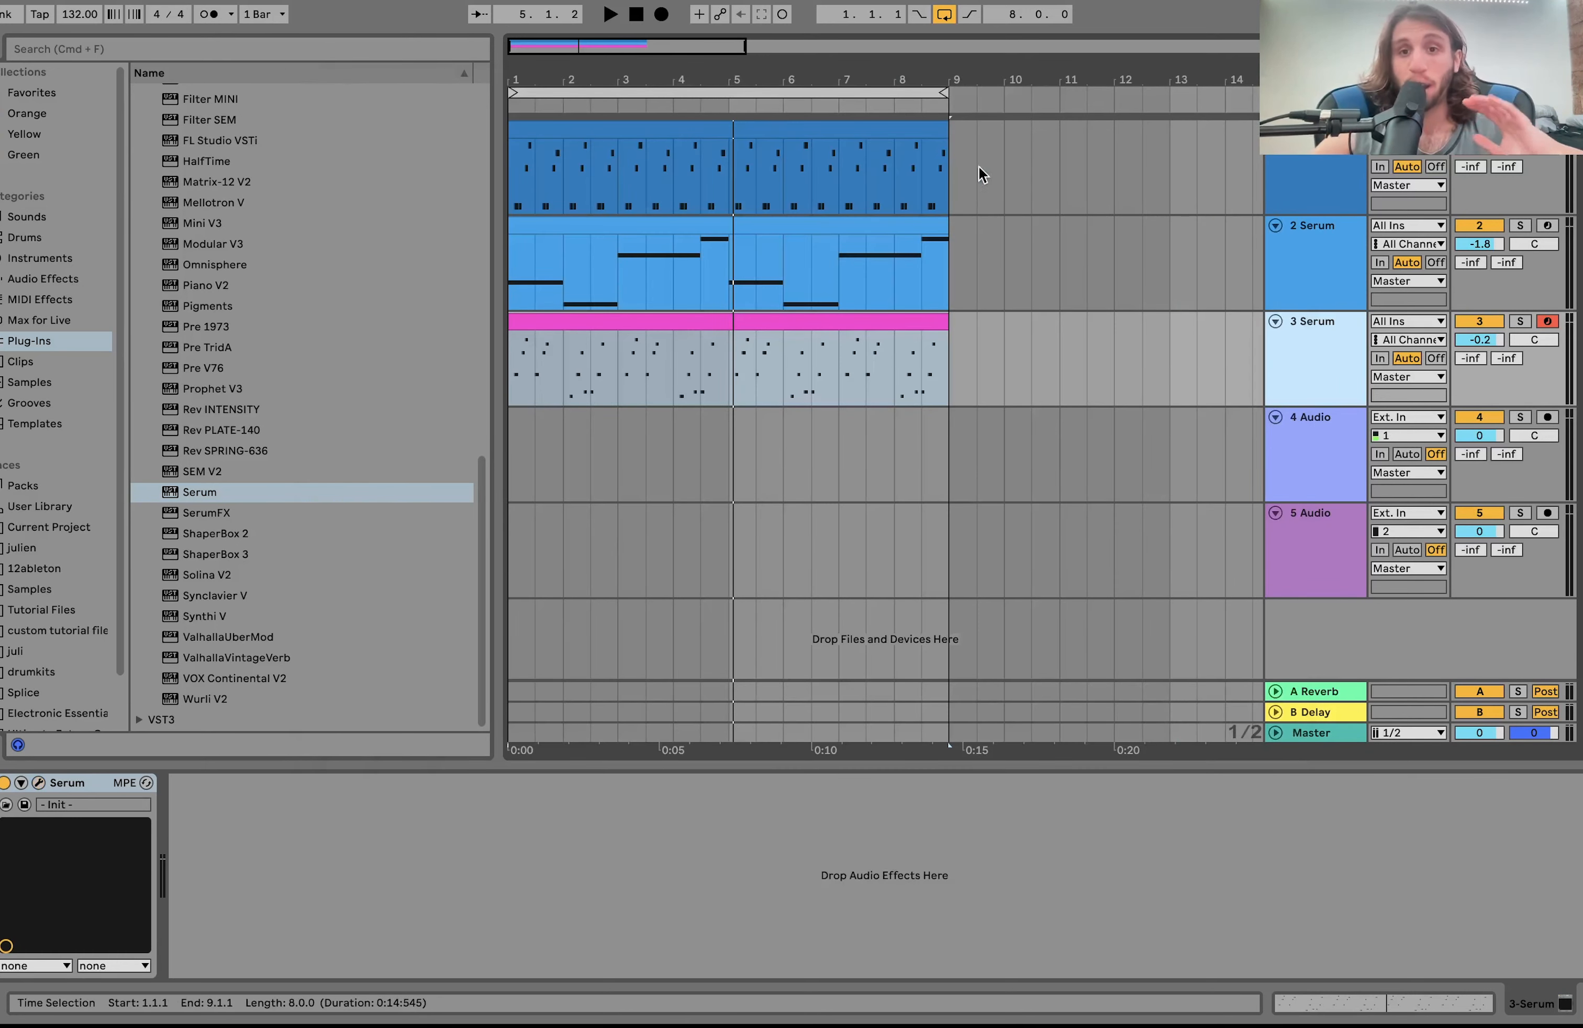